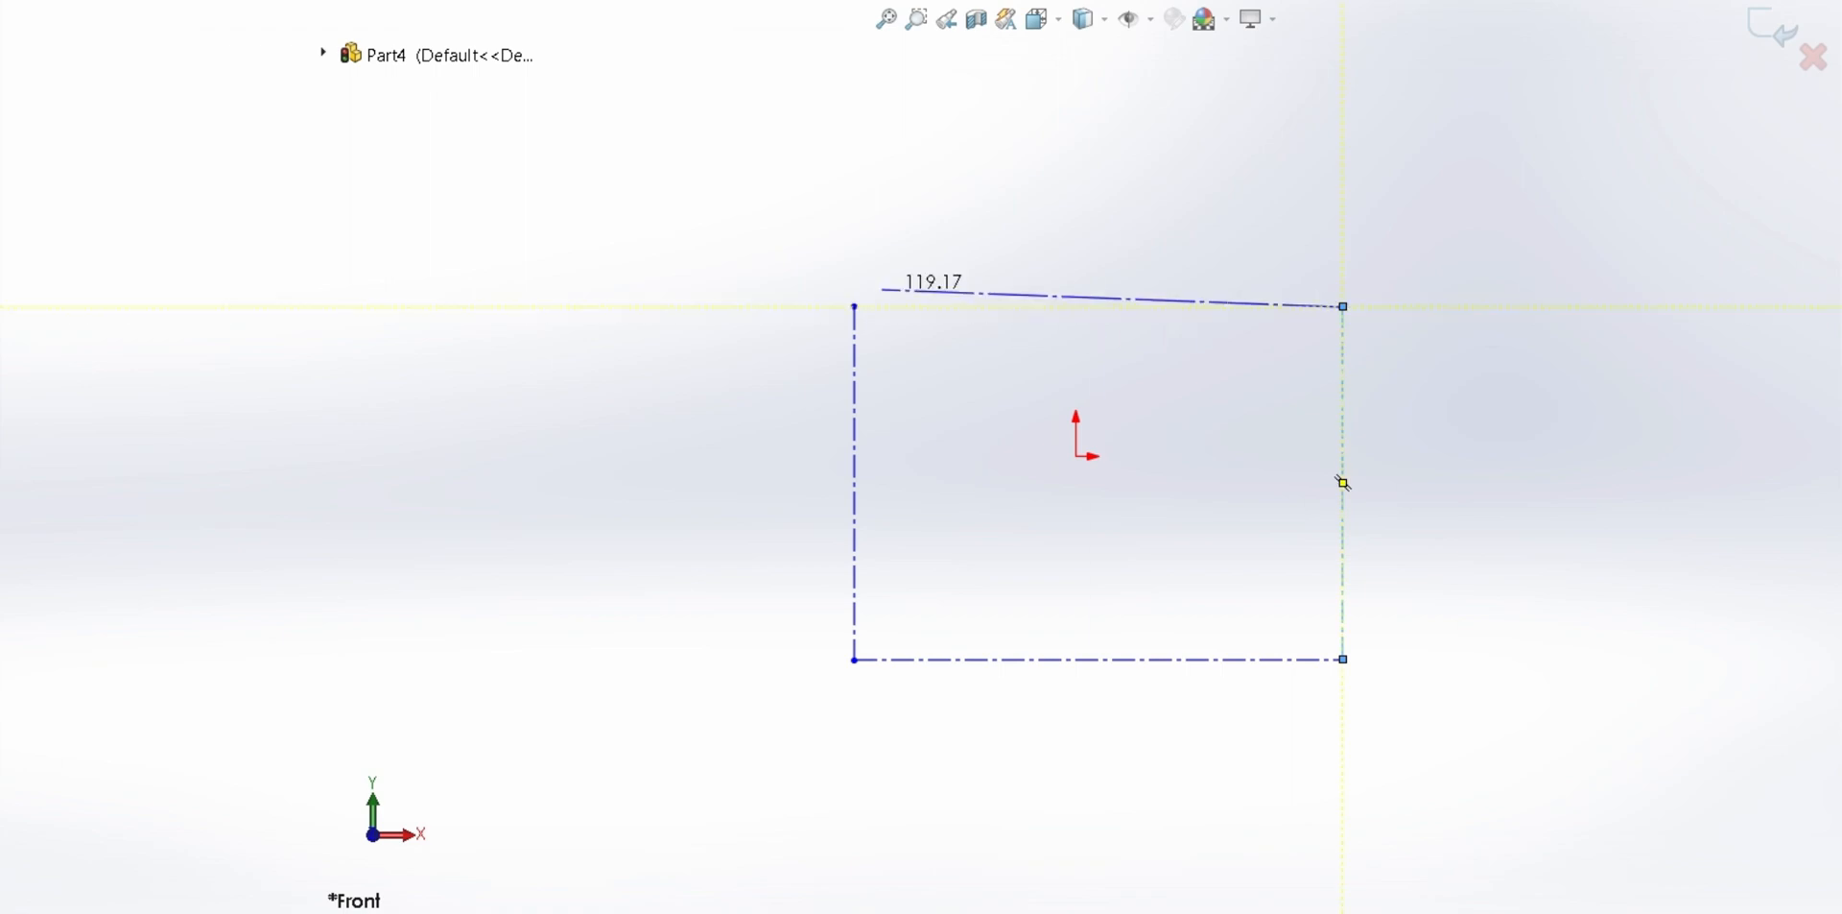
Close the centerline rectangle around the origin with its top side and dimension its width to 200
{"action": "left_click", "coordinate": [855, 306]}
{"action": "key", "text": "Escape"}
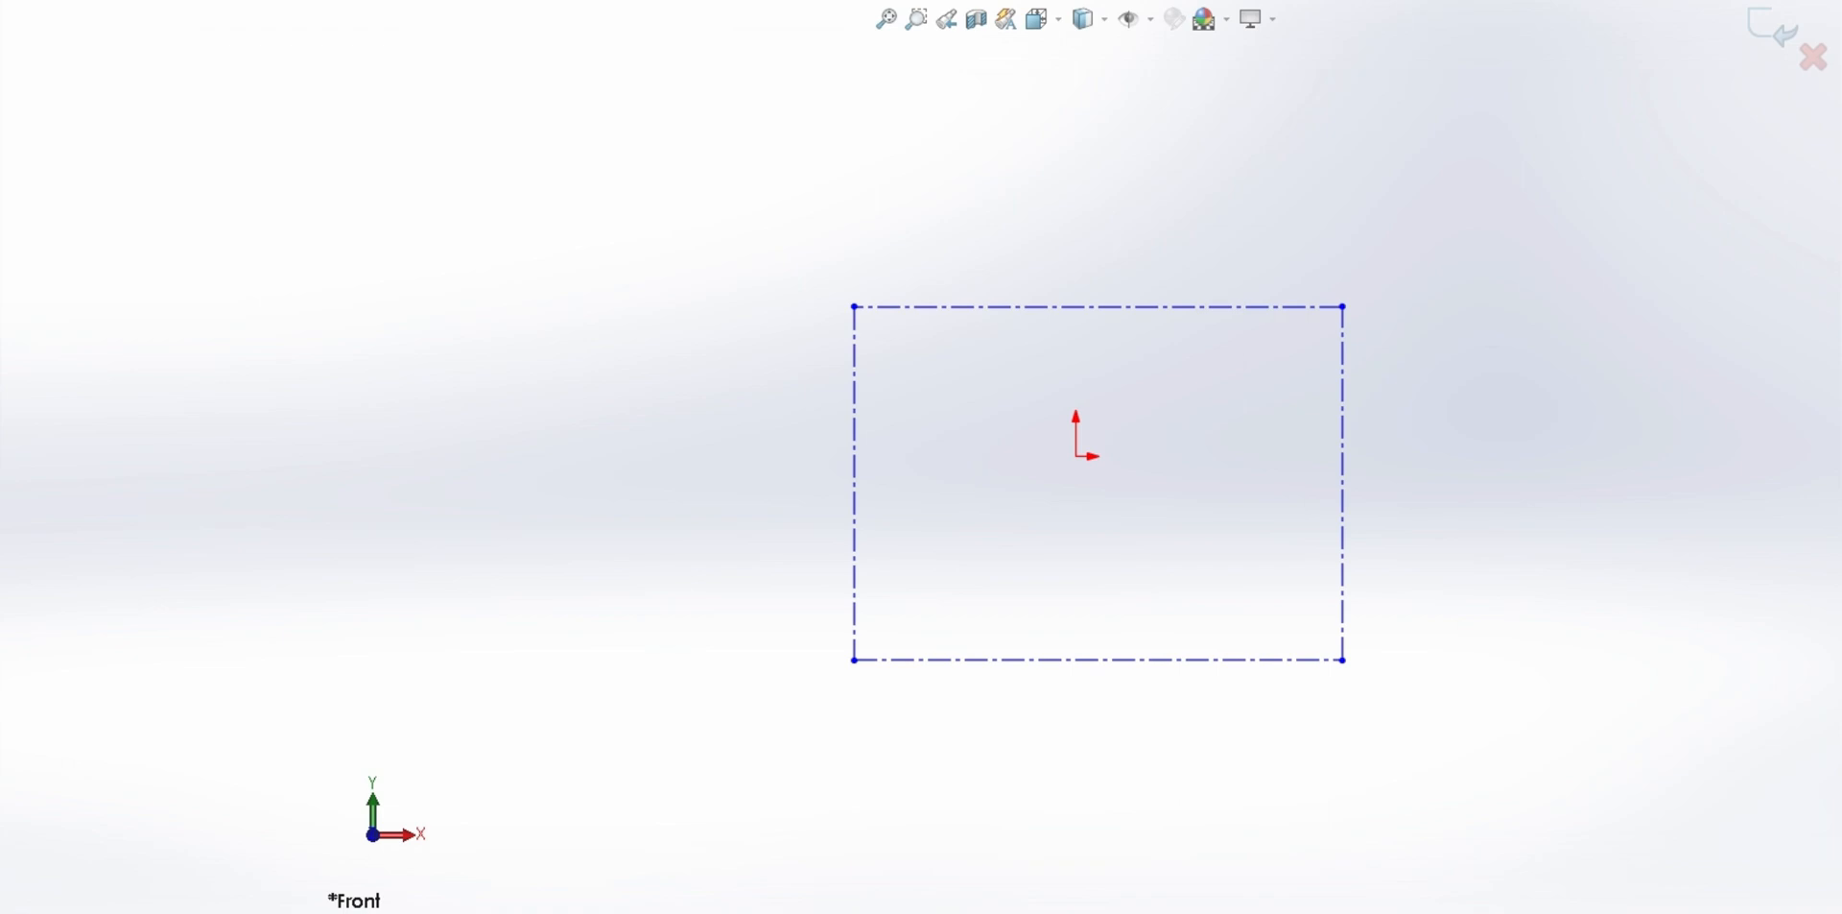
{"action": "left_click", "coordinate": [1045, 306]}
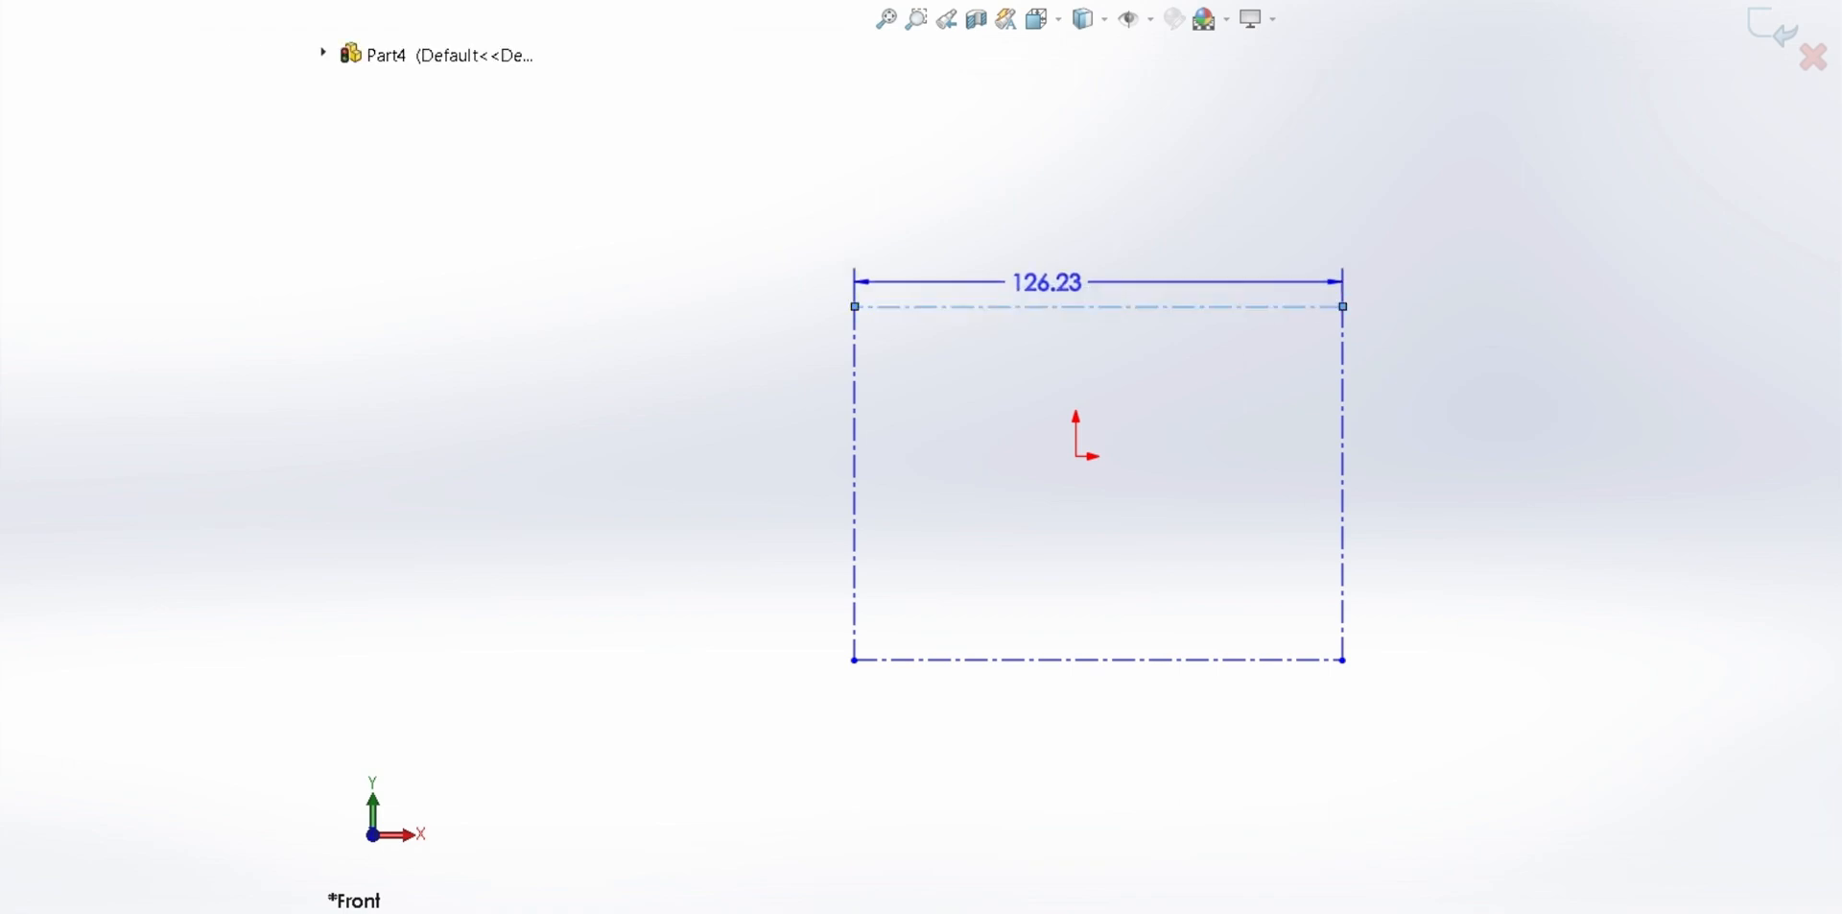
{"action": "left_click", "coordinate": [1073, 227]}
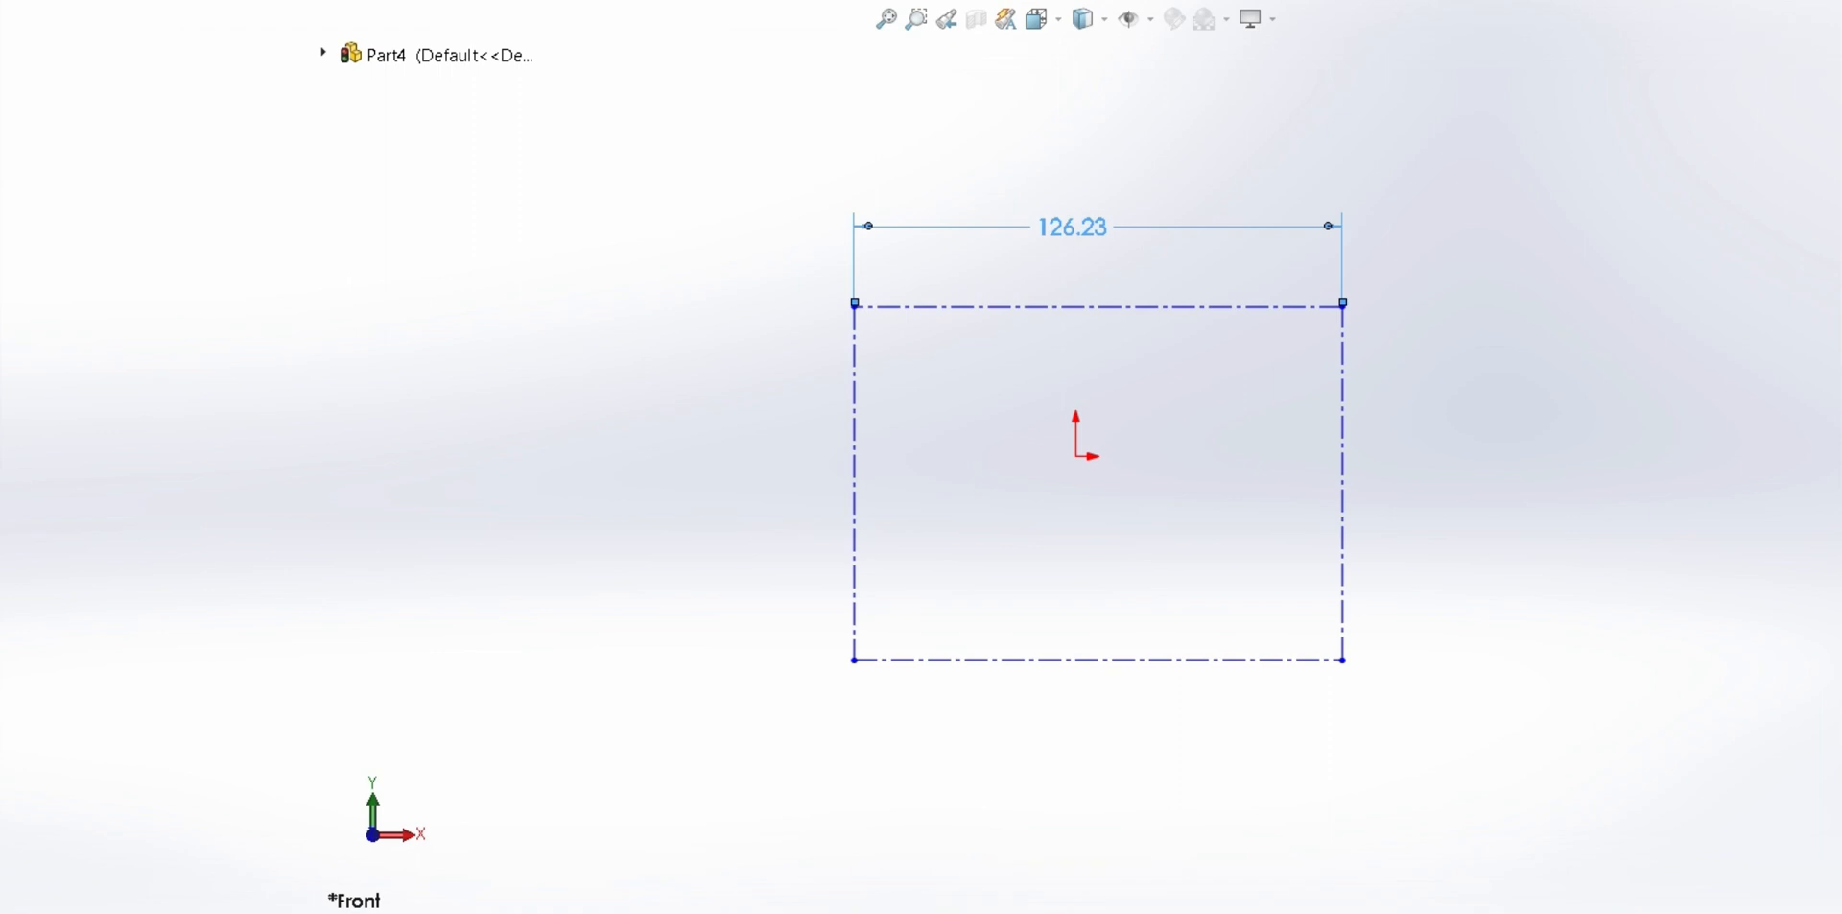
{"action": "type", "text": "200"}
{"action": "key", "text": "Return"}
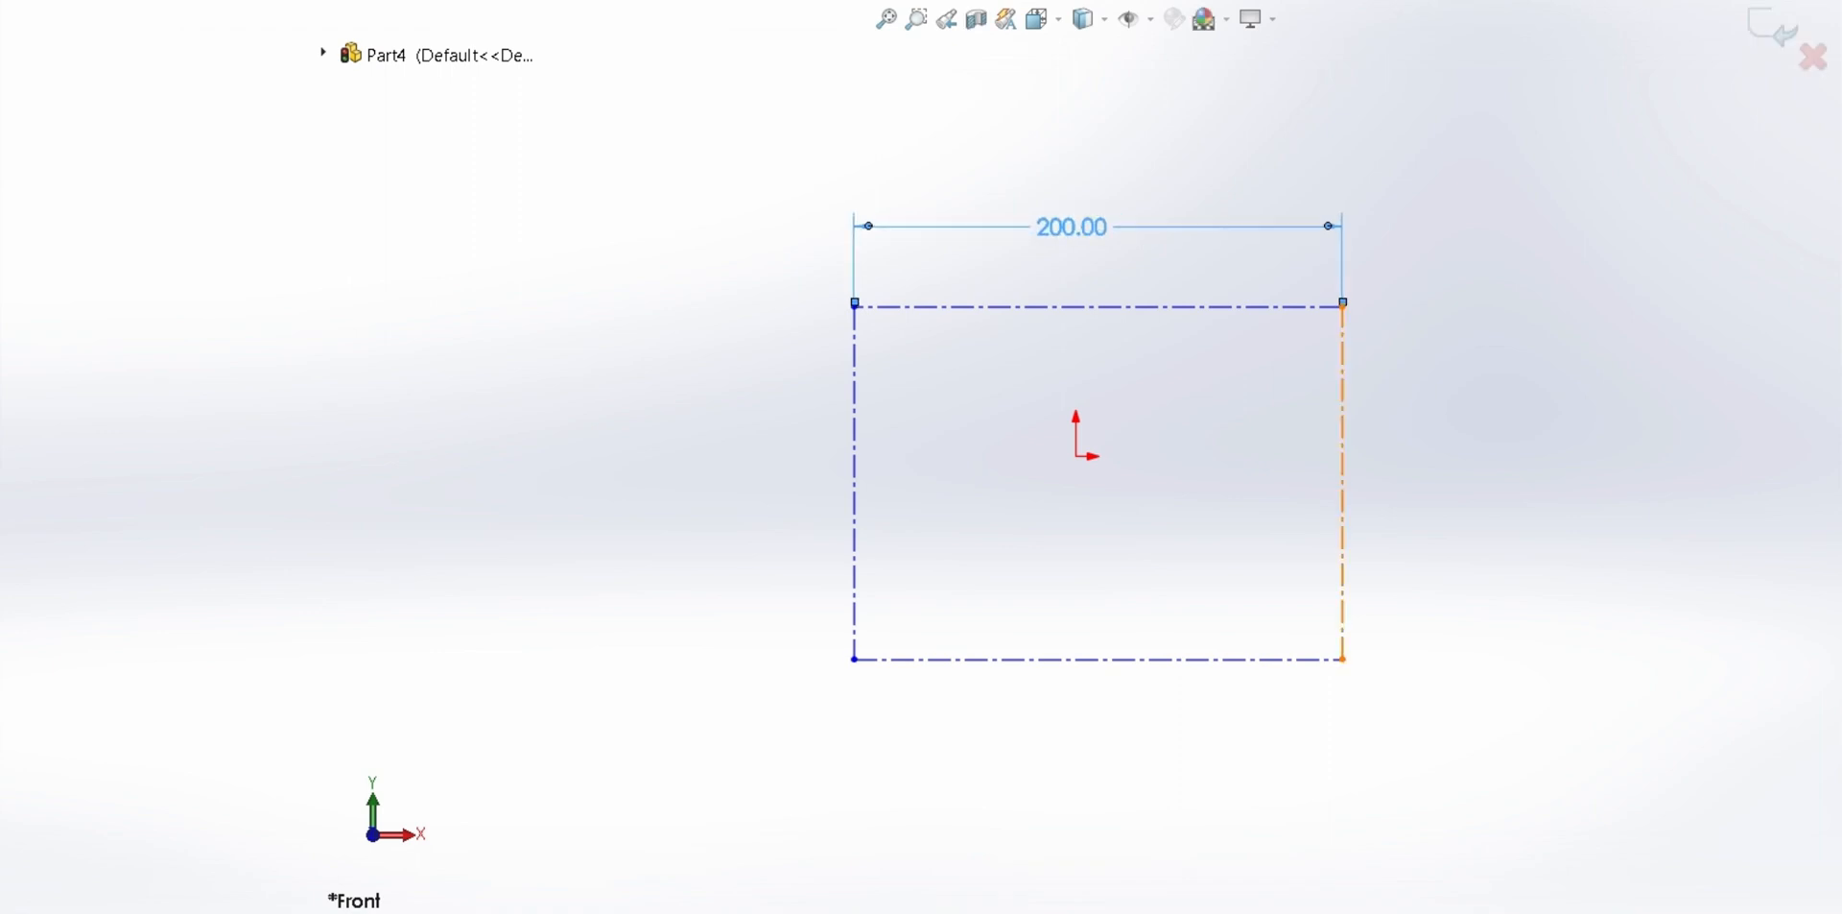
Dimension the height of the centerline rectangle's right side to 200
{"action": "left_click", "coordinate": [1344, 442]}
{"action": "left_click", "coordinate": [1473, 394]}
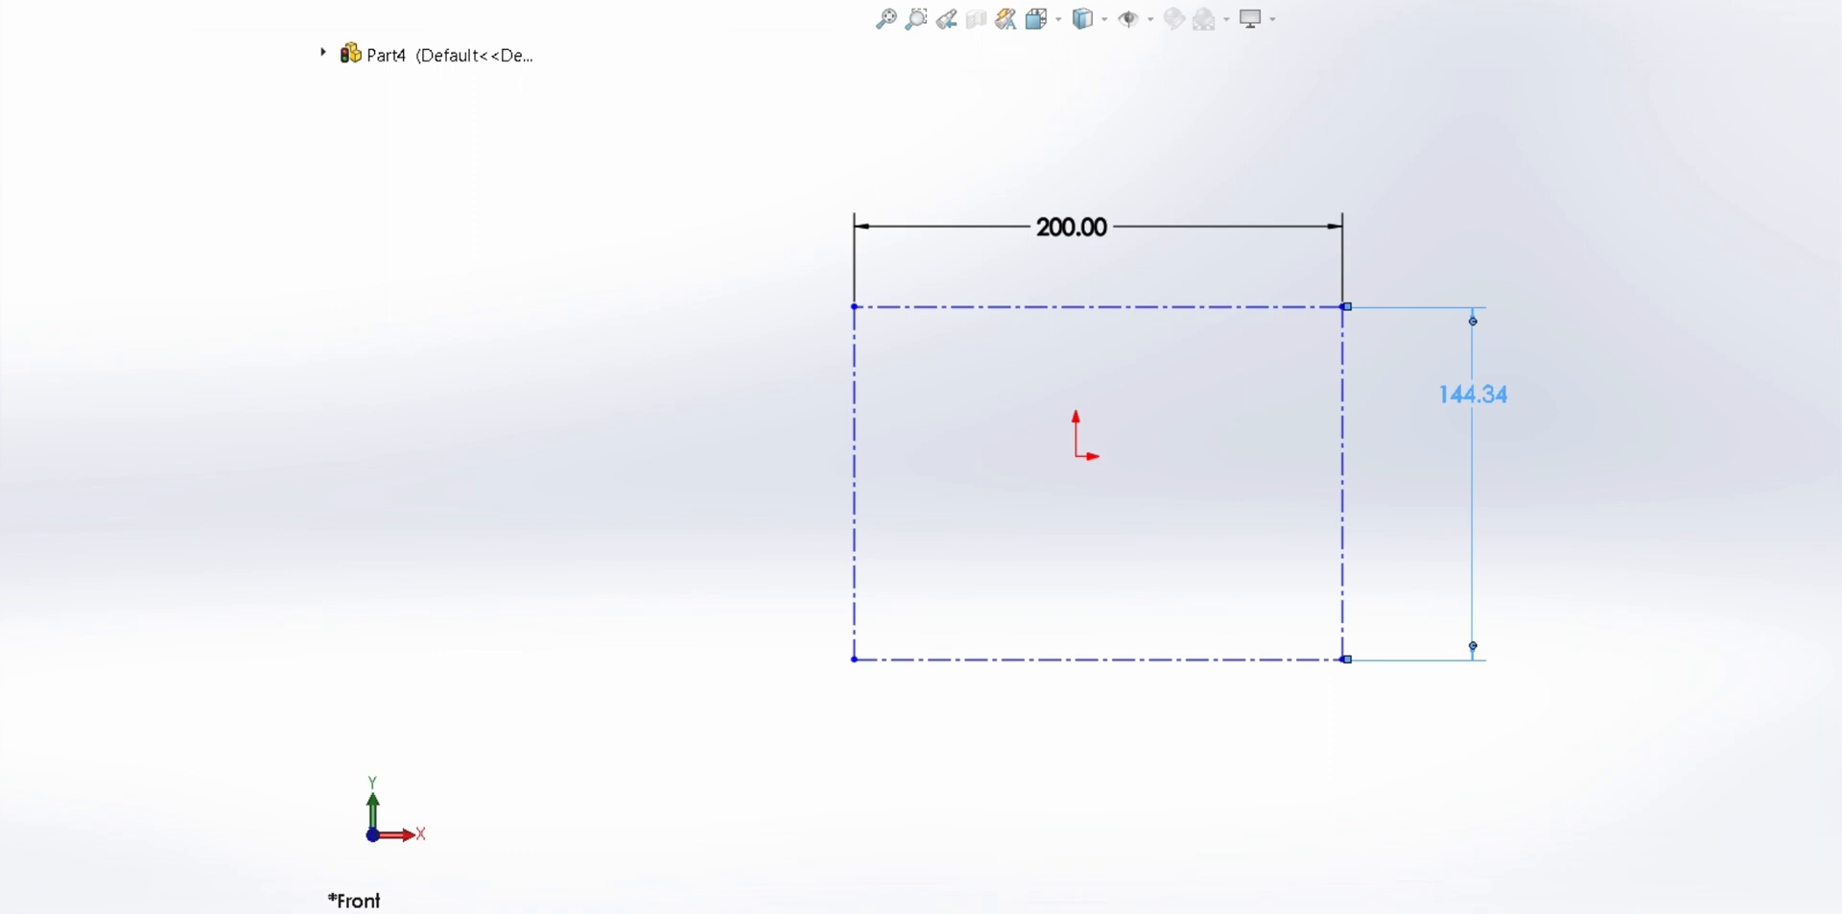
{"action": "type", "text": "200"}
{"action": "key", "text": "Return"}
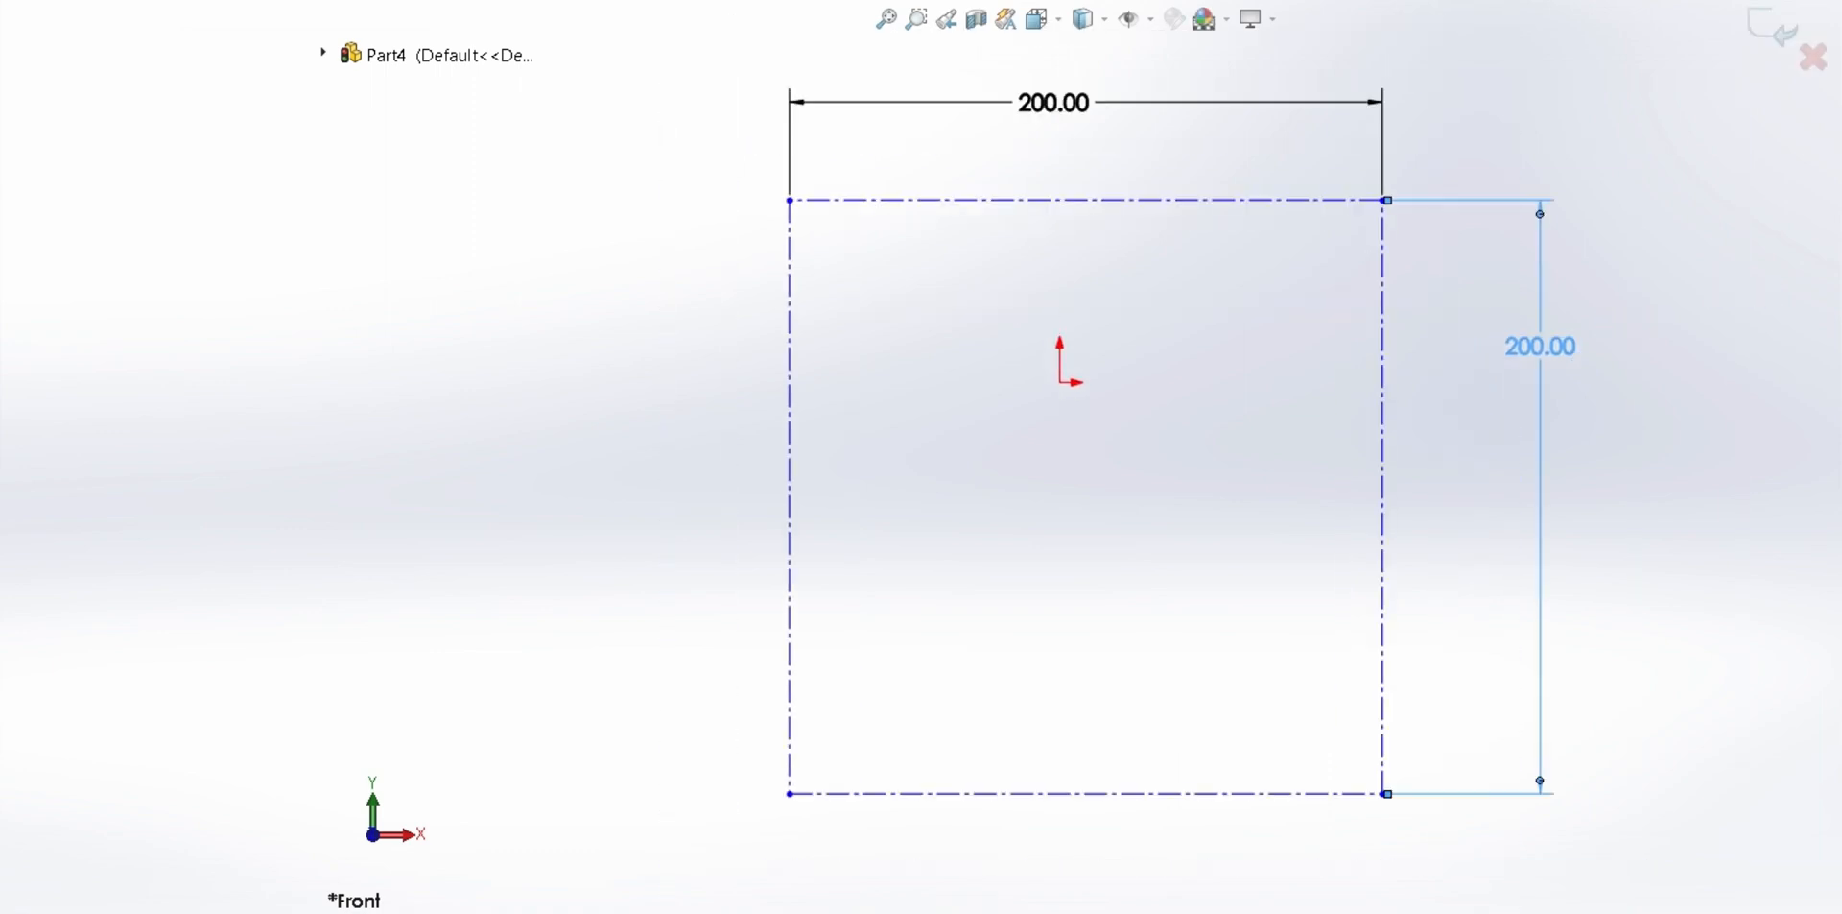
{"action": "key", "text": "Escape"}
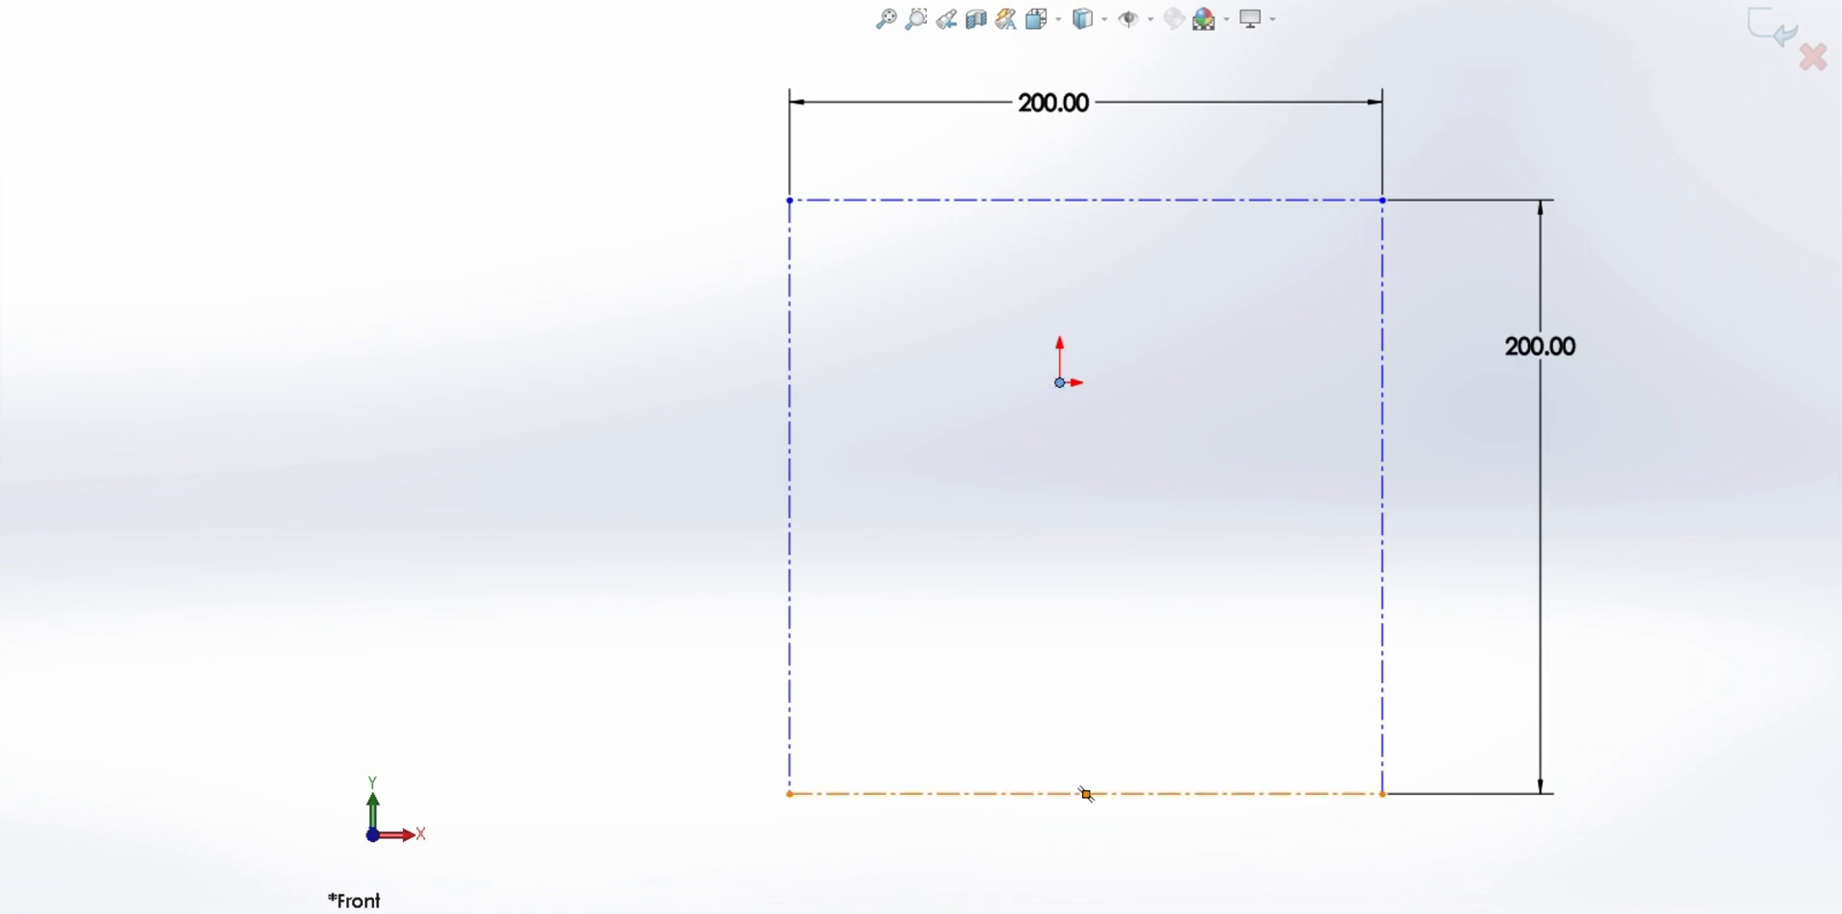
Center the square on the origin by aligning its bottom side's midpoint vertically and its left side's midpoint horizontally with the origin
{"action": "left_click", "coordinate": [1088, 793]}
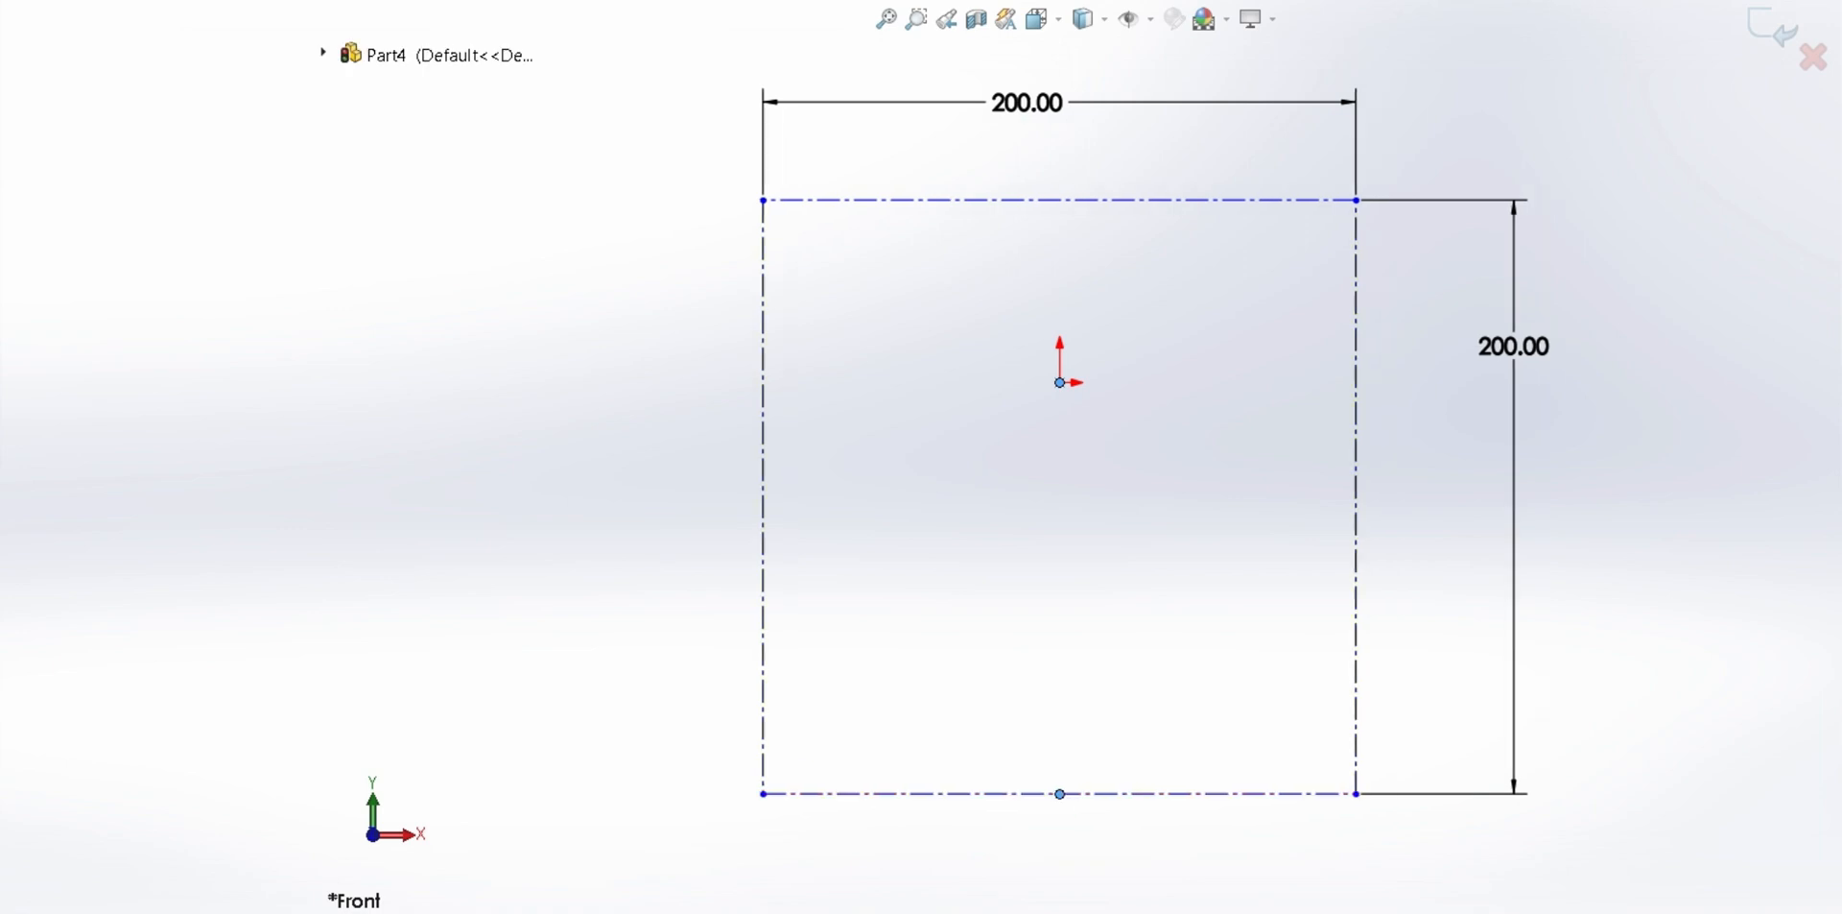
{"action": "left_click", "coordinate": [762, 496]}
{"action": "key", "text": "Escape"}
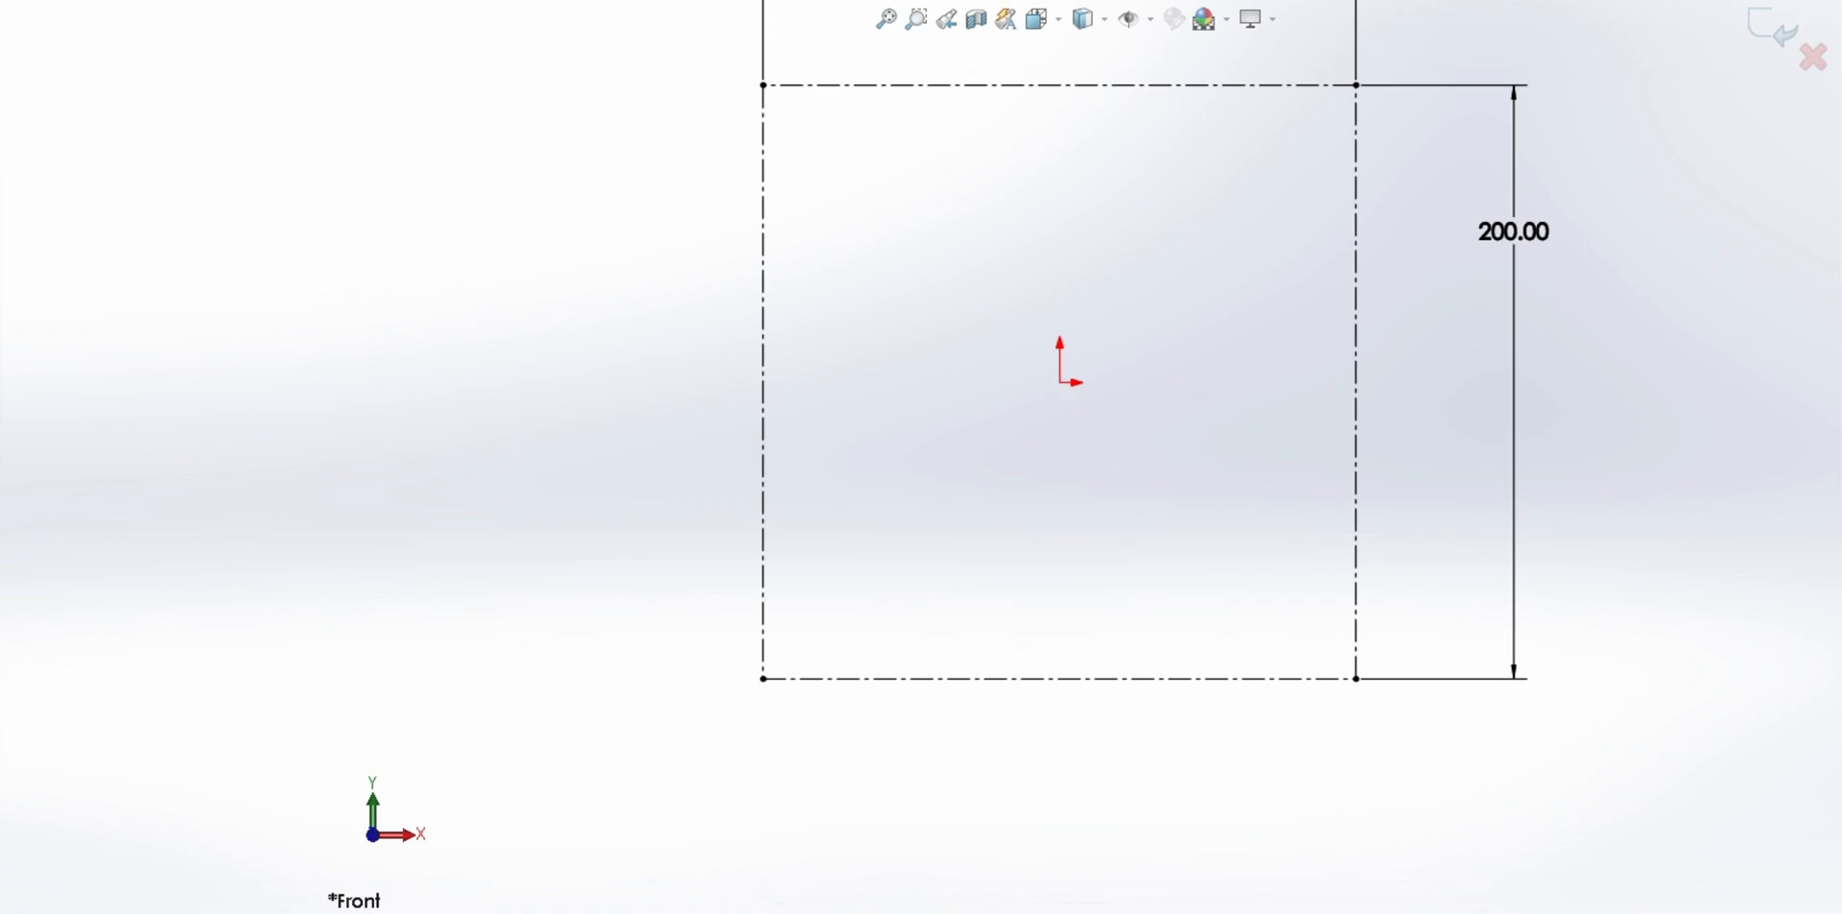
Draw a vertical centerline through the origin from the midpoint of the square's top side to the midpoint of its bottom side
{"action": "scroll", "coordinate": [980, 308], "scroll_direction": "up", "scroll_amount": 1}
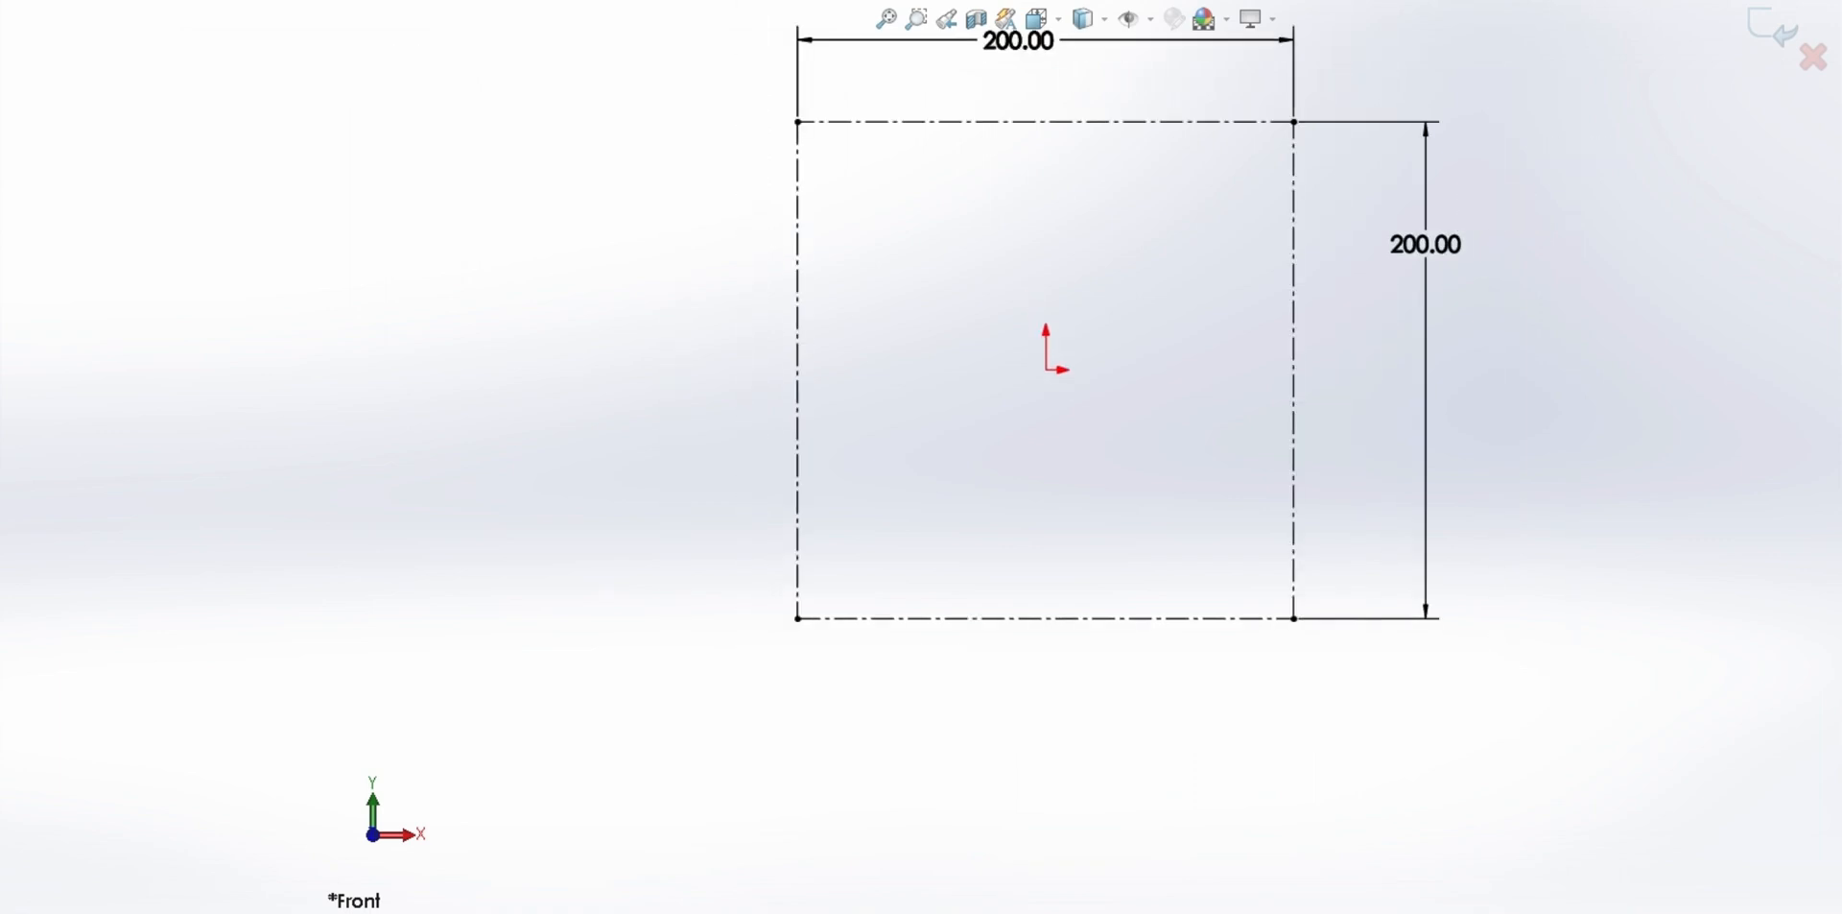
{"action": "key", "text": "l"}
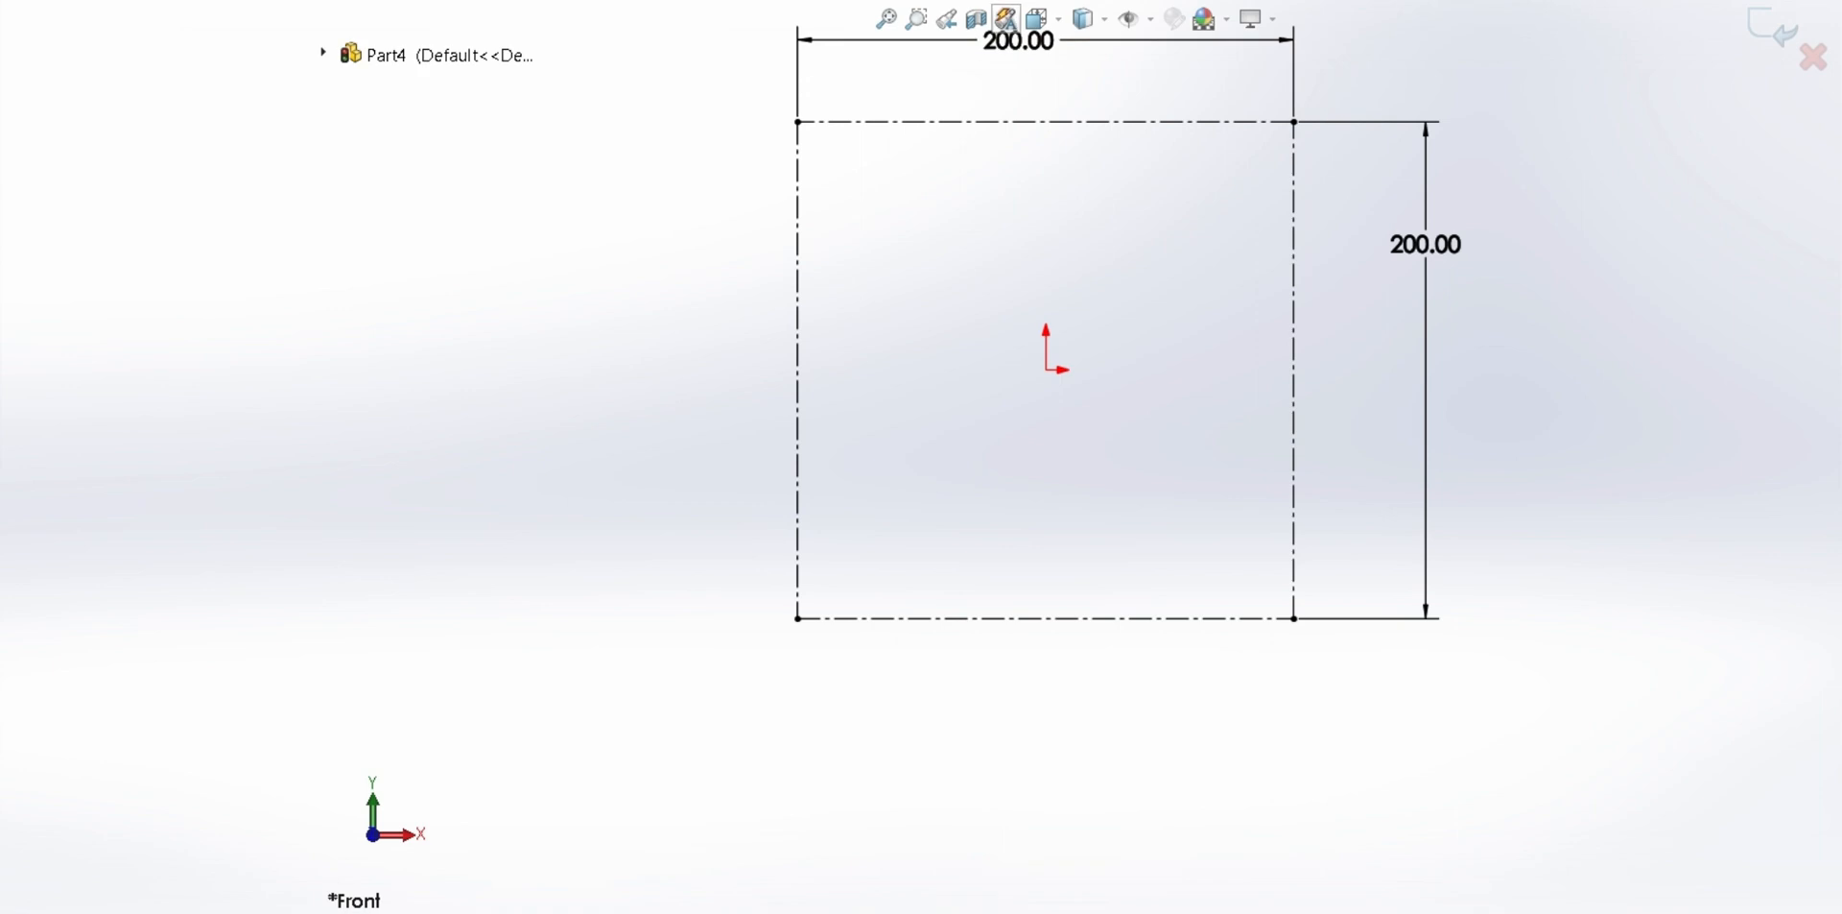
{"action": "left_click", "coordinate": [1046, 121]}
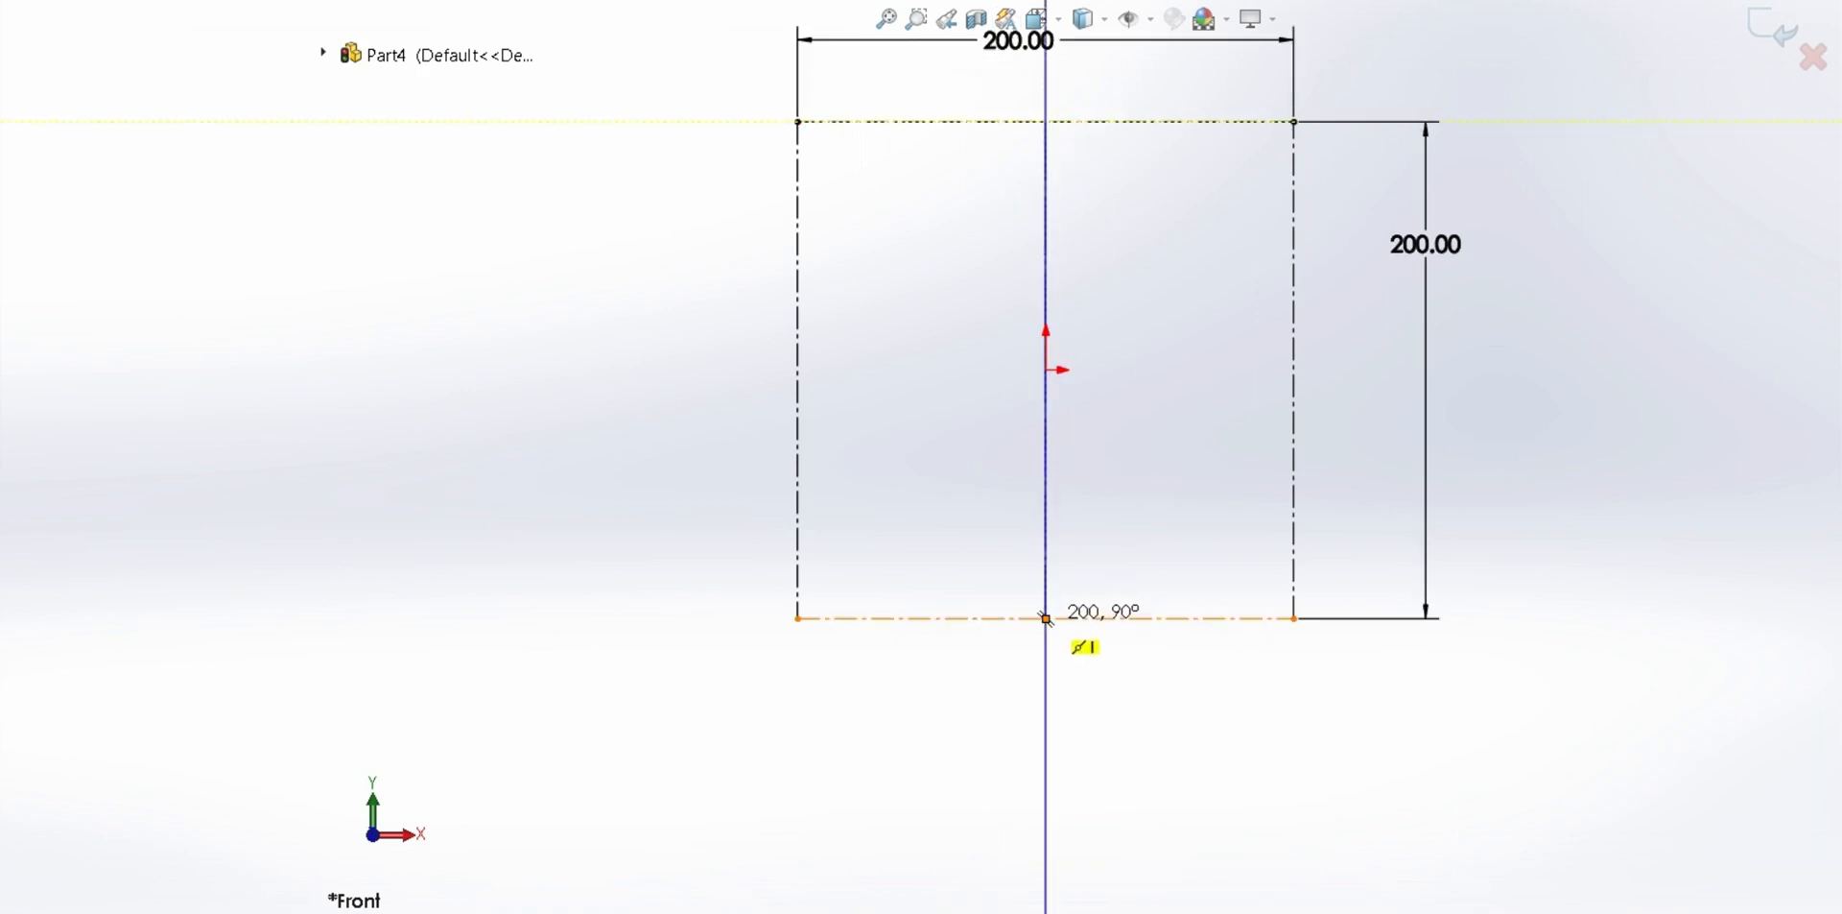
{"action": "left_click", "coordinate": [1046, 617]}
{"action": "scroll", "coordinate": [1060, 433], "scroll_direction": "down", "scroll_amount": 5}
{"action": "scroll", "coordinate": [1066, 456], "scroll_direction": "up", "scroll_amount": 4}
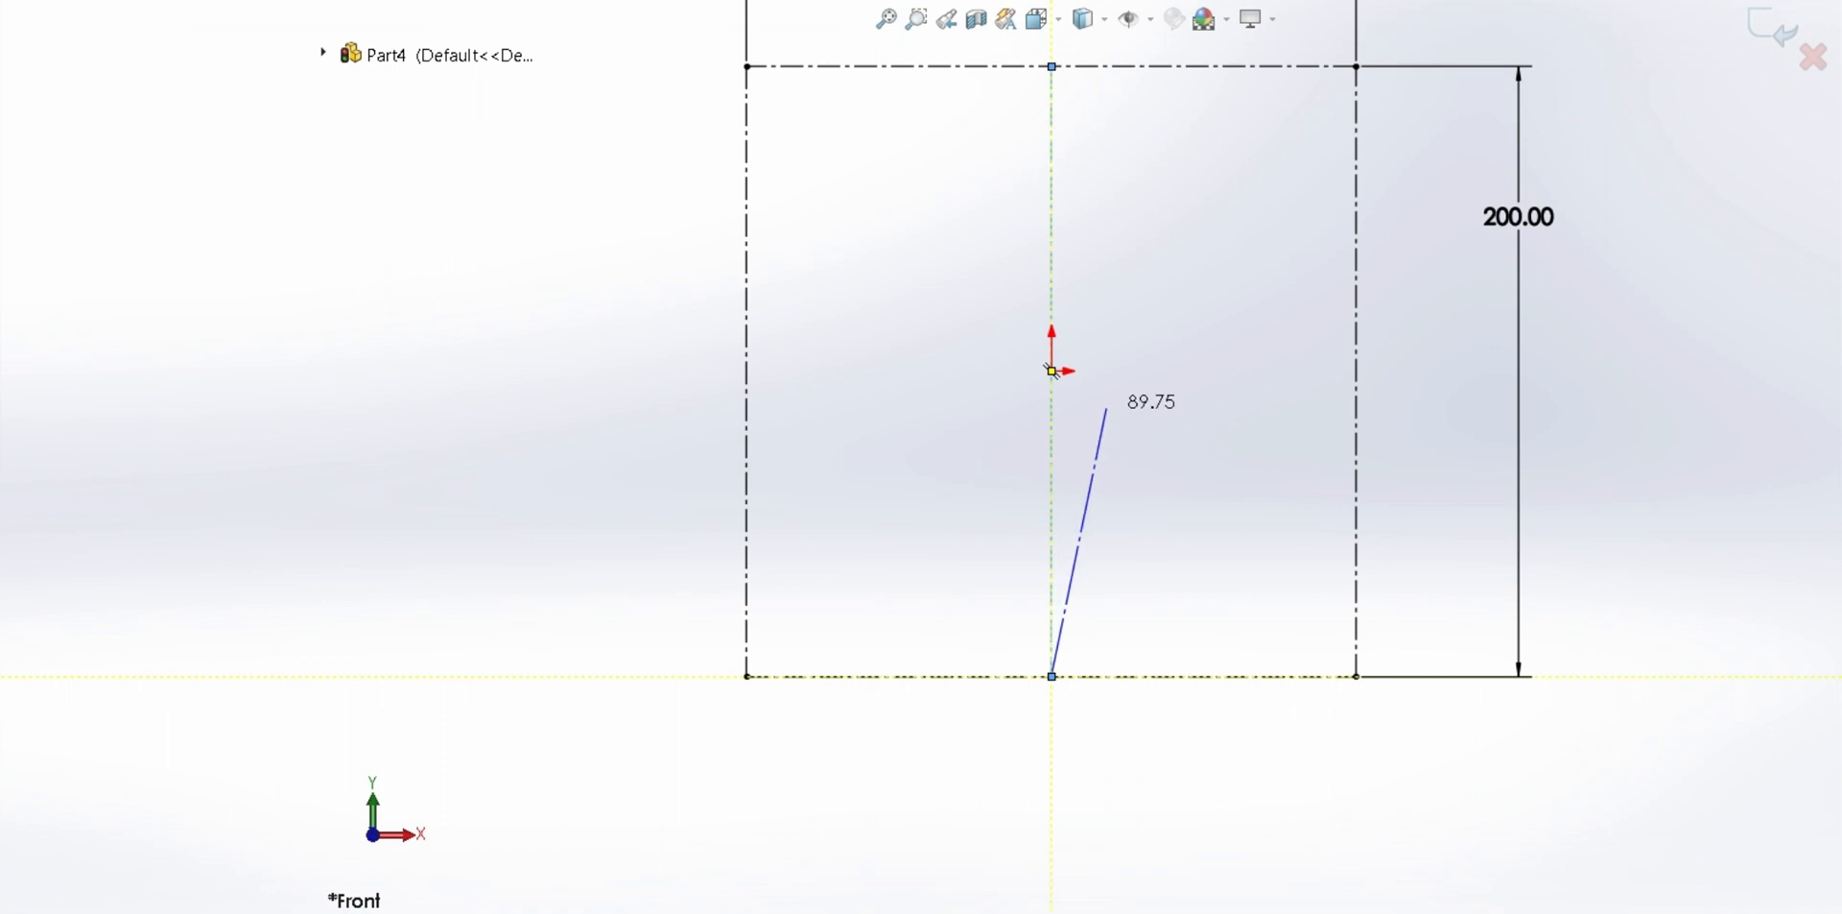
{"action": "key", "text": "Escape"}
{"action": "key", "text": "Escape"}
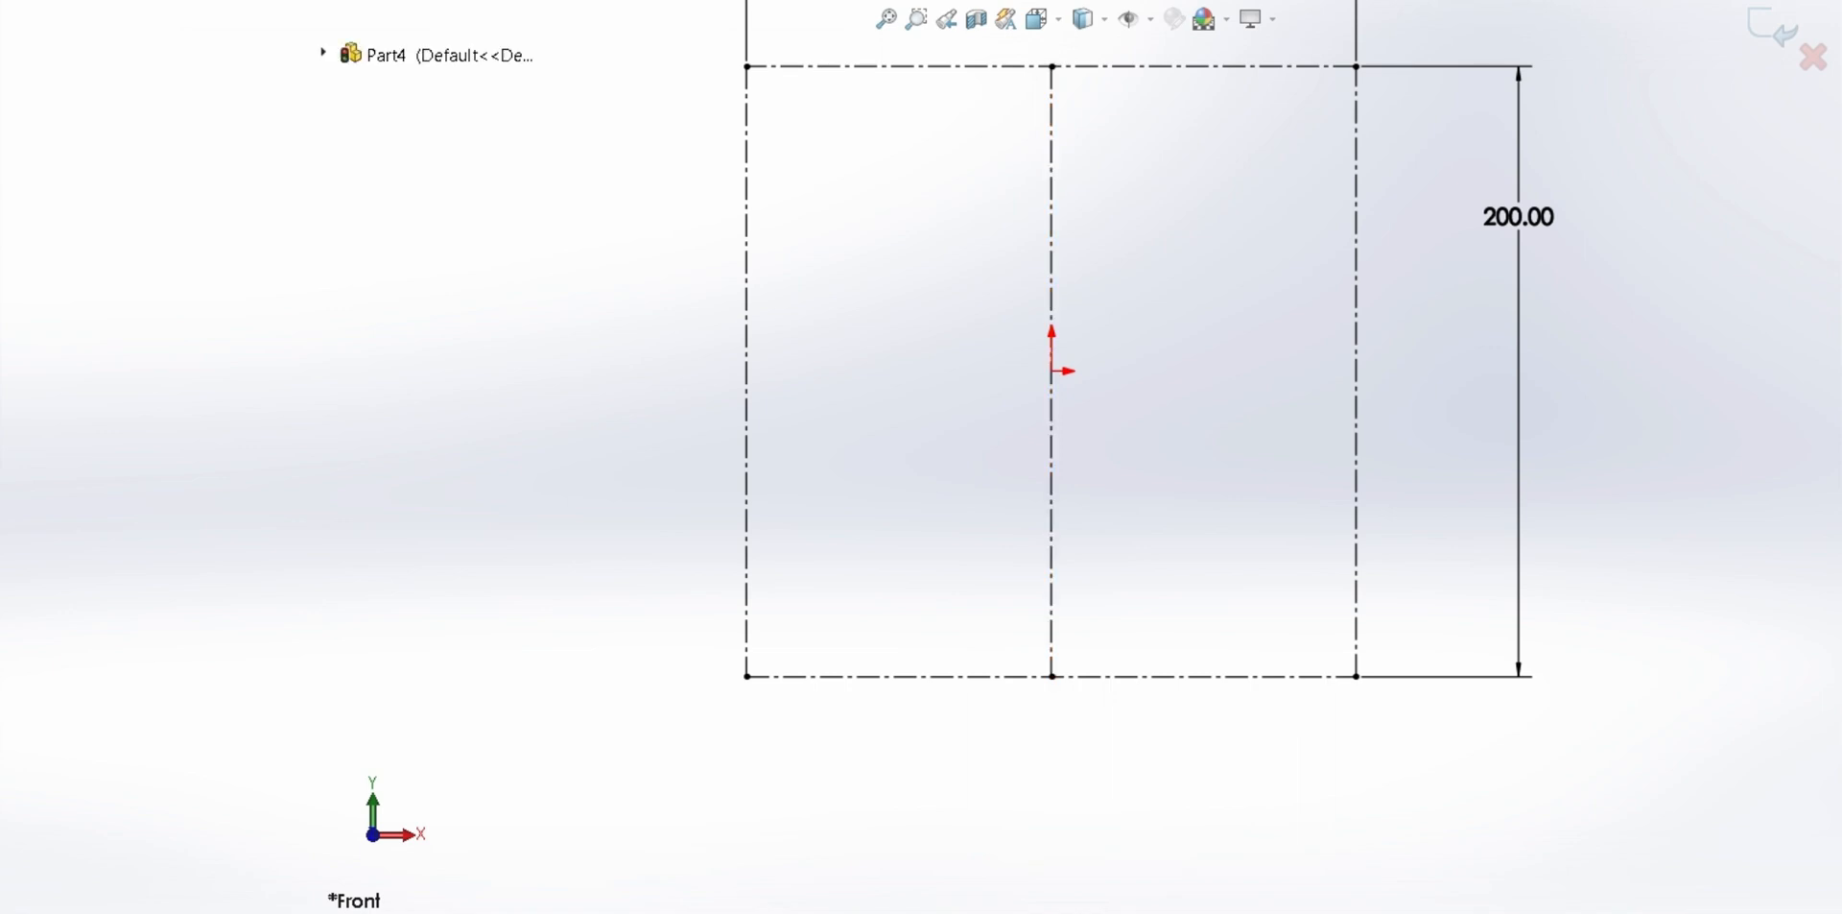
Draw a horizontal centerline from the origin toward the square's left side and dimension its length to 80
{"action": "left_click_drag", "start_coordinate": [1052, 371], "coordinate": [770, 370]}
{"action": "key", "text": "Escape"}
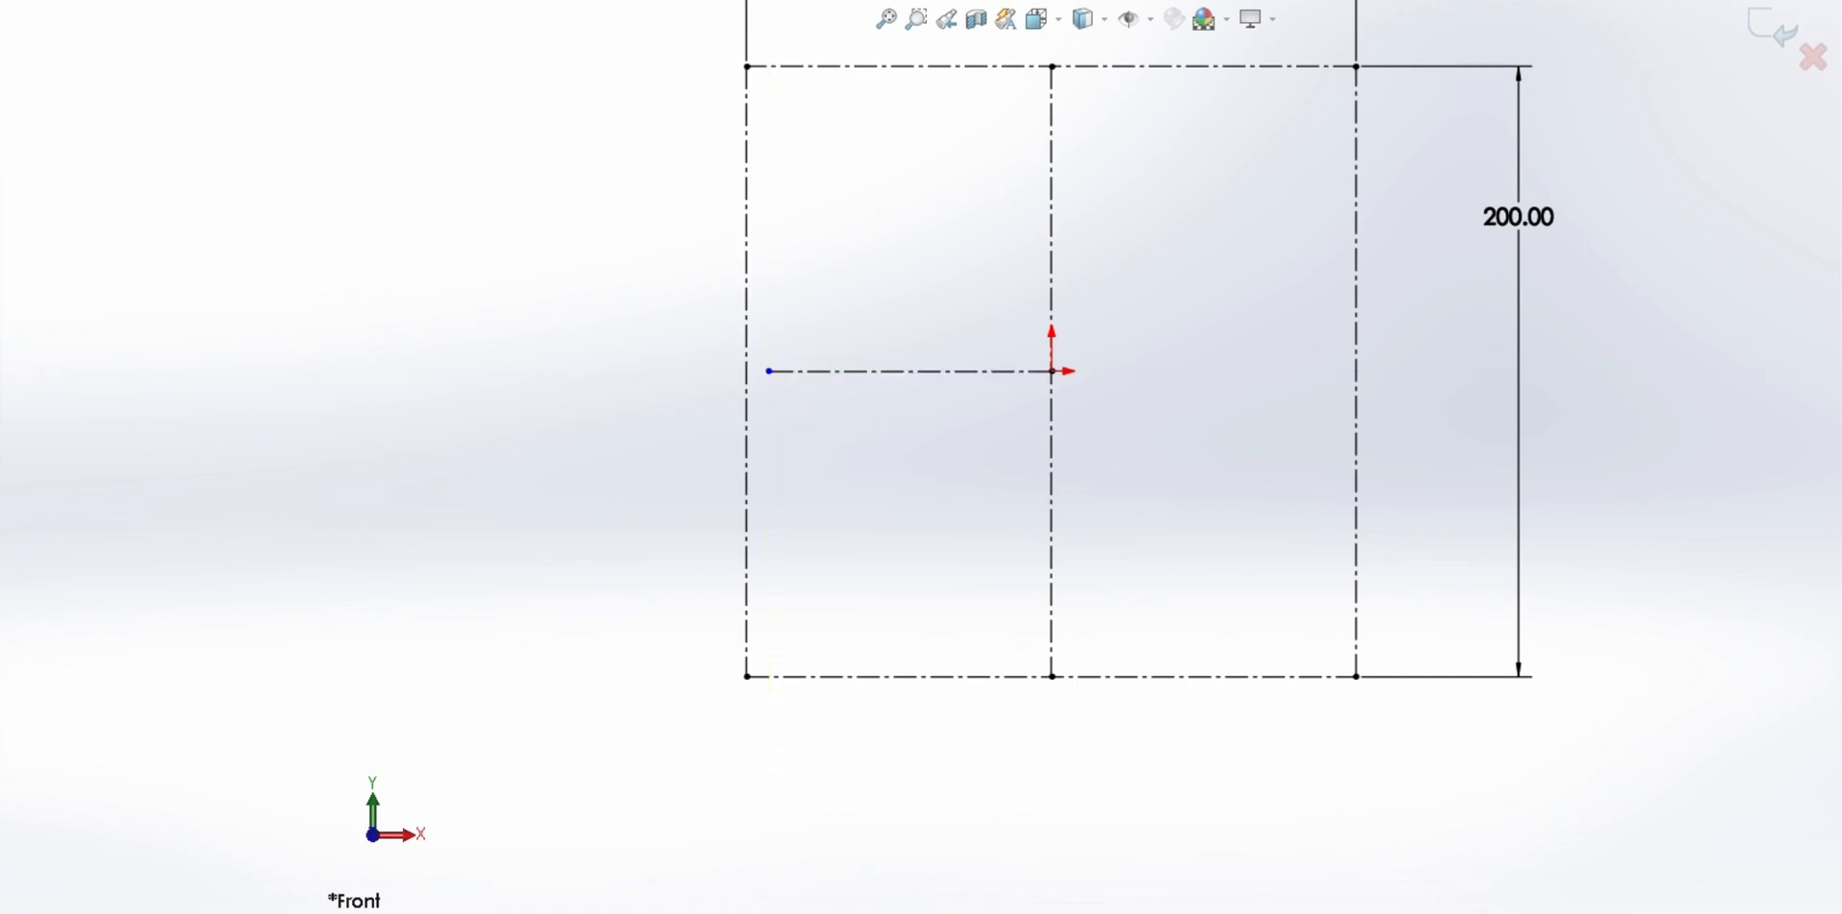
{"action": "left_click", "coordinate": [894, 370]}
{"action": "left_click", "coordinate": [895, 302]}
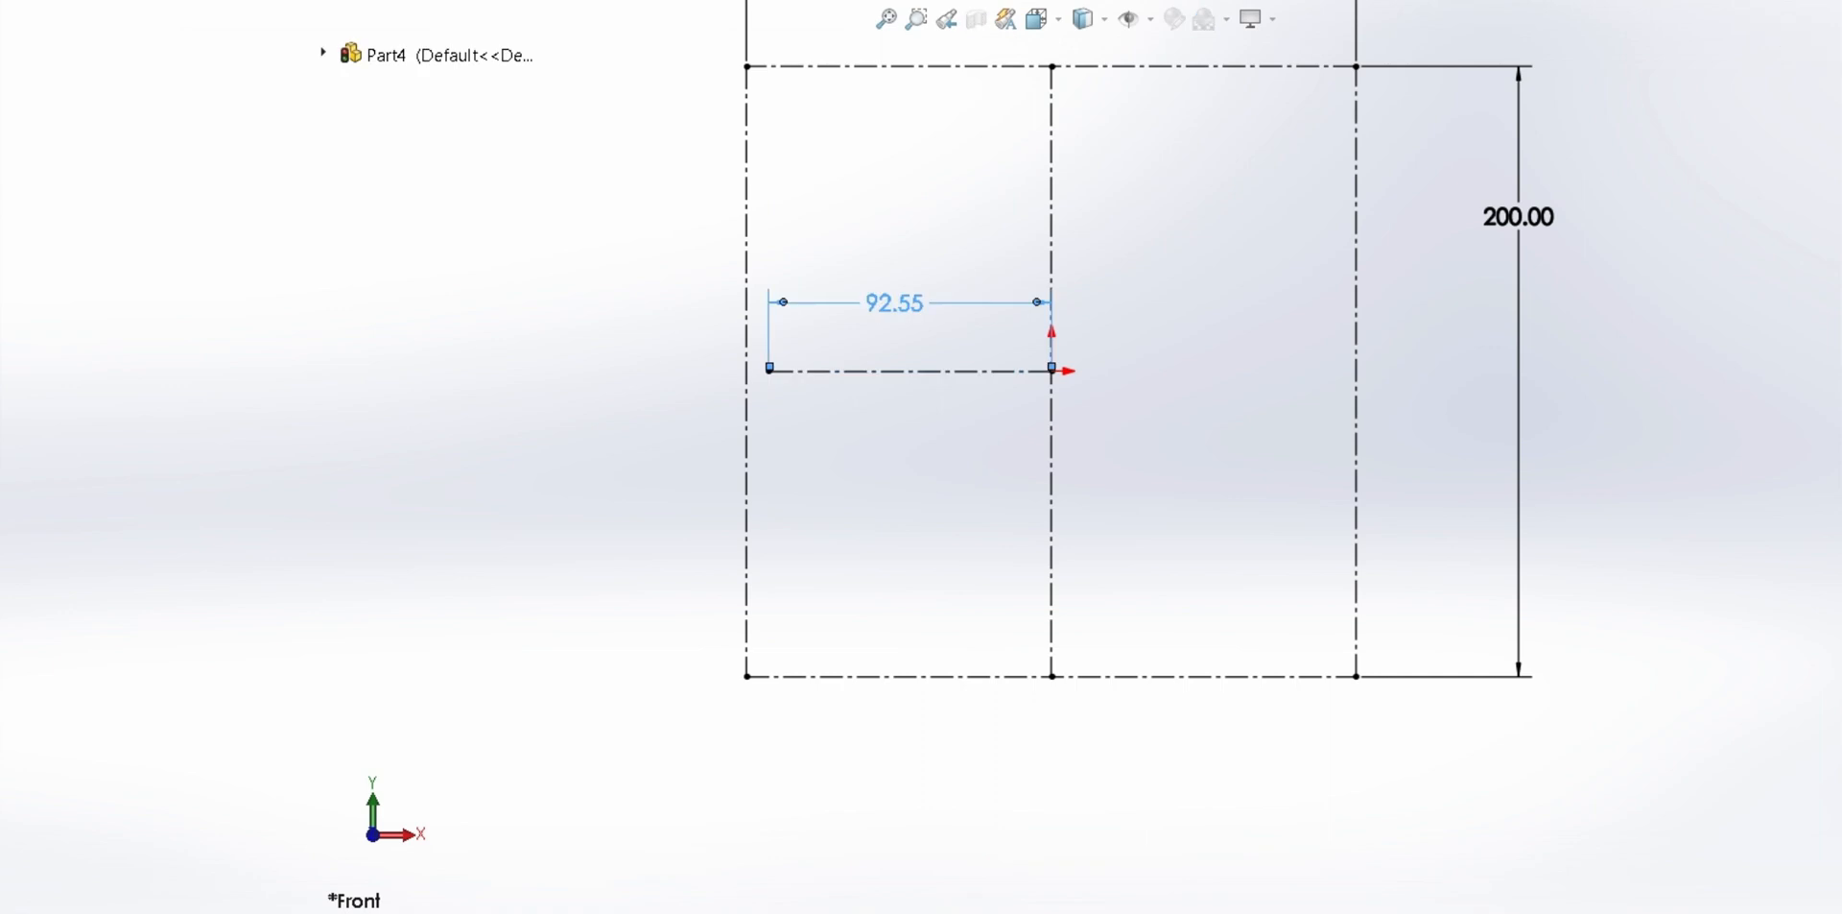
{"action": "type", "text": "80"}
{"action": "key", "text": "Return"}
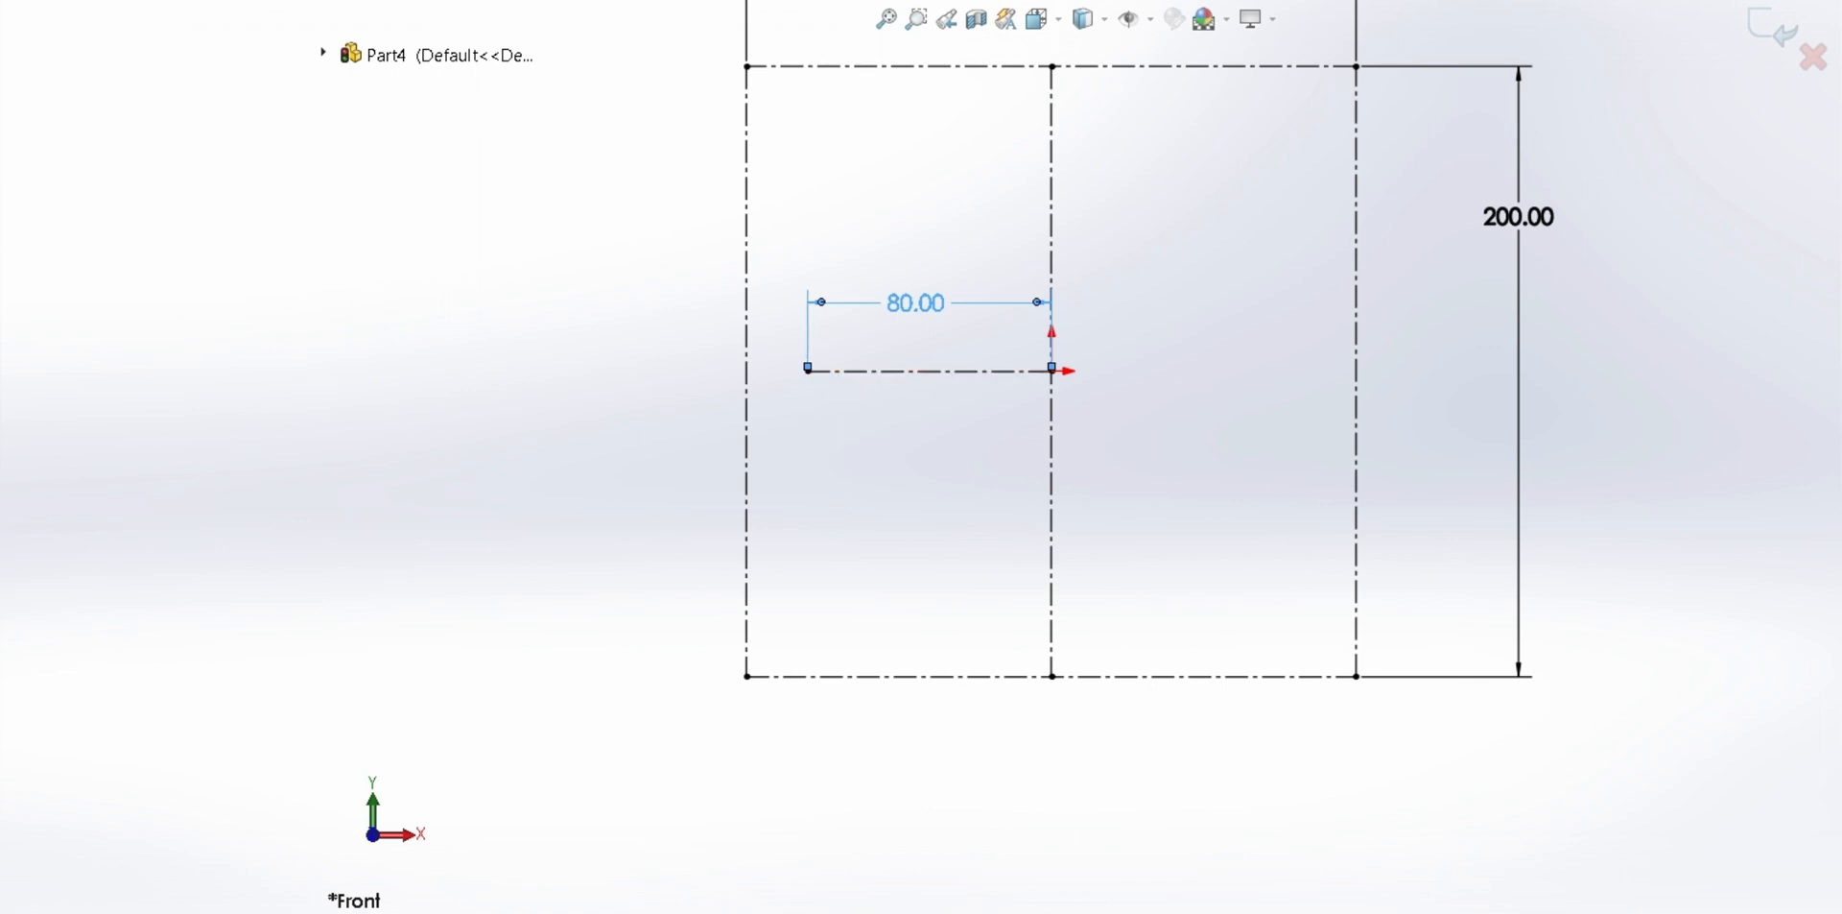
Draw a vertical centerline about 89.5 long passing through the left end of the horizontal centerline
{"action": "left_click", "coordinate": [808, 500]}
{"action": "left_click", "coordinate": [808, 226]}
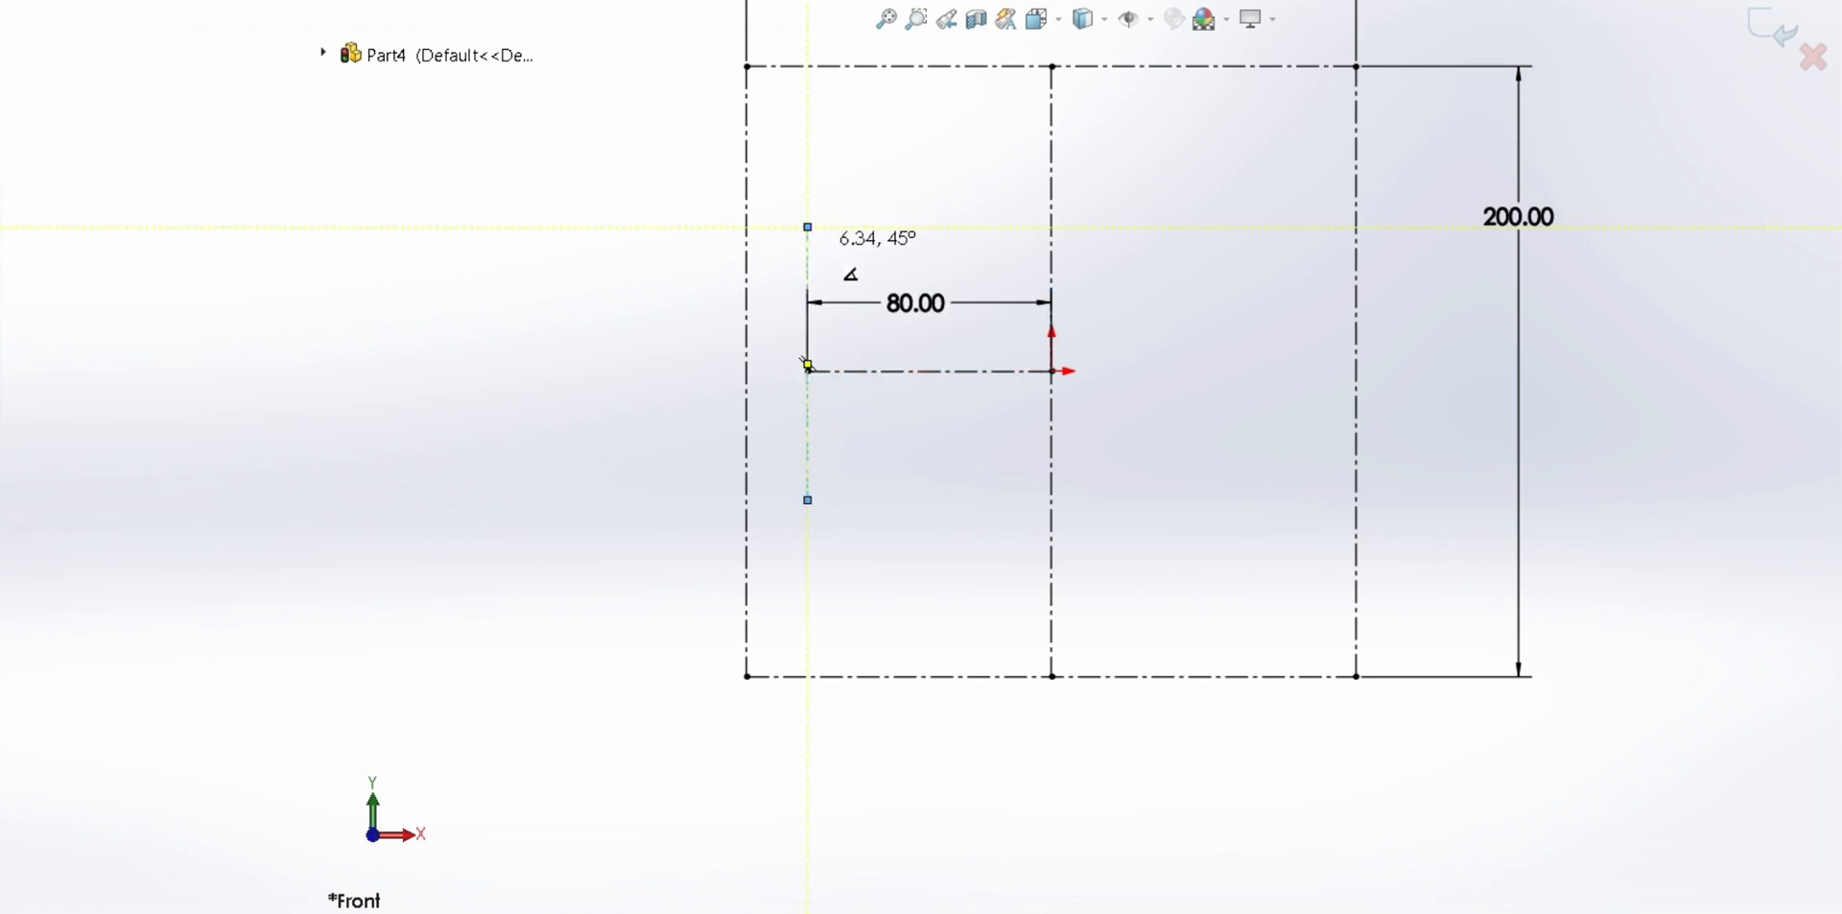
{"action": "key", "text": "Escape"}
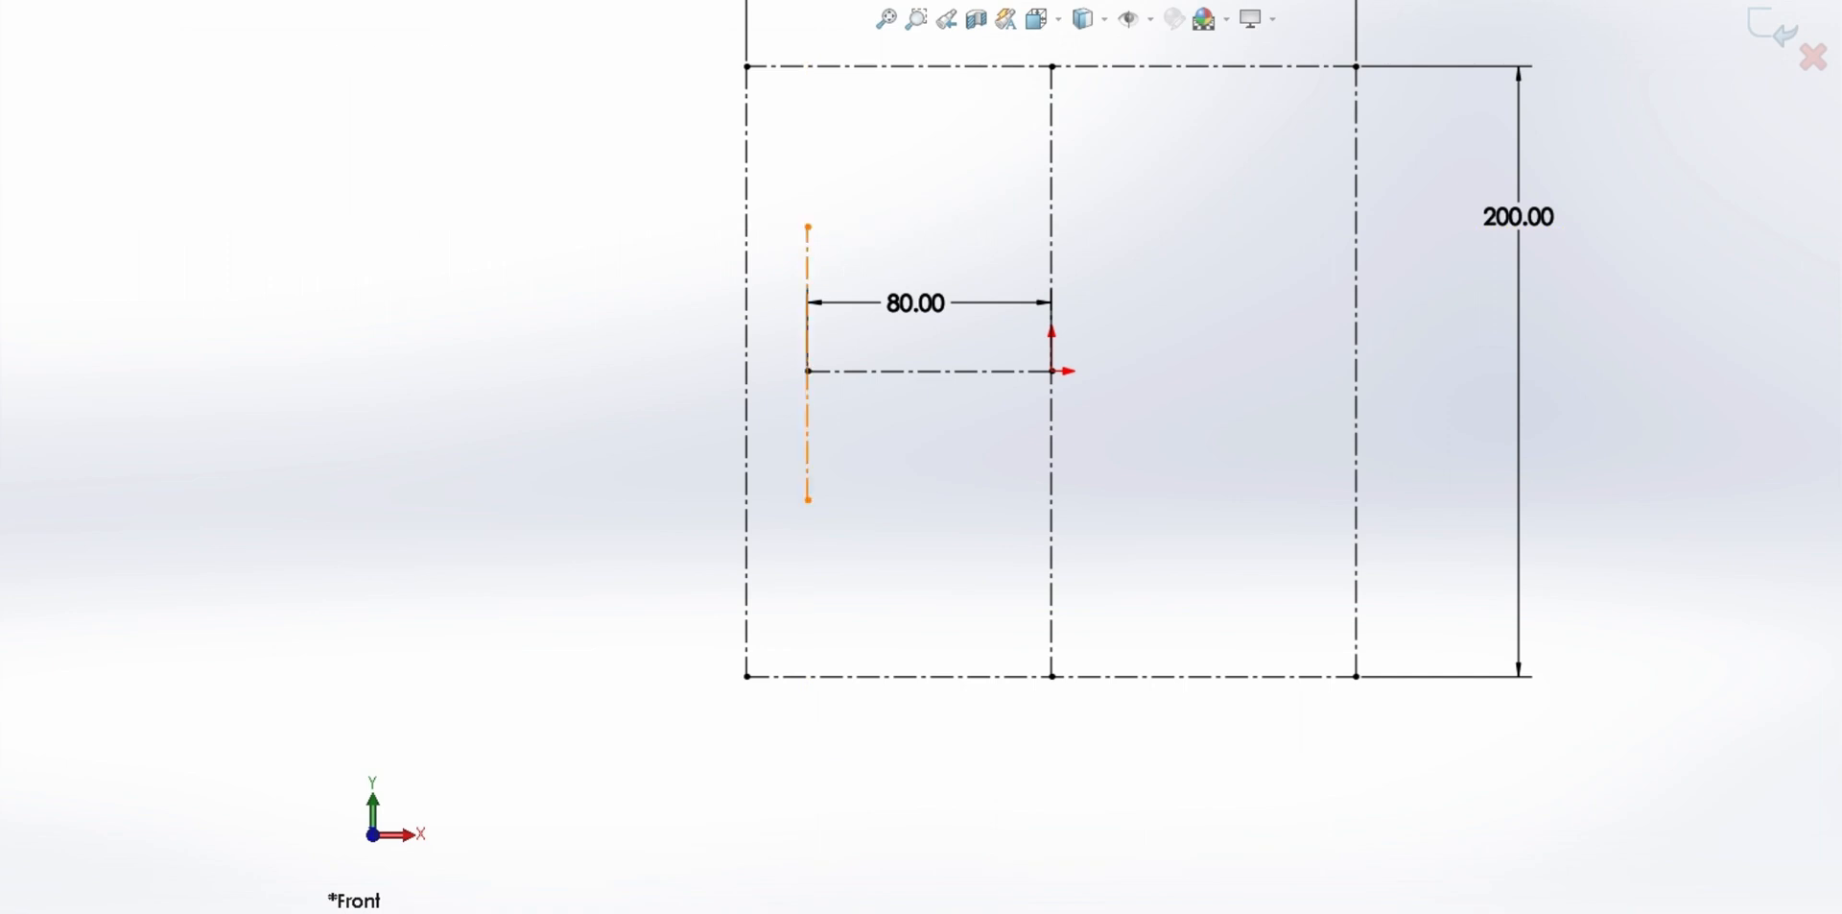
Dimension the vertical centerline near the square's left side to 90 and move its dimension text farther outward
{"action": "left_click", "coordinate": [807, 432]}
{"action": "left_click", "coordinate": [777, 375]}
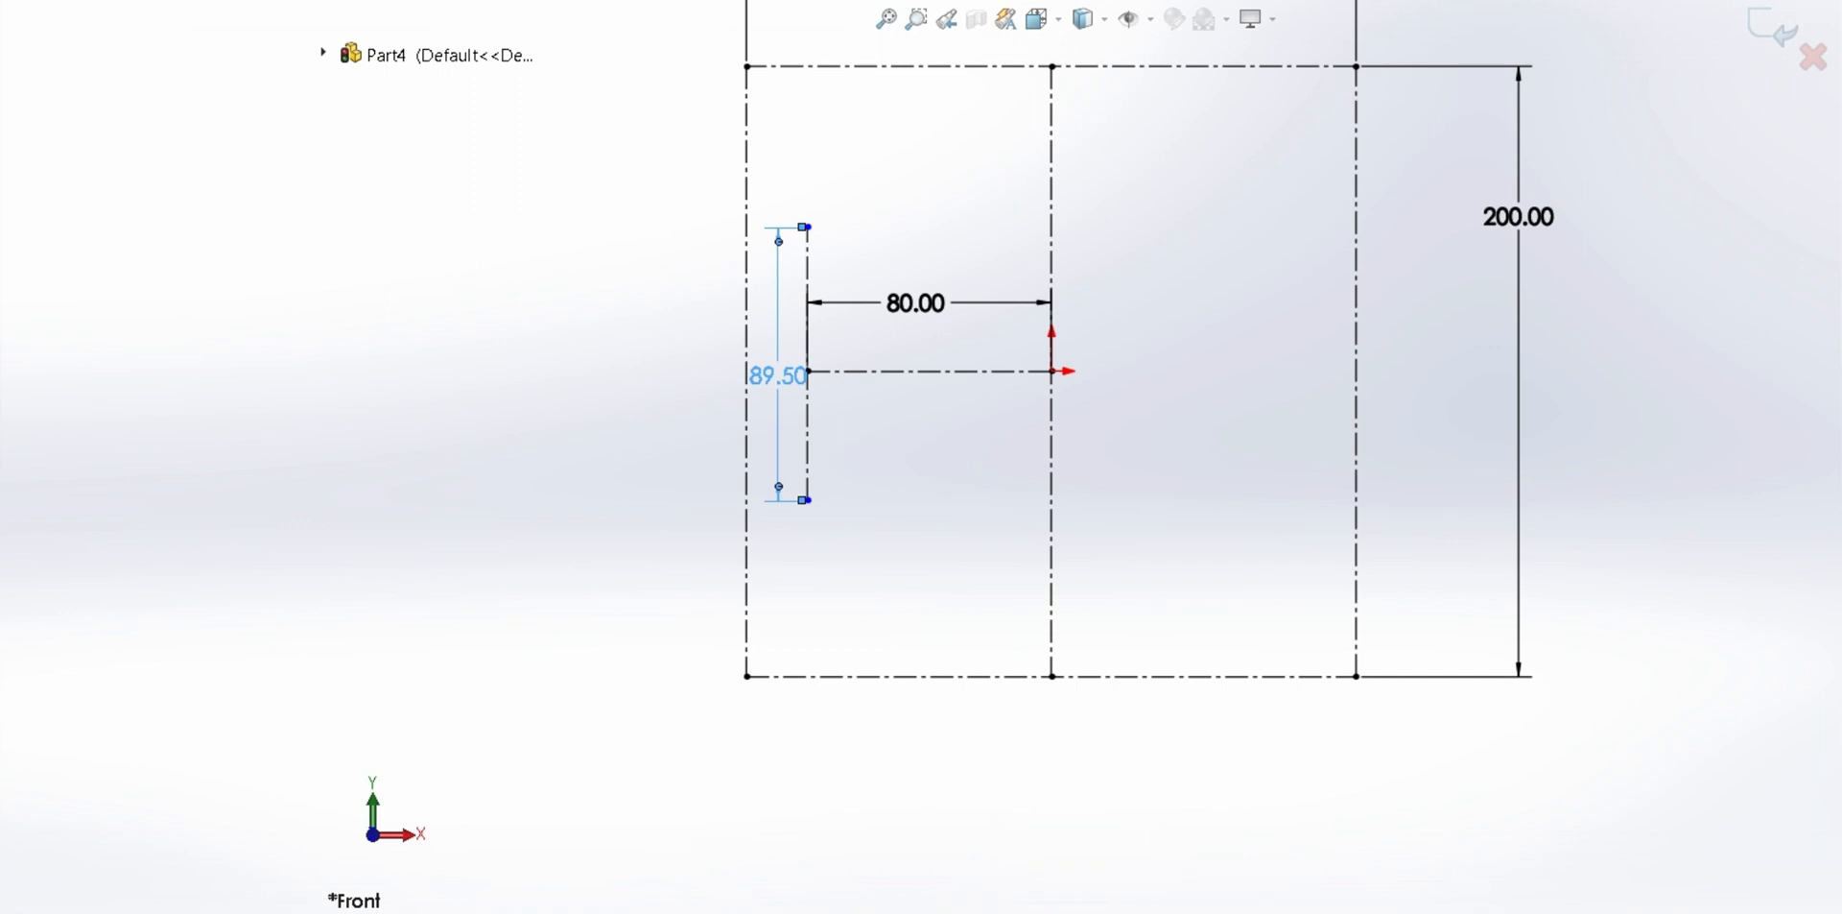
{"action": "type", "text": "90"}
{"action": "key", "text": "Return"}
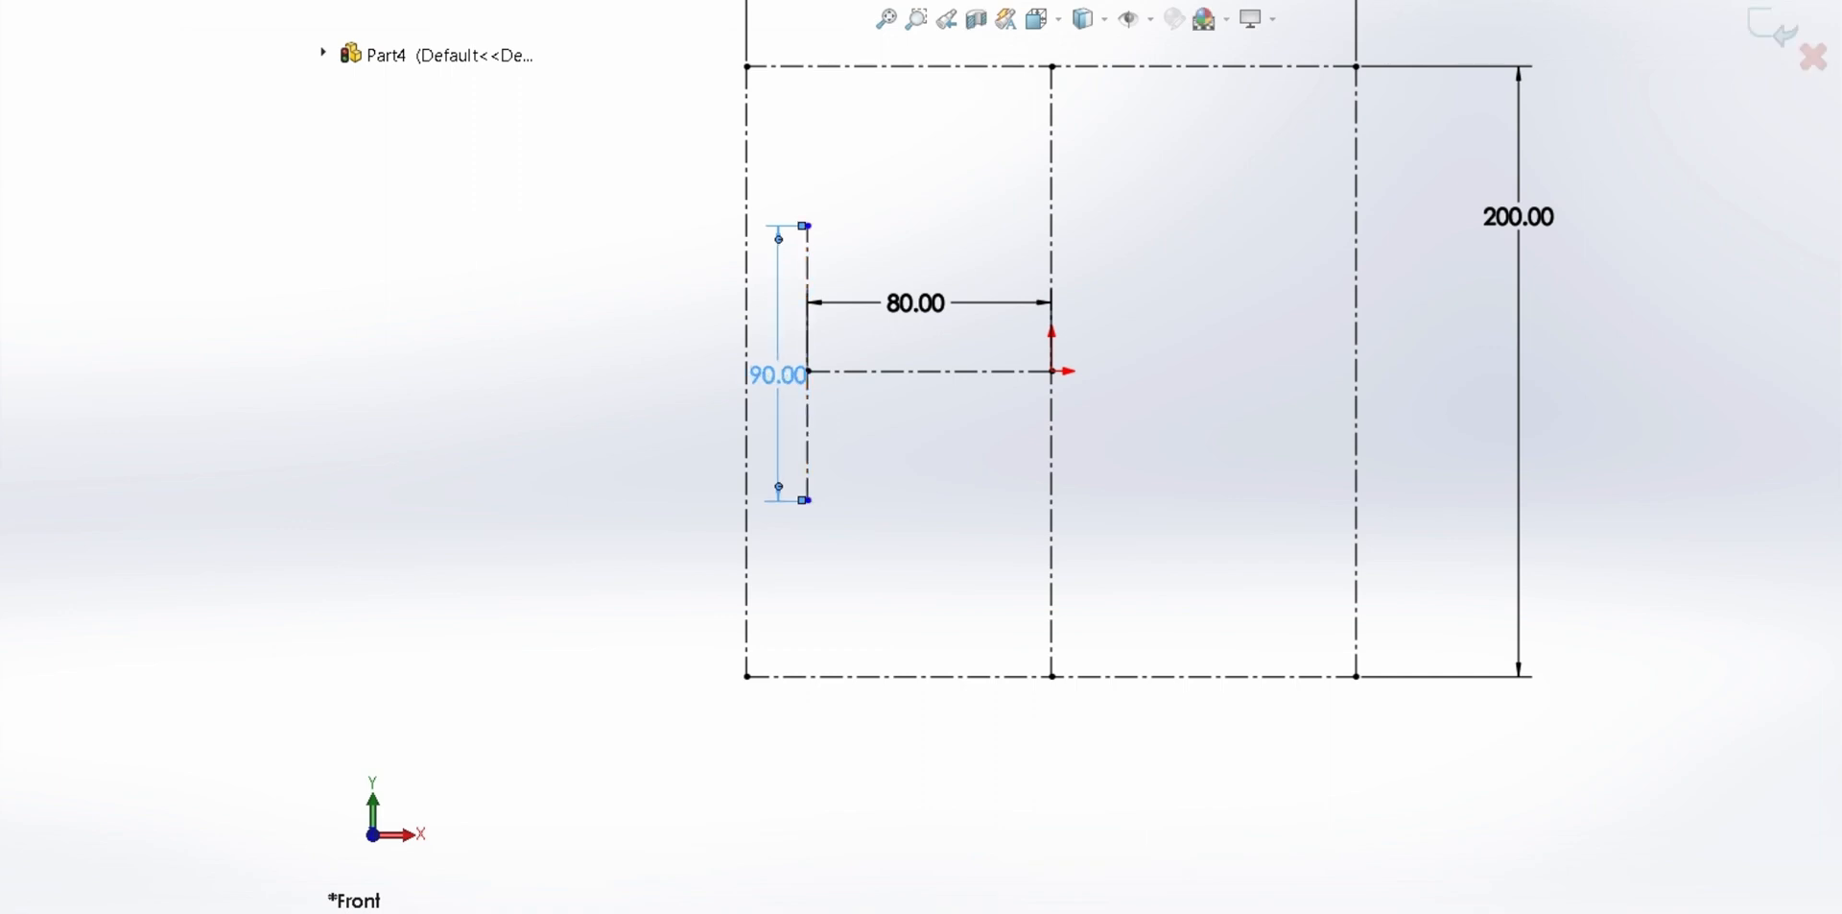
{"action": "key", "text": "Escape"}
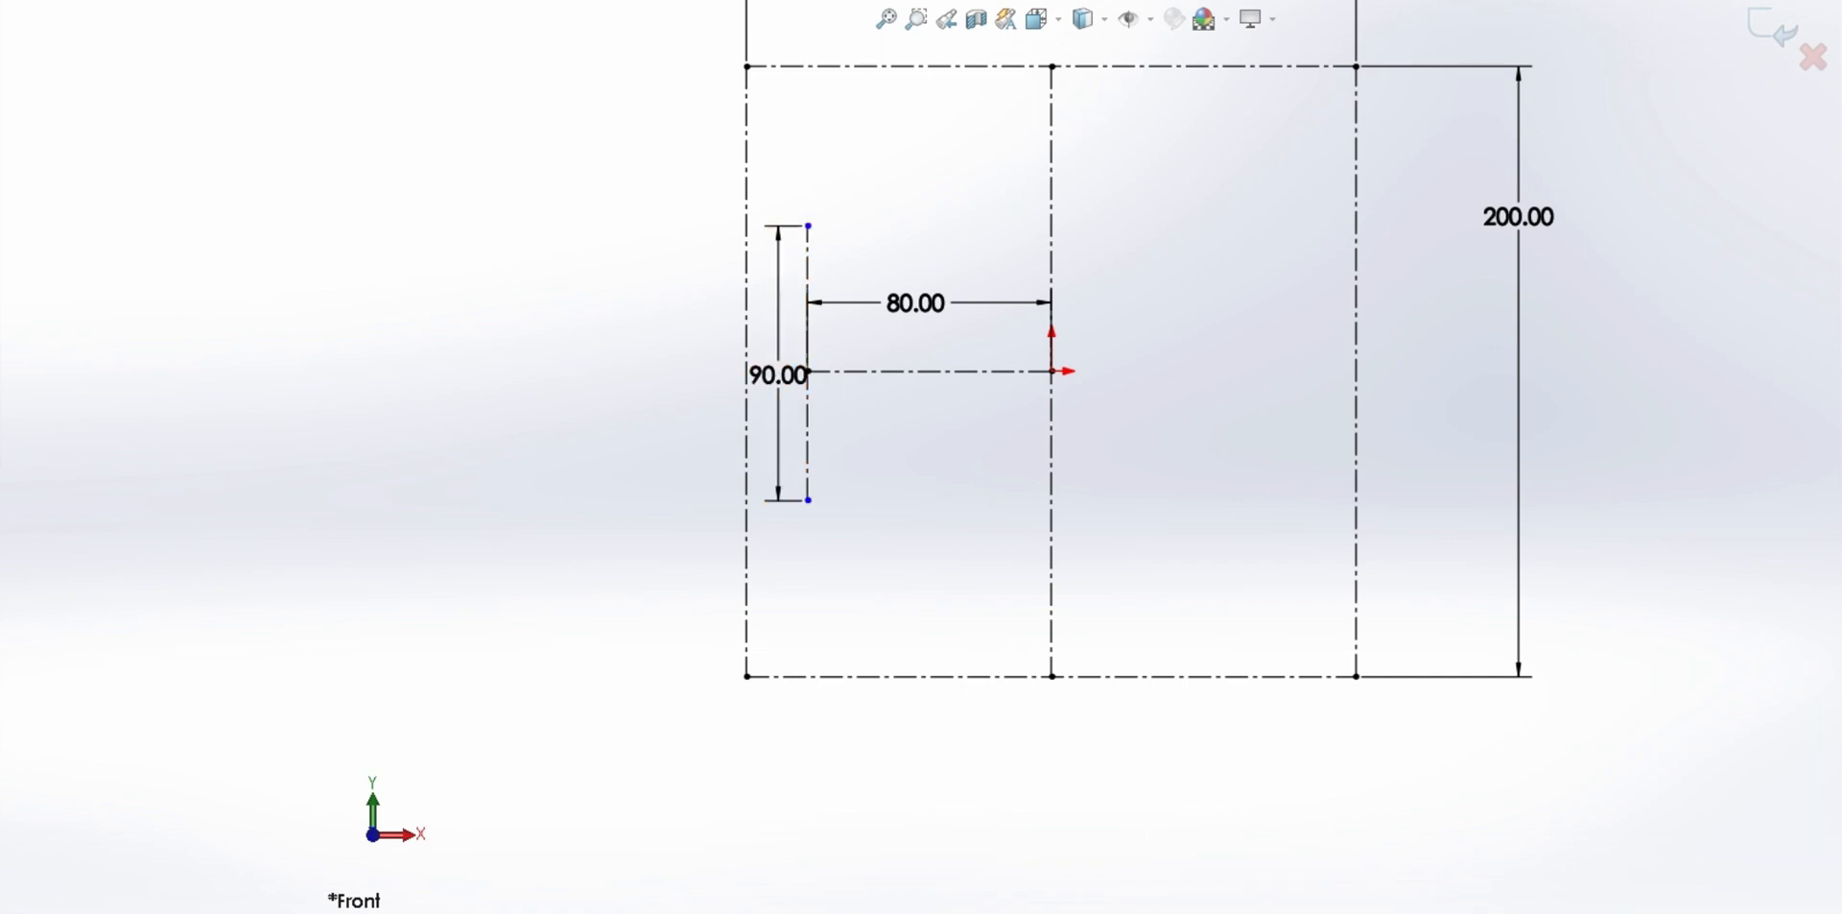
{"action": "left_click_drag", "start_coordinate": [779, 374], "coordinate": [735, 372]}
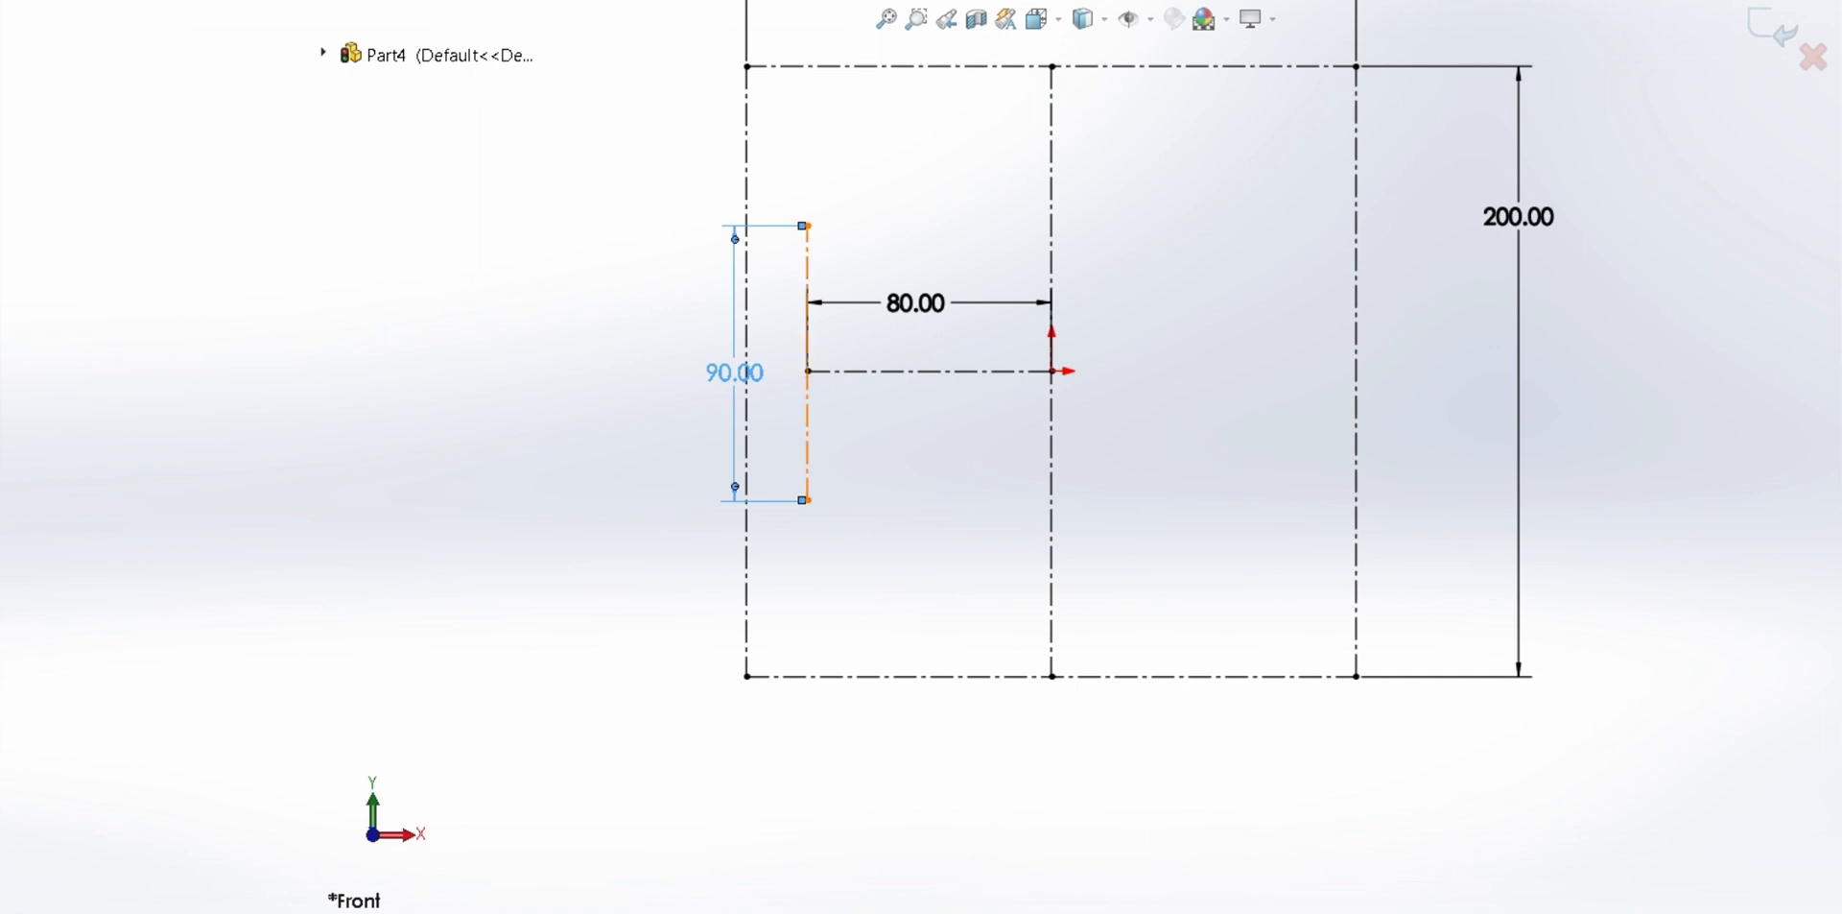
Dimension the distance from the lower end of the 90-long centerline to the horizontal centerline as 45
{"action": "left_click", "coordinate": [807, 422]}
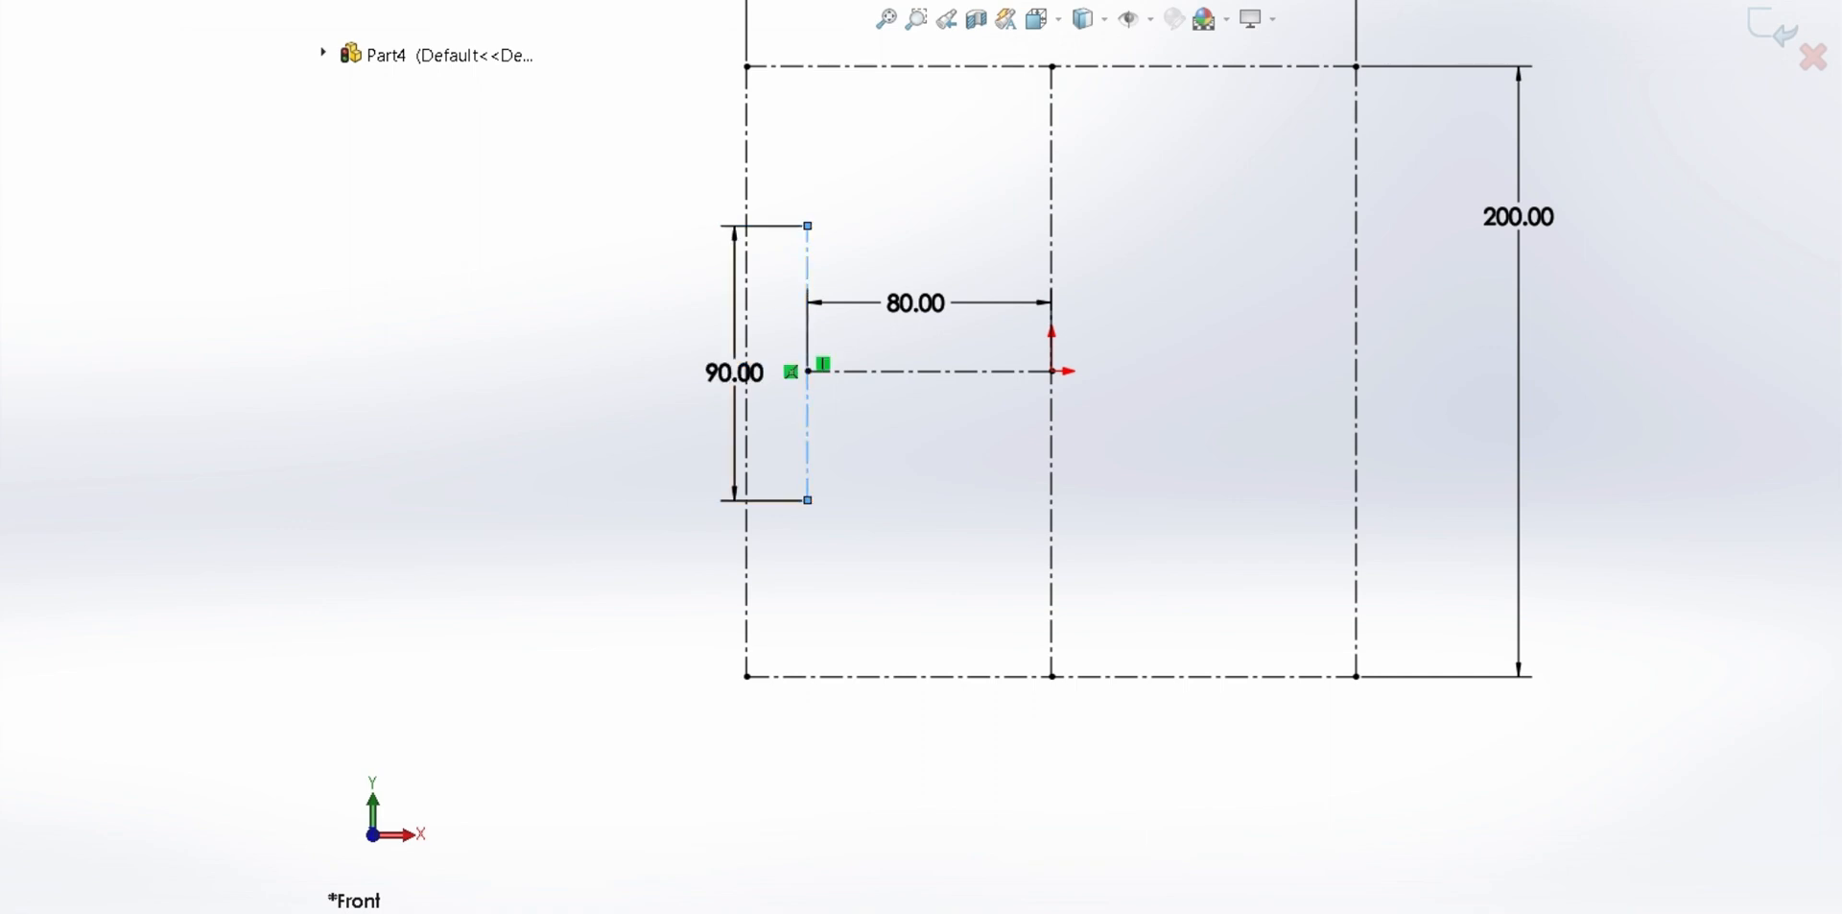
{"action": "key", "text": "Escape"}
{"action": "left_click", "coordinate": [807, 500]}
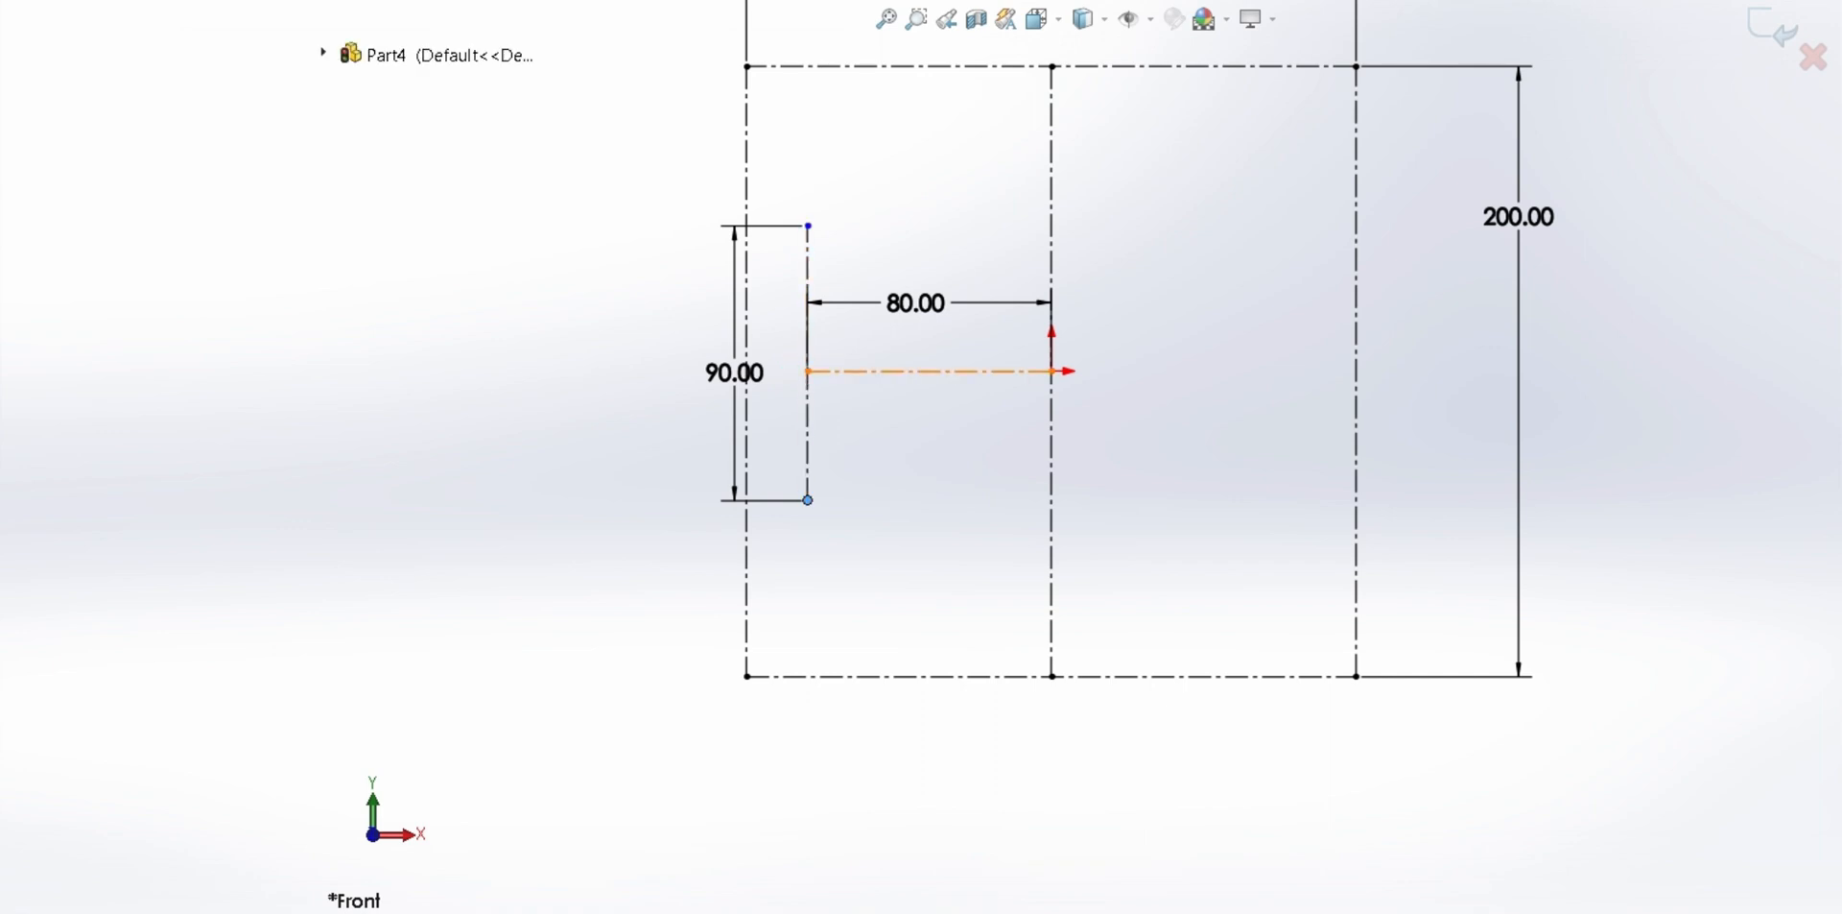
{"action": "left_click", "coordinate": [838, 371]}
{"action": "left_click", "coordinate": [779, 430]}
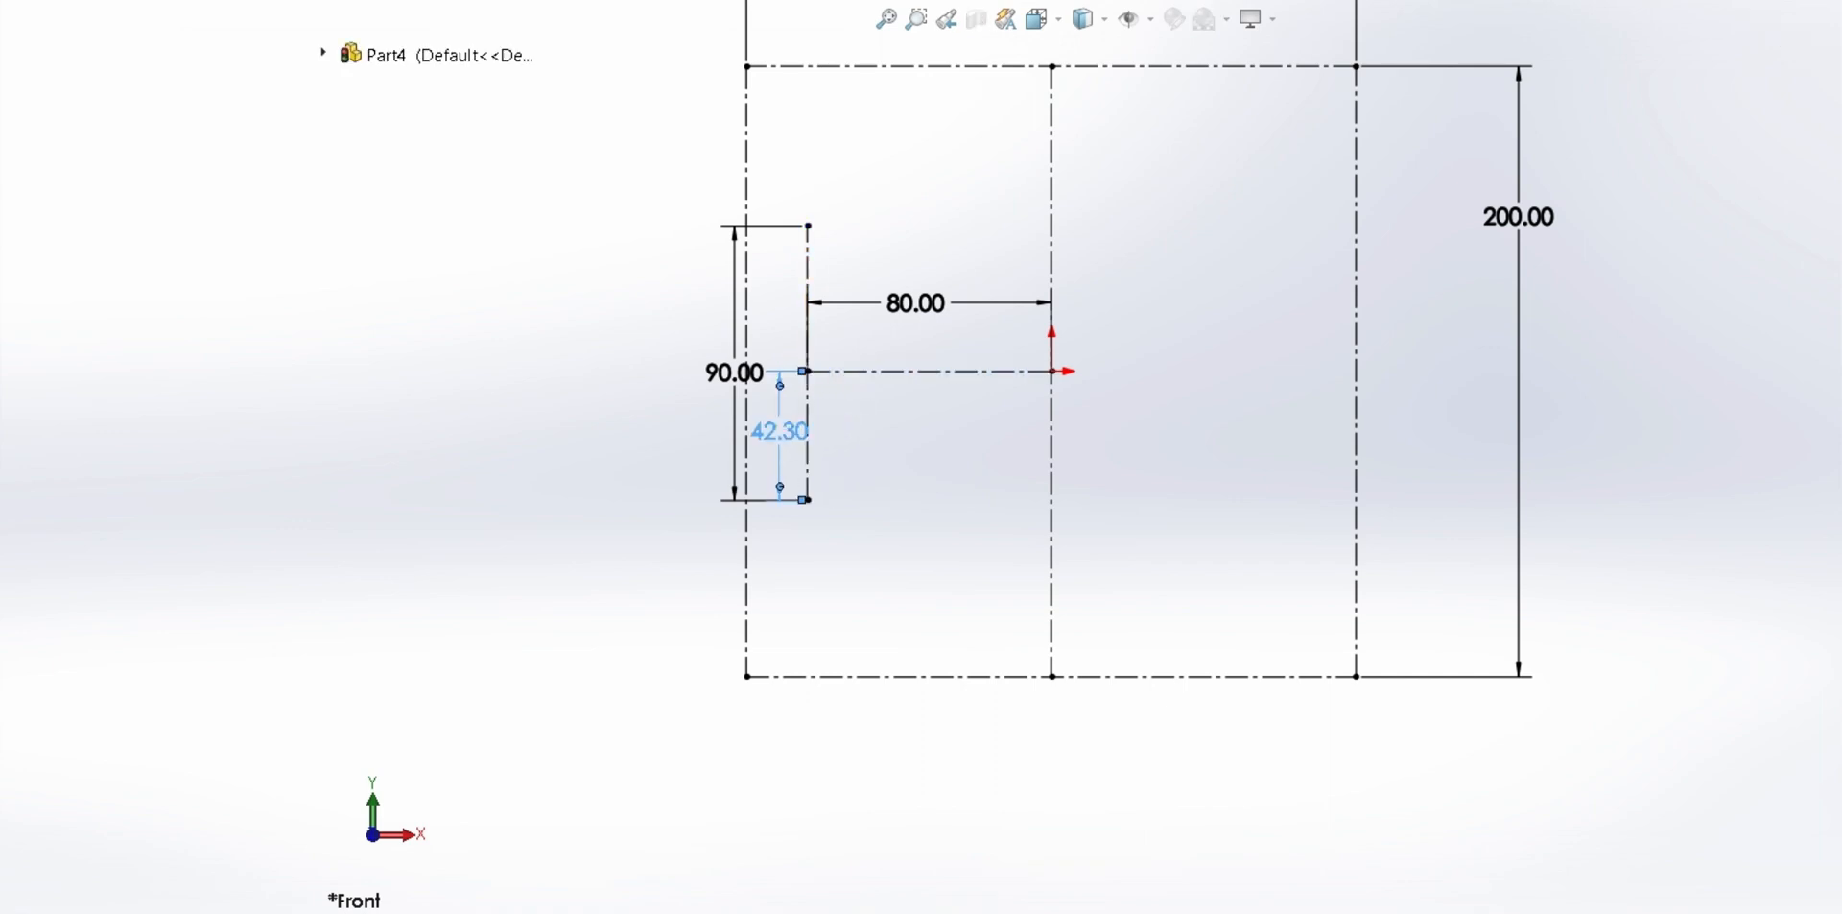
{"action": "key", "text": "Return"}
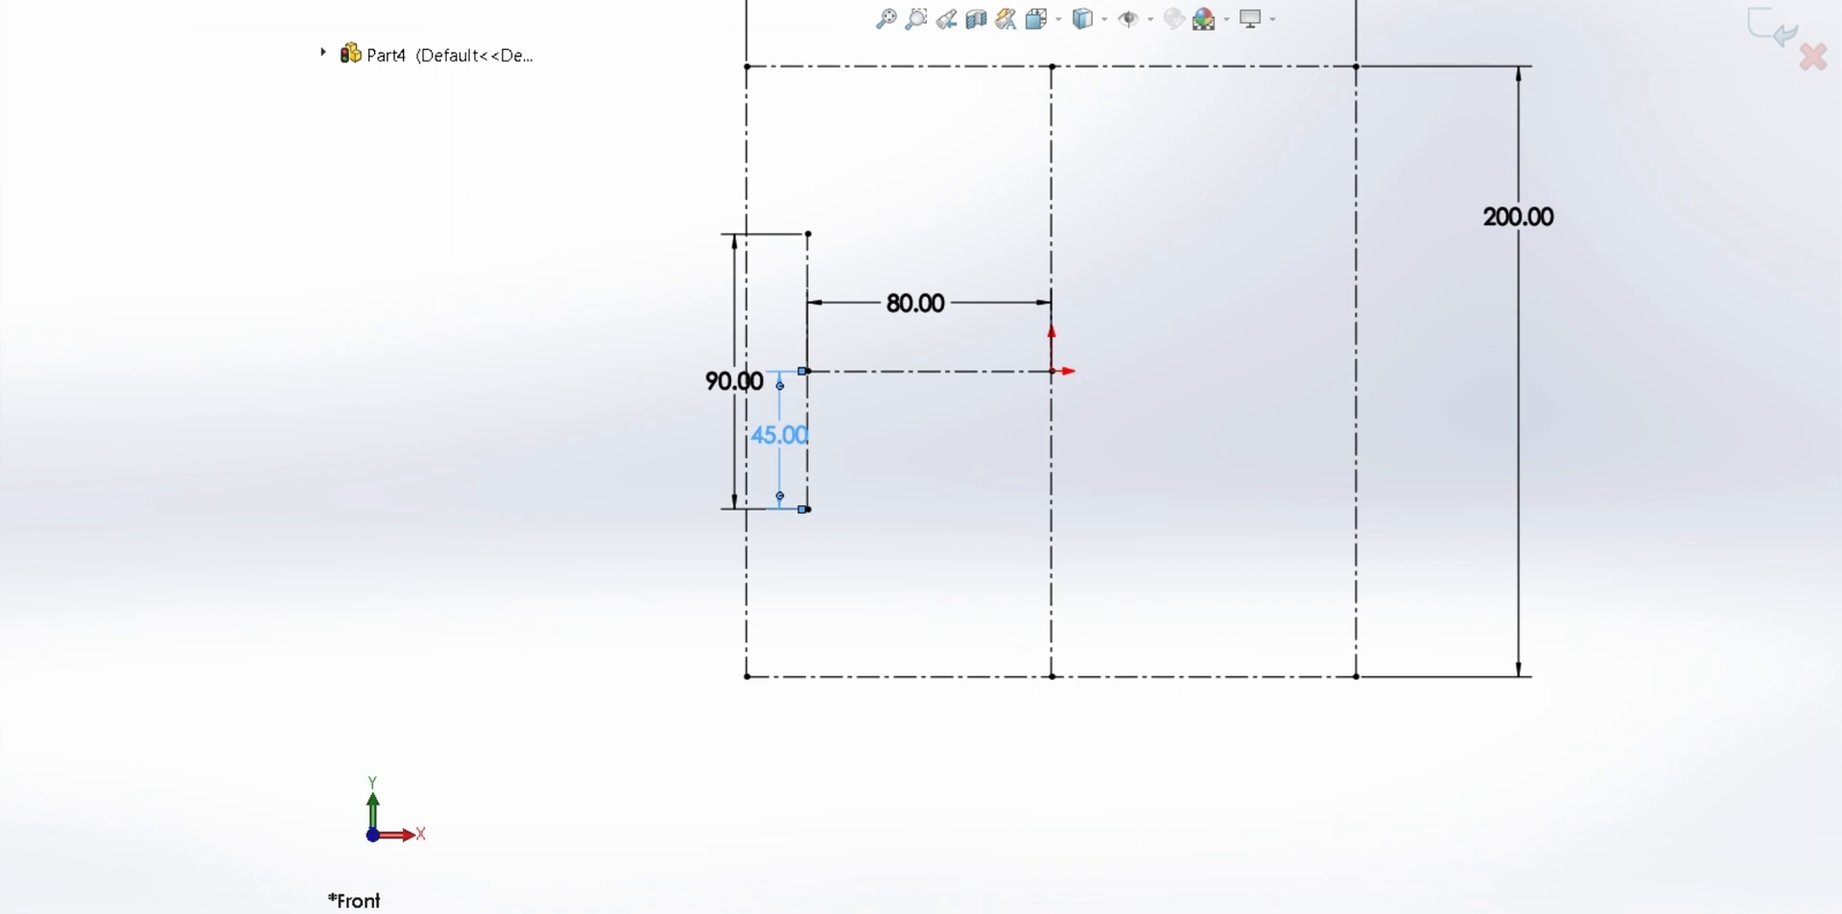
{"action": "key", "text": "Escape"}
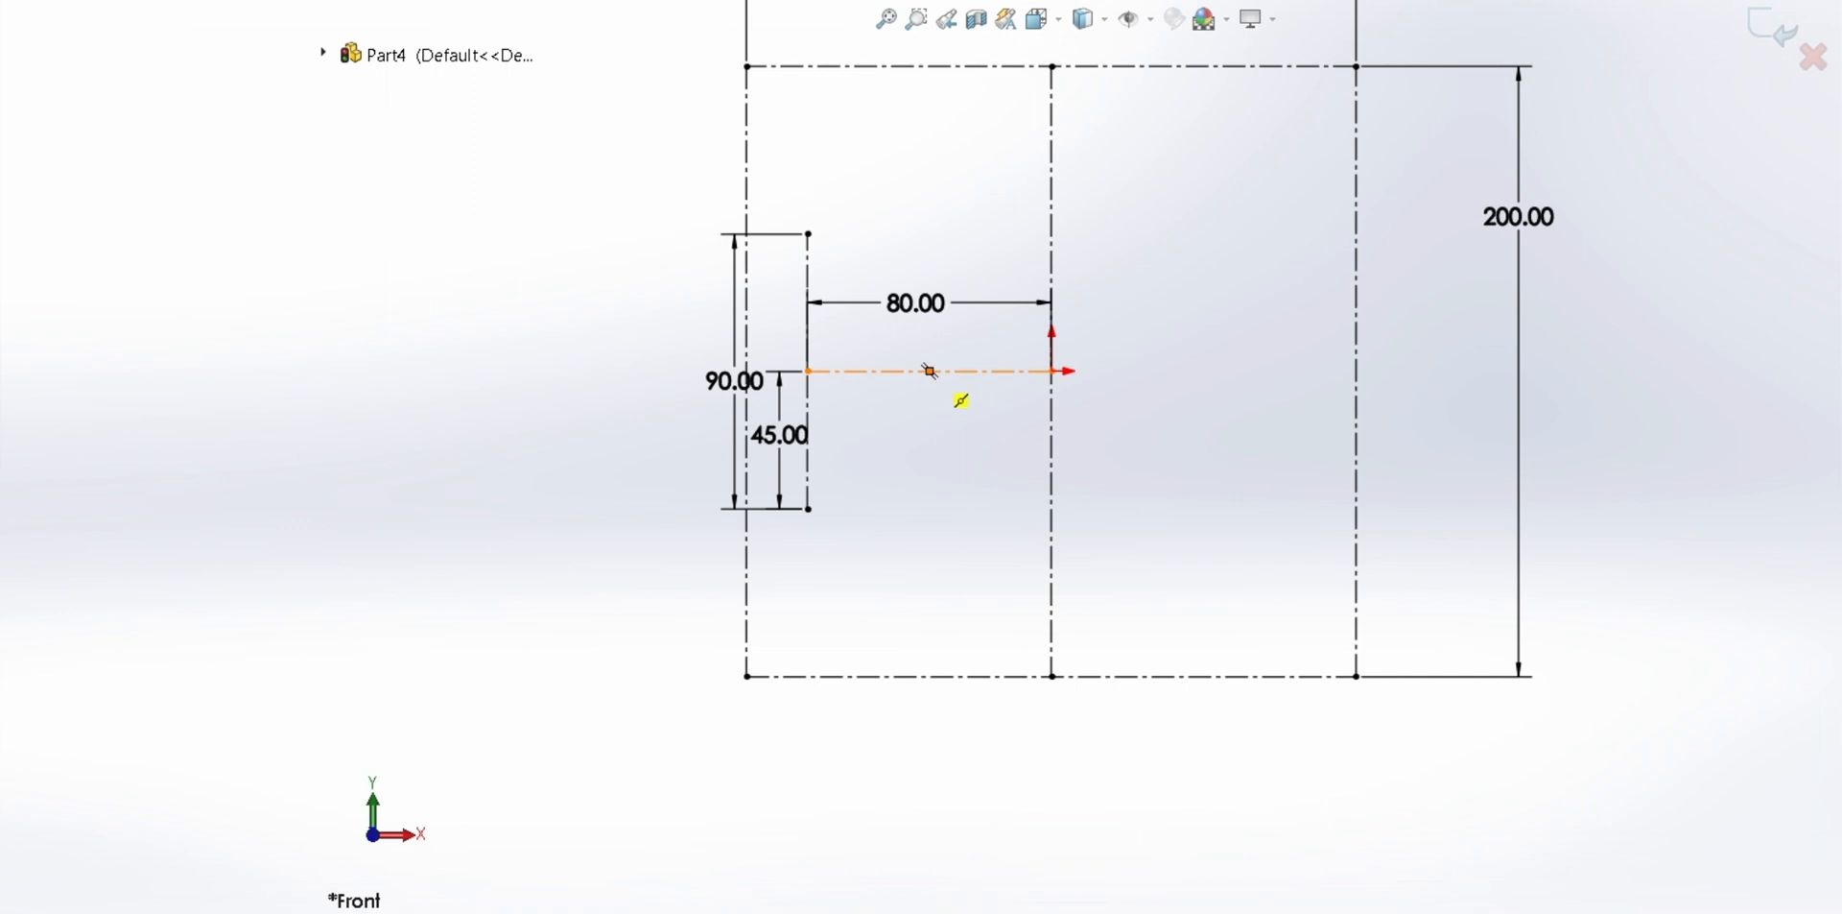
Draw a vertical centerline about 49 long crossing the horizontal centerline near its middle
{"action": "left_click", "coordinate": [924, 318]}
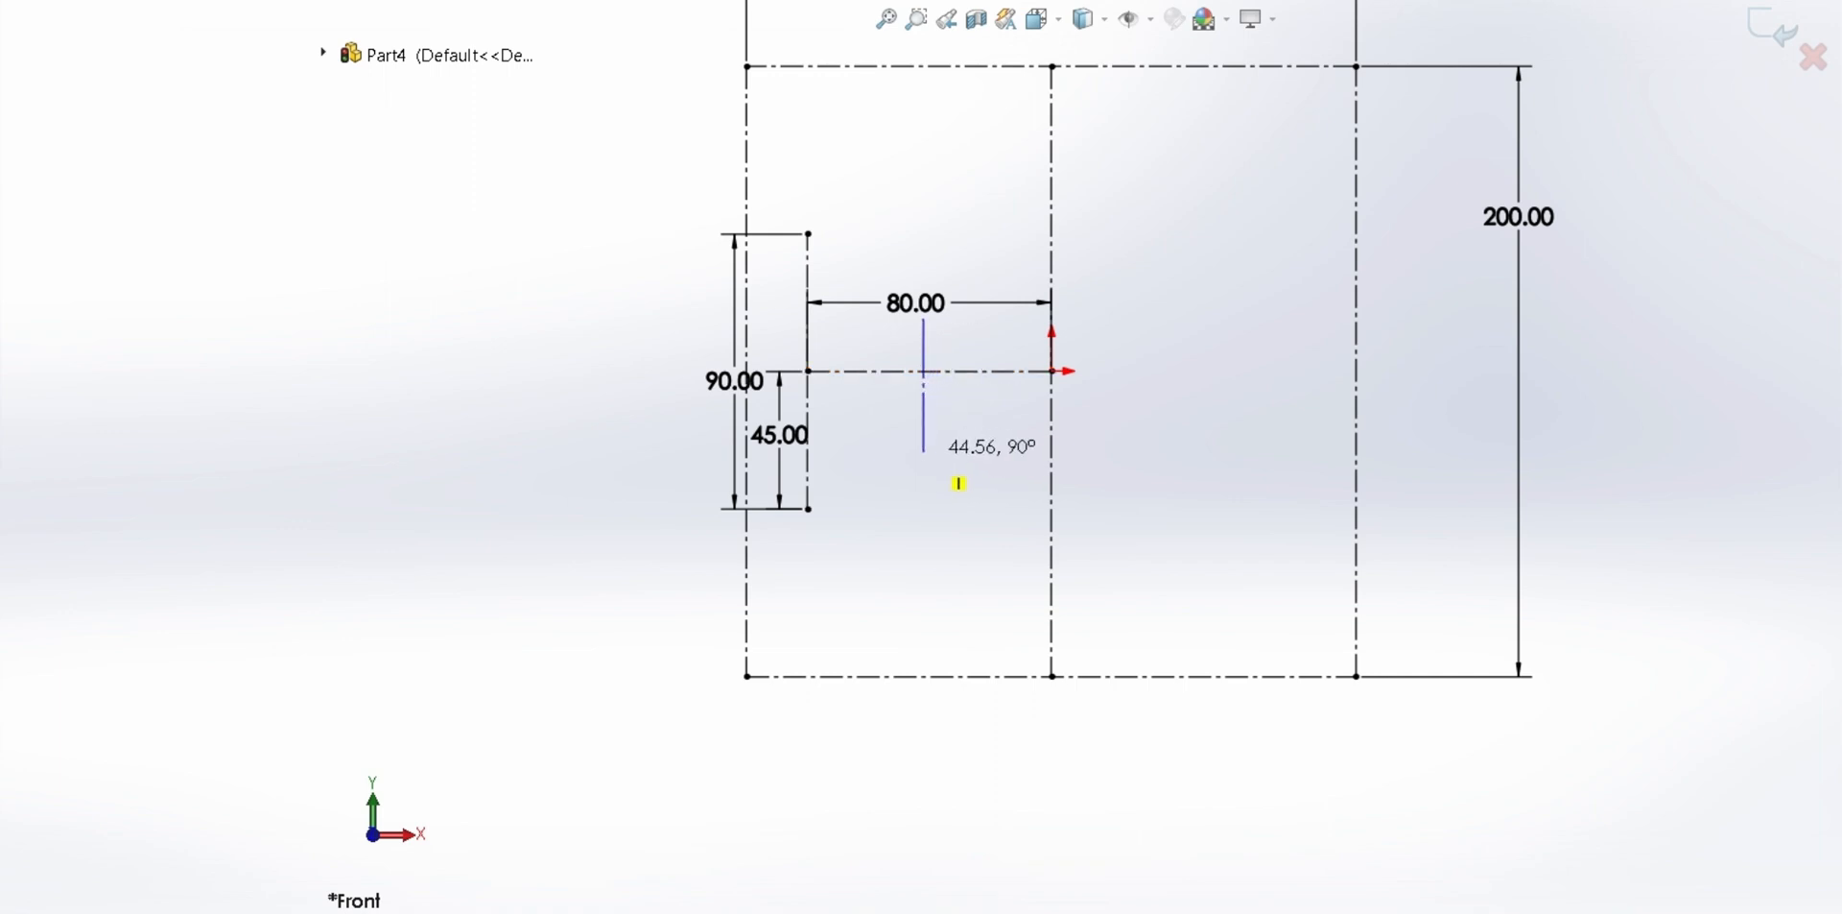
{"action": "left_click", "coordinate": [924, 468]}
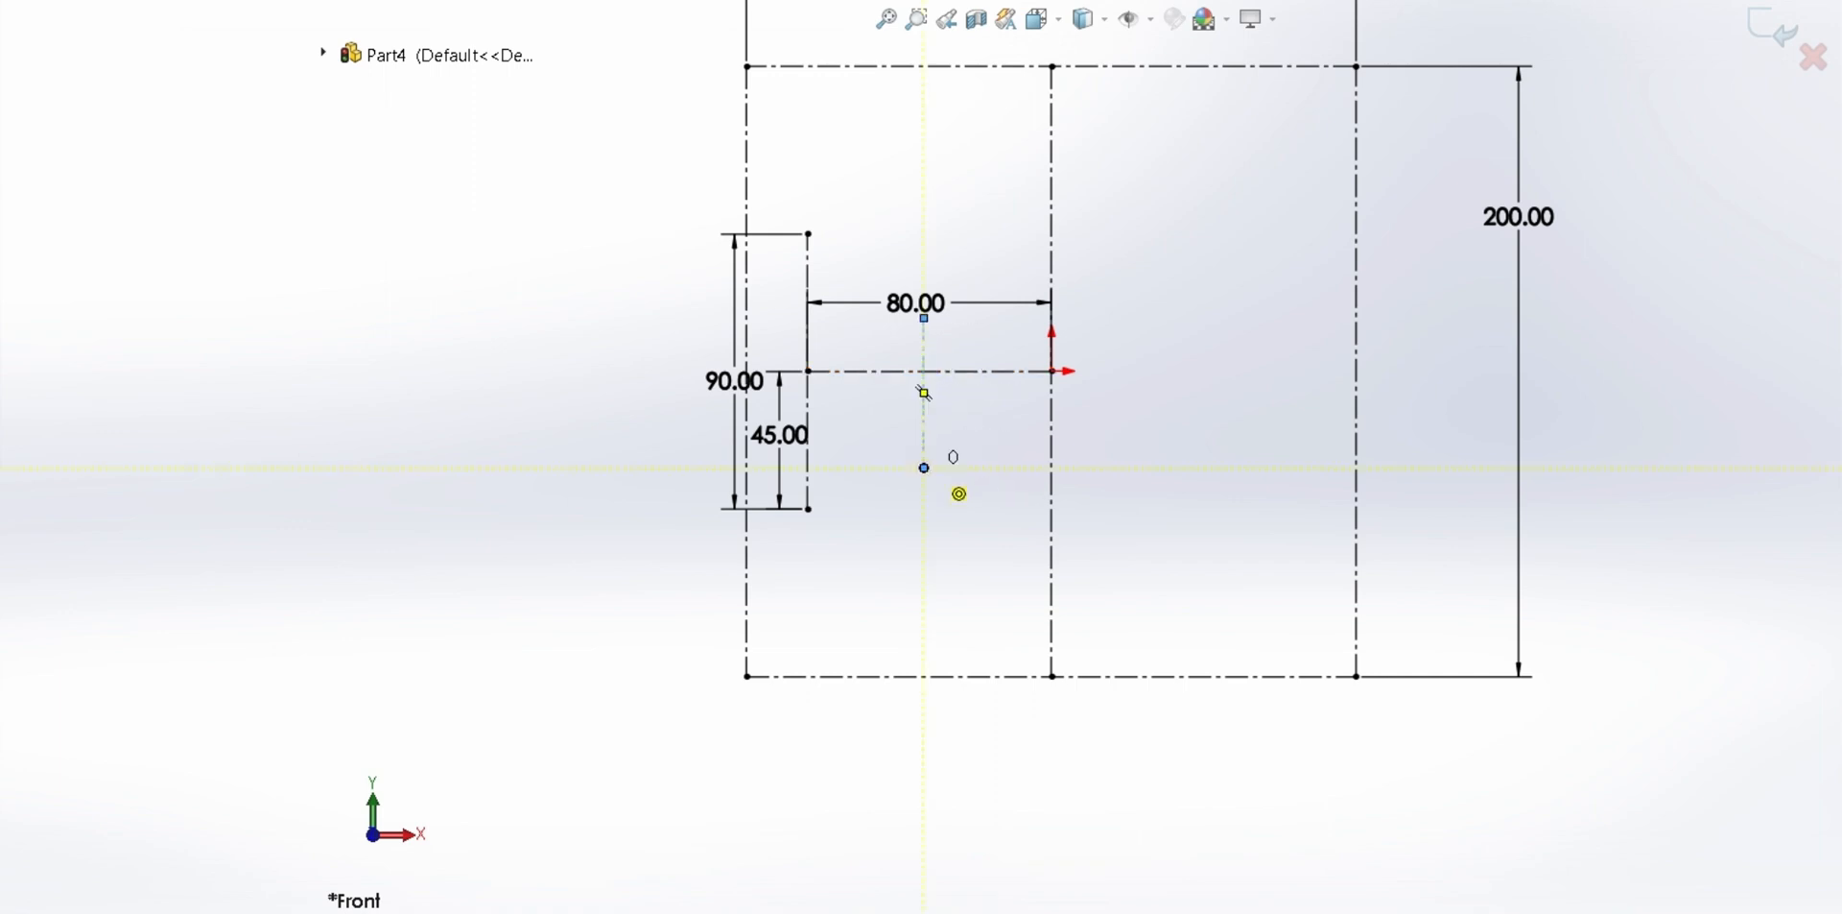
{"action": "key", "text": "Escape"}
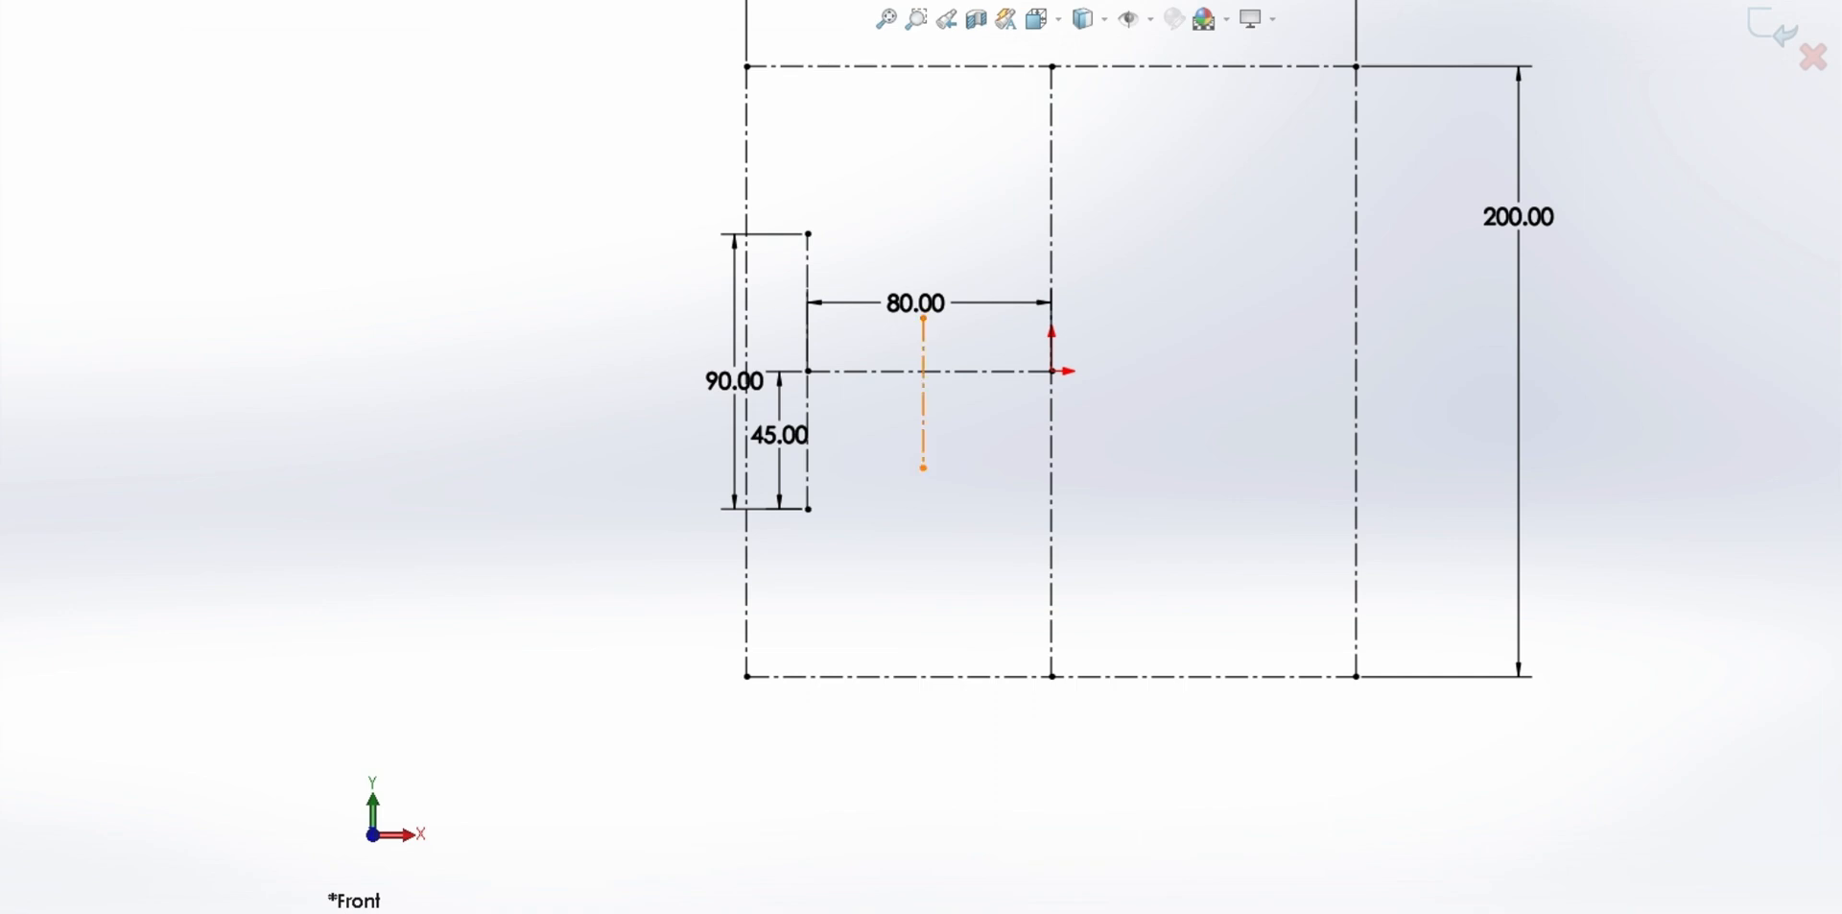
Dimension the length of the vertical centerline crossing the middle of the horizontal one to 50
{"action": "left_click", "coordinate": [923, 412]}
{"action": "left_click", "coordinate": [886, 395]}
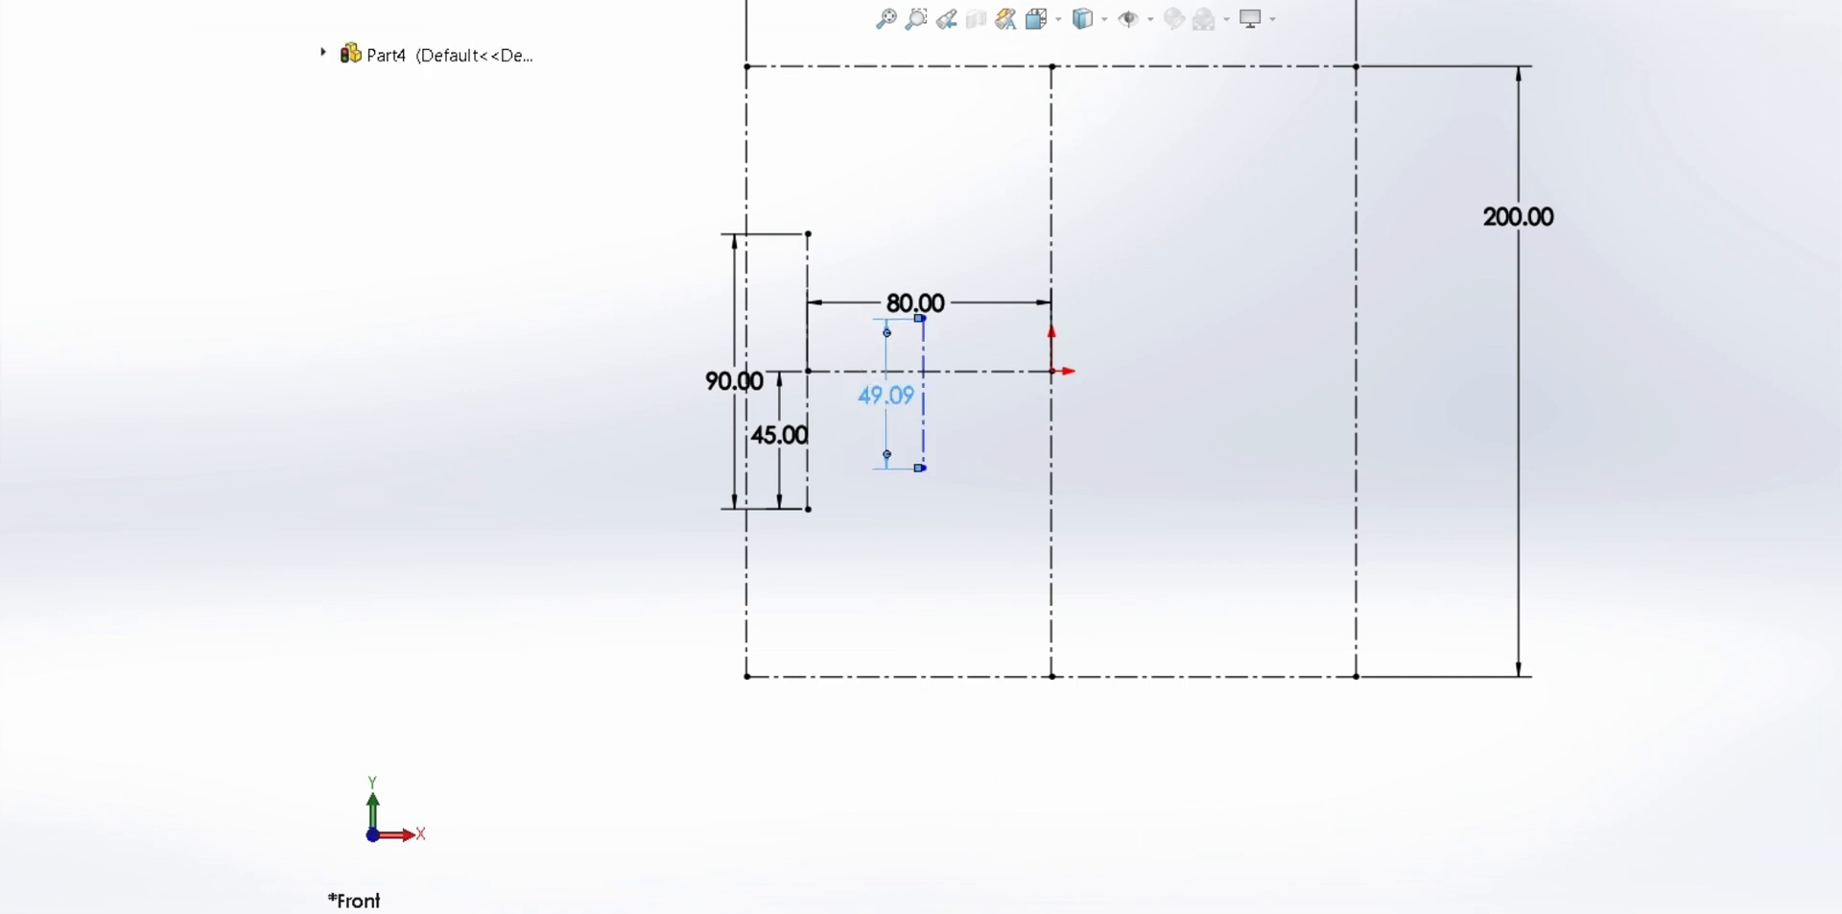
{"action": "type", "text": "50"}
{"action": "key", "text": "Return"}
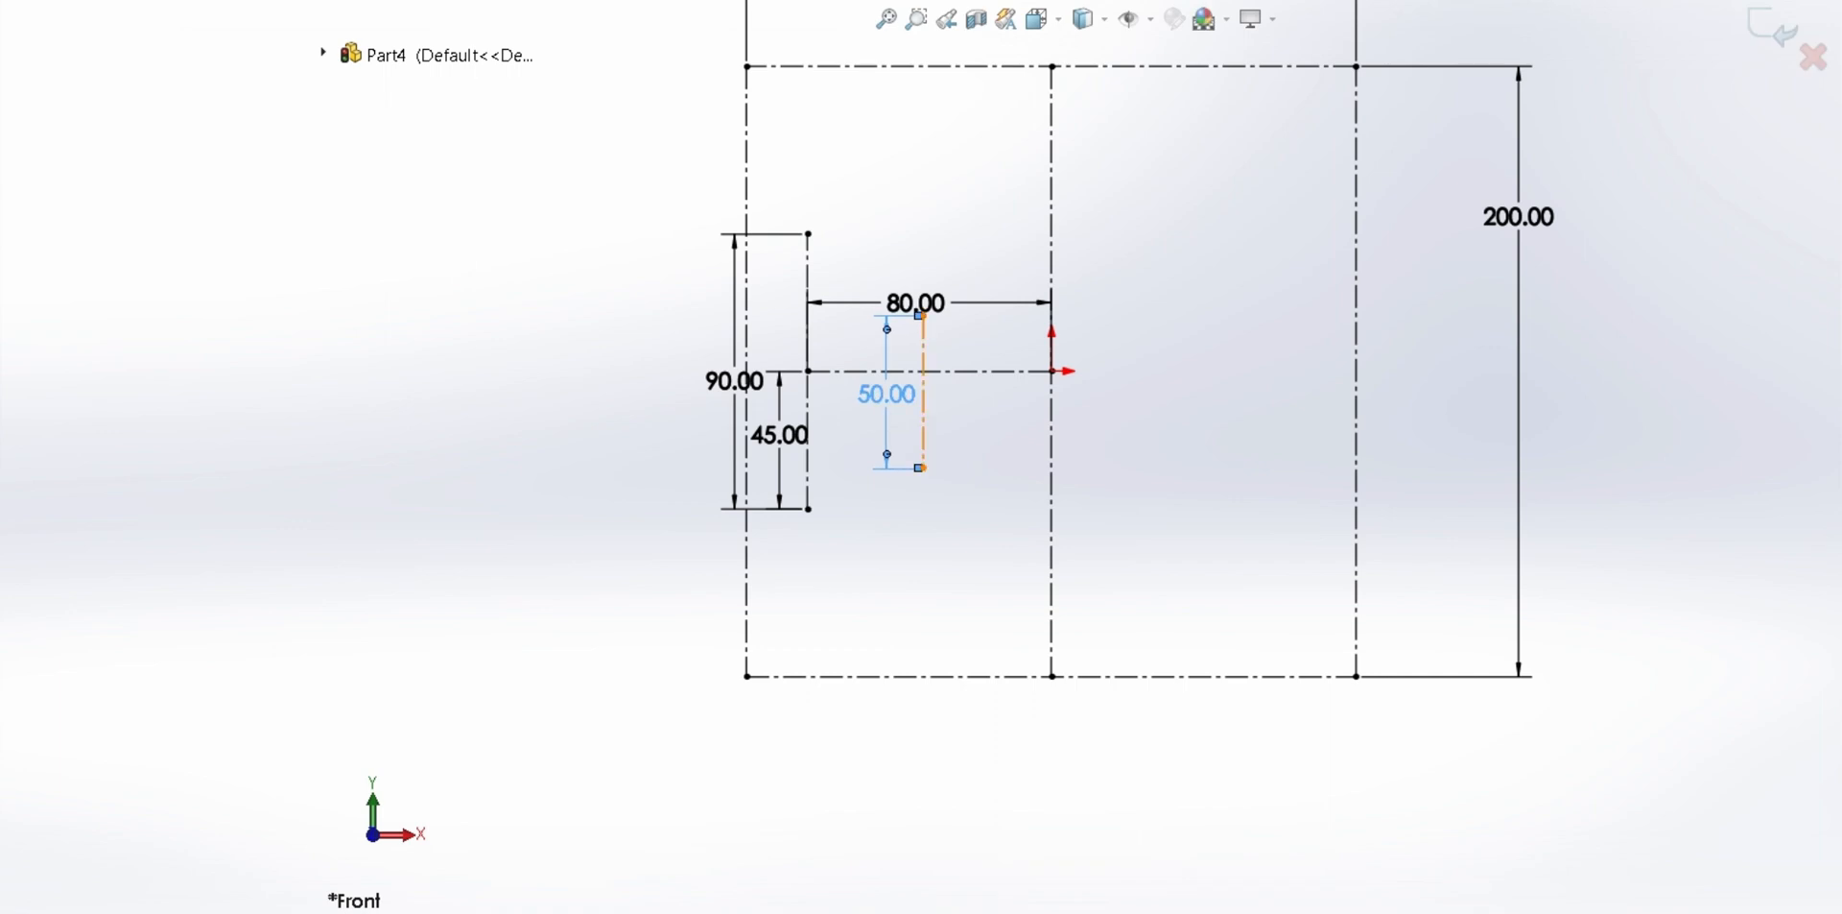
{"action": "left_click", "coordinate": [923, 432]}
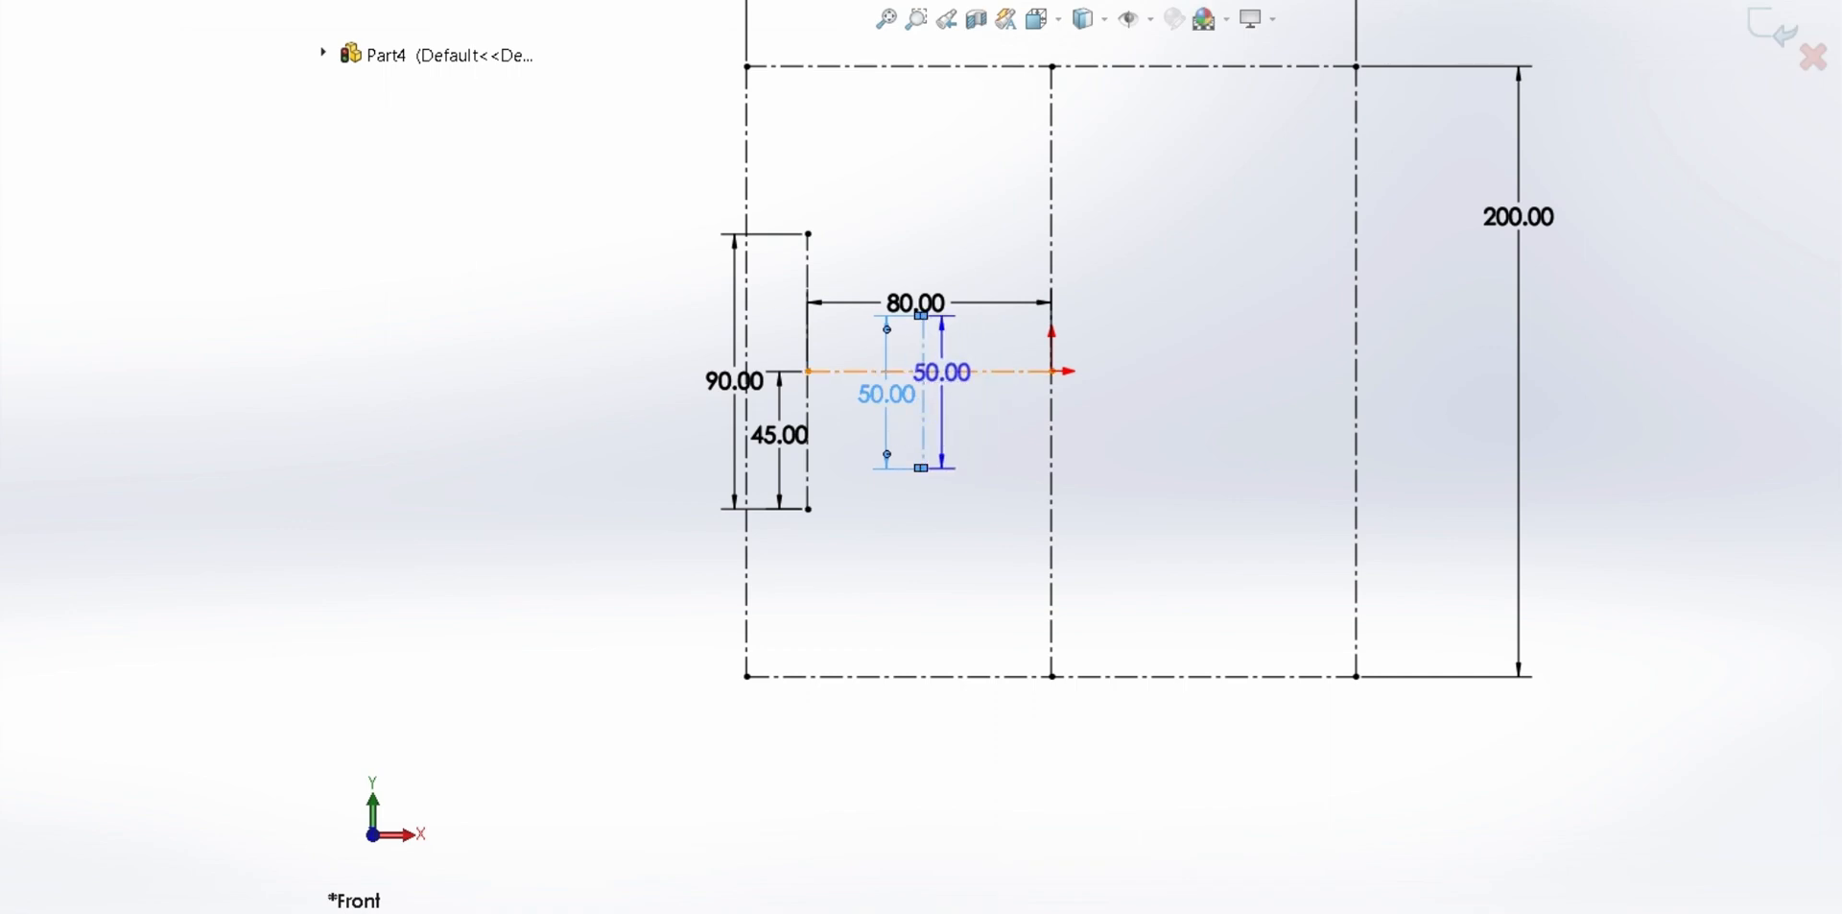
{"action": "left_click", "coordinate": [927, 370]}
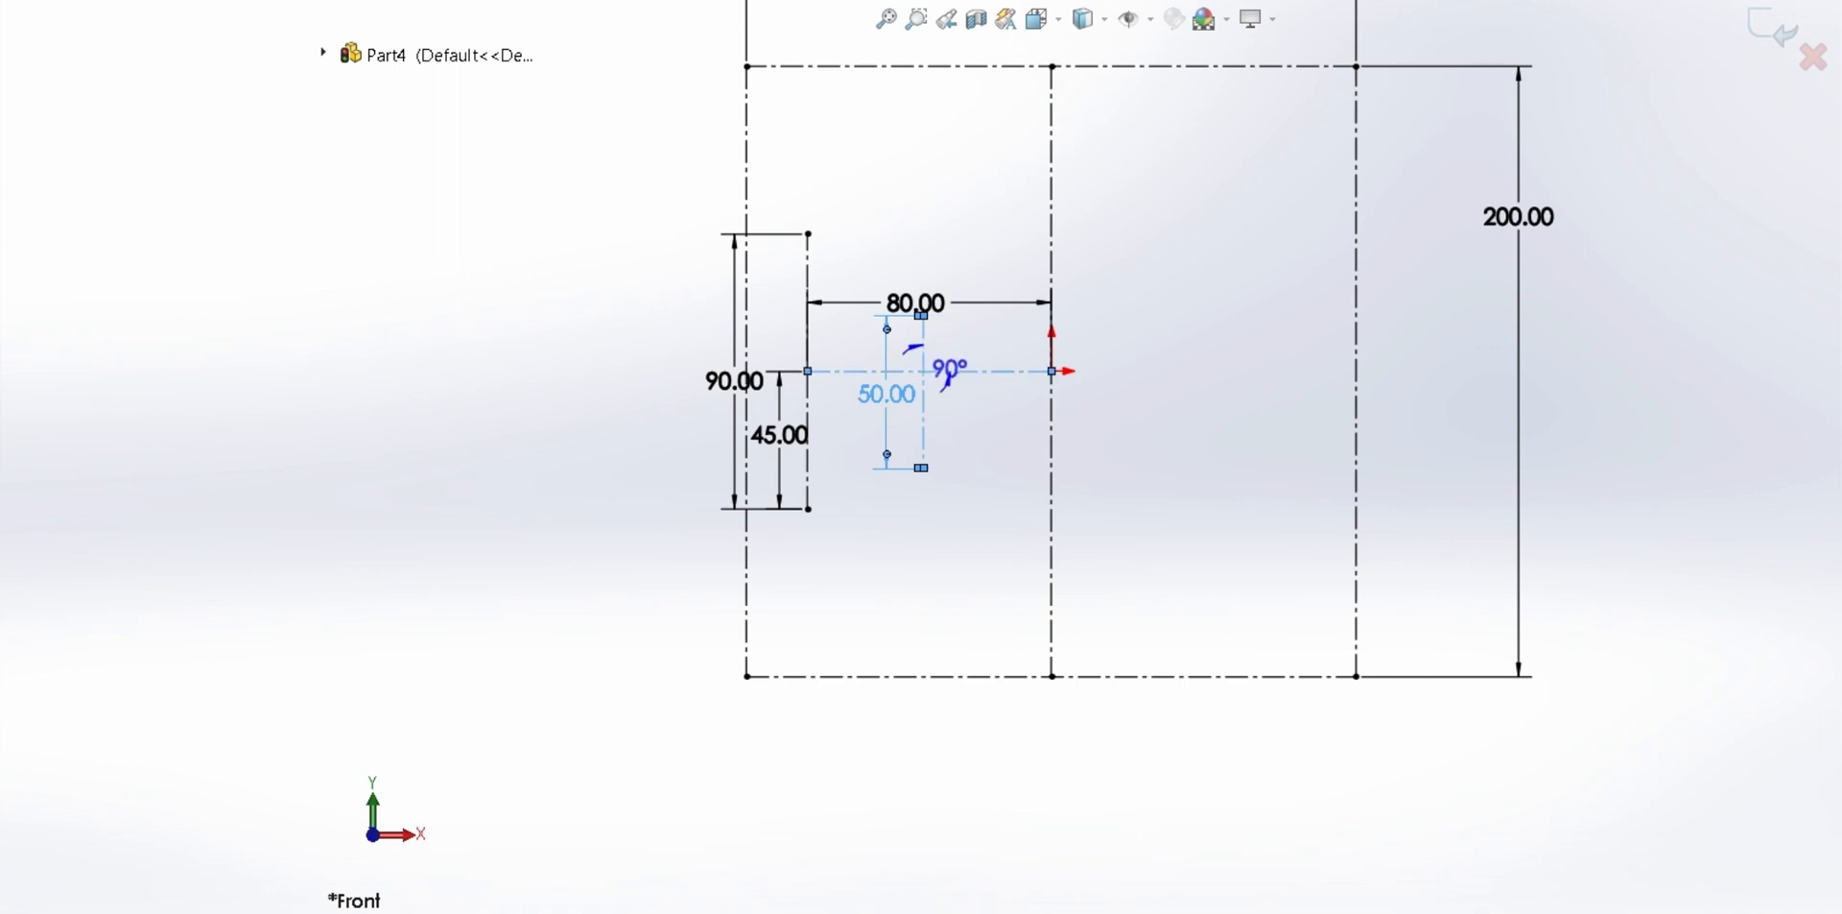
{"action": "left_click", "coordinate": [923, 433]}
{"action": "left_click", "coordinate": [885, 394]}
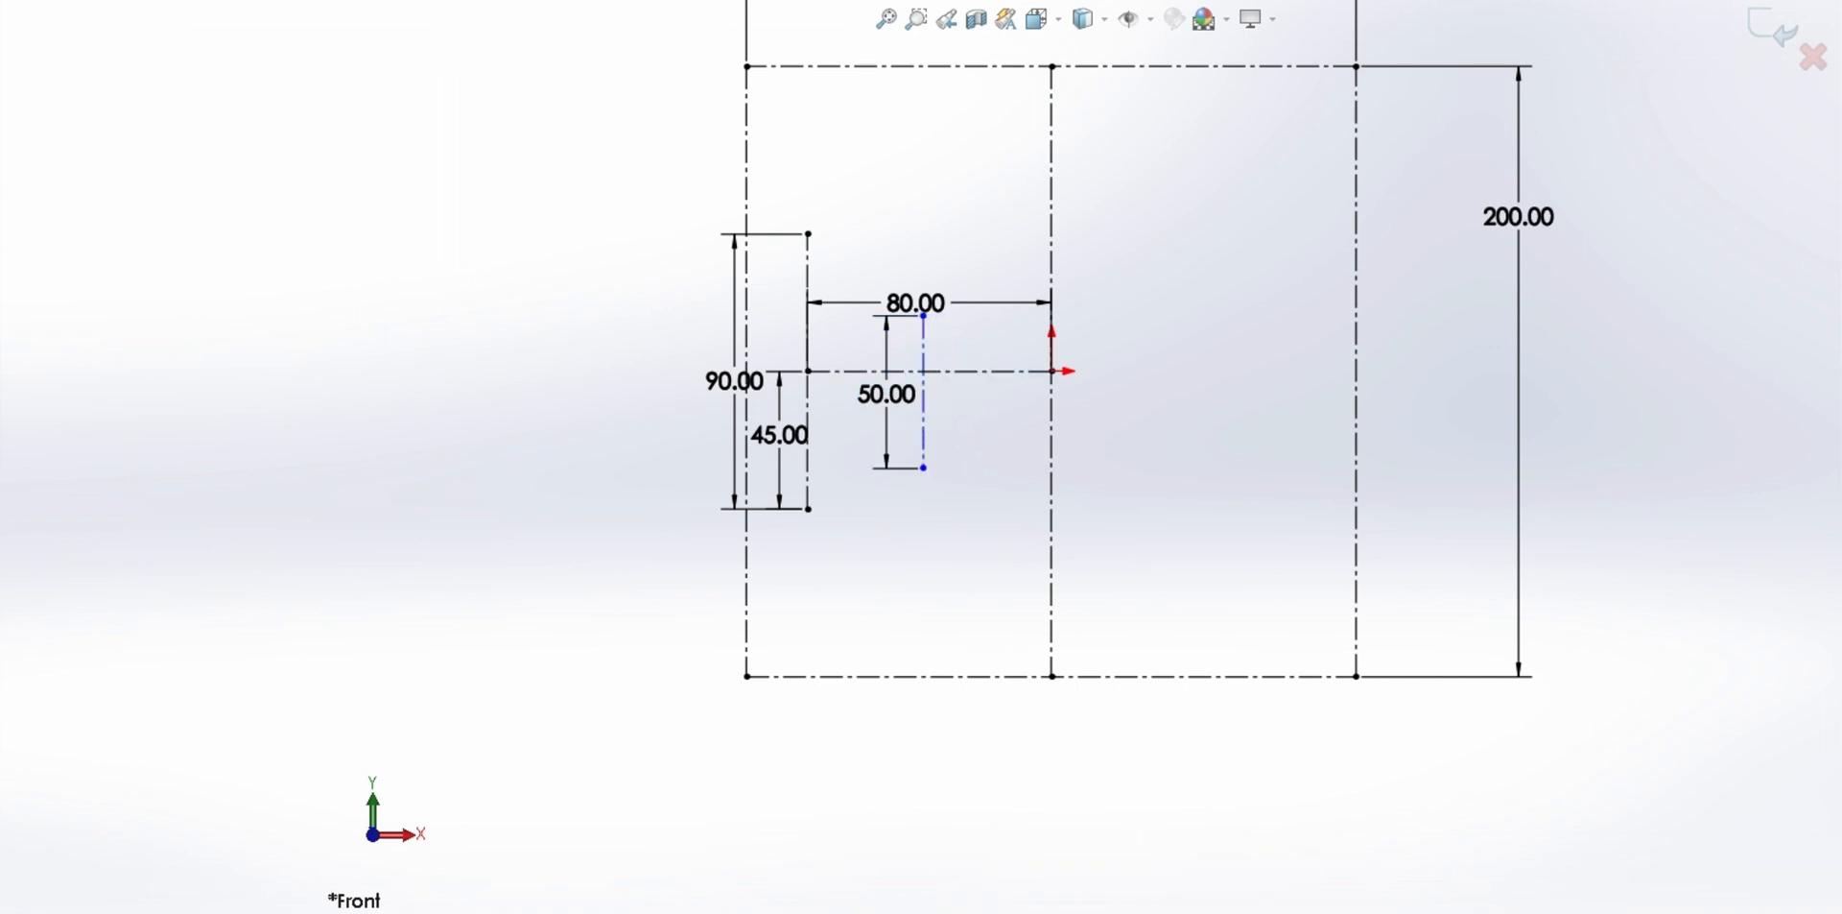
Dimension the distance from the lower end of the 50-long centerline to the horizontal centerline as 25
{"action": "left_click", "coordinate": [939, 371]}
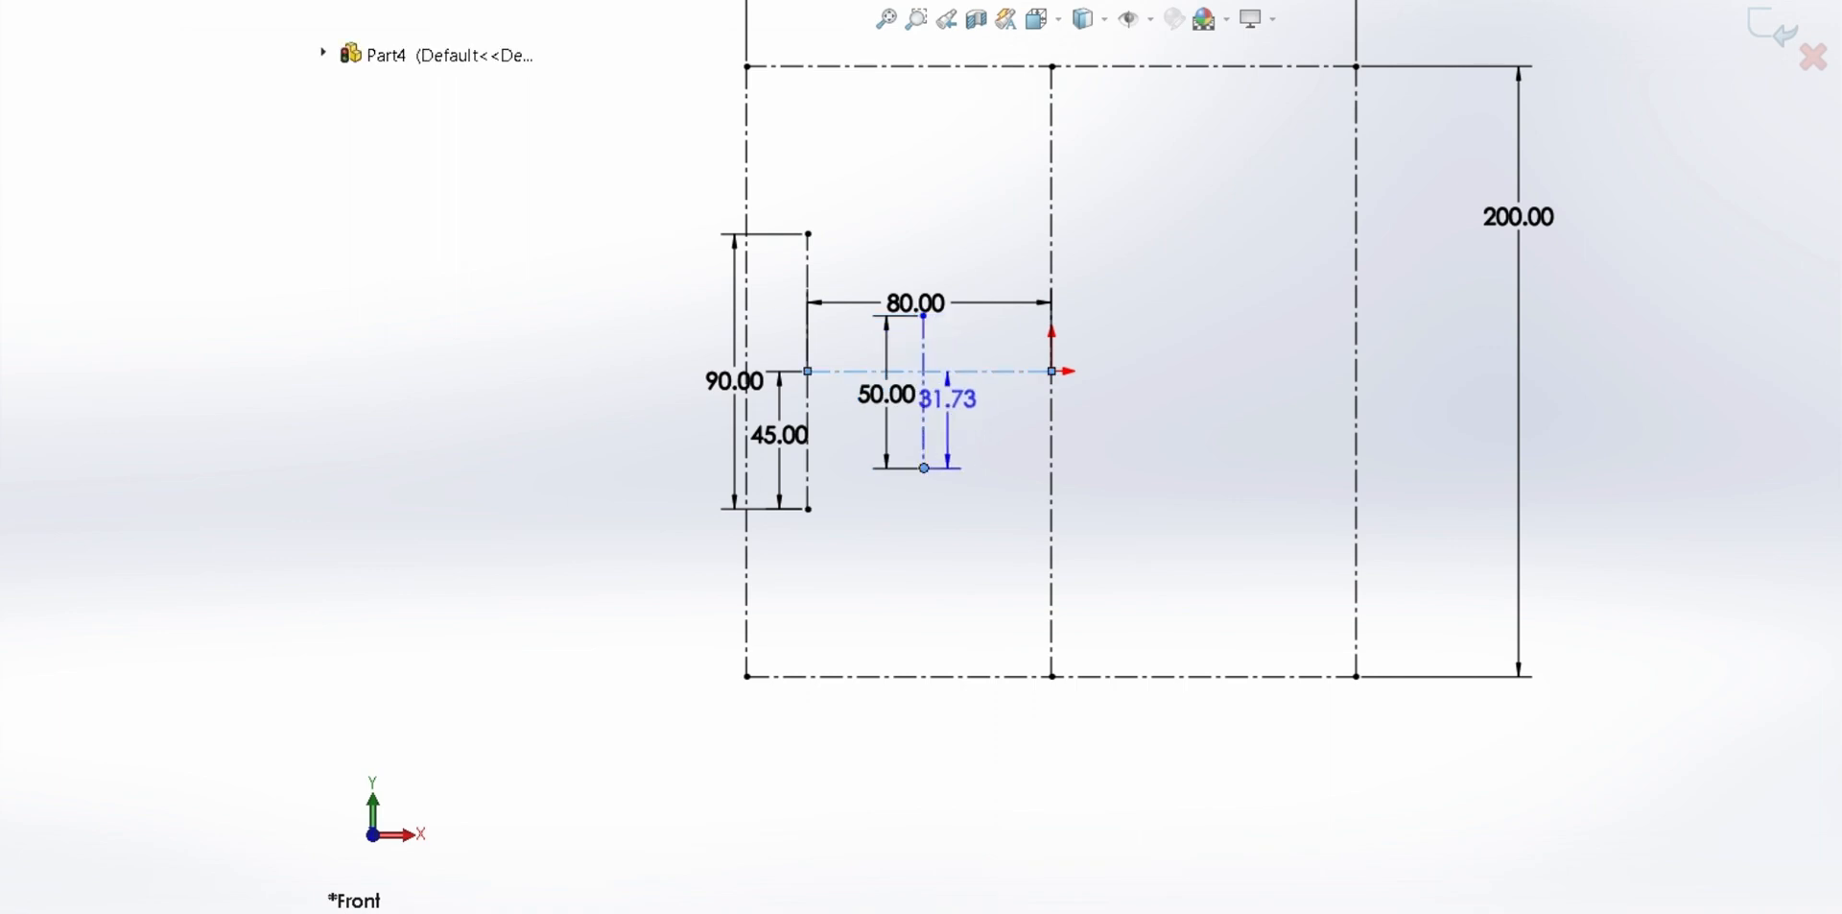
{"action": "left_click", "coordinate": [948, 420]}
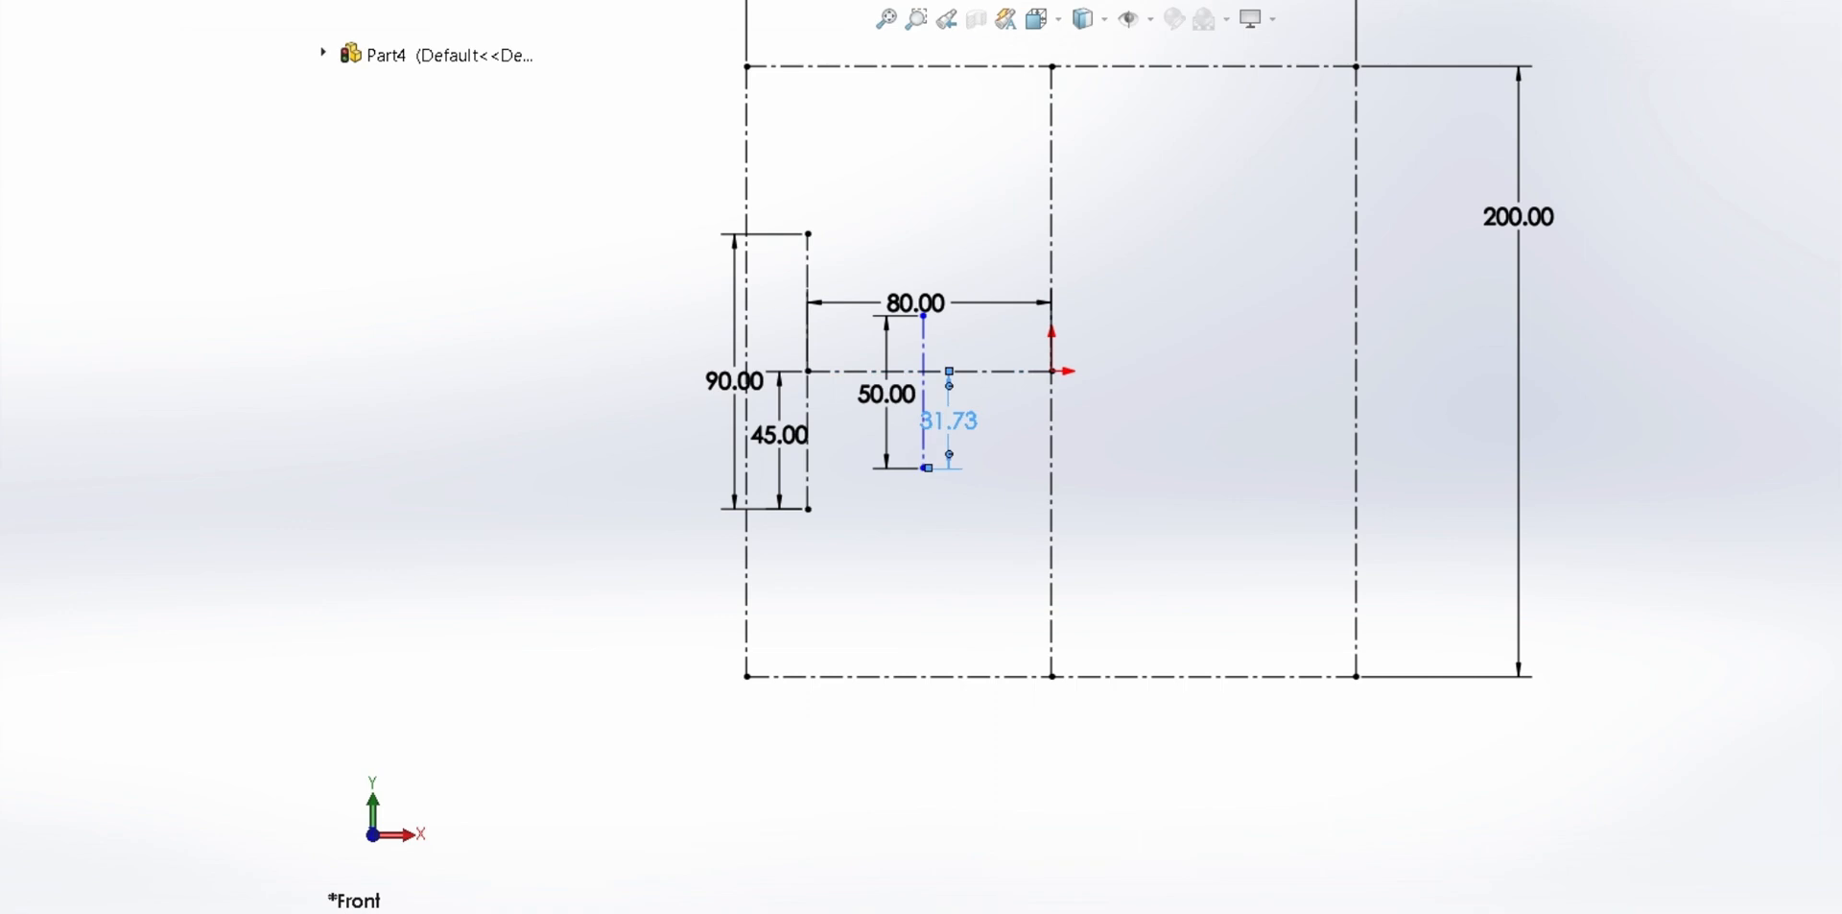
{"action": "type", "text": "25"}
{"action": "key", "text": "Return"}
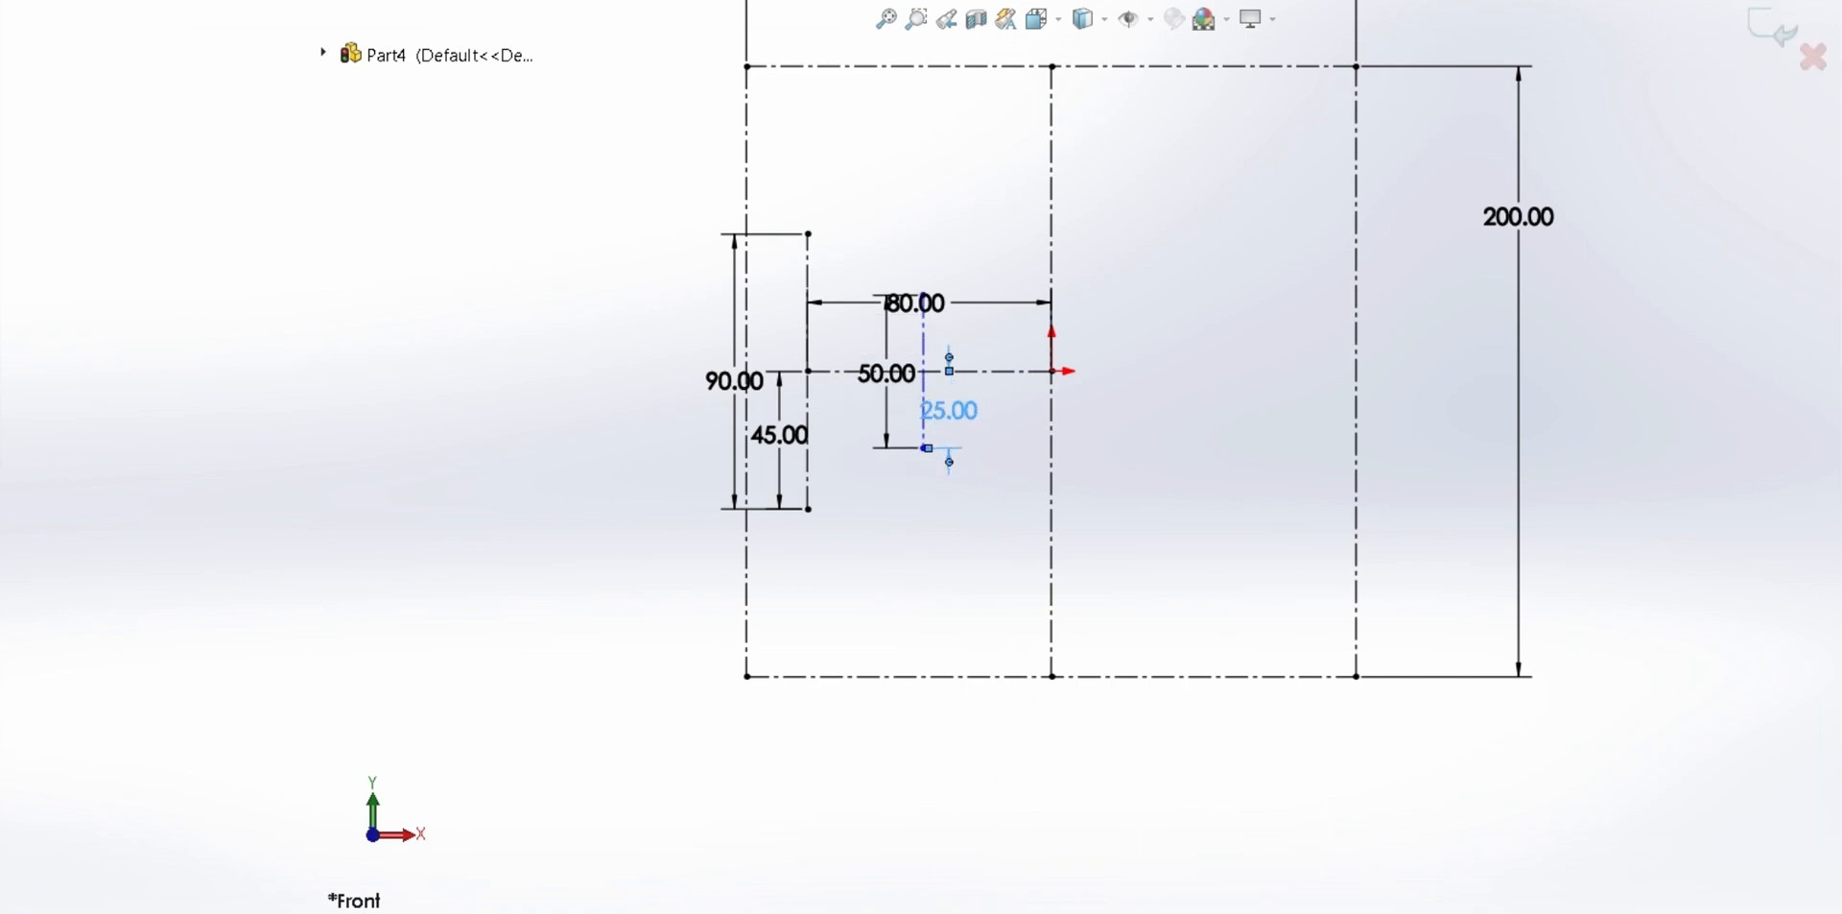
{"action": "key", "text": "Escape"}
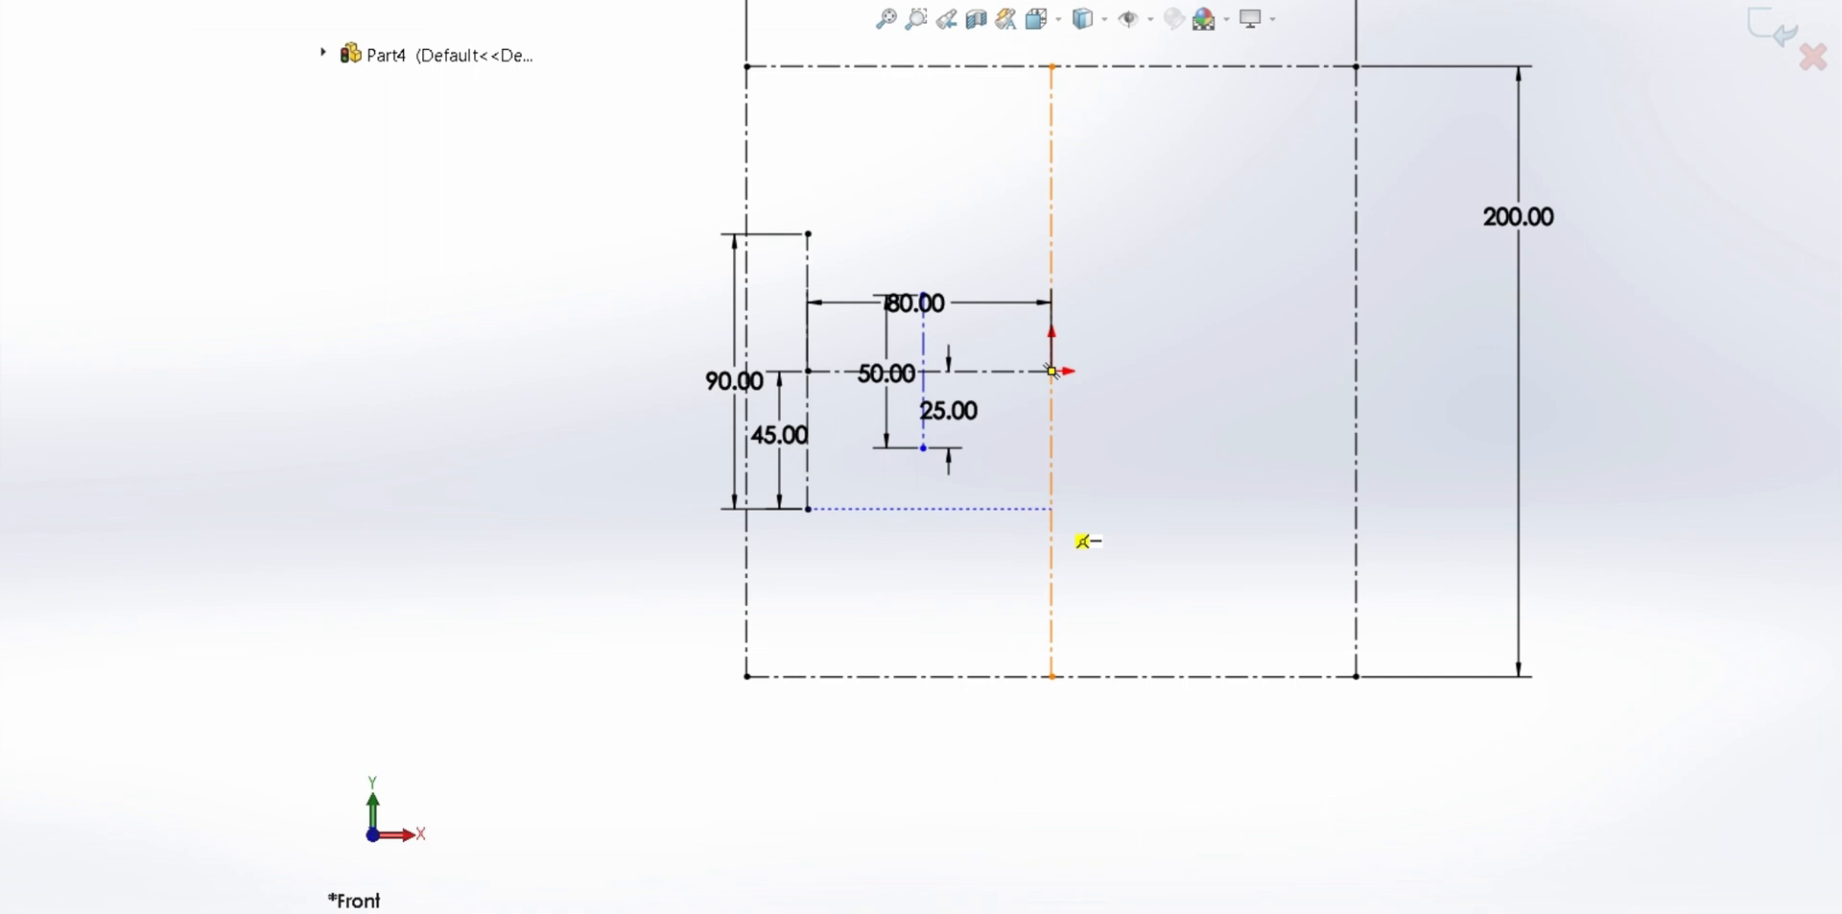
Draw connected centerlines from the central vertical line, level with the 90-long line's lower end: a diagonal about 22 long and a vertical about 50 long
{"action": "left_click", "coordinate": [1051, 507]}
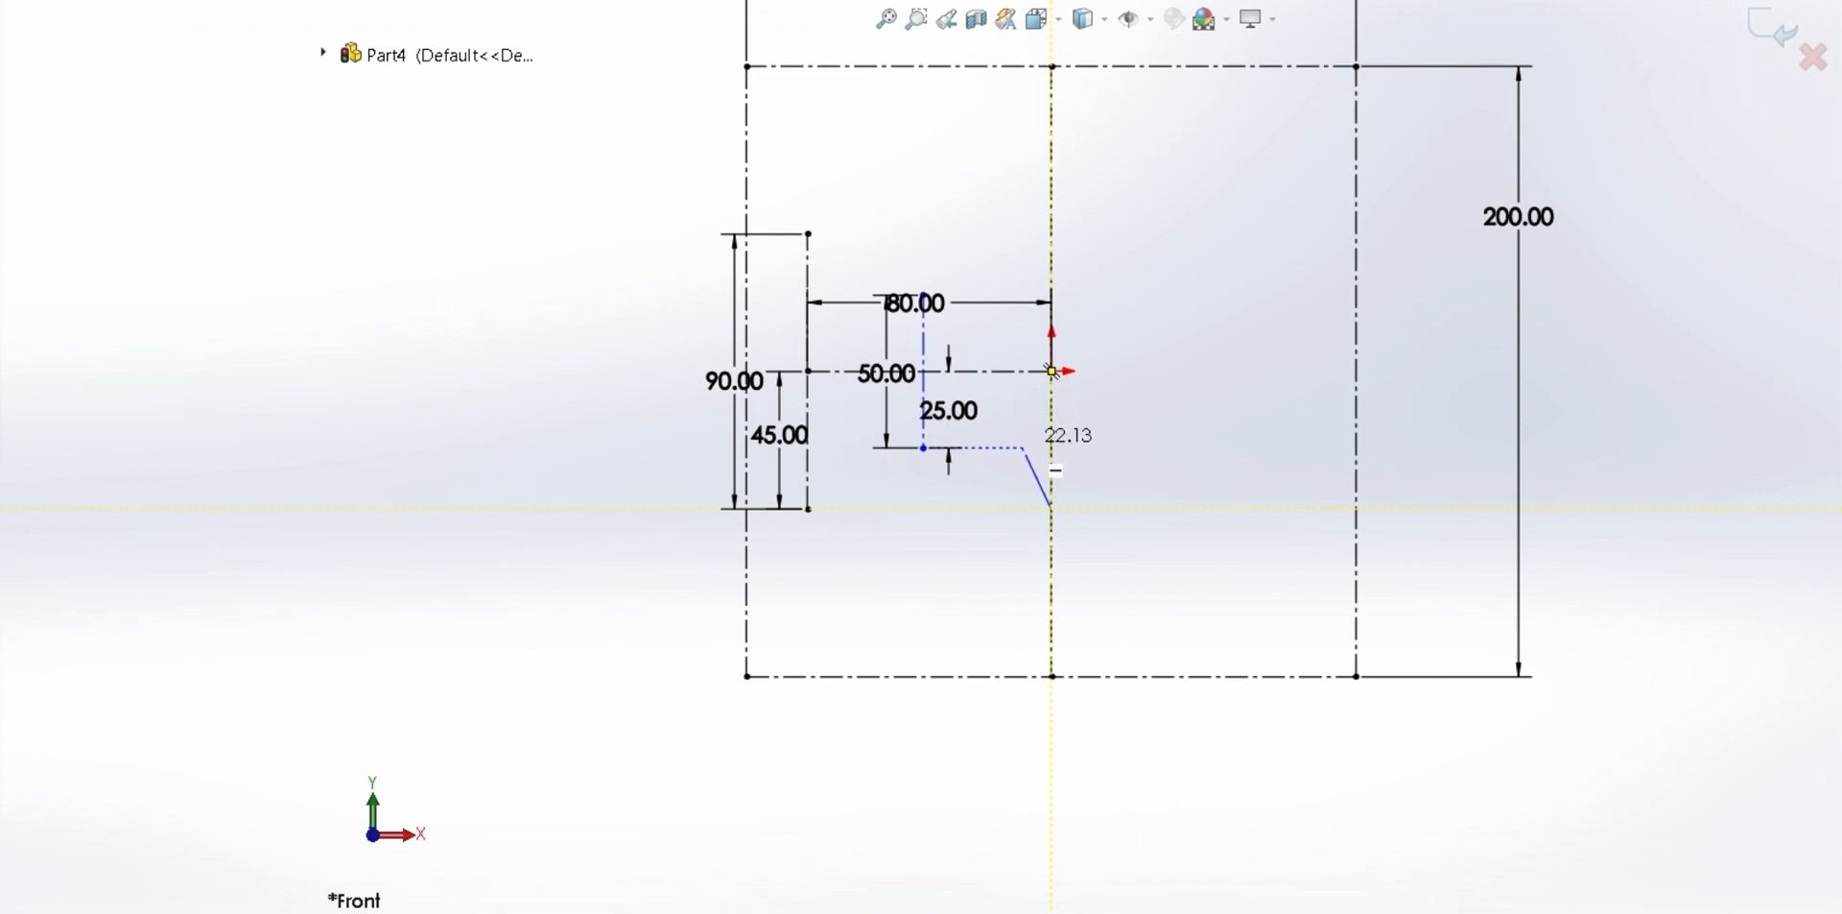
{"action": "left_click", "coordinate": [1023, 448]}
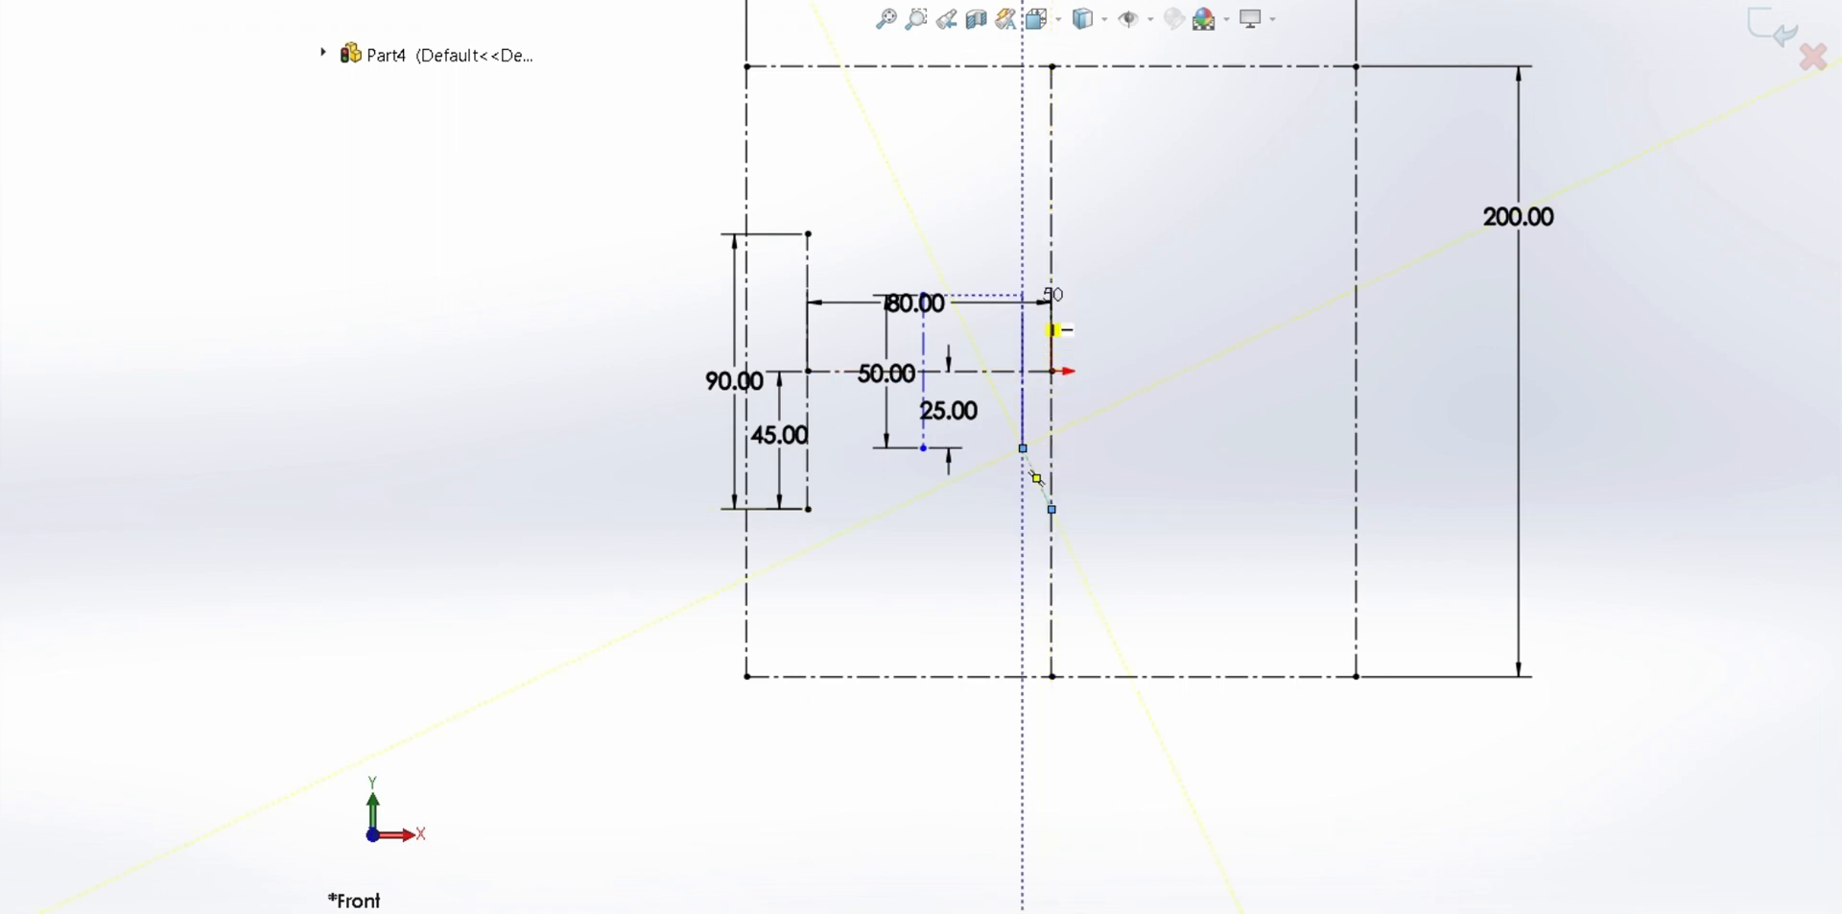
{"action": "left_click", "coordinate": [1023, 295]}
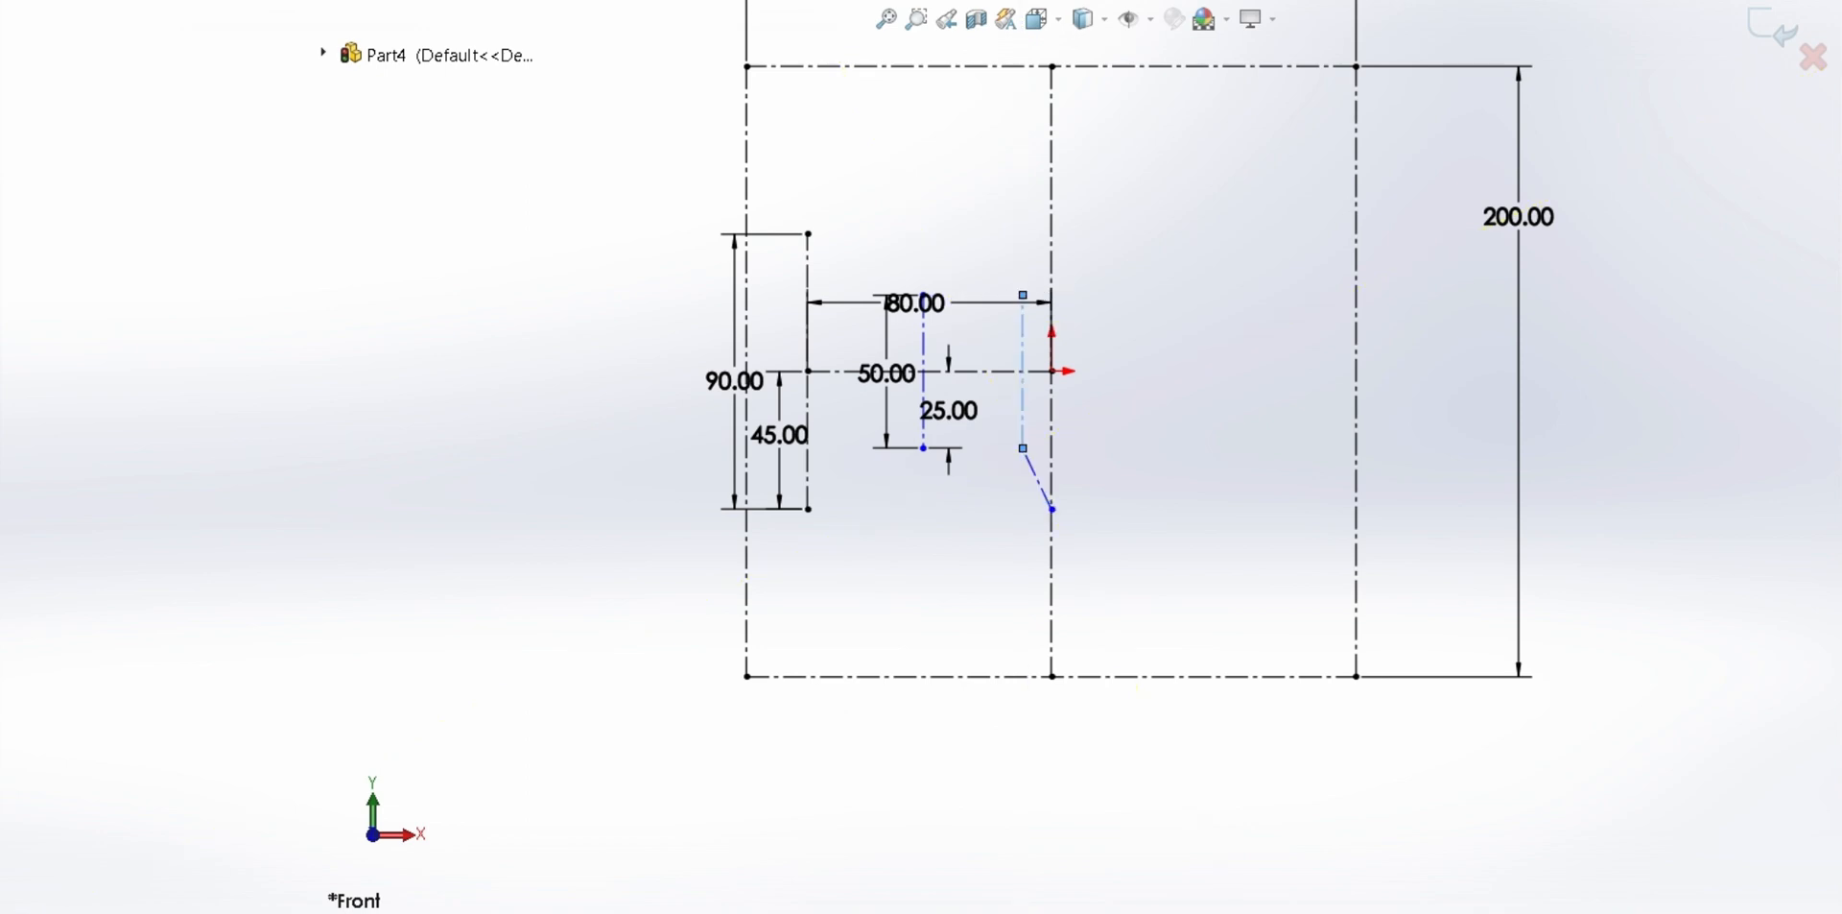
Extend the centerline chain diagonally up to the 90-long line's top level, vertically down, and horizontally about 5 to the central vertical line
{"action": "left_click", "coordinate": [1037, 233]}
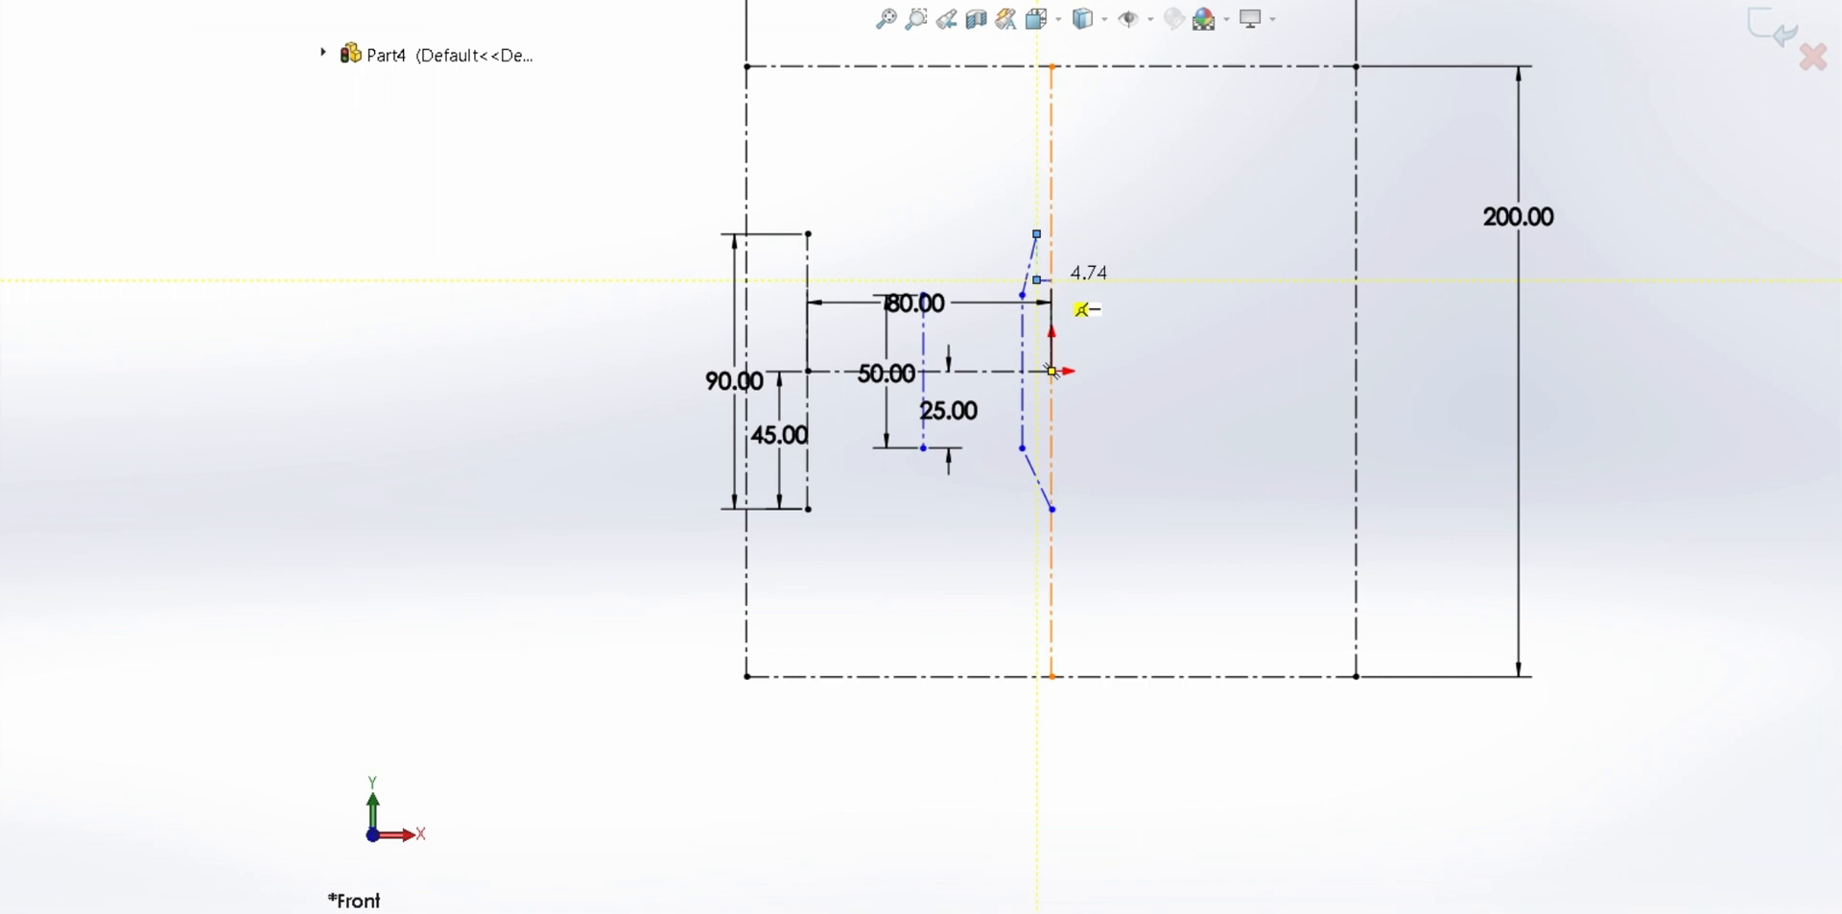
{"action": "left_click", "coordinate": [1051, 279]}
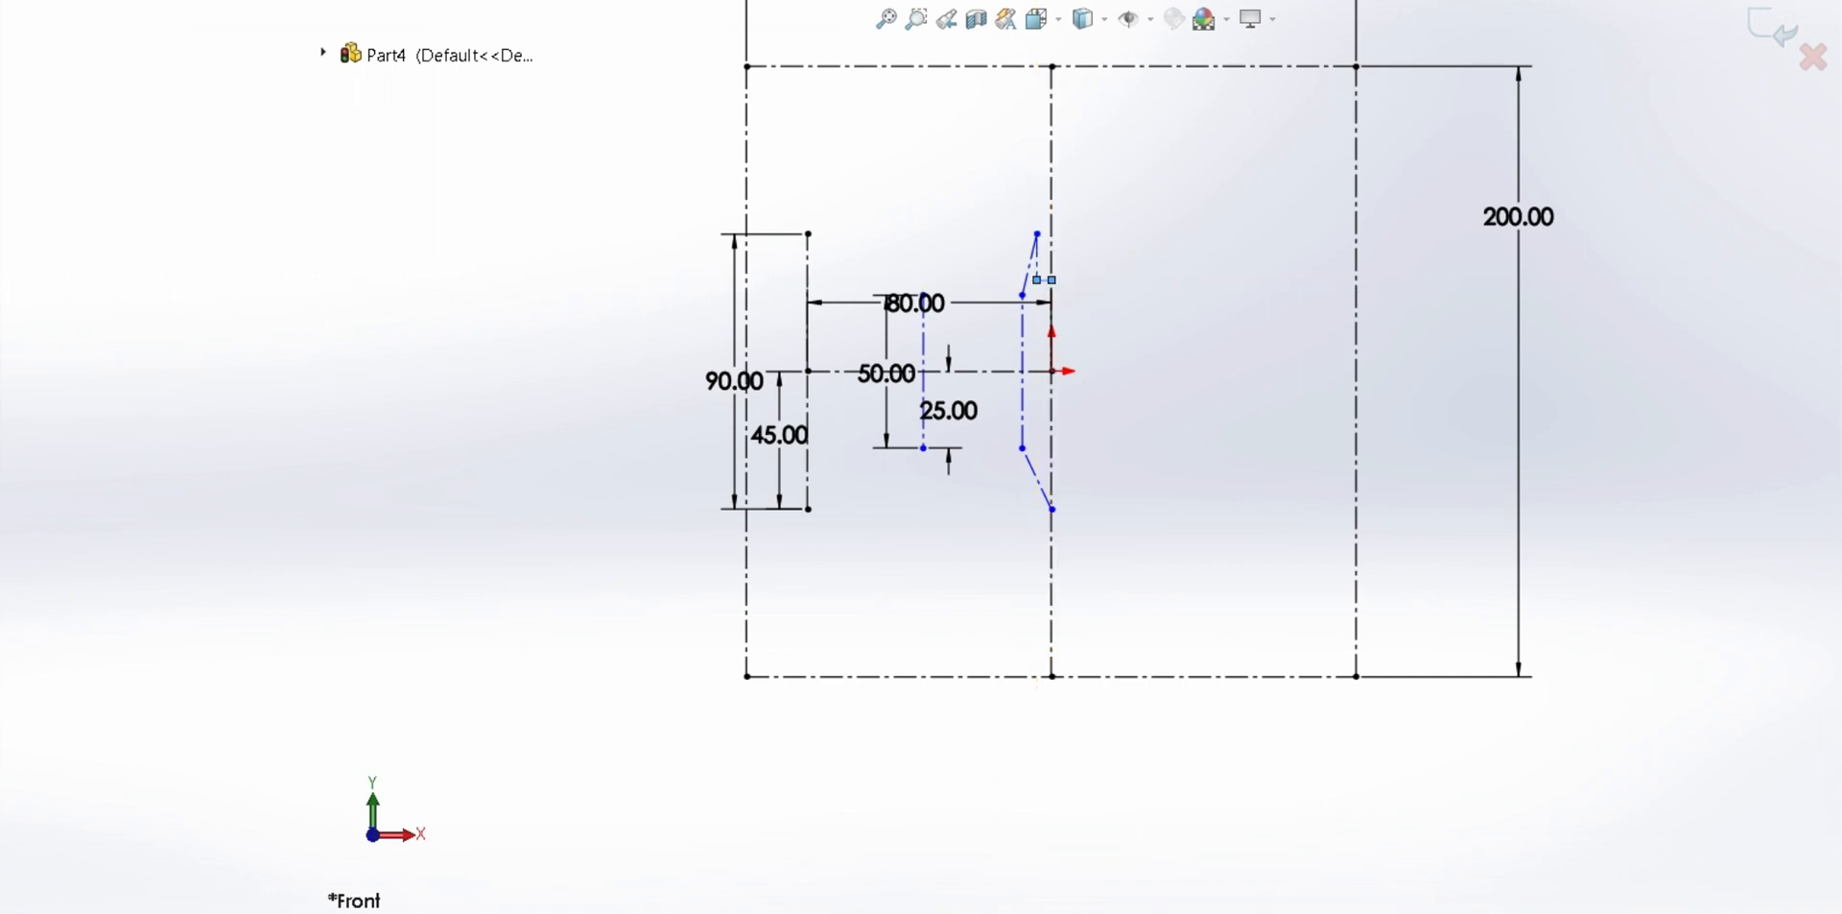
{"action": "scroll", "coordinate": [1070, 309], "scroll_direction": "down", "scroll_amount": 6}
{"action": "key", "text": "Escape"}
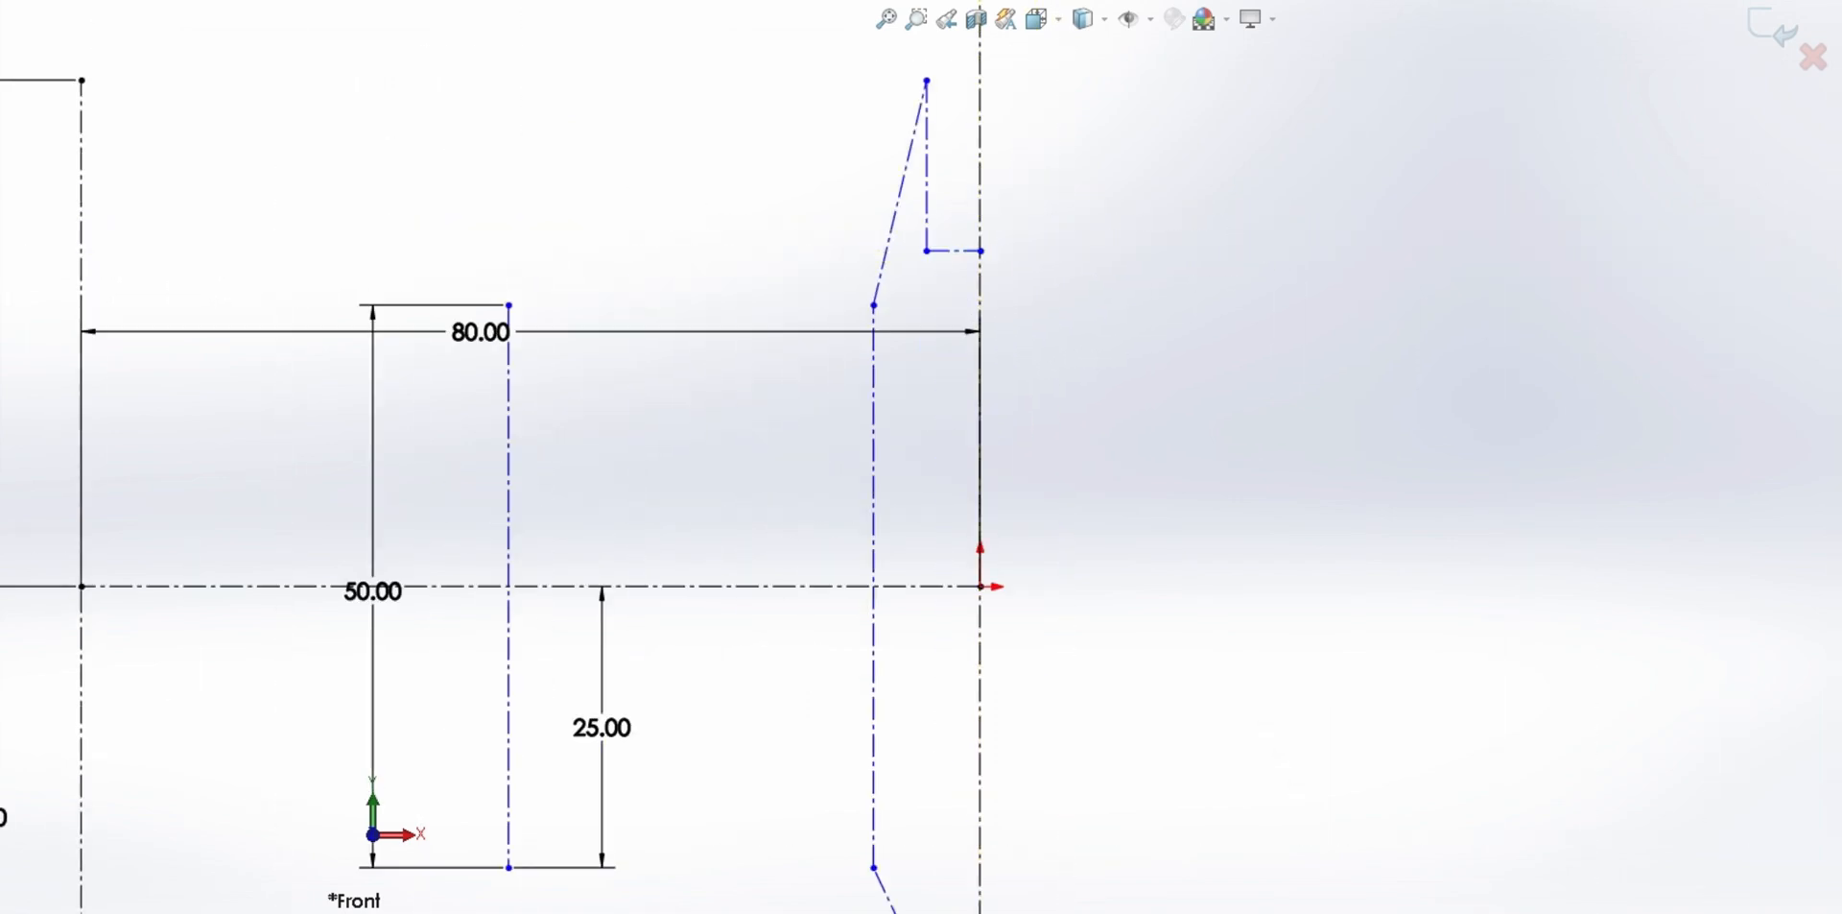
Draw a downward-bulging three-point arc of radius about 31 from near the 90-long centerline's upper end to the 50-long centerline's upper end
{"action": "scroll", "coordinate": [1075, 457], "scroll_direction": "up", "scroll_amount": 6}
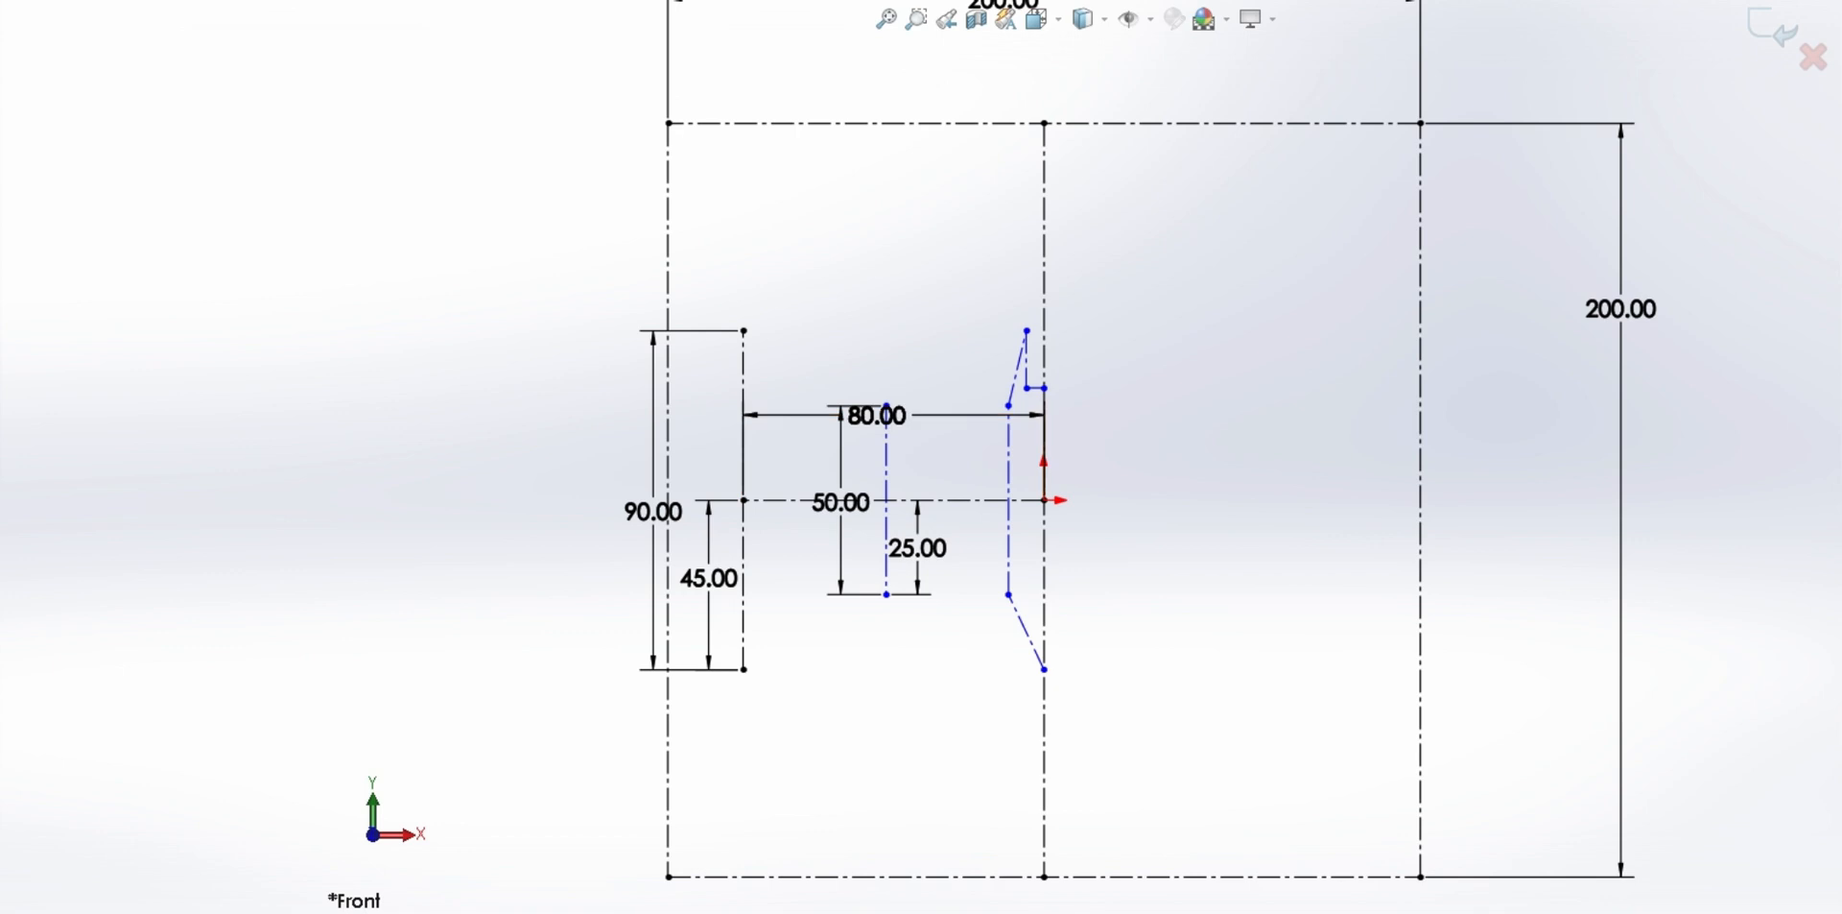
{"action": "scroll", "coordinate": [609, 461], "scroll_direction": "down", "scroll_amount": 1}
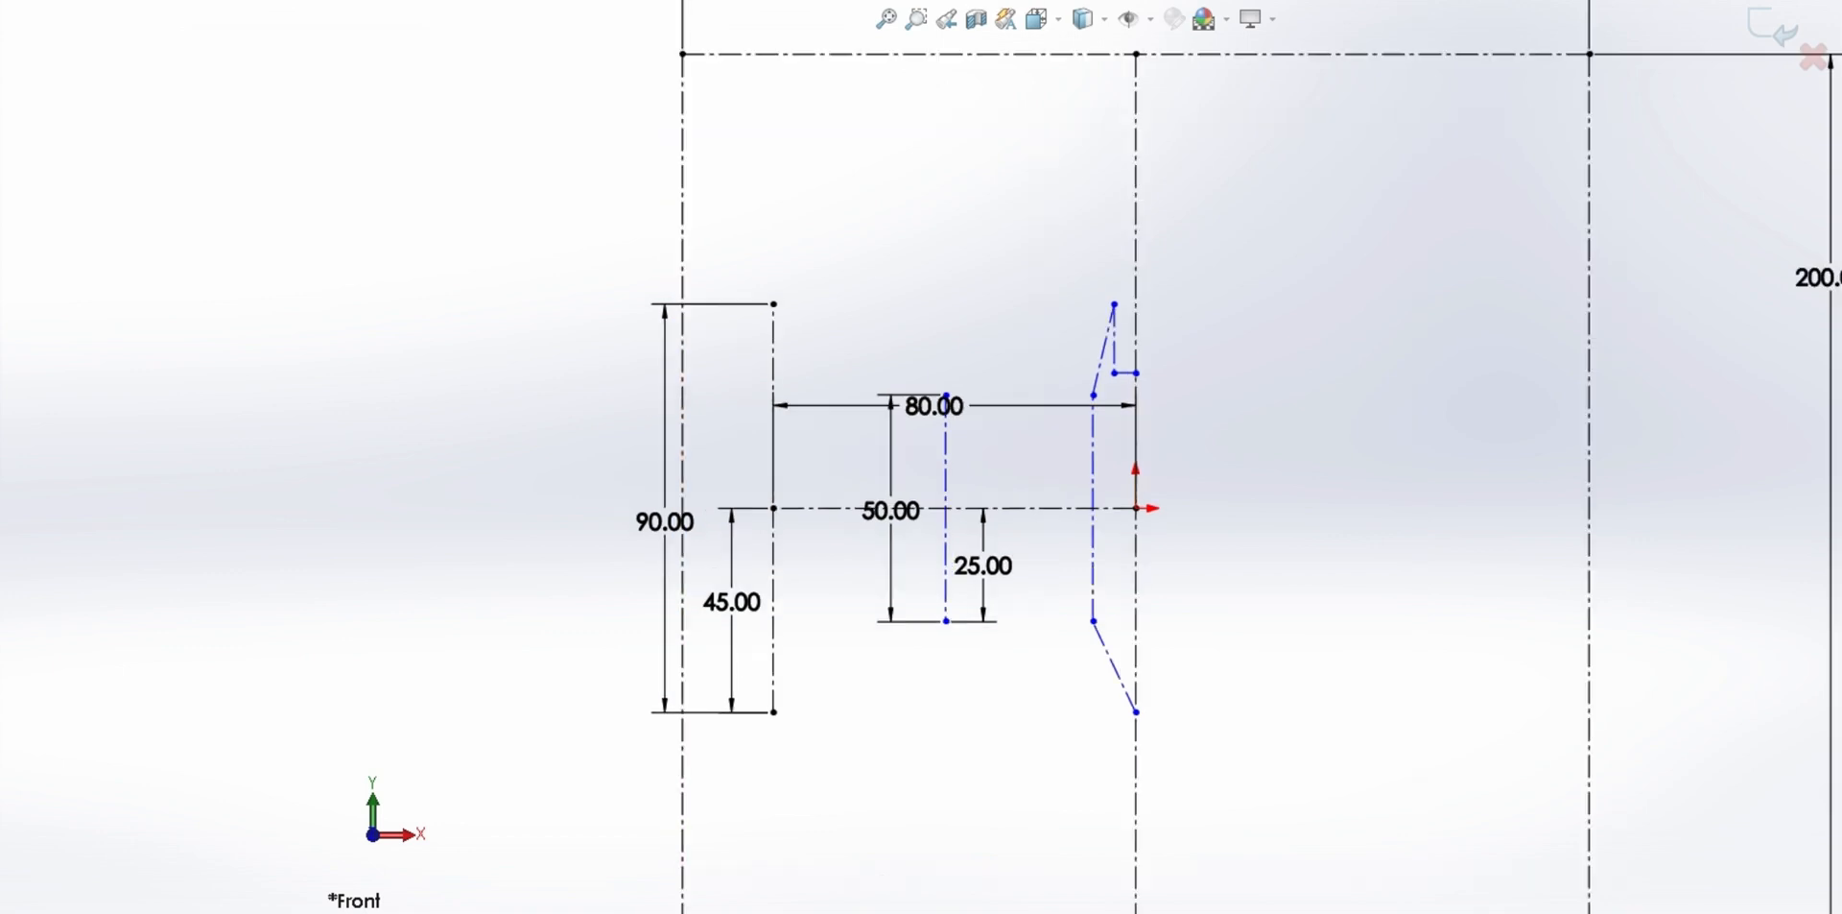
{"action": "key", "text": "l"}
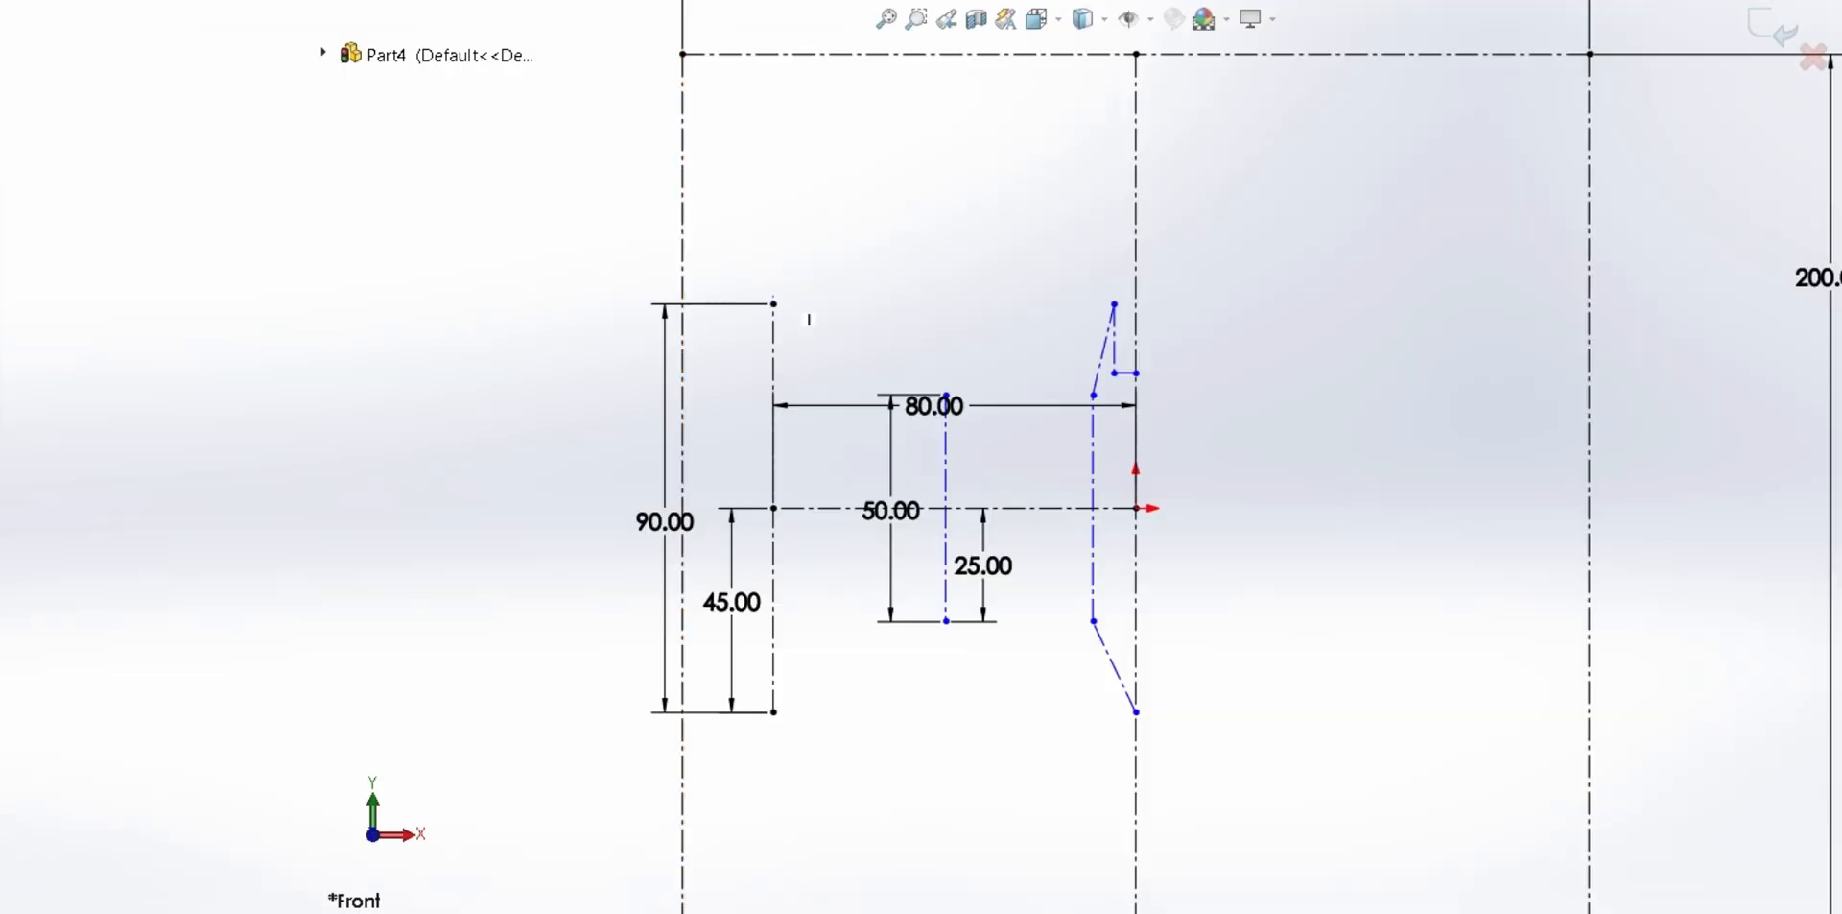
{"action": "left_click", "coordinate": [773, 303]}
{"action": "left_click", "coordinate": [947, 394]}
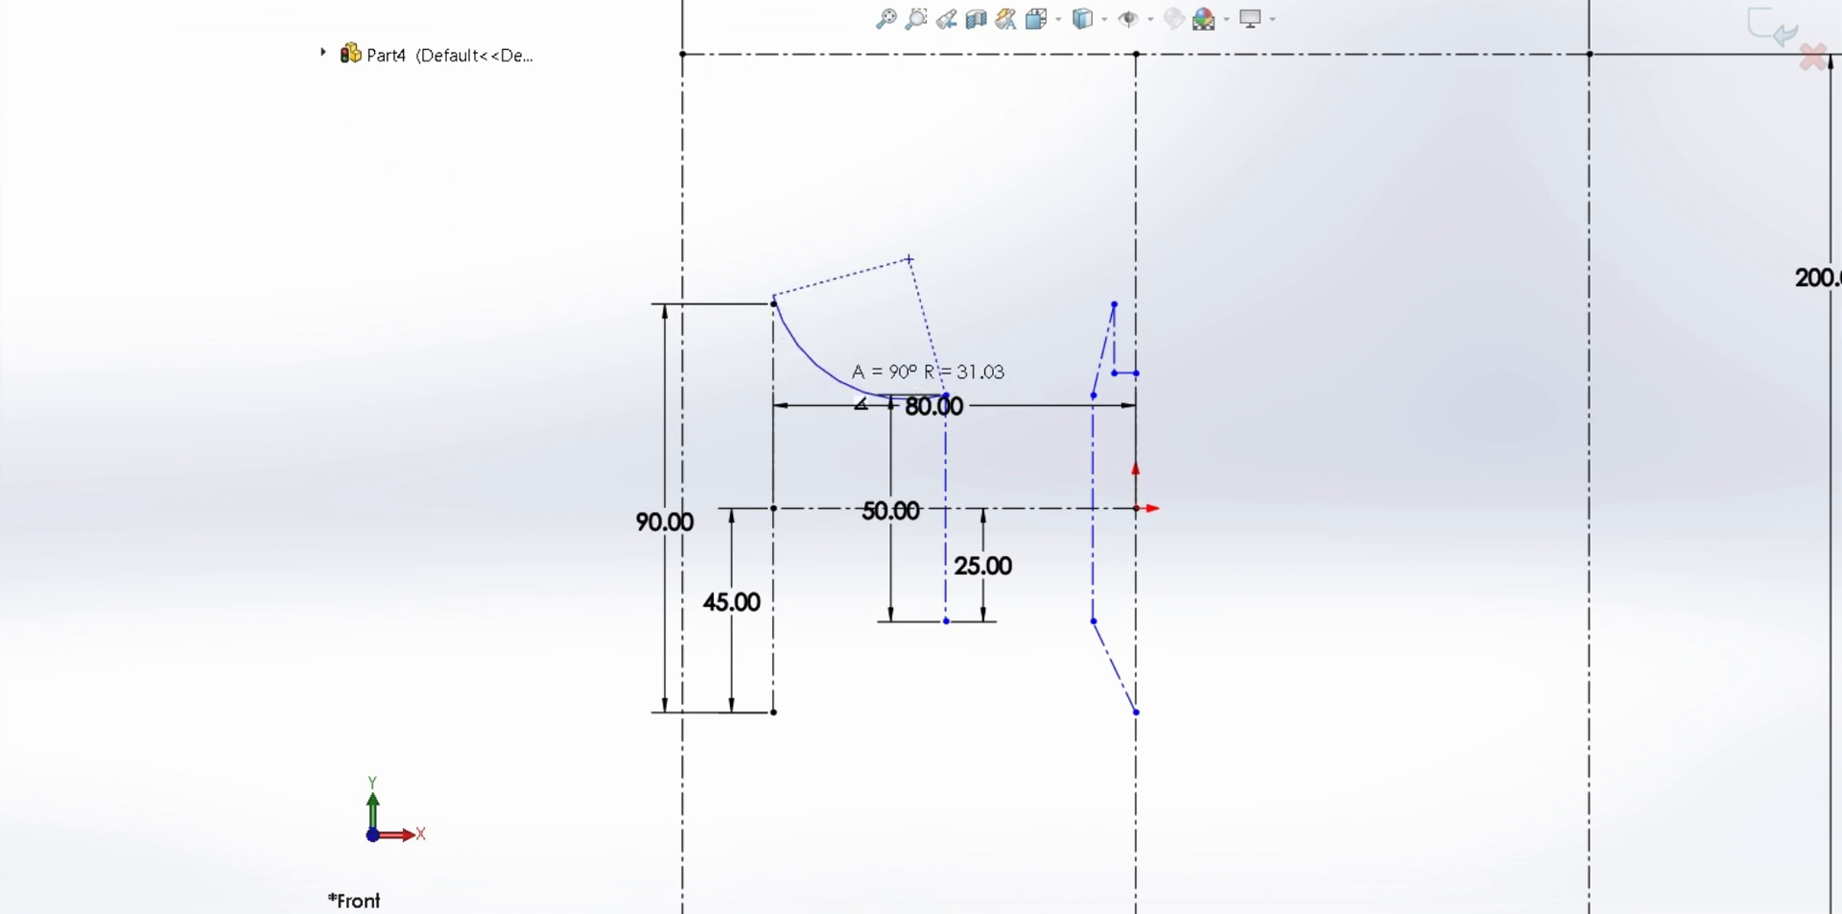
{"action": "left_click", "coordinate": [947, 394]}
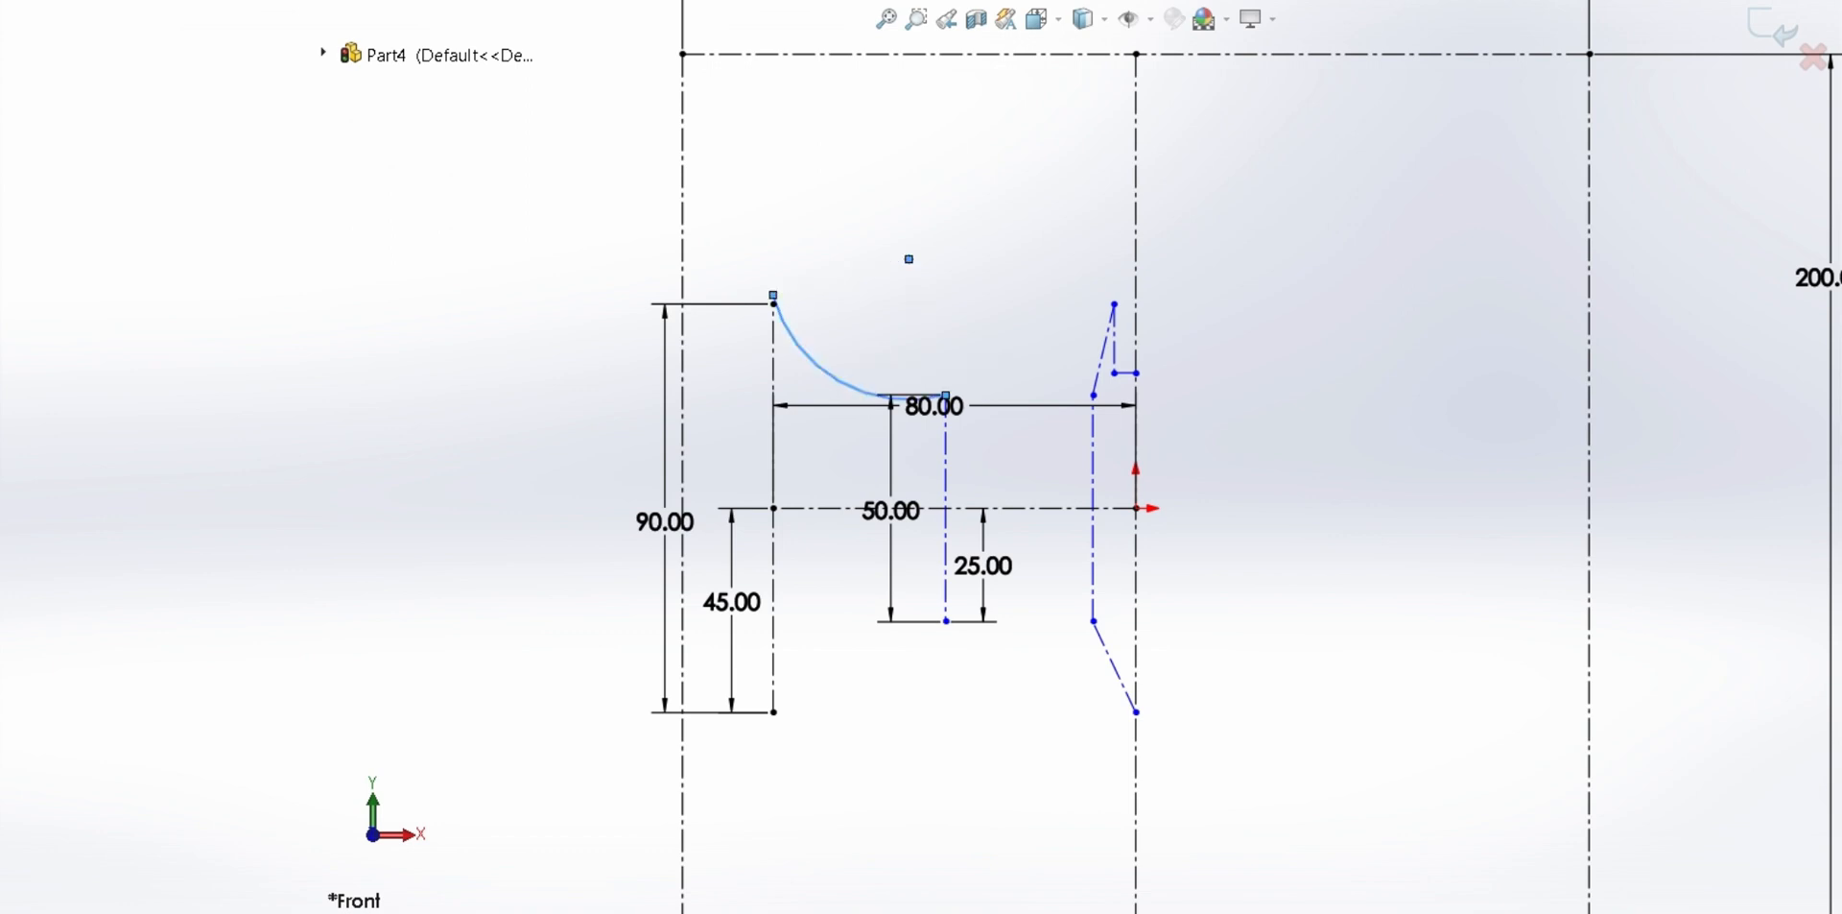
Draw an outward-bulging three-point arc of radius about 64 between the upper and lower ends of the 90-long centerline
{"action": "left_click", "coordinate": [773, 304]}
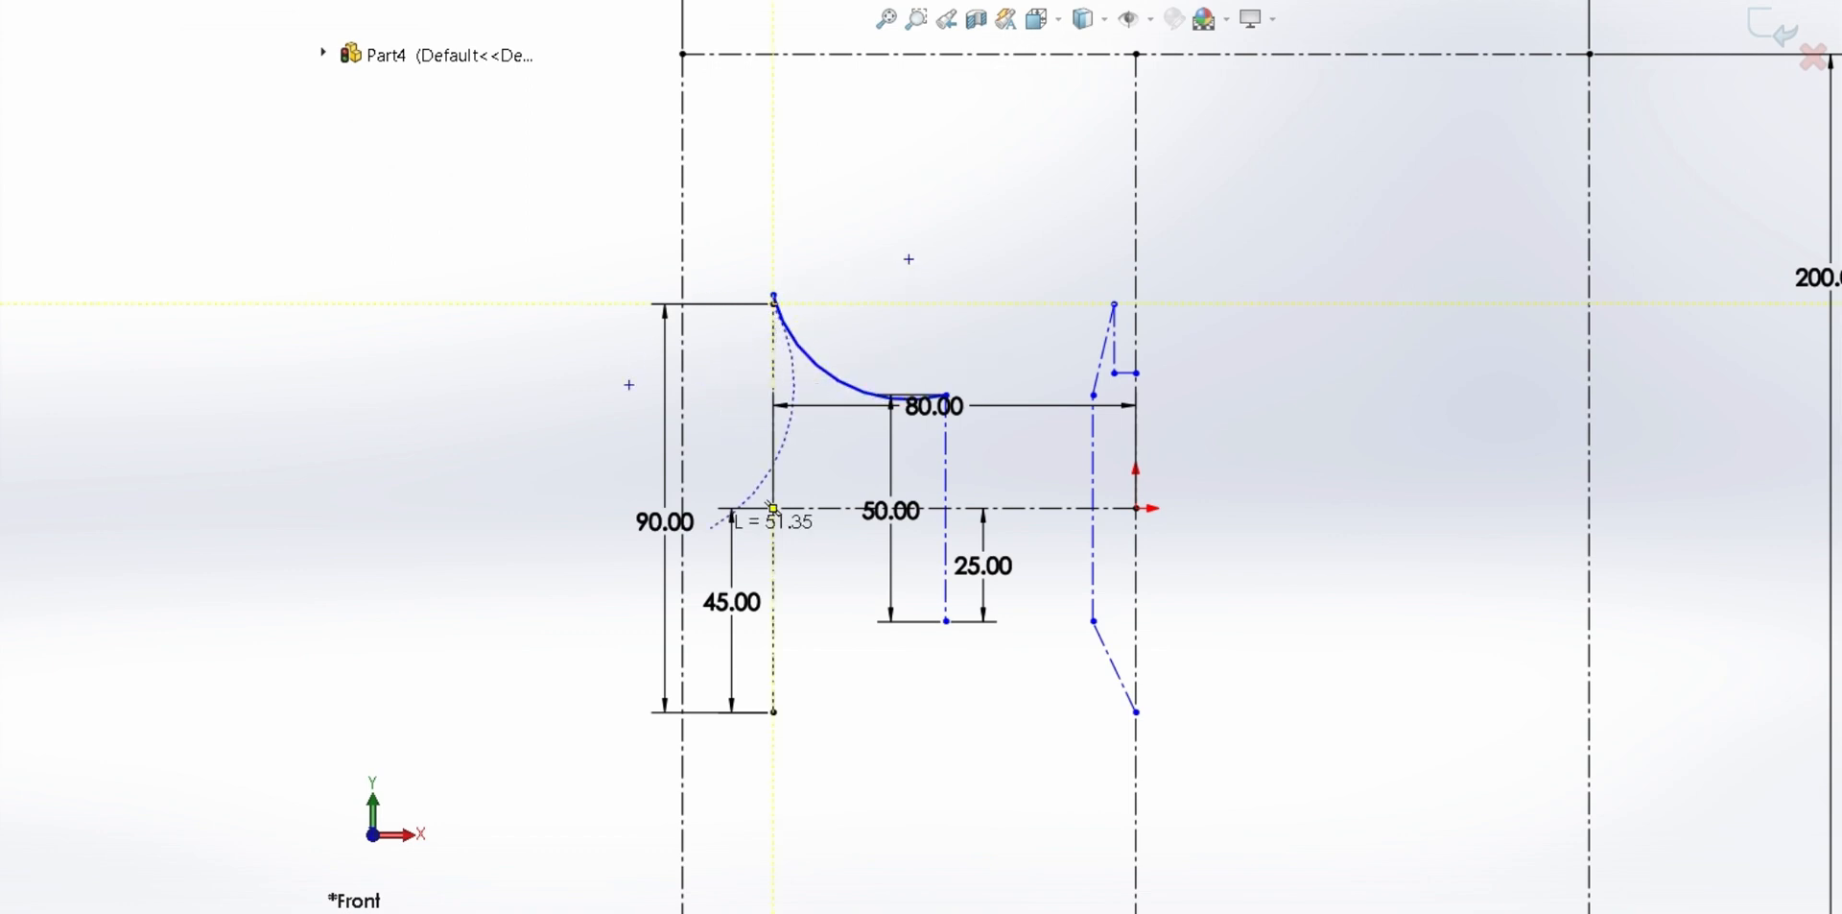
{"action": "left_click", "coordinate": [774, 712]}
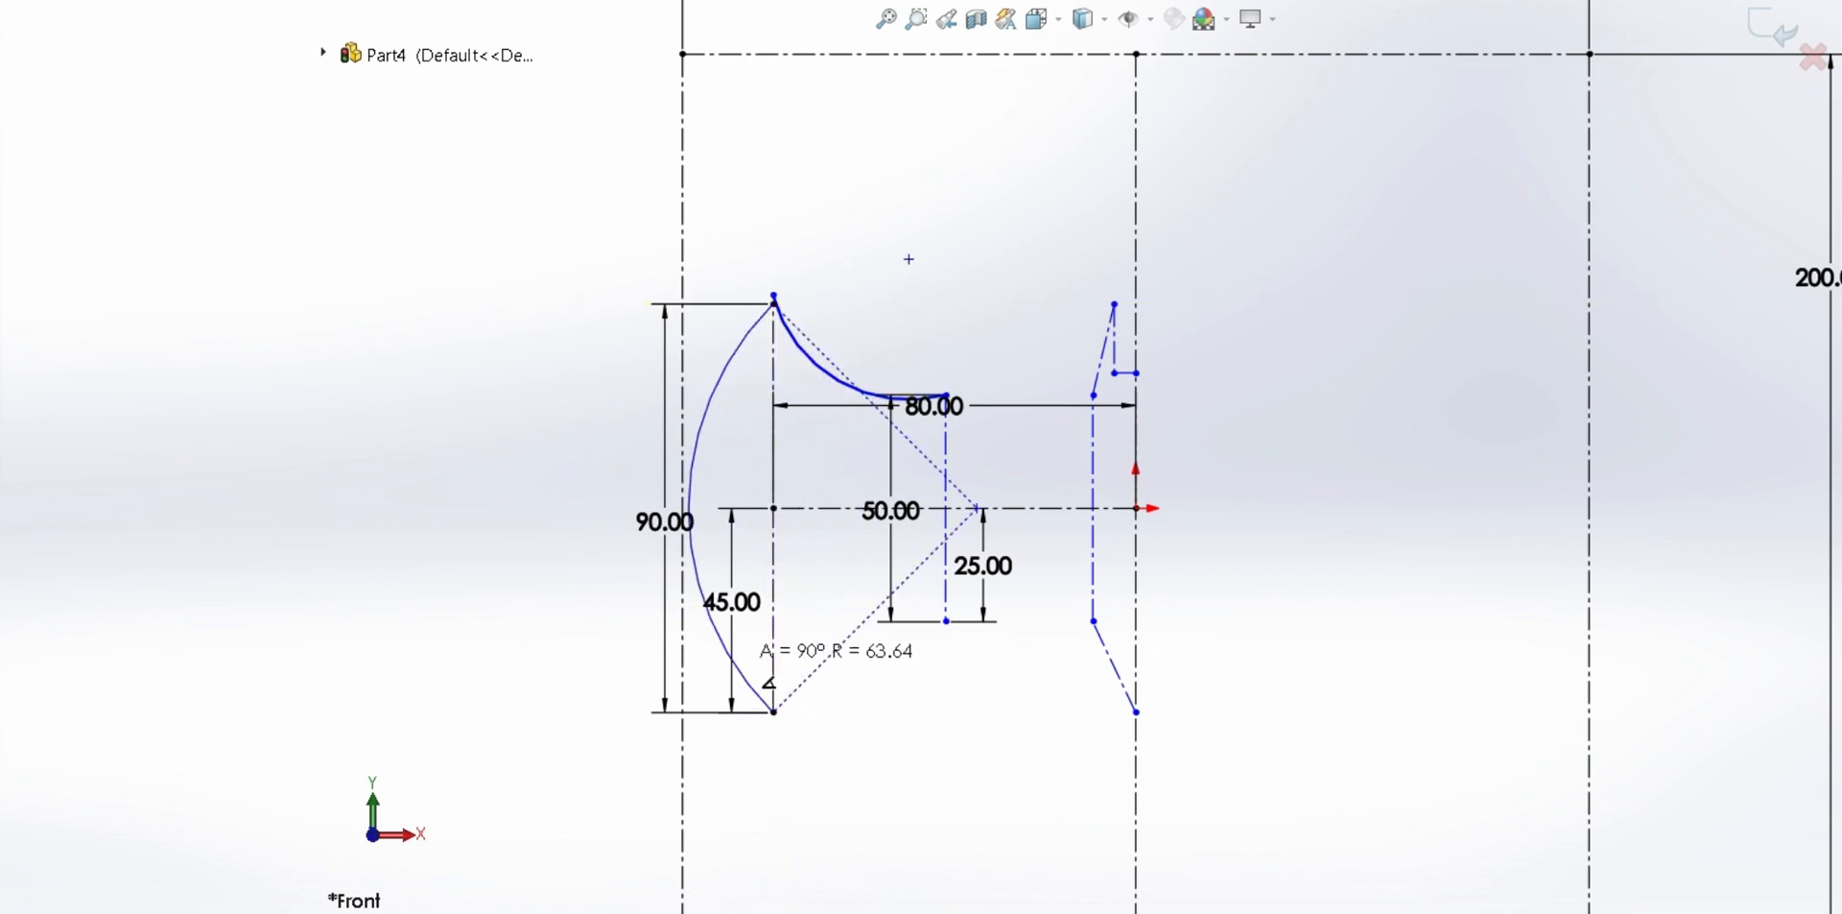
{"action": "left_click", "coordinate": [689, 508]}
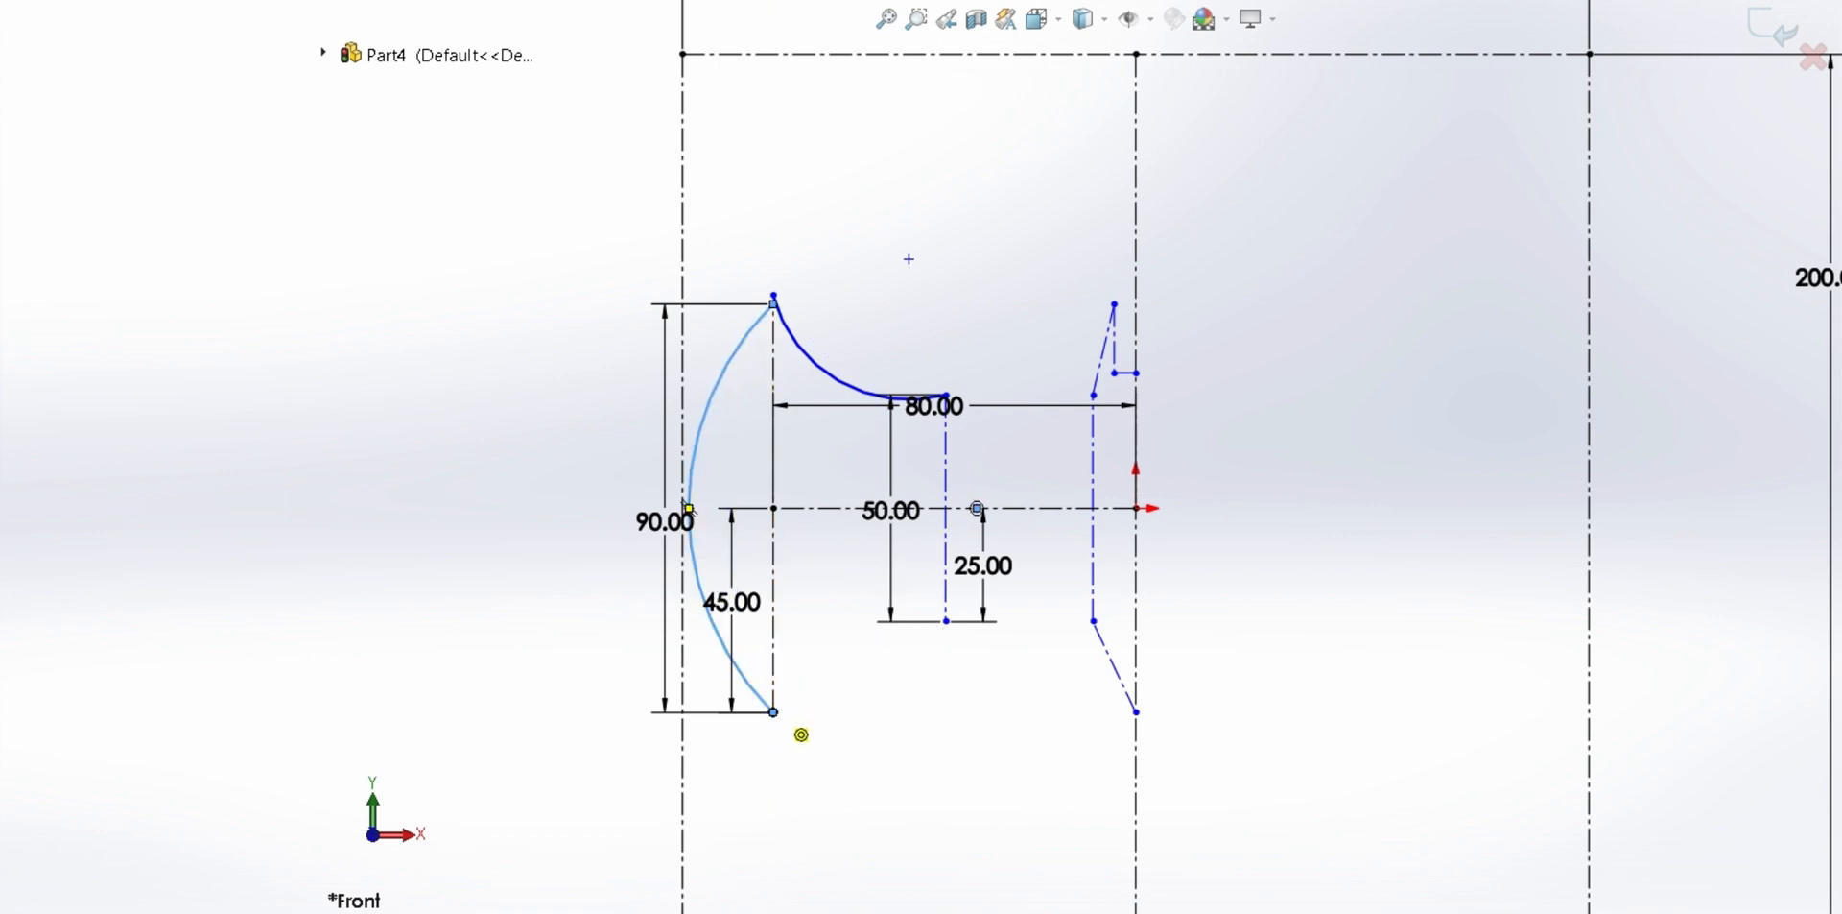
Draw two upward-bulging three-point arcs joining the lower ends of the three inner vertical centerlines, with radii of about 21.5 and 17
{"action": "left_click", "coordinate": [774, 712]}
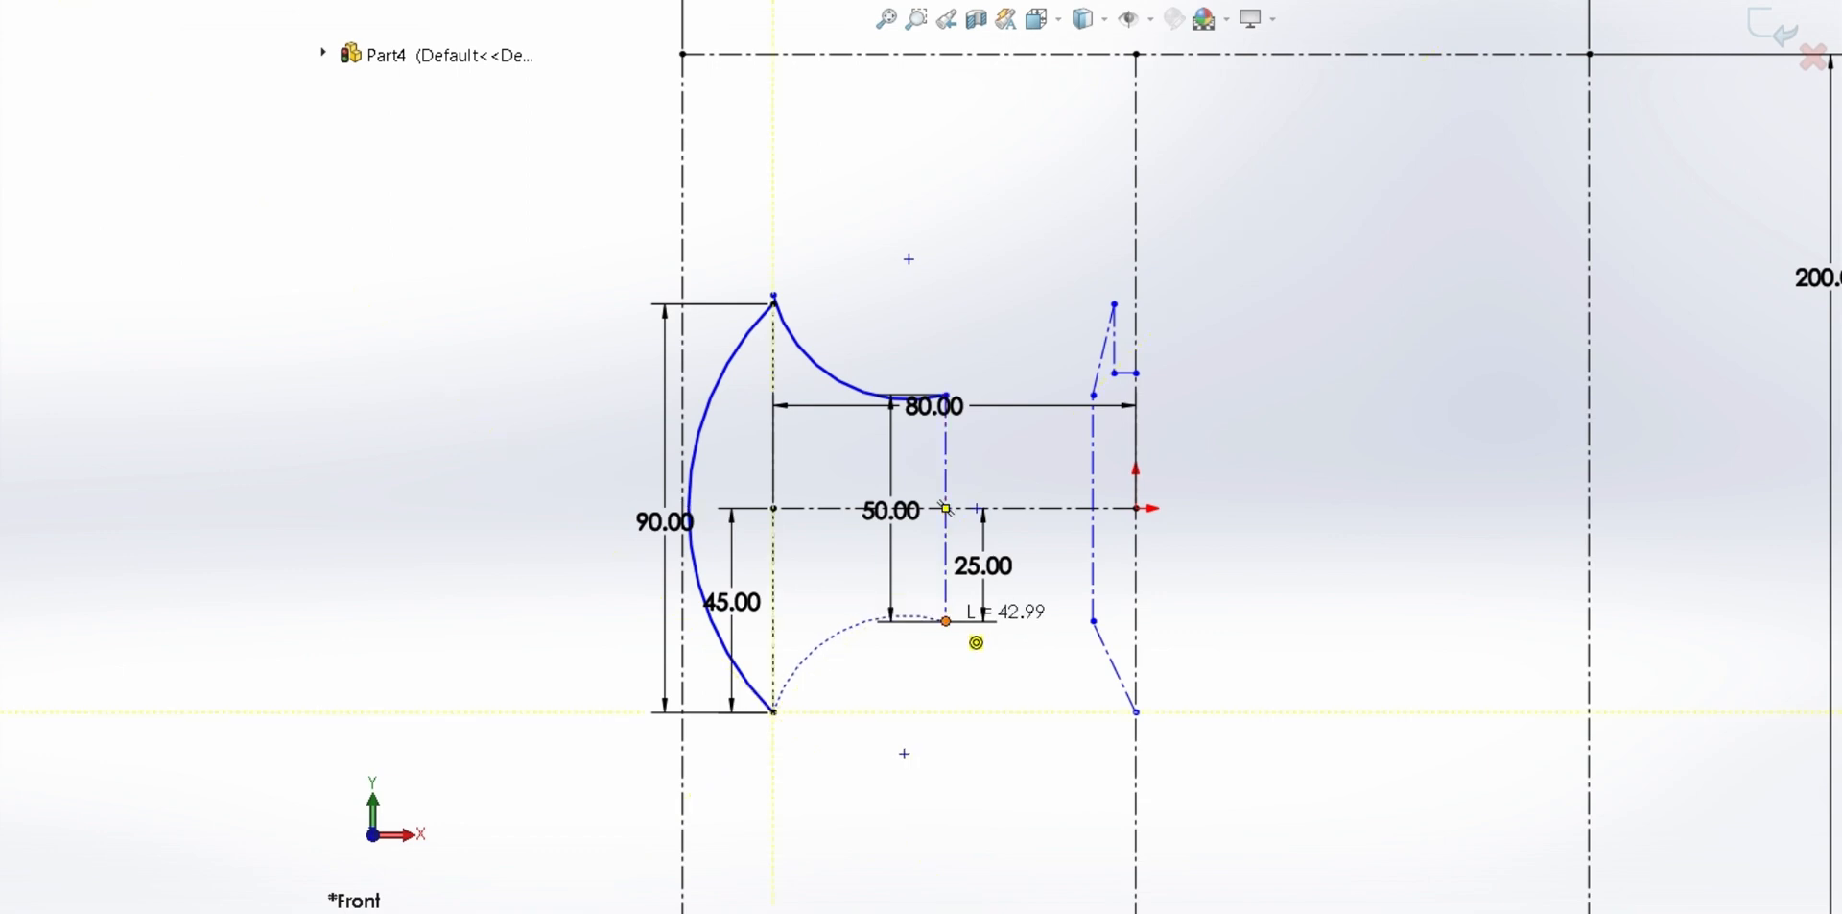
{"action": "left_click", "coordinate": [946, 621]}
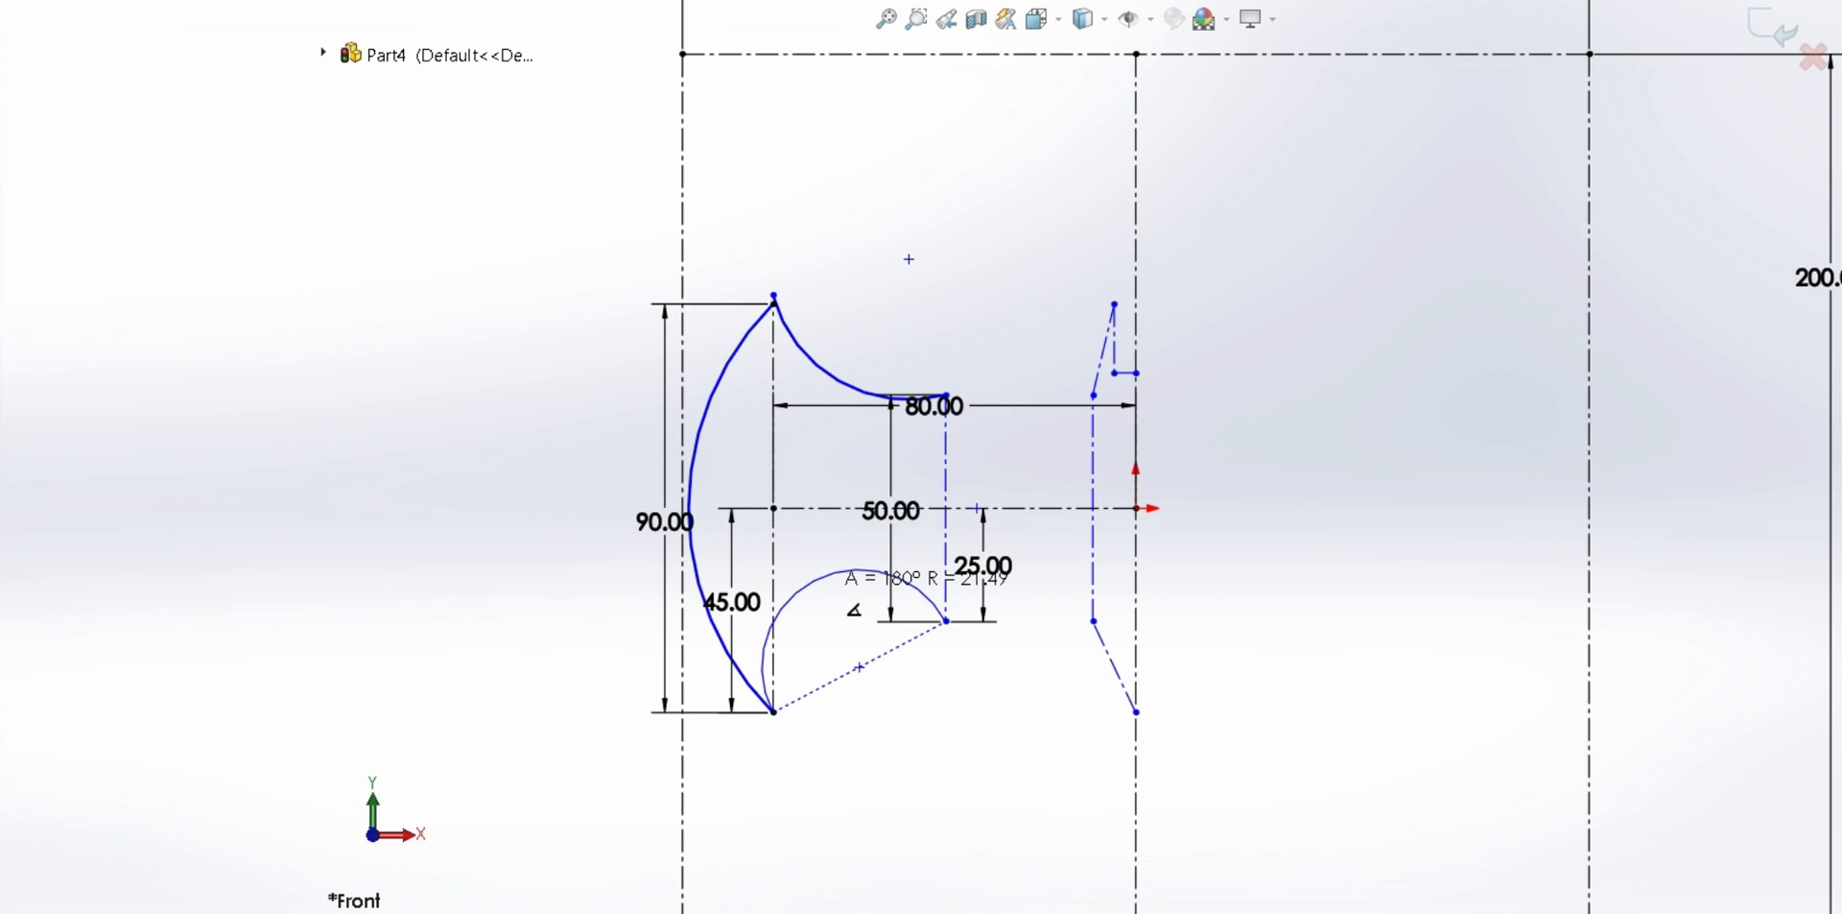
{"action": "left_click", "coordinate": [854, 574]}
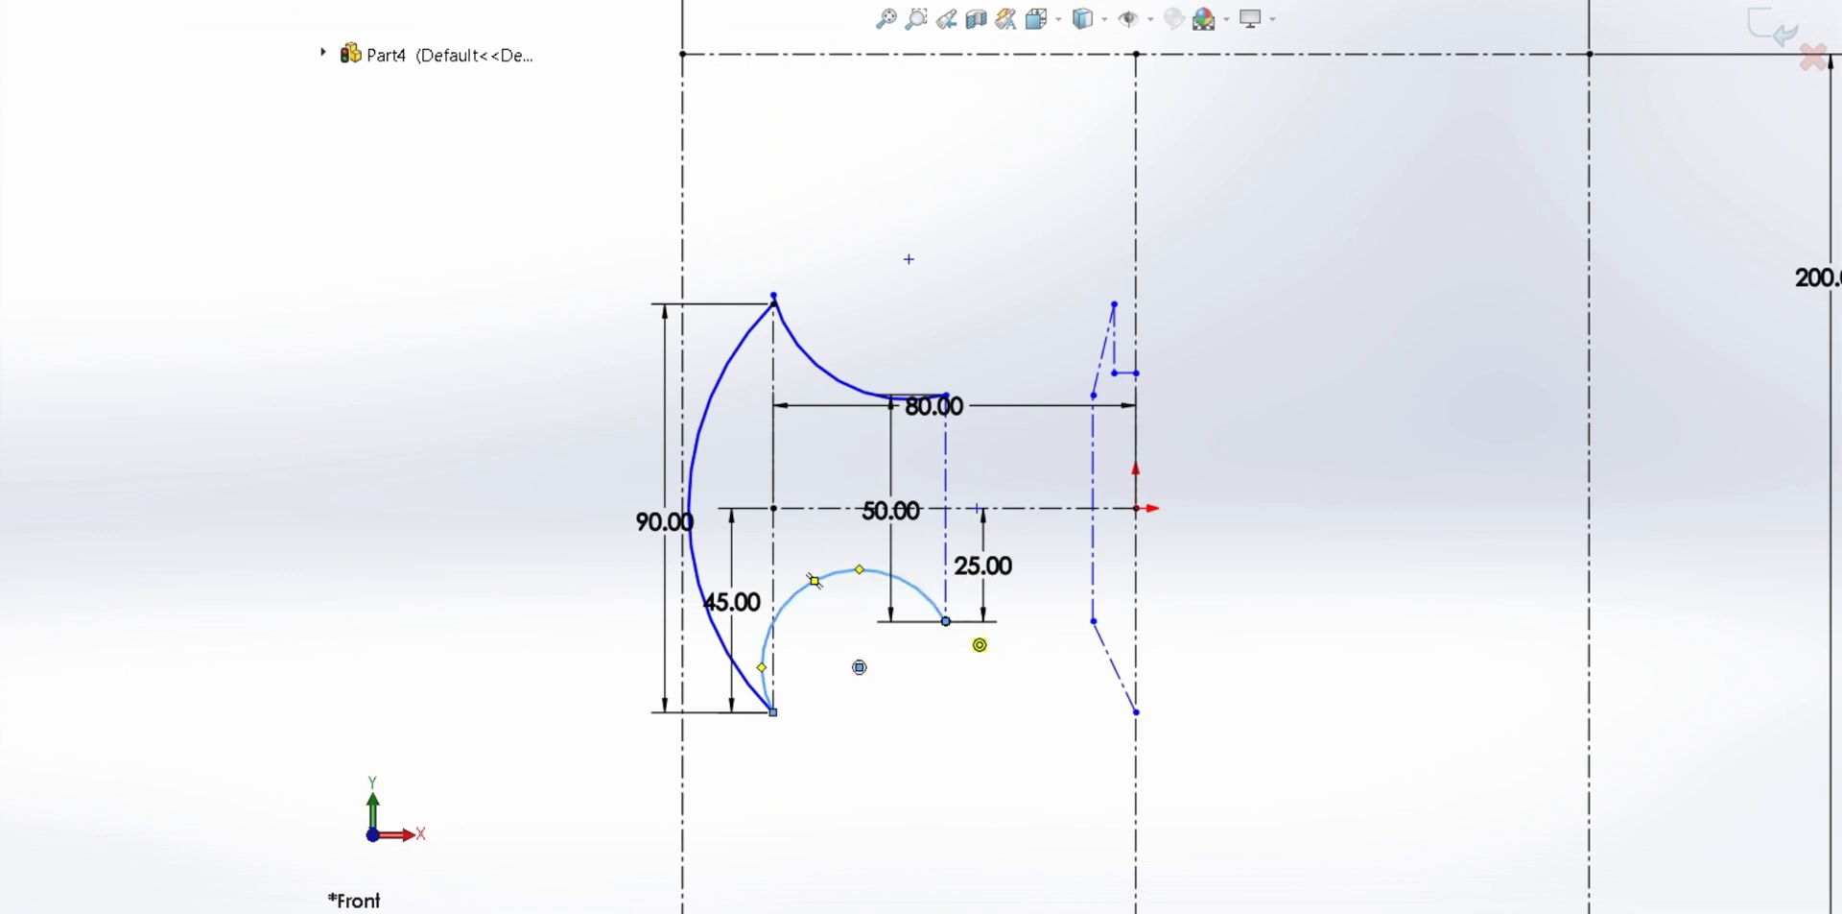
{"action": "left_click", "coordinate": [946, 620]}
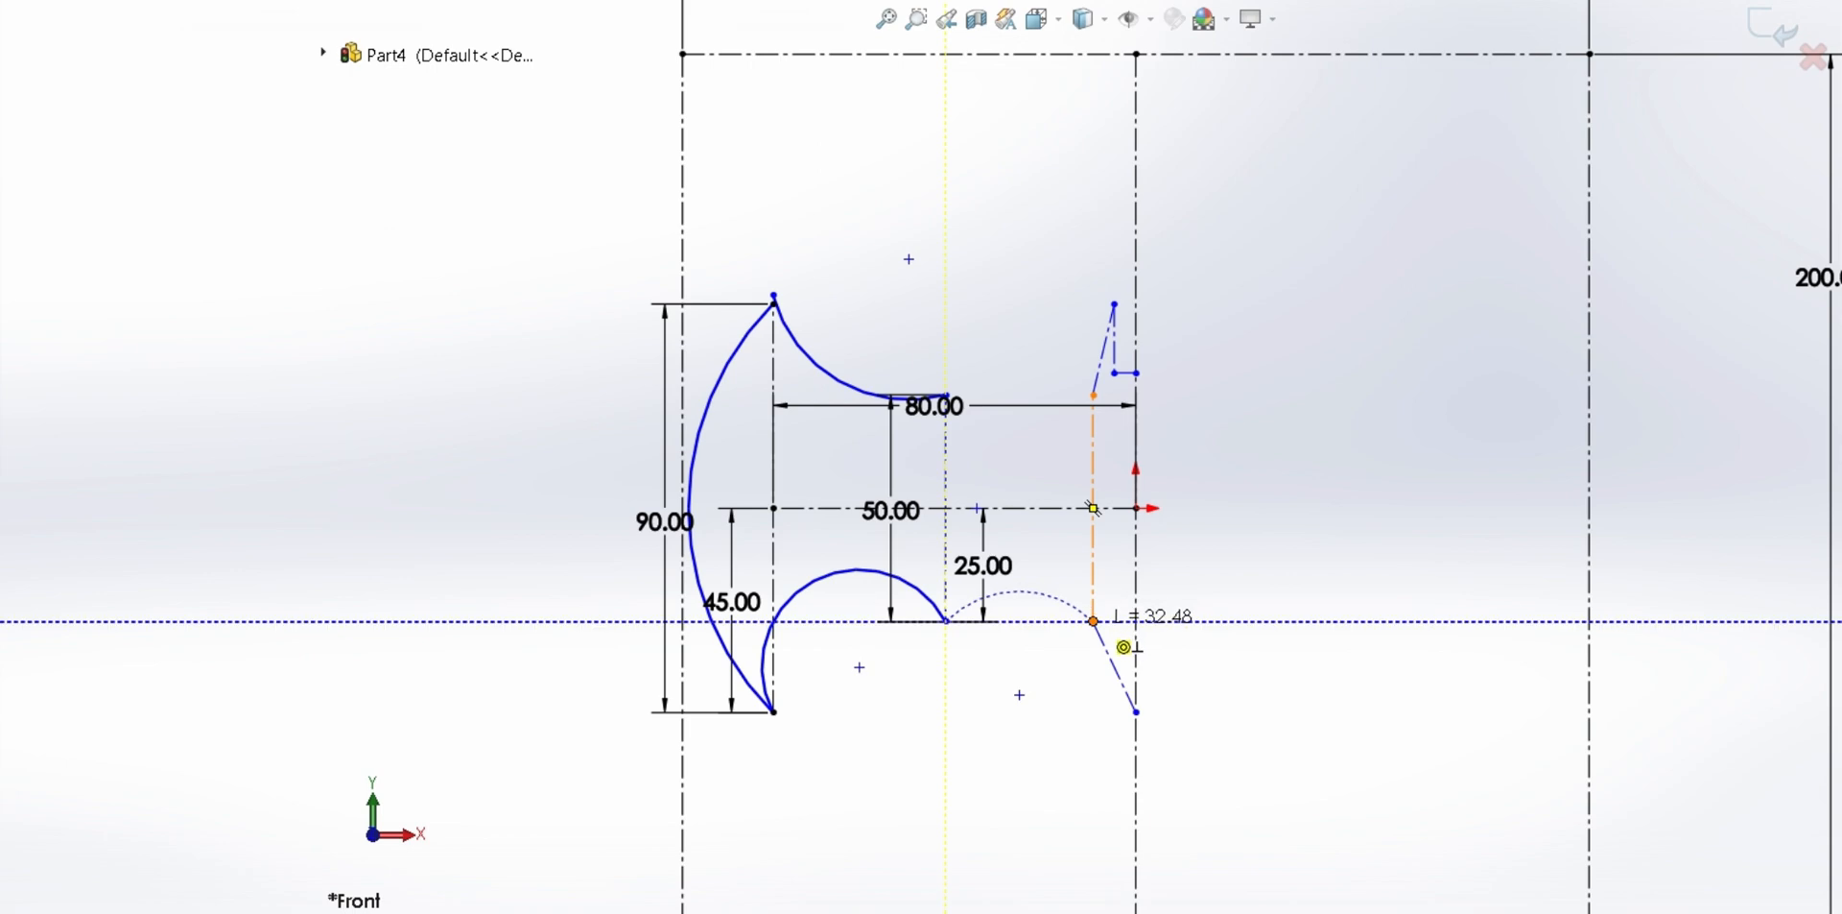
{"action": "left_click", "coordinate": [1093, 621]}
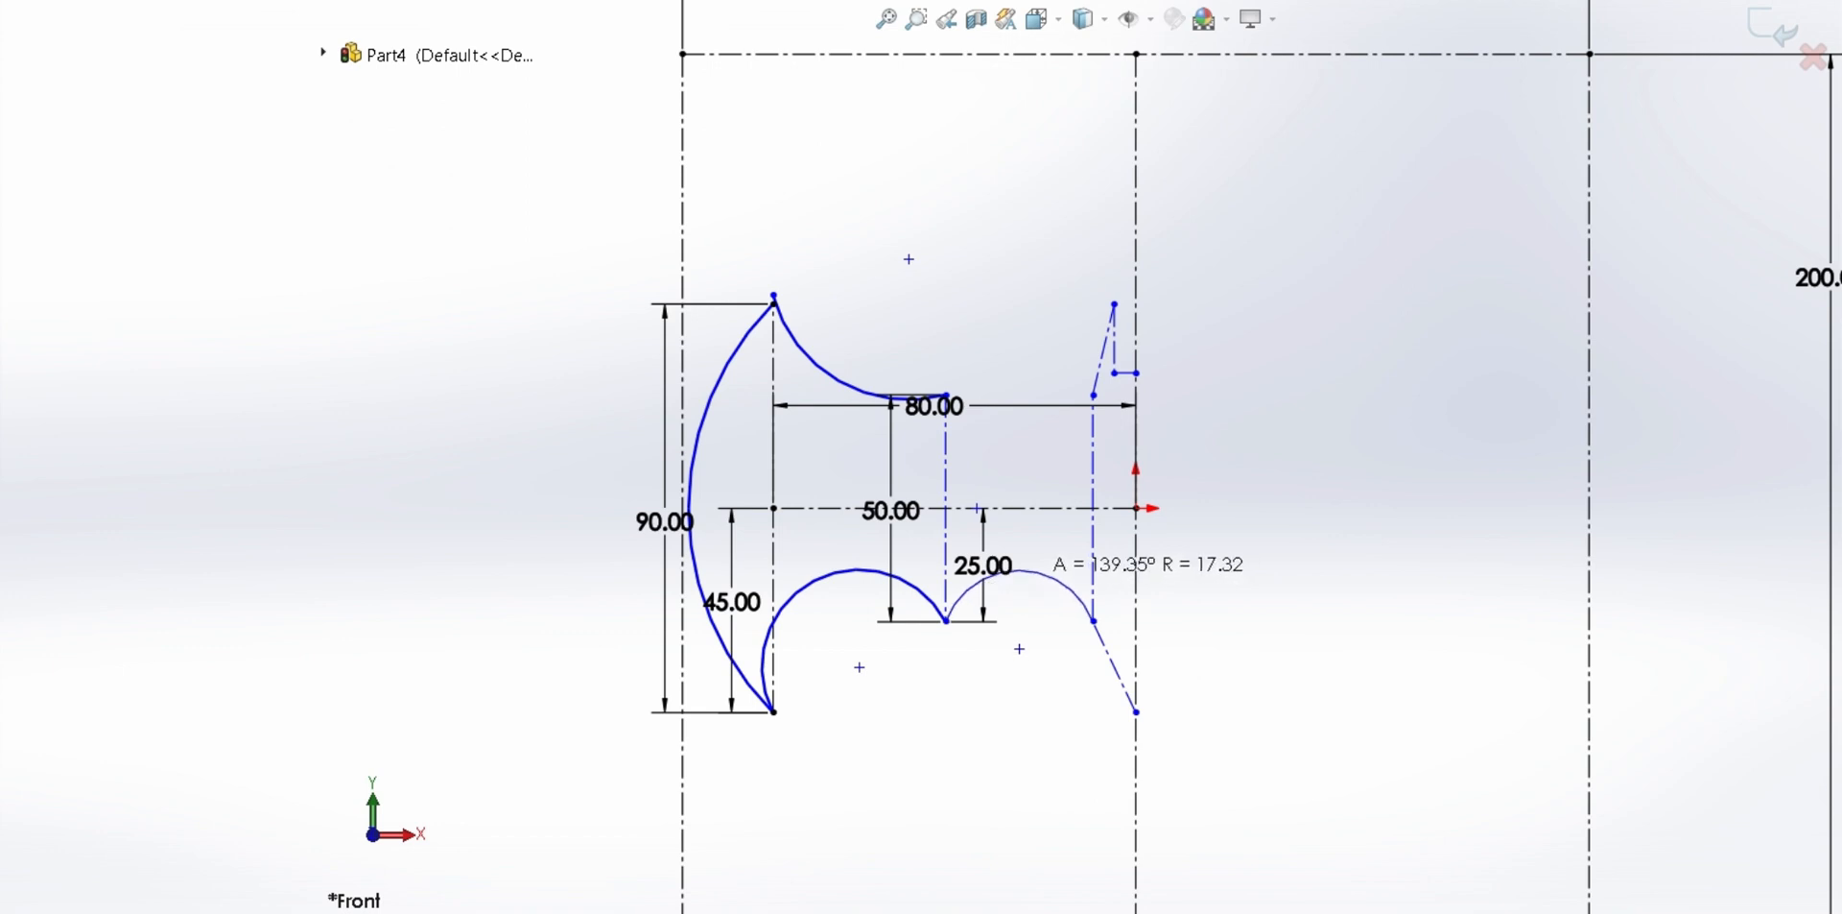
{"action": "left_click", "coordinate": [1019, 570]}
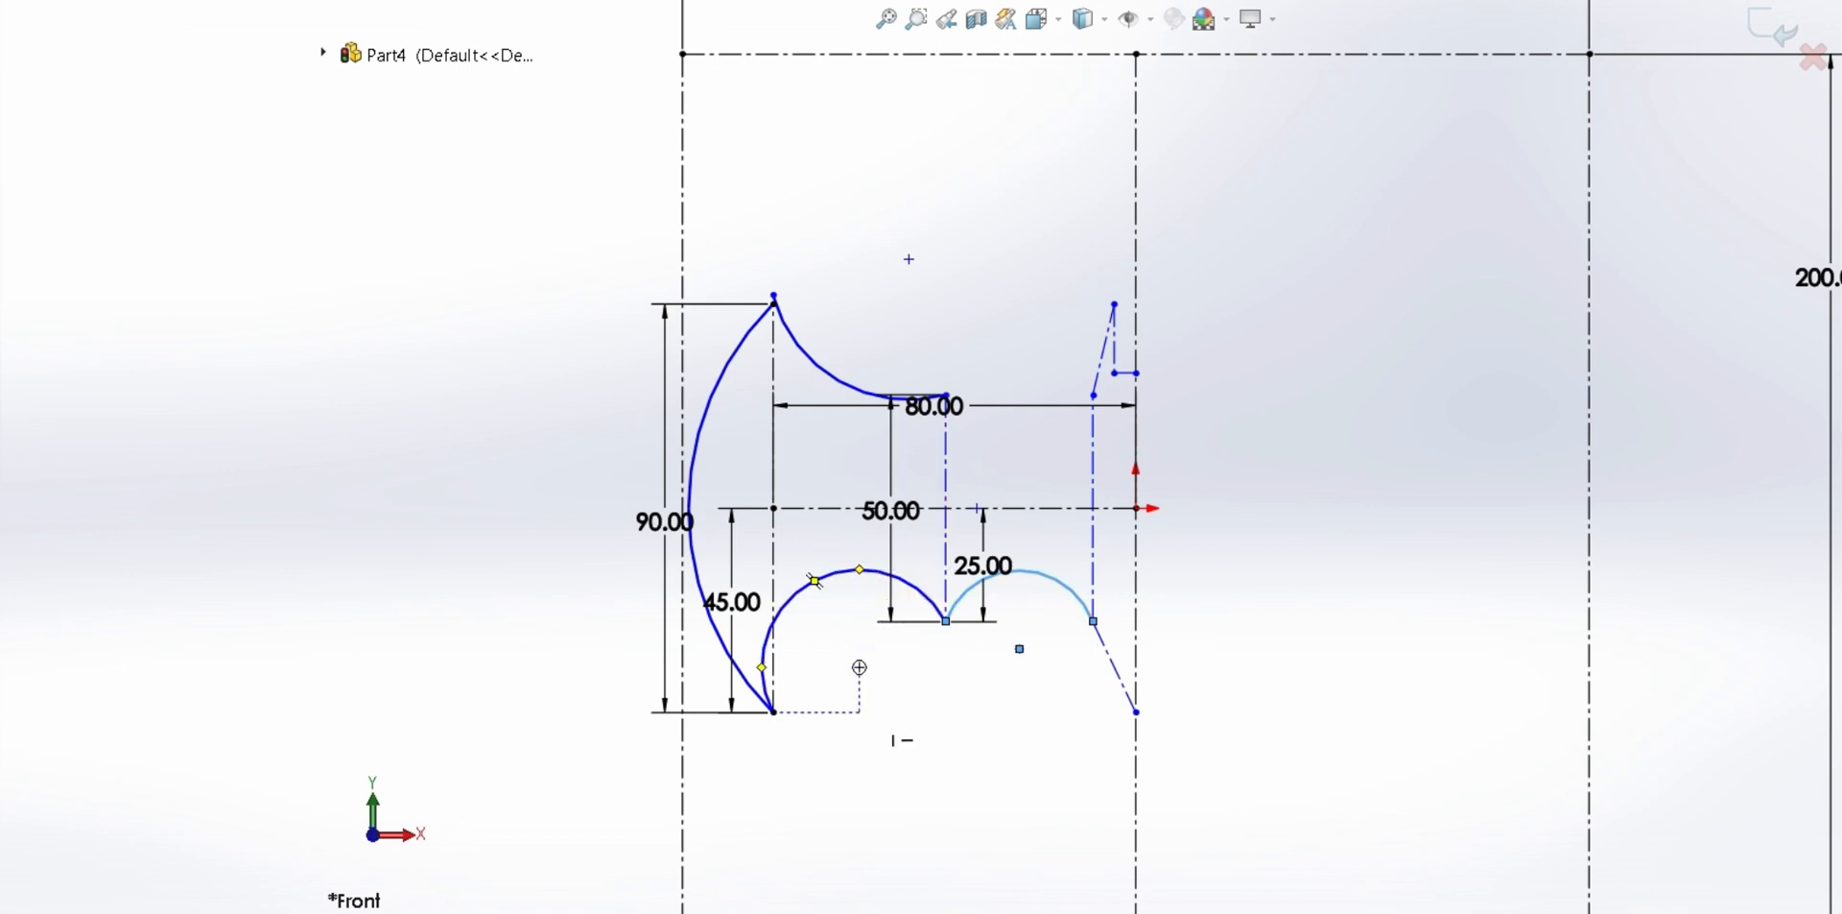
{"action": "key", "text": "Escape"}
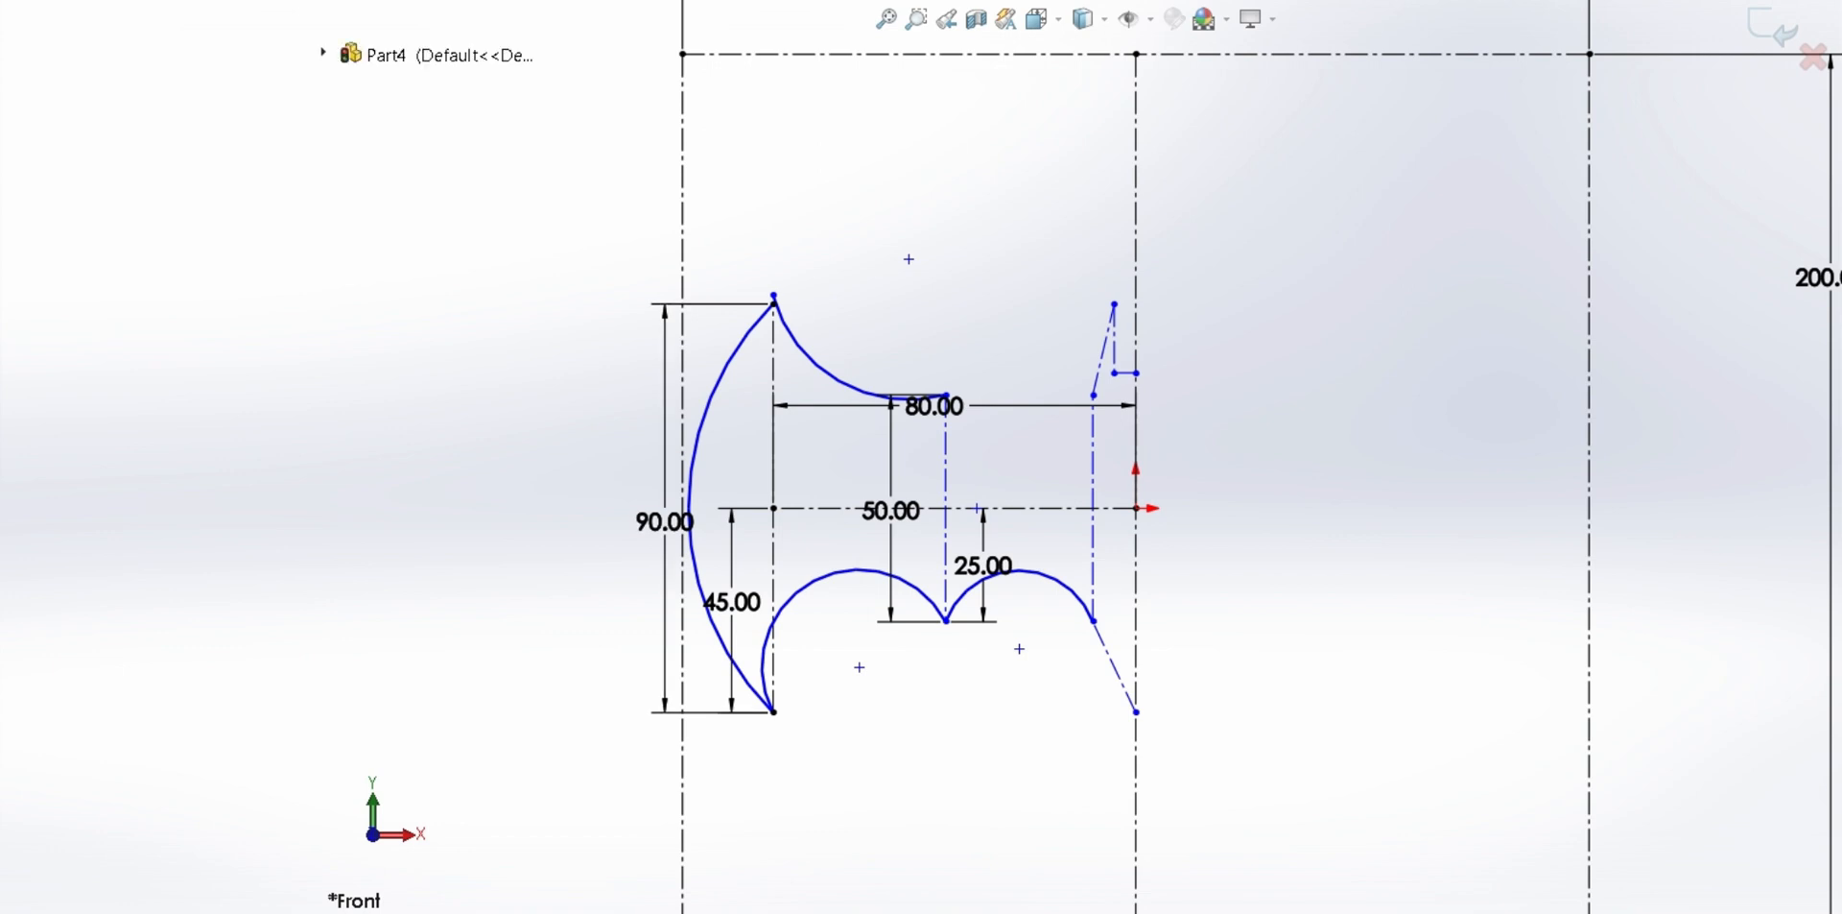
Draw a downward-bulging three-point arc of radius about 23 from the 50-long centerline's upper end to the neighbouring vertical centerline's upper end
{"action": "left_click", "coordinate": [946, 394]}
{"action": "left_click", "coordinate": [1093, 394]}
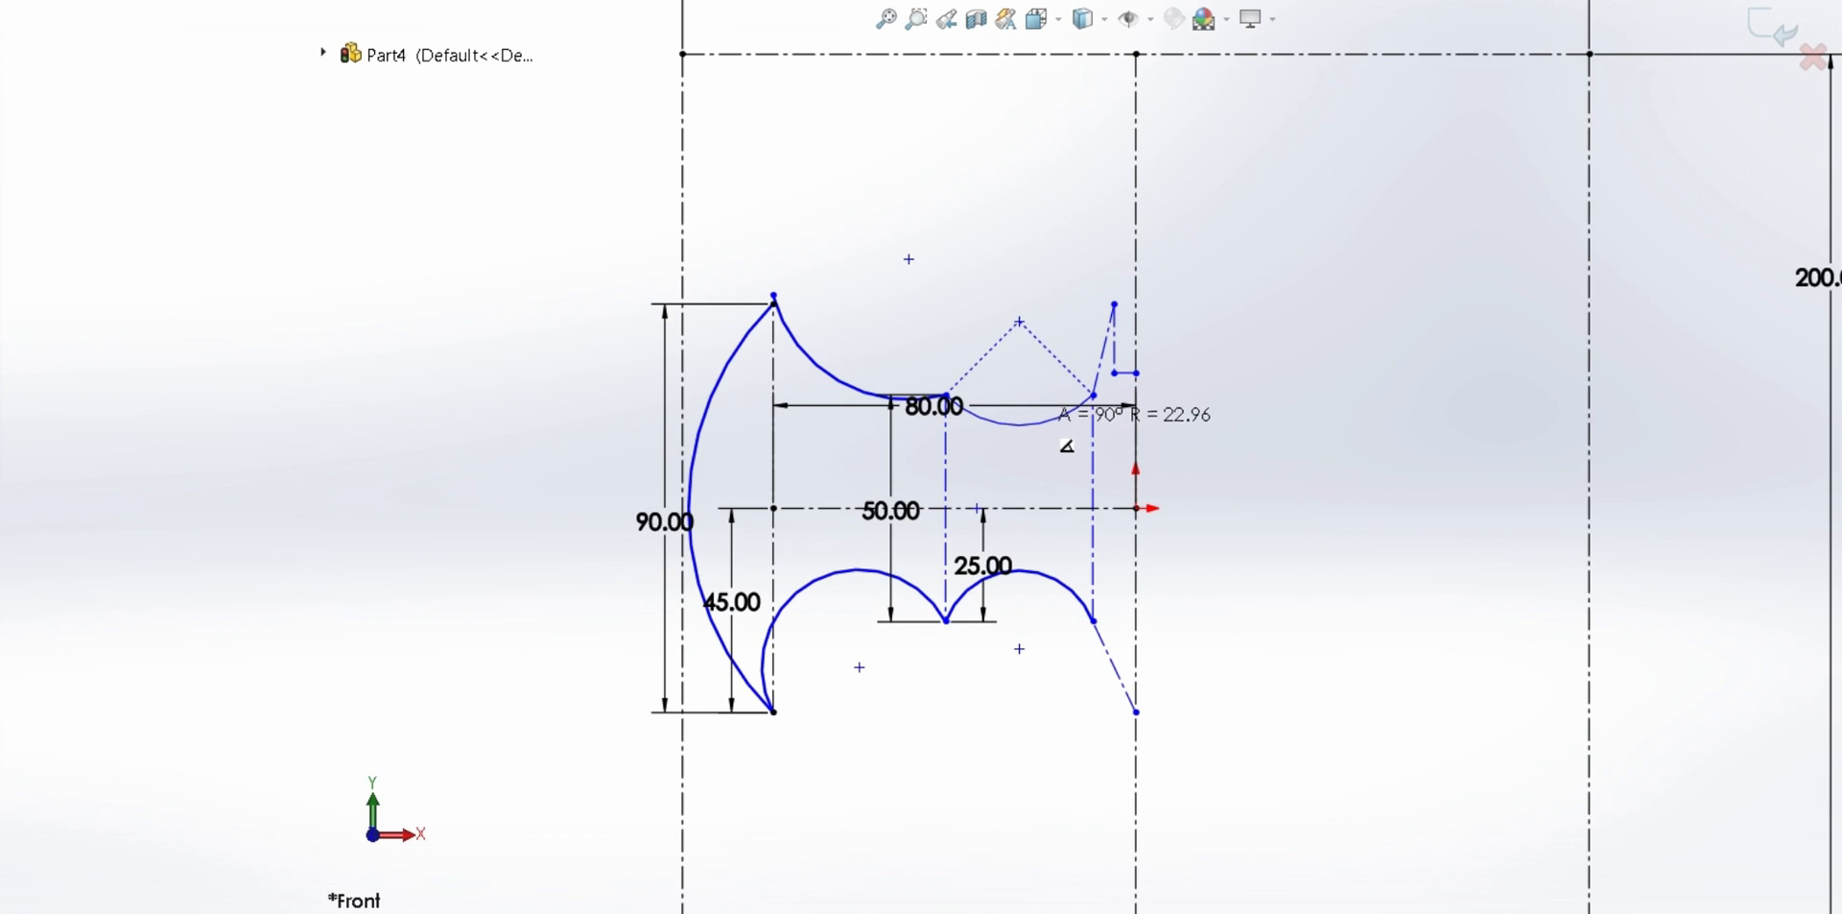
{"action": "left_click", "coordinate": [1067, 445]}
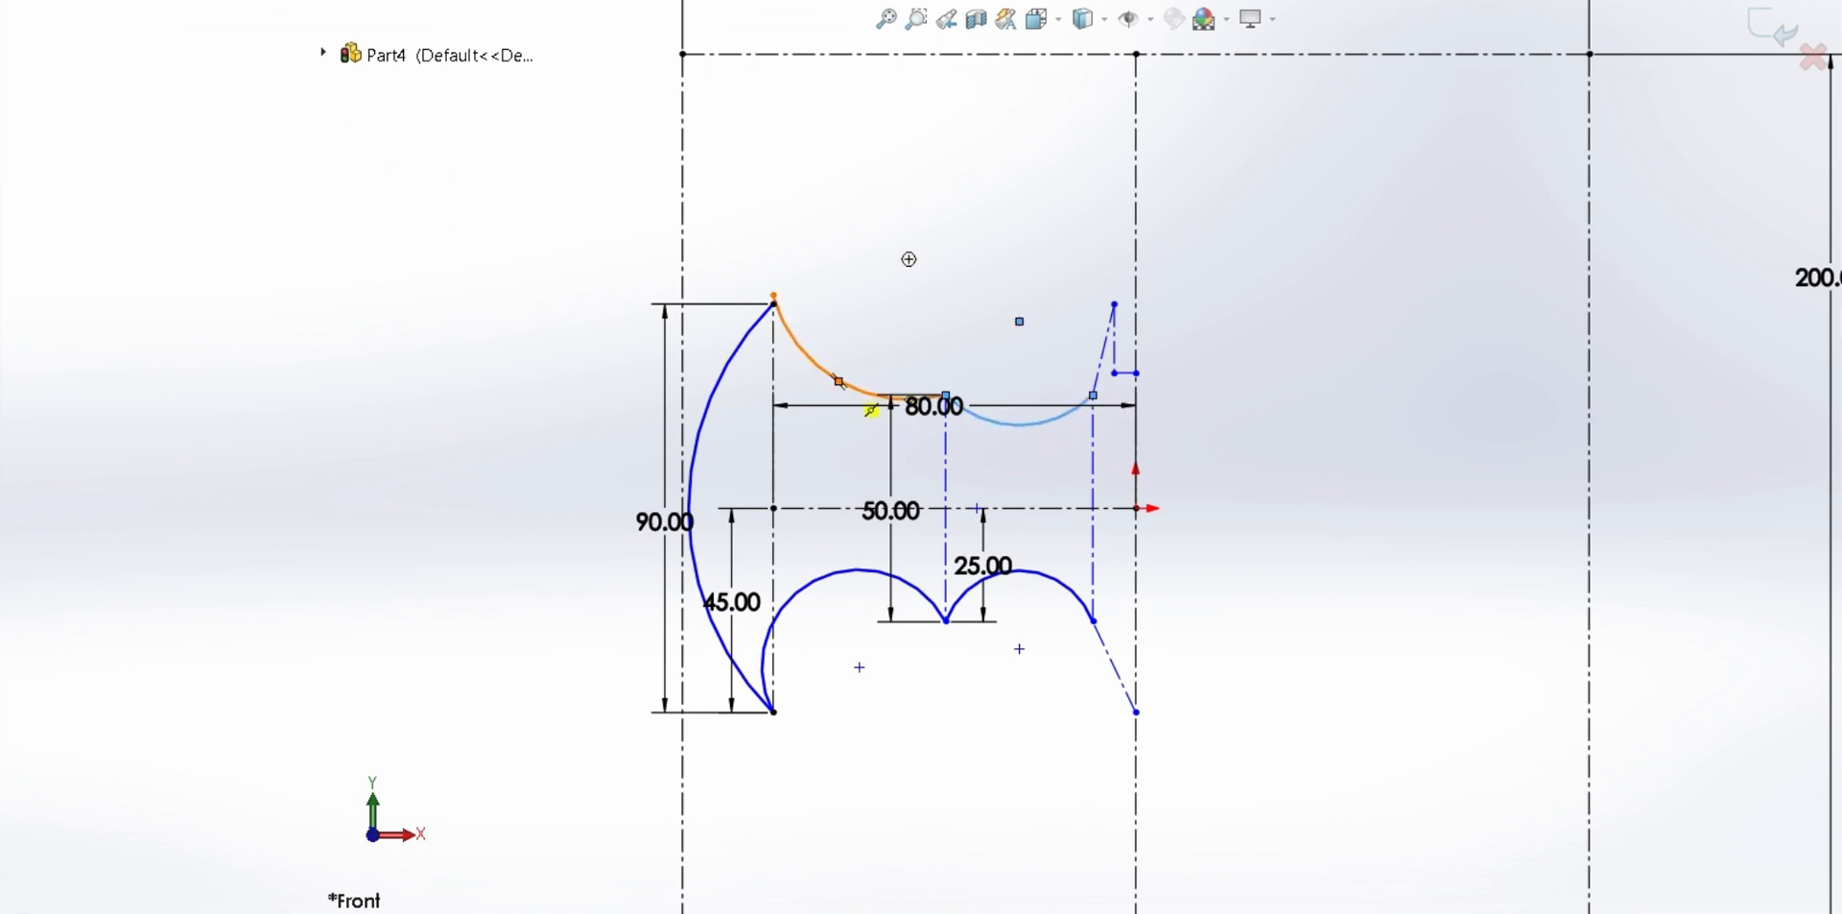
Replace the upper outer arc with a three-point arc of radius about 22 joining the upper ends of the 90-long and 50-long centerlines
{"action": "left_click", "coordinate": [839, 381]}
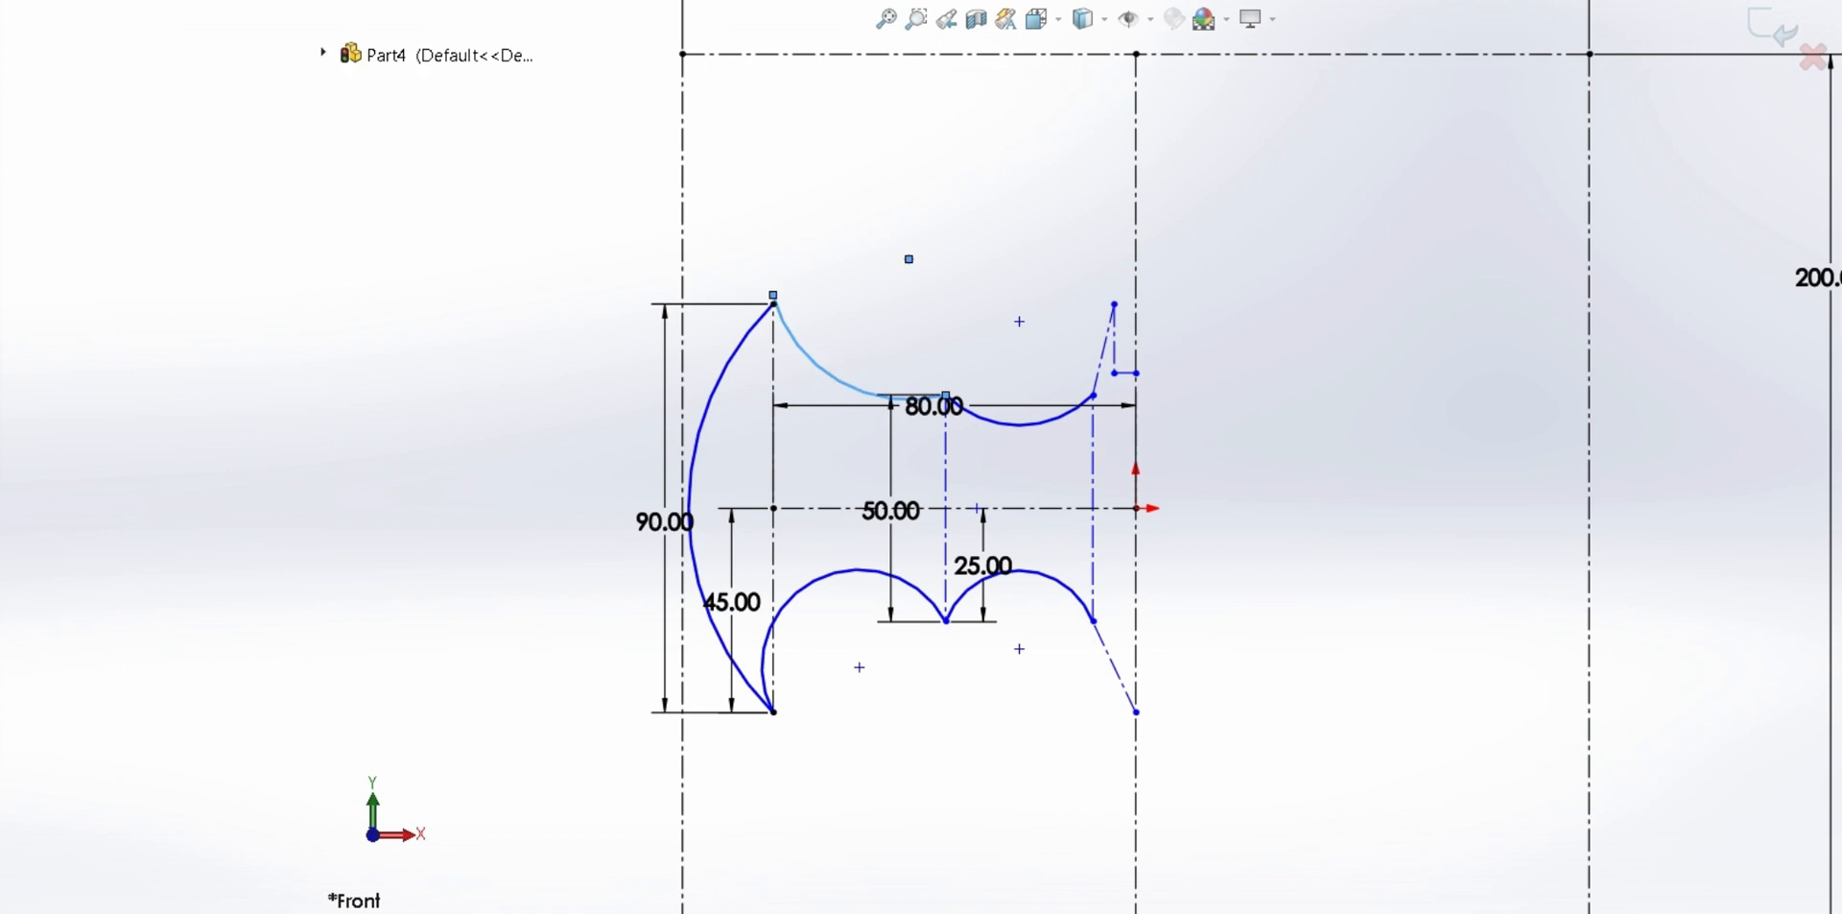
{"action": "key", "text": "Delete"}
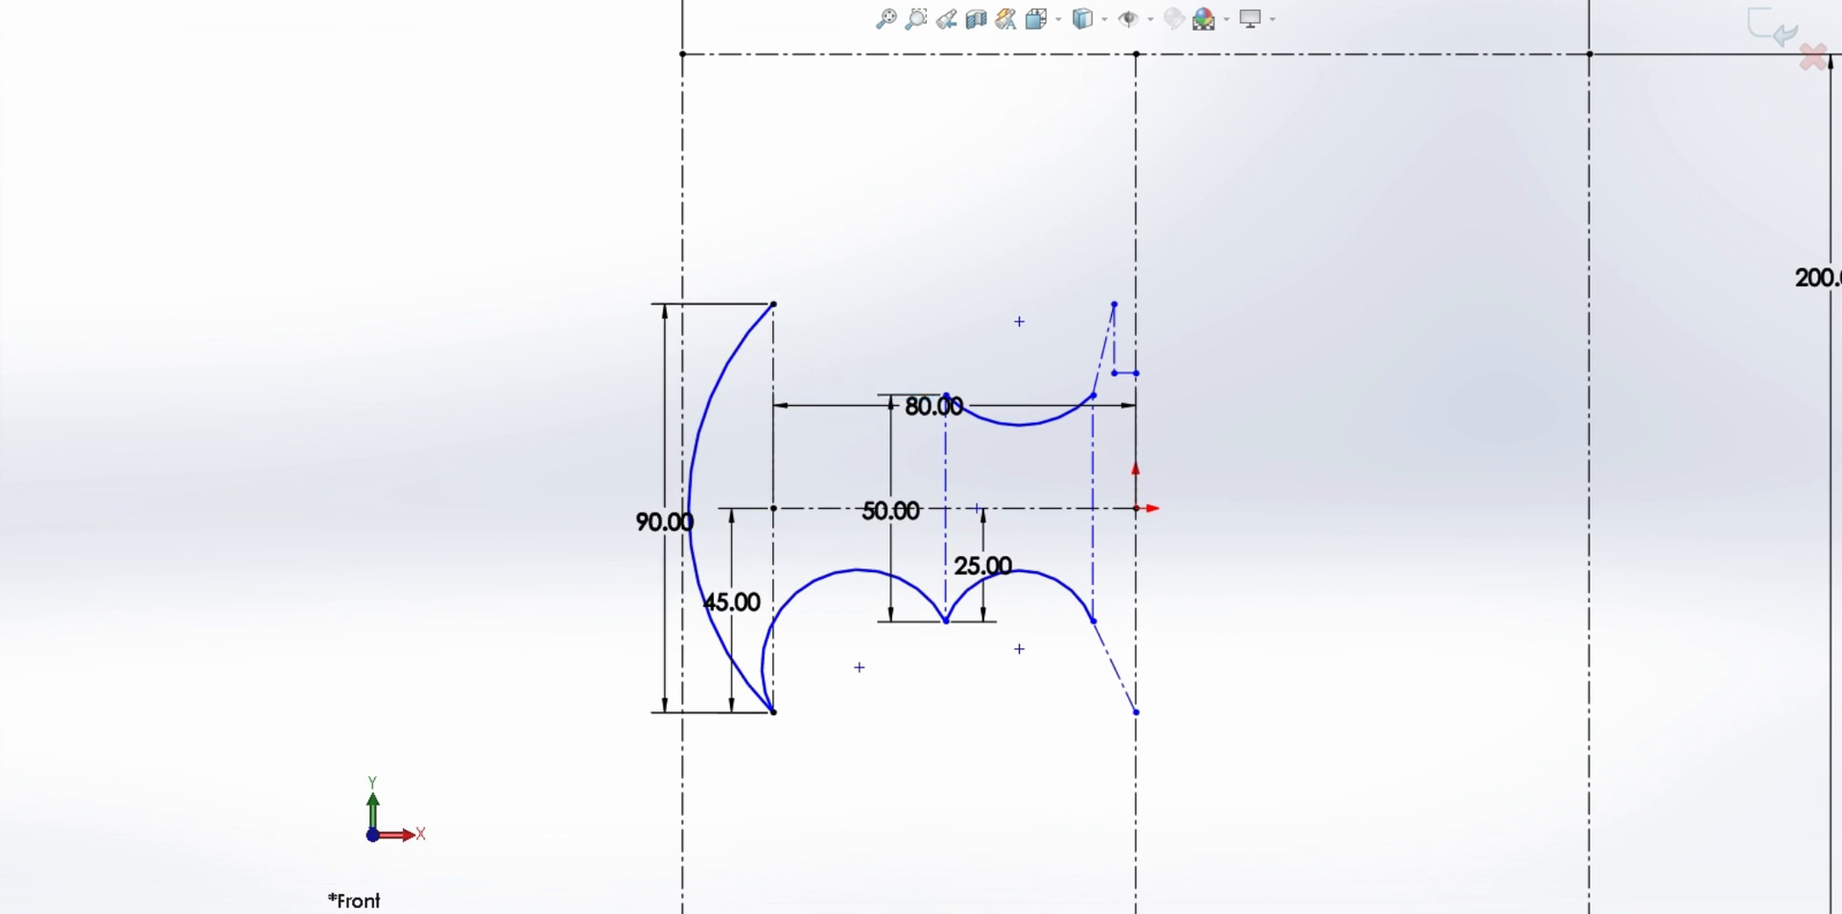
{"action": "left_click", "coordinate": [773, 304]}
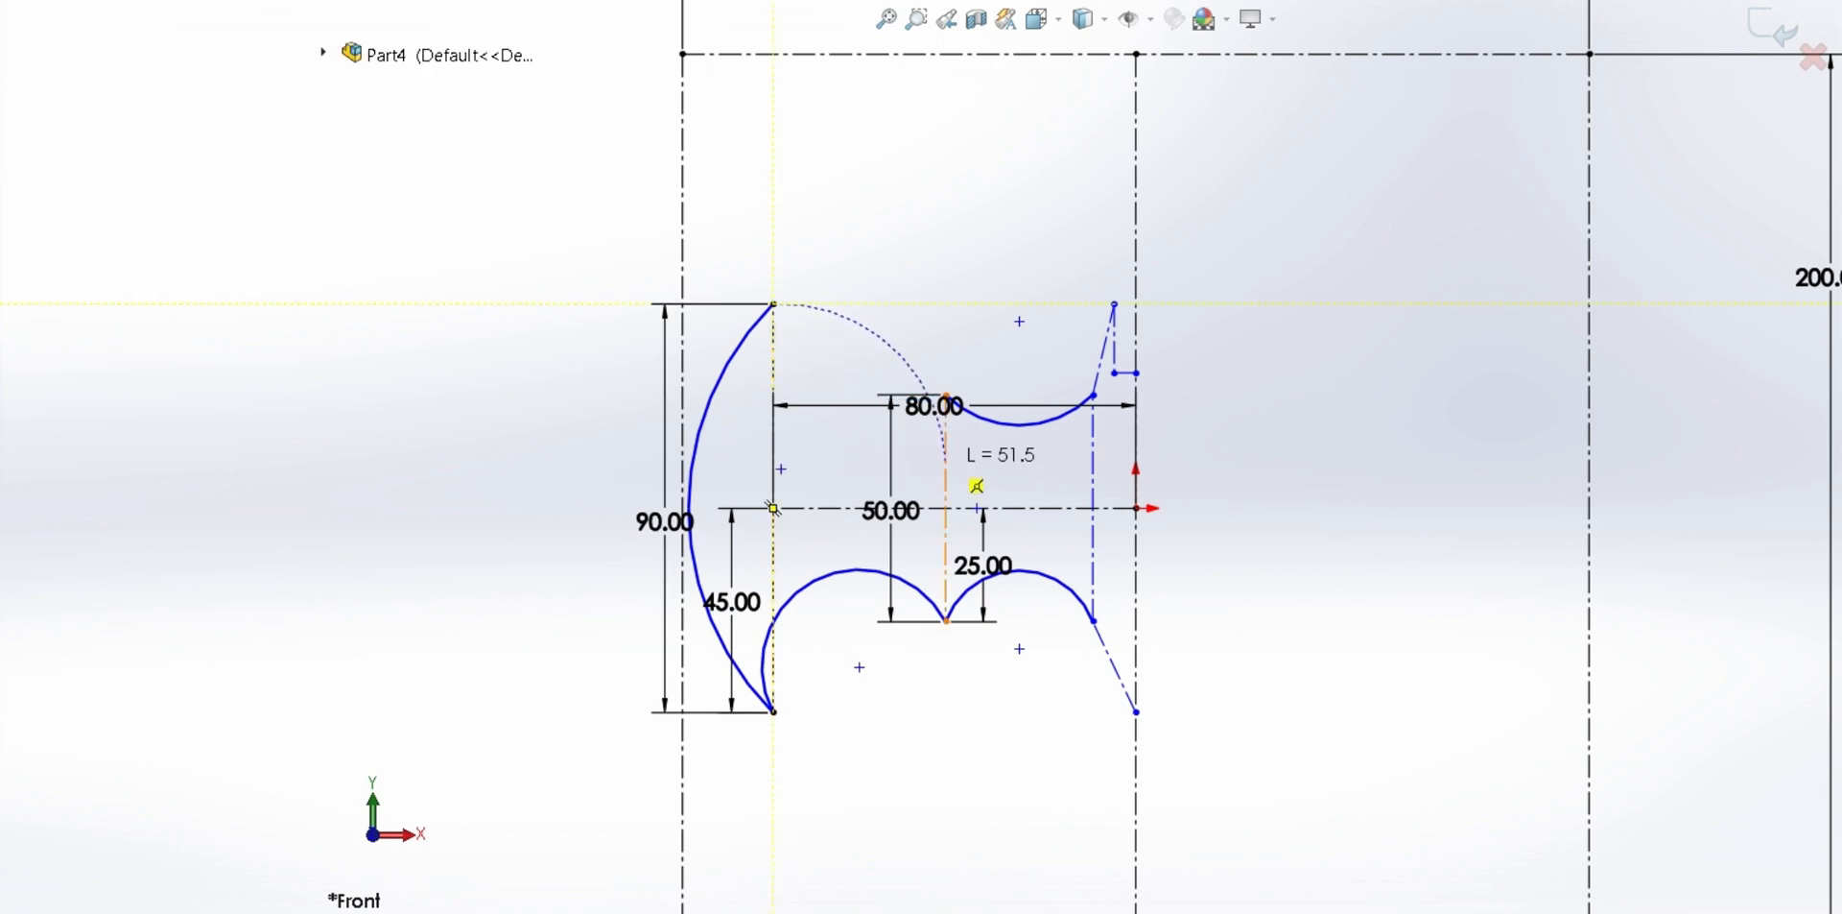
{"action": "left_click", "coordinate": [946, 395]}
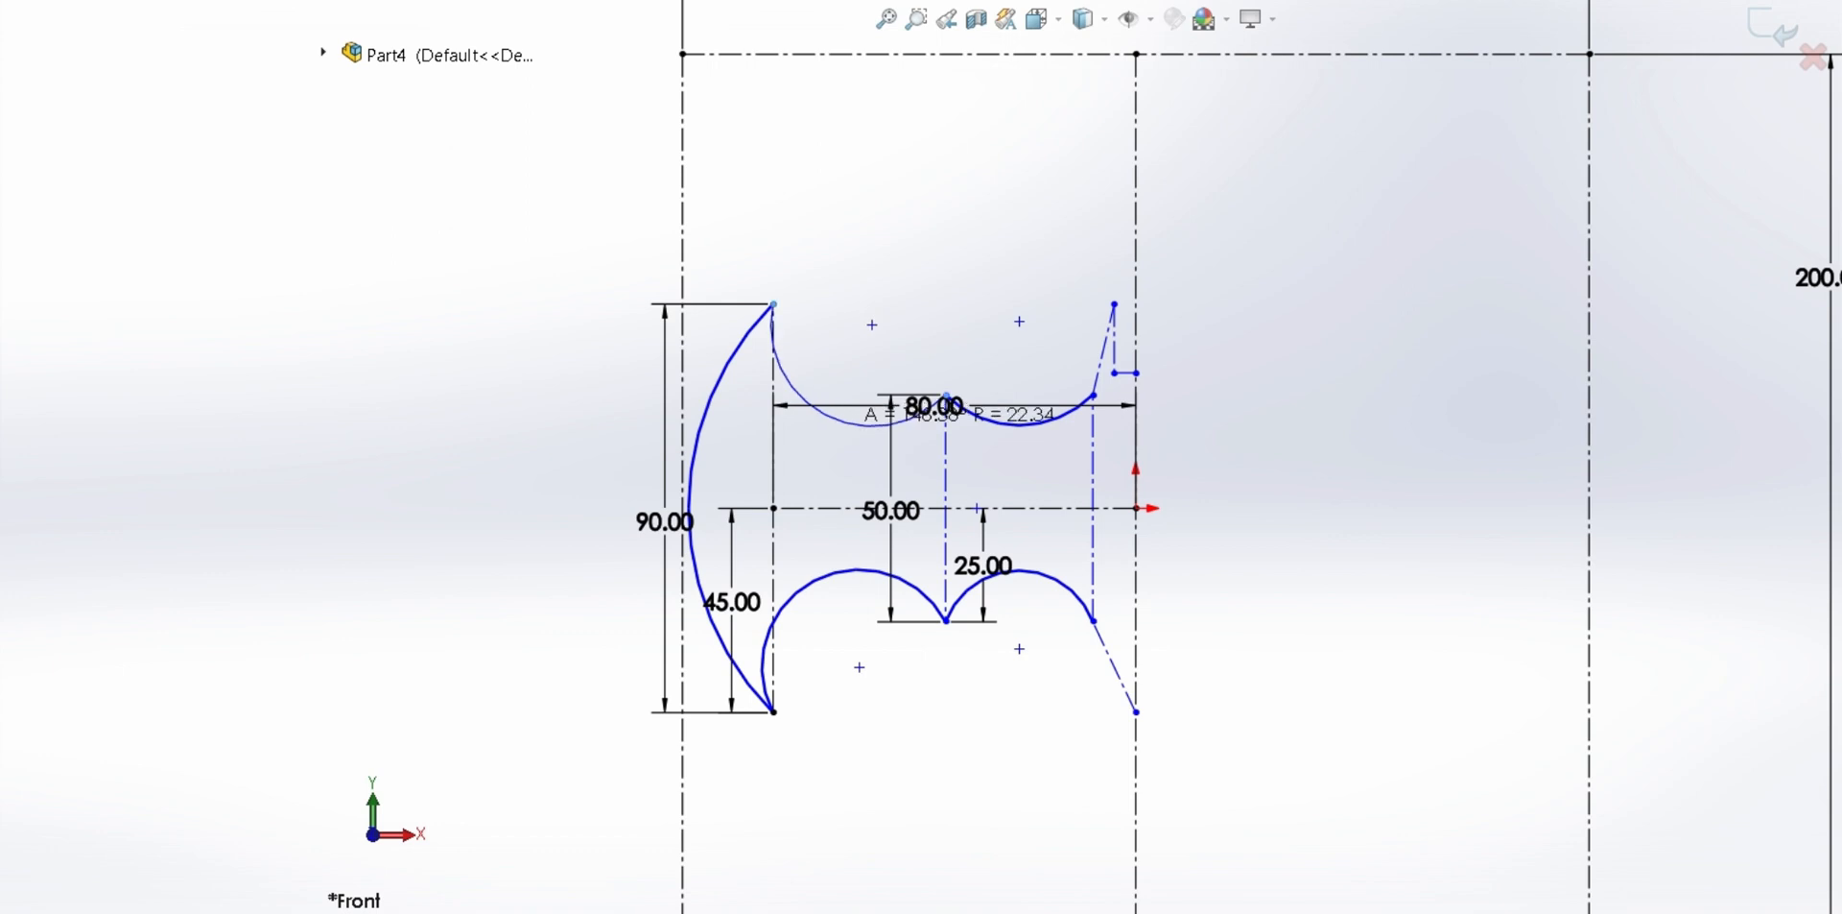
{"action": "left_click", "coordinate": [828, 417]}
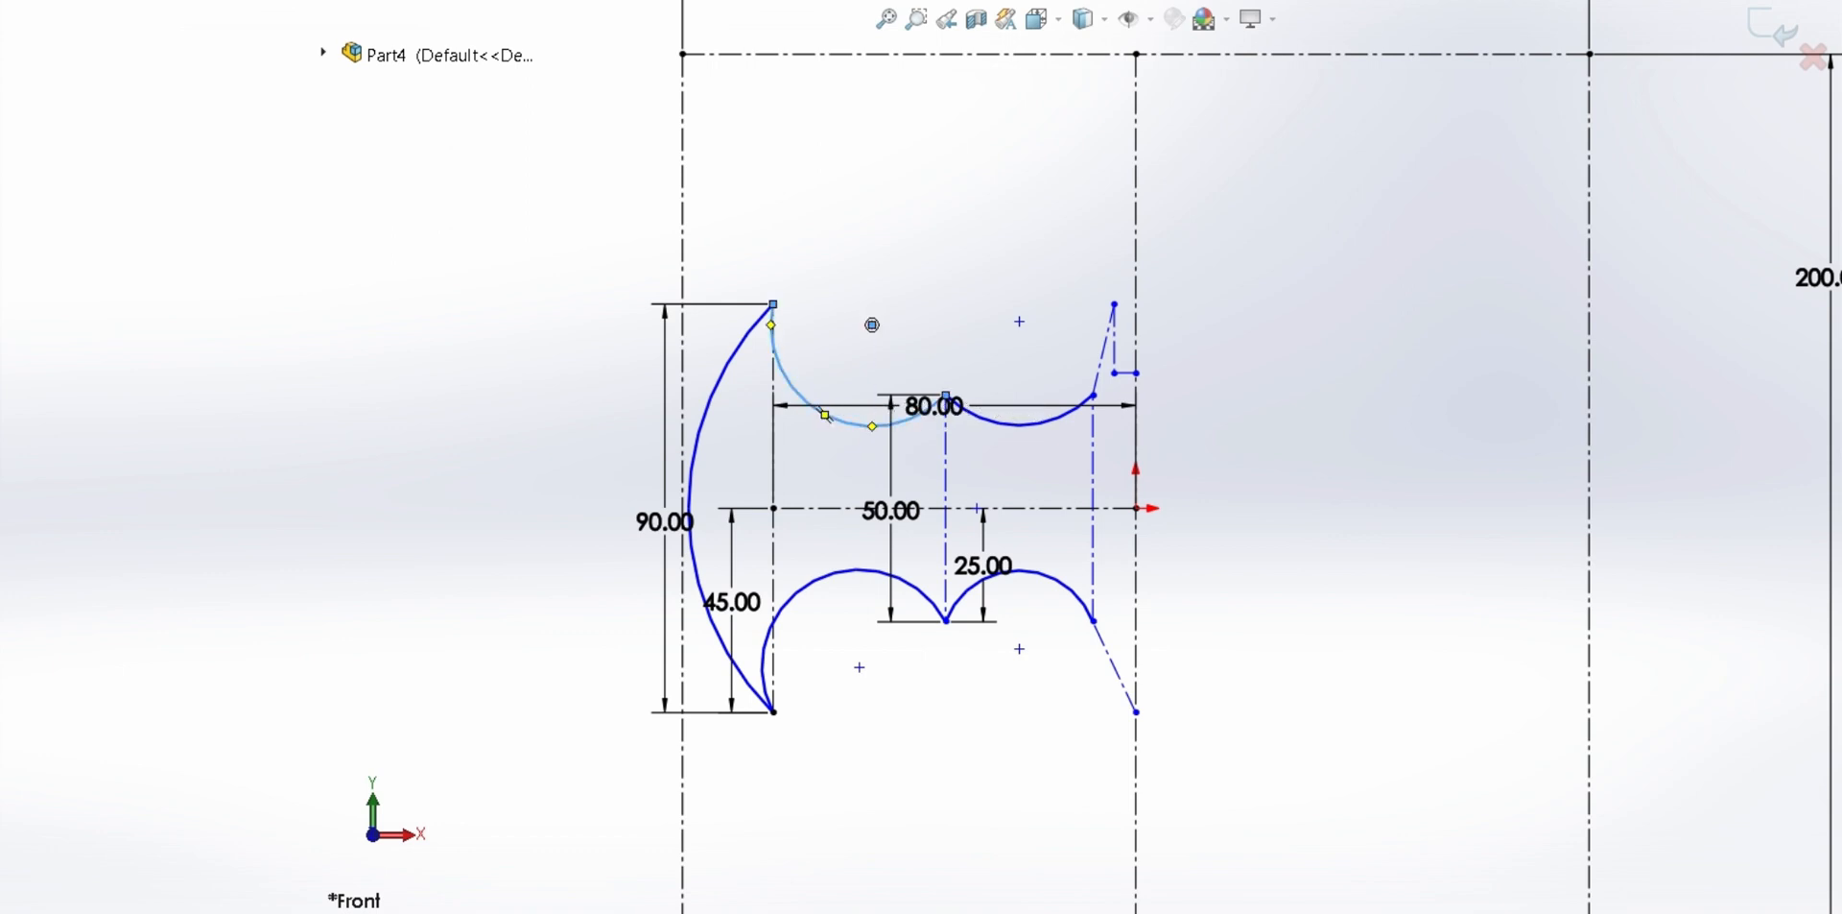
Trace solid lines over the lower slanted centerline and over the ear's slanted, vertical and short horizontal centerlines up to the vertical axis
{"action": "key", "text": "Escape"}
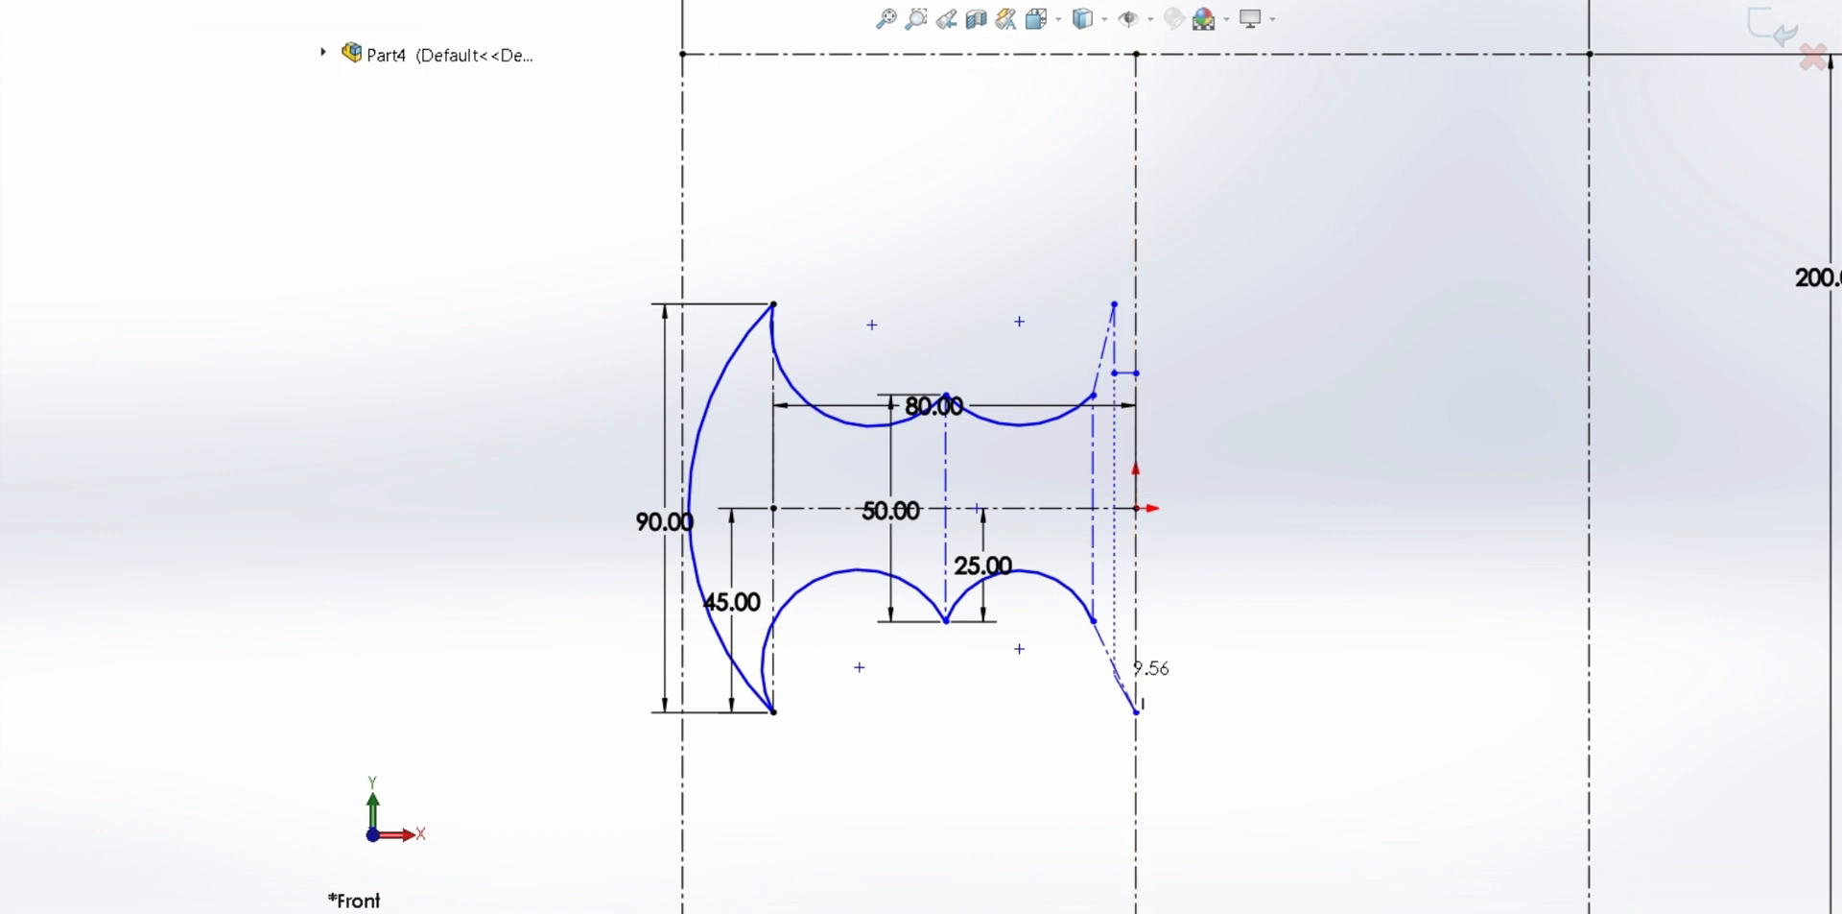
{"action": "left_click", "coordinate": [1114, 666]}
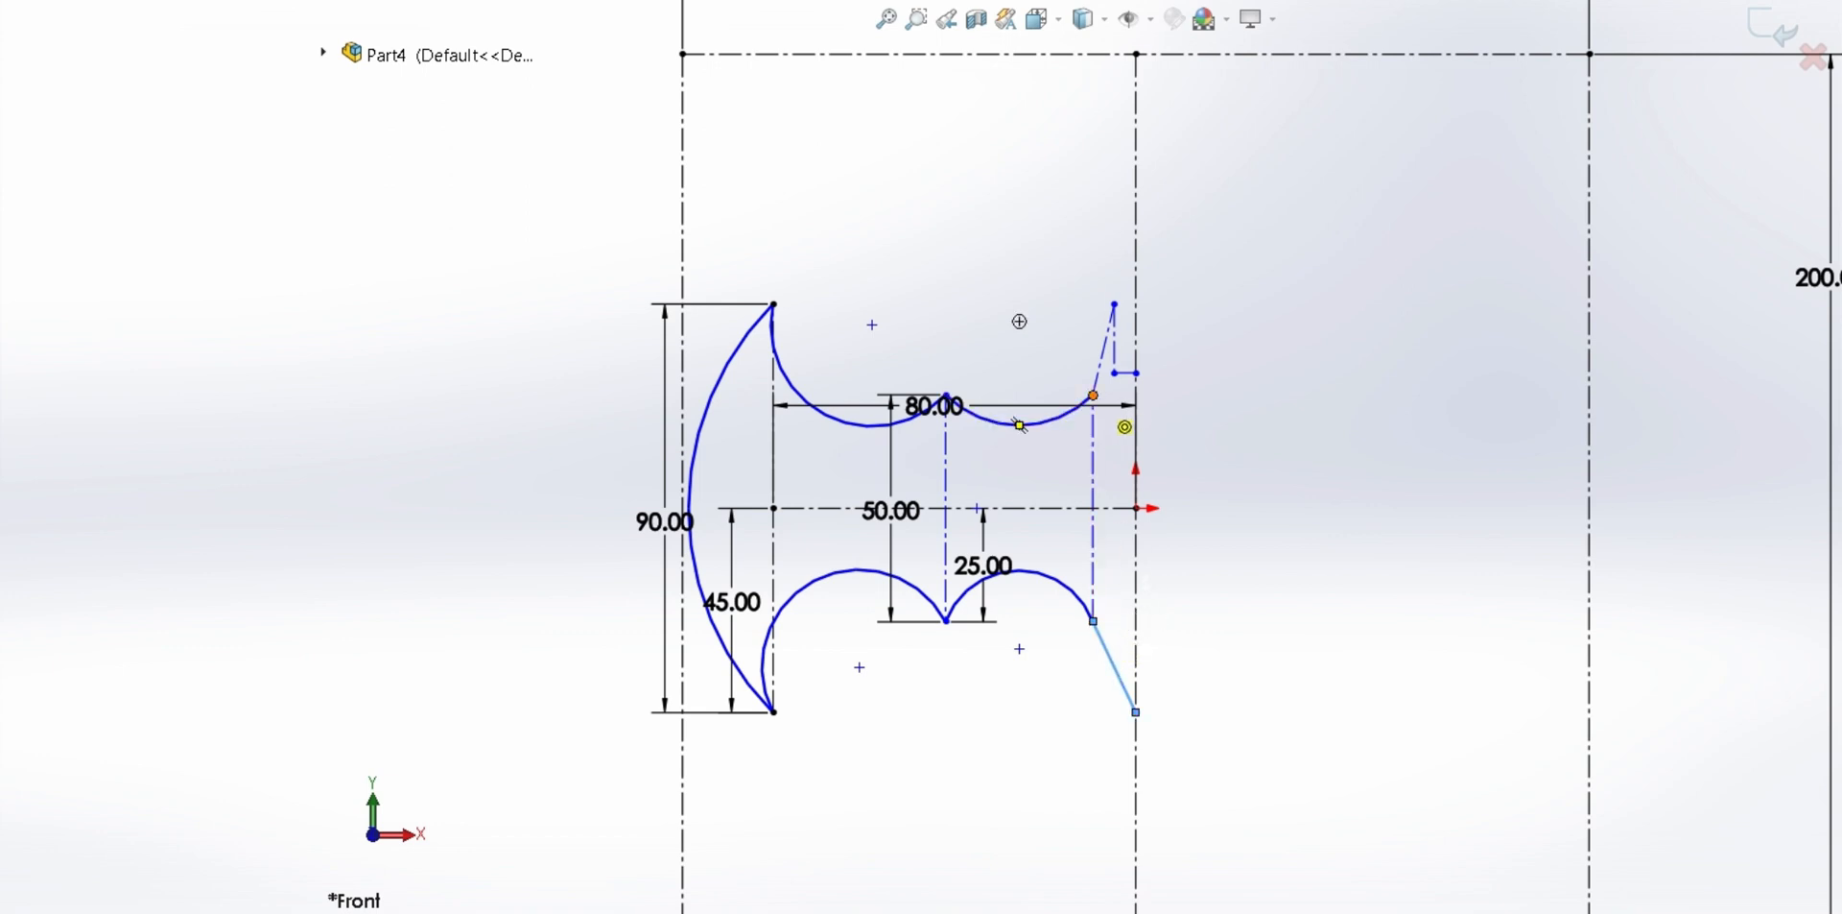
{"action": "left_click", "coordinate": [1093, 394]}
{"action": "left_click", "coordinate": [1114, 304]}
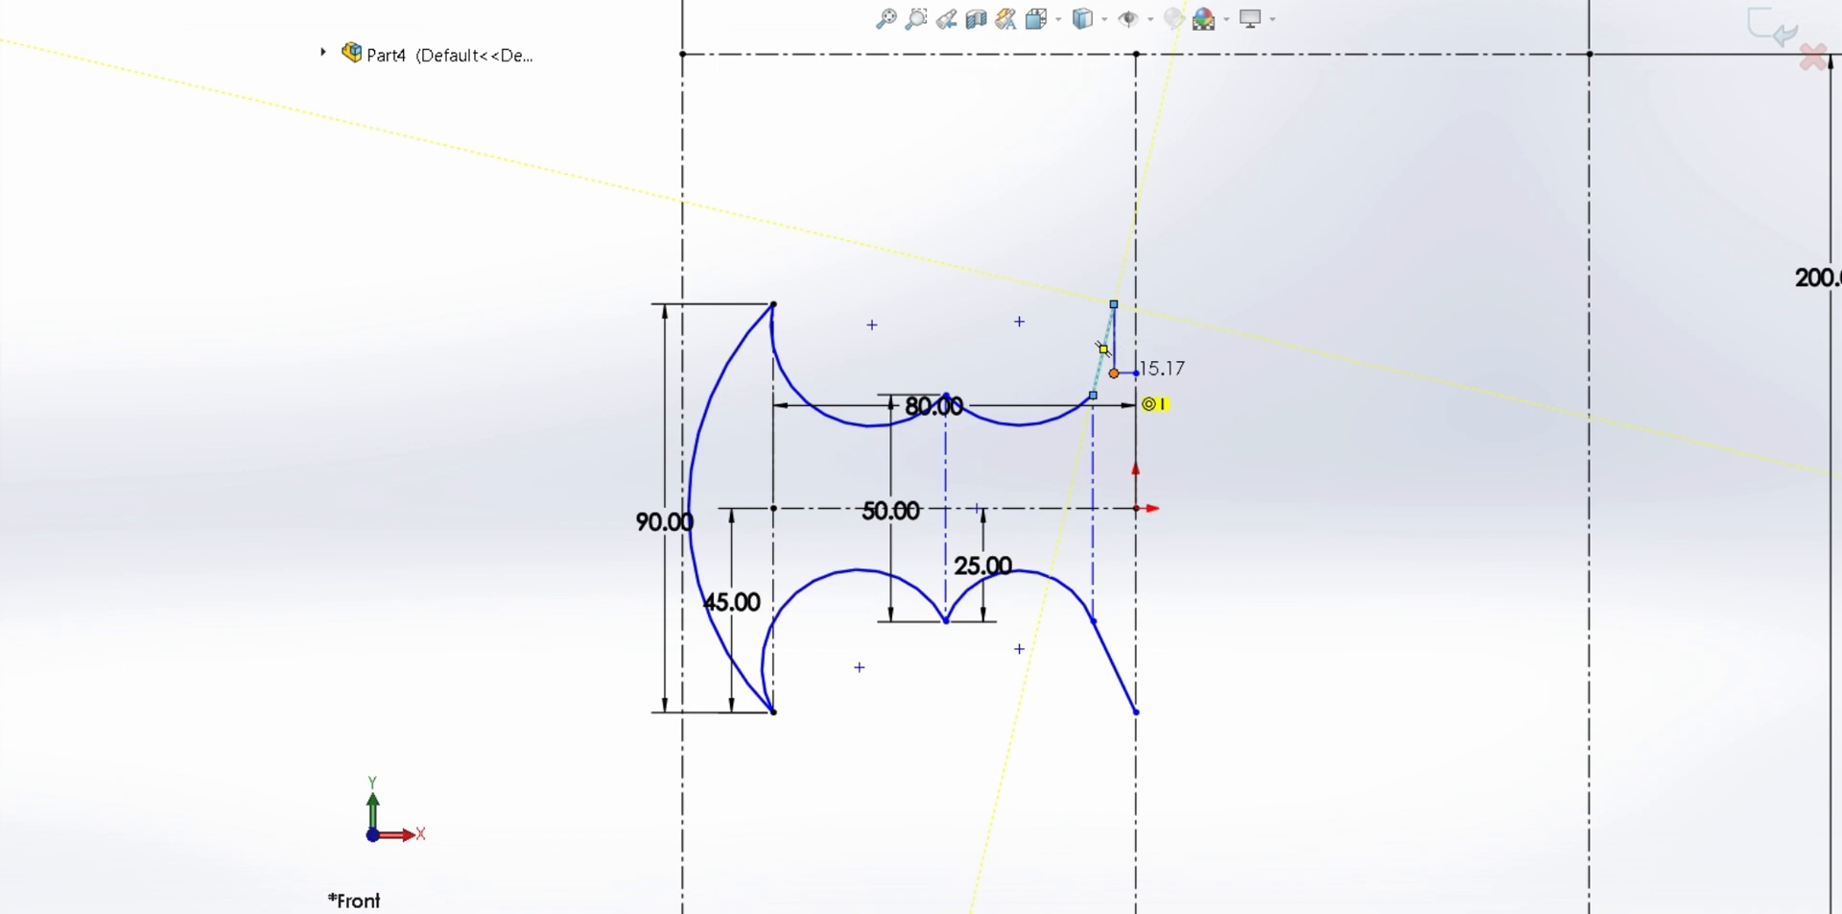
{"action": "left_click", "coordinate": [1114, 372]}
{"action": "double_click", "coordinate": [1136, 372]}
Close the half-profile with a vertical line along the axis from the ear notch's base to the lower tip
{"action": "left_click", "coordinate": [1136, 372]}
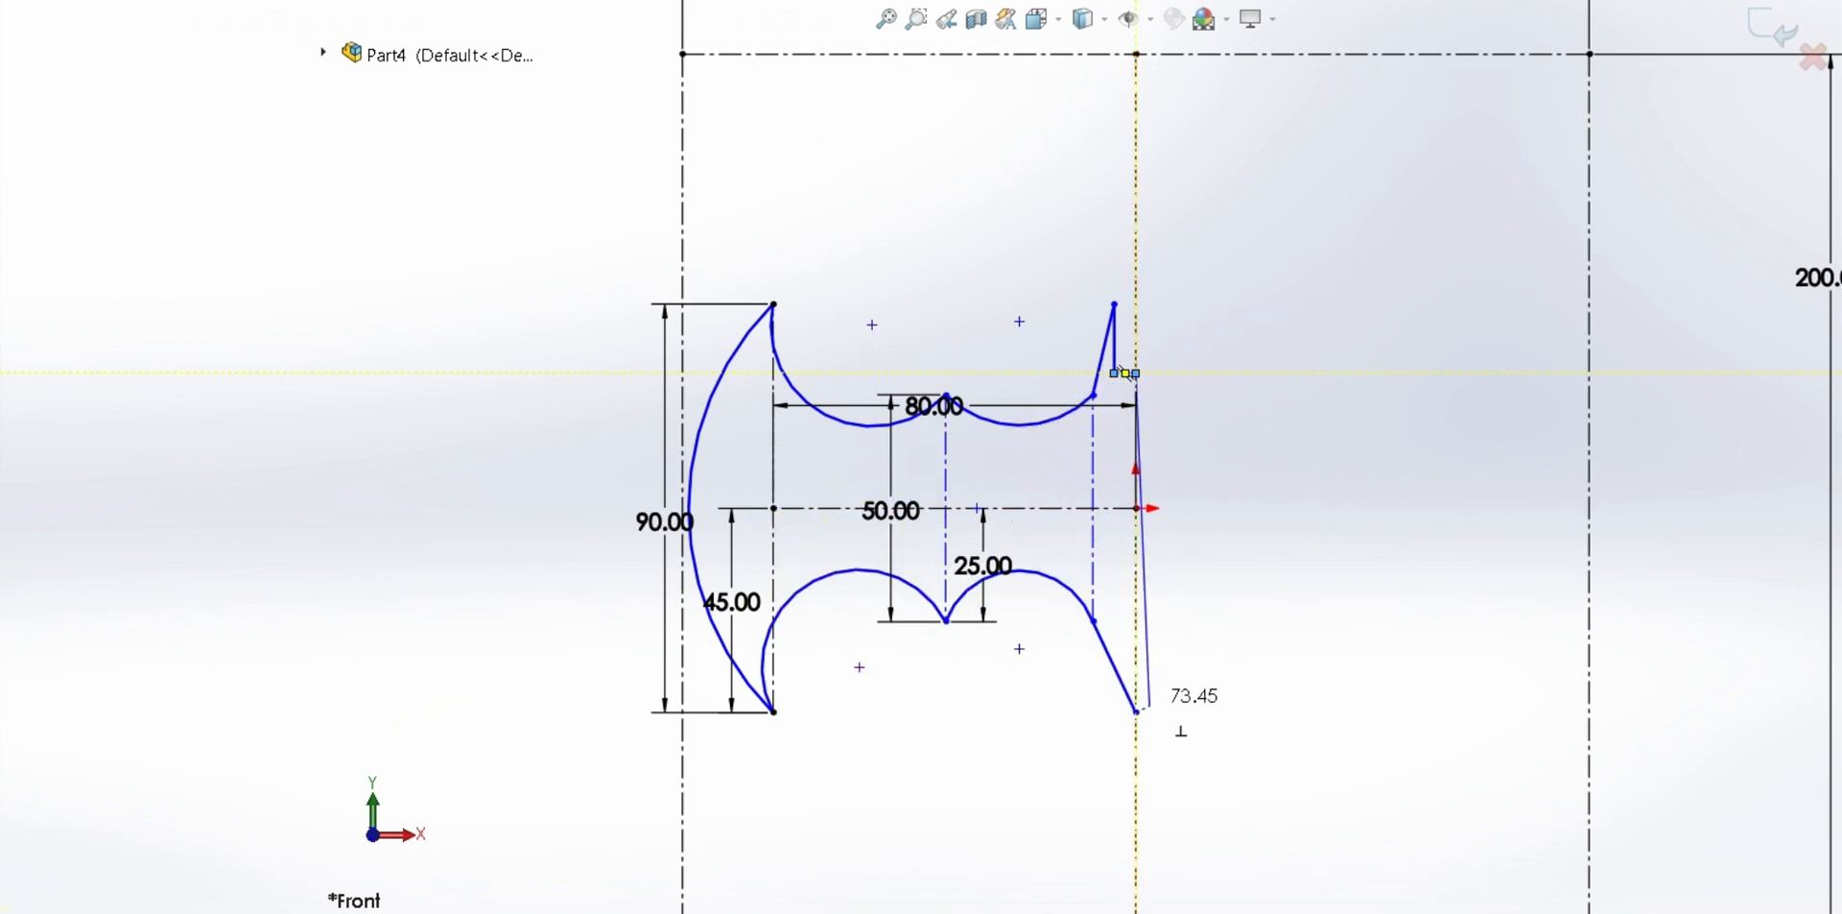
{"action": "left_click", "coordinate": [1136, 711]}
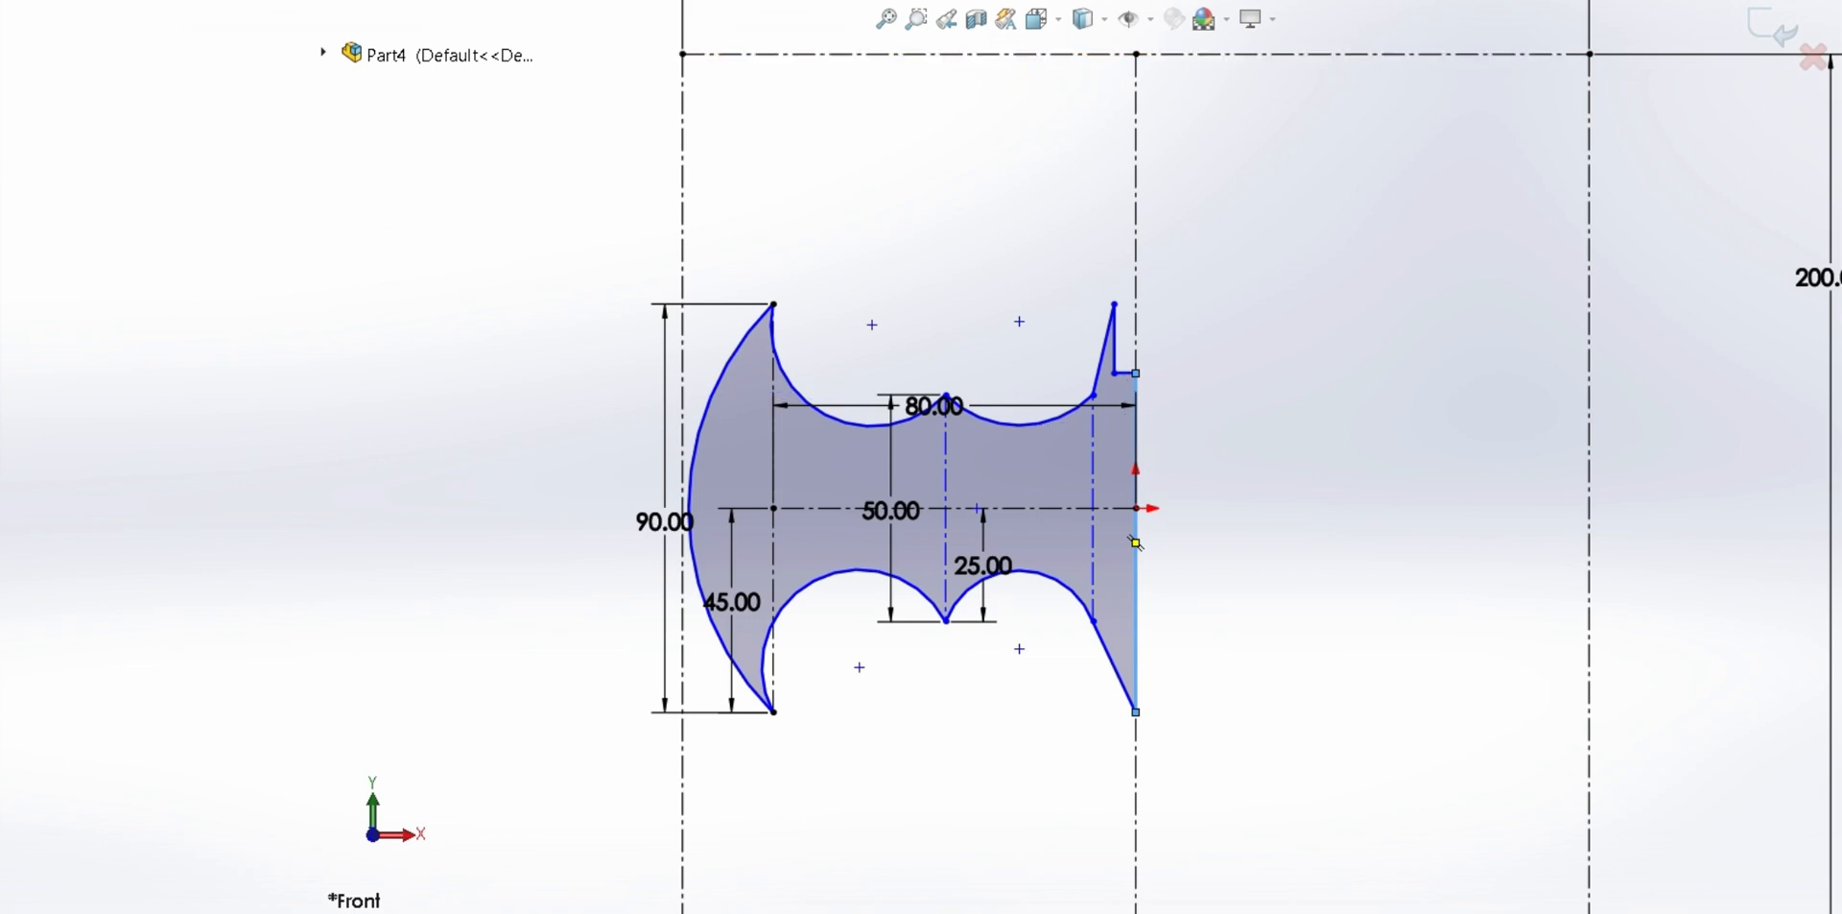
{"action": "key", "text": "Escape"}
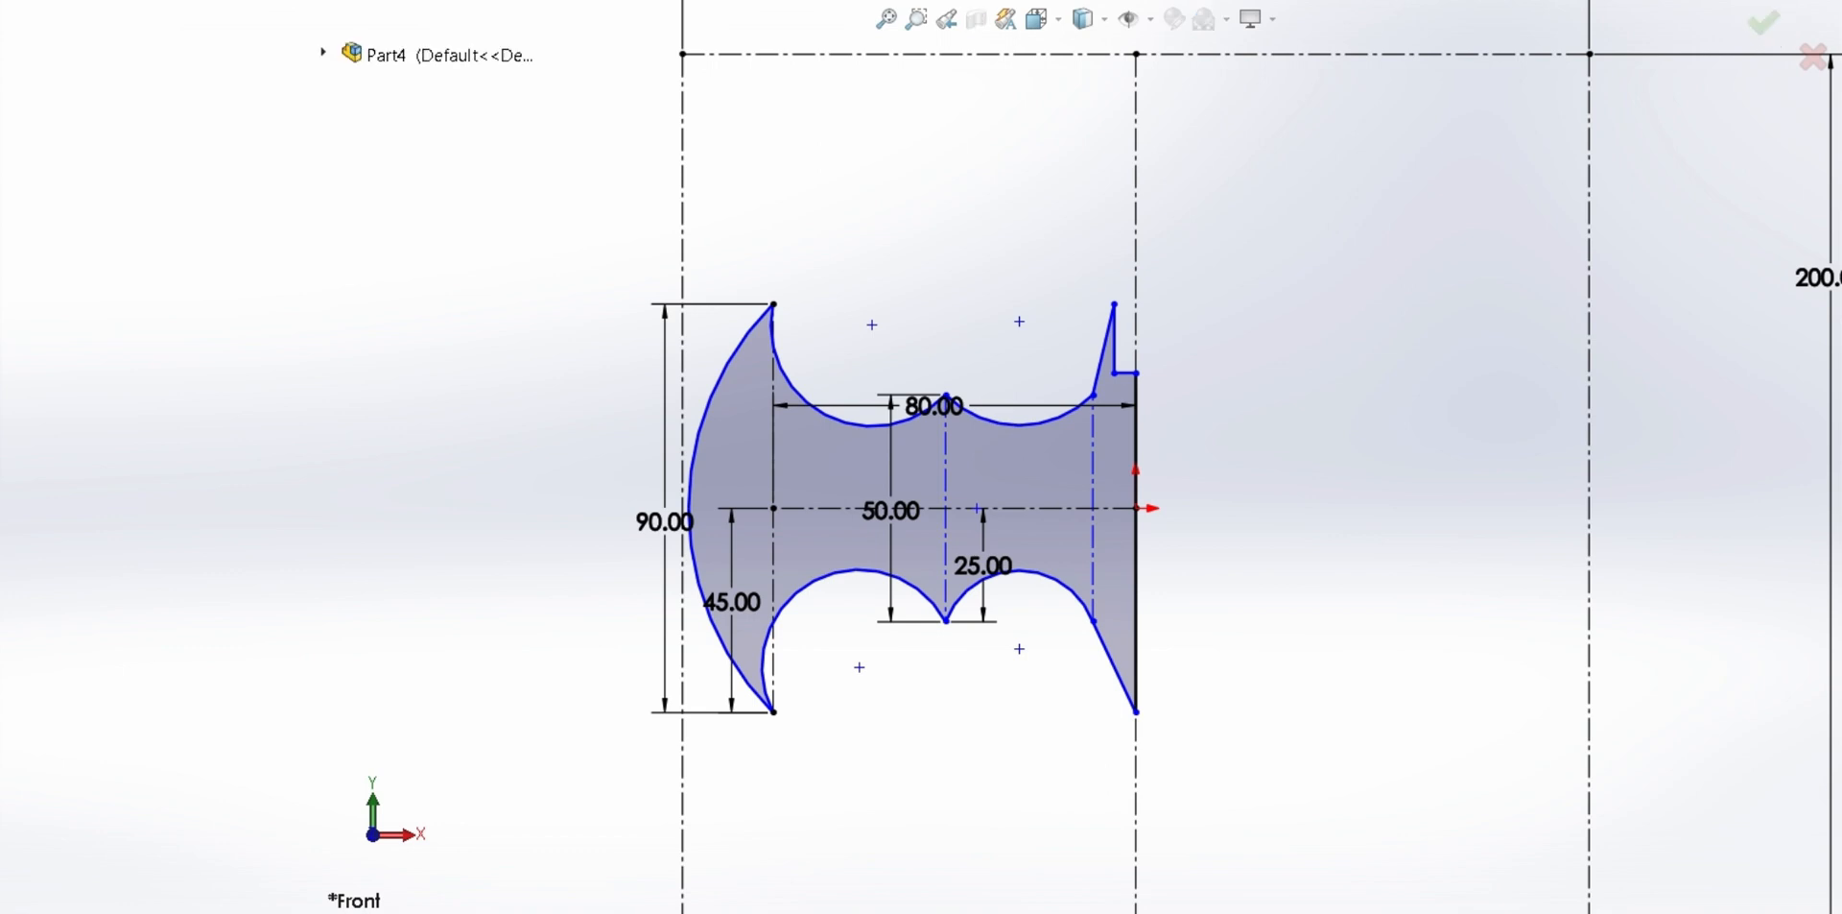
Mirror the closed half-profile about the vertical centerline through the origin
{"action": "left_click", "coordinate": [845, 479]}
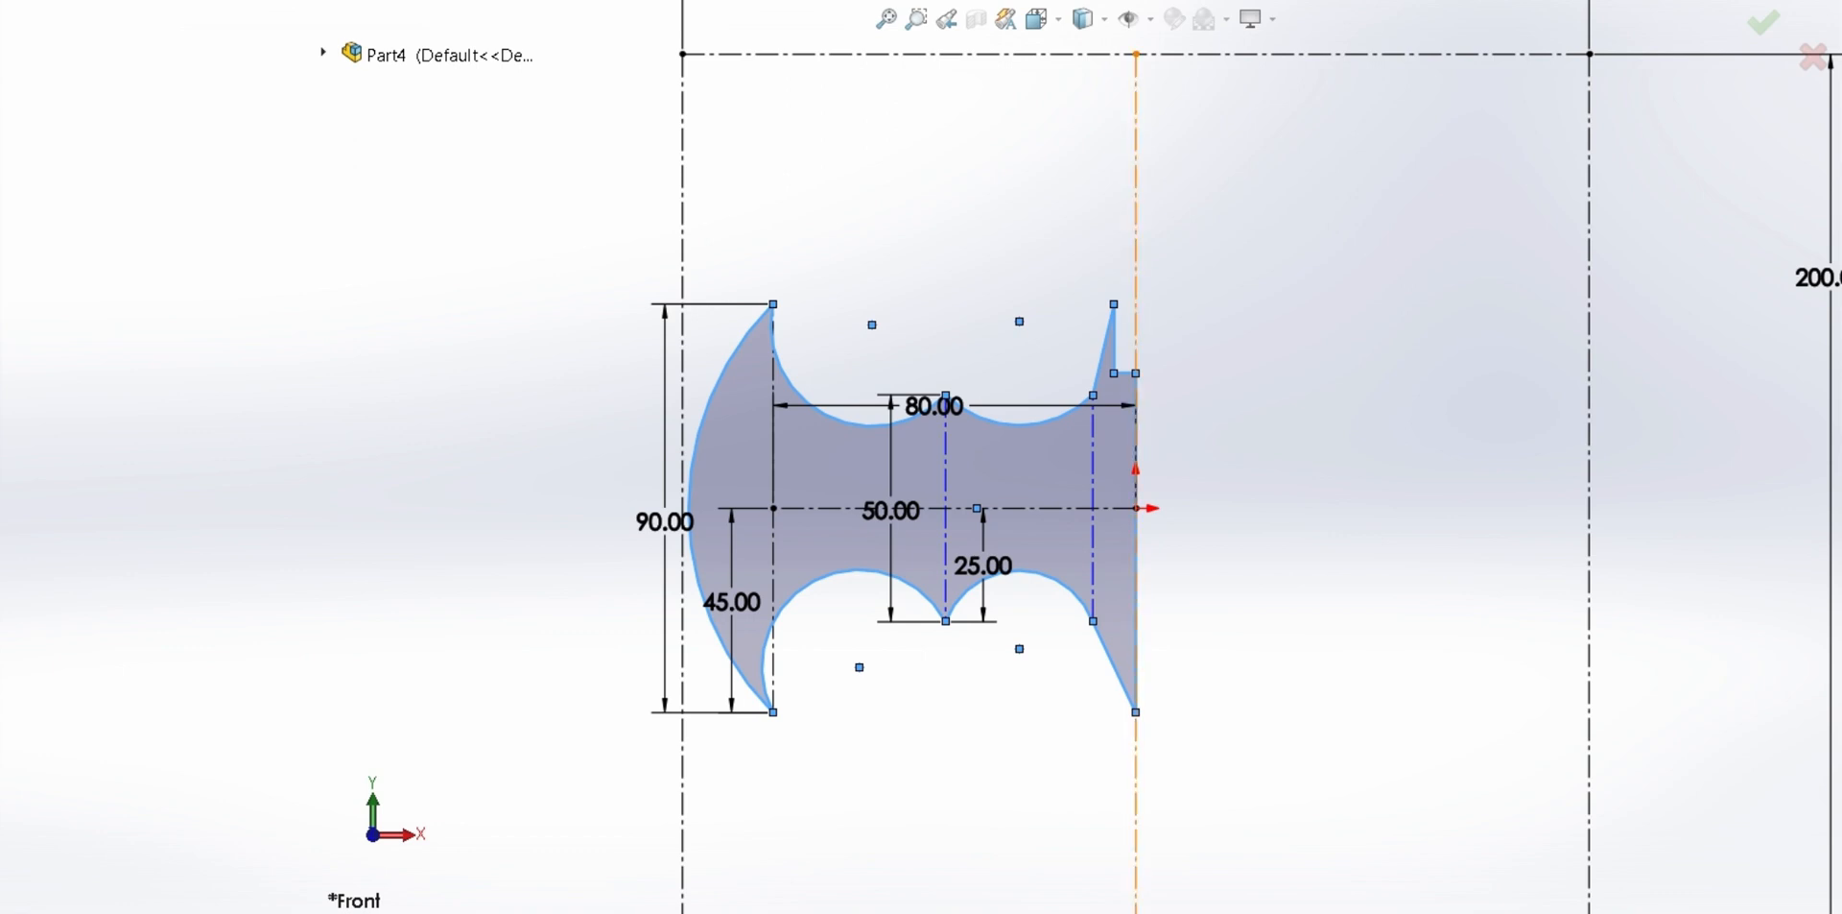
{"action": "left_click", "coordinate": [1136, 213]}
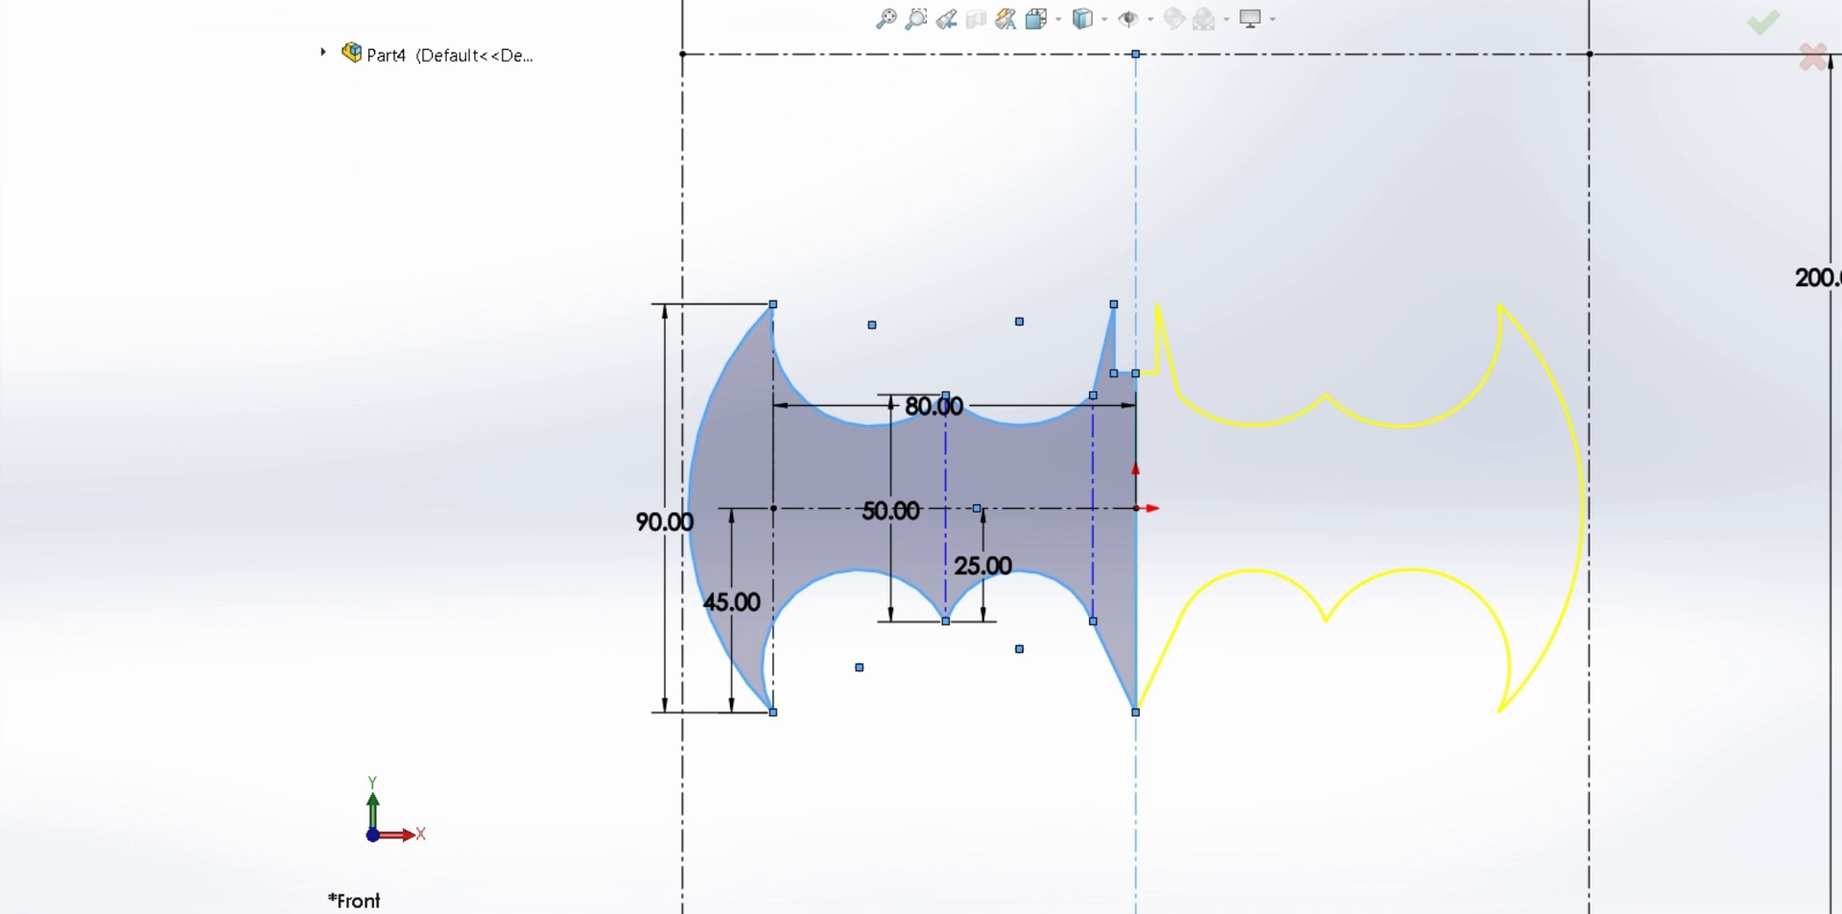
{"action": "key", "text": "Return"}
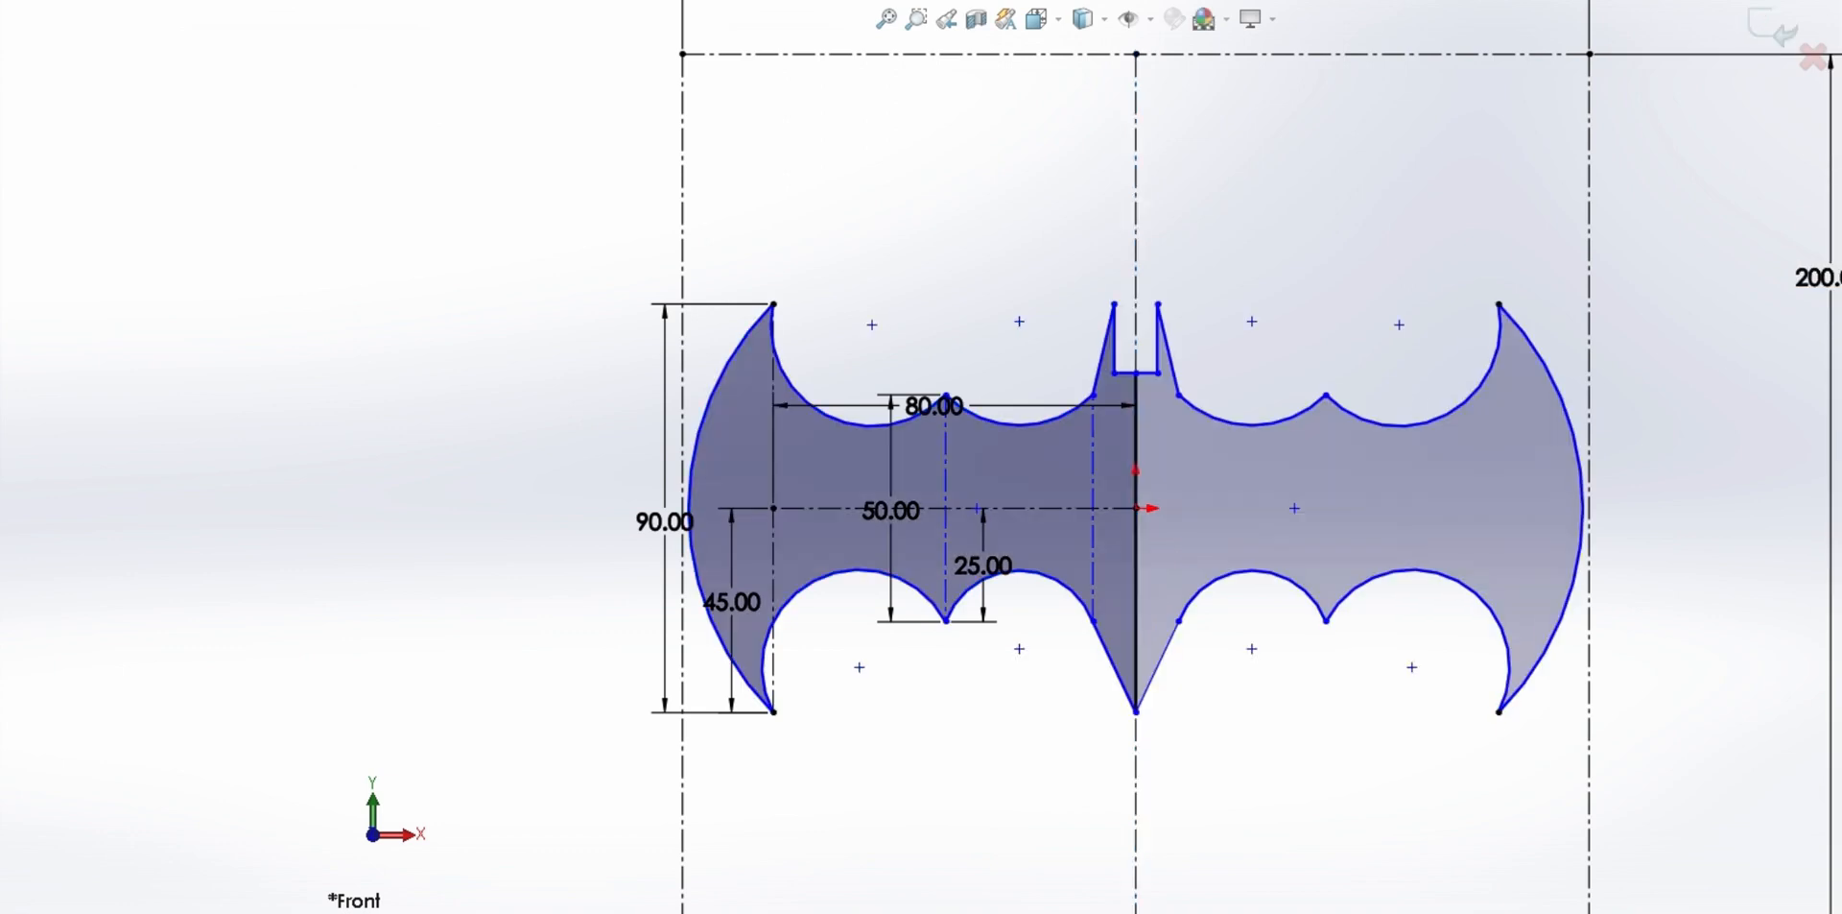
Trim away the solid vertical line that divides the two halves of the bat profile
{"action": "scroll", "coordinate": [1266, 597], "scroll_direction": "up", "scroll_amount": 5}
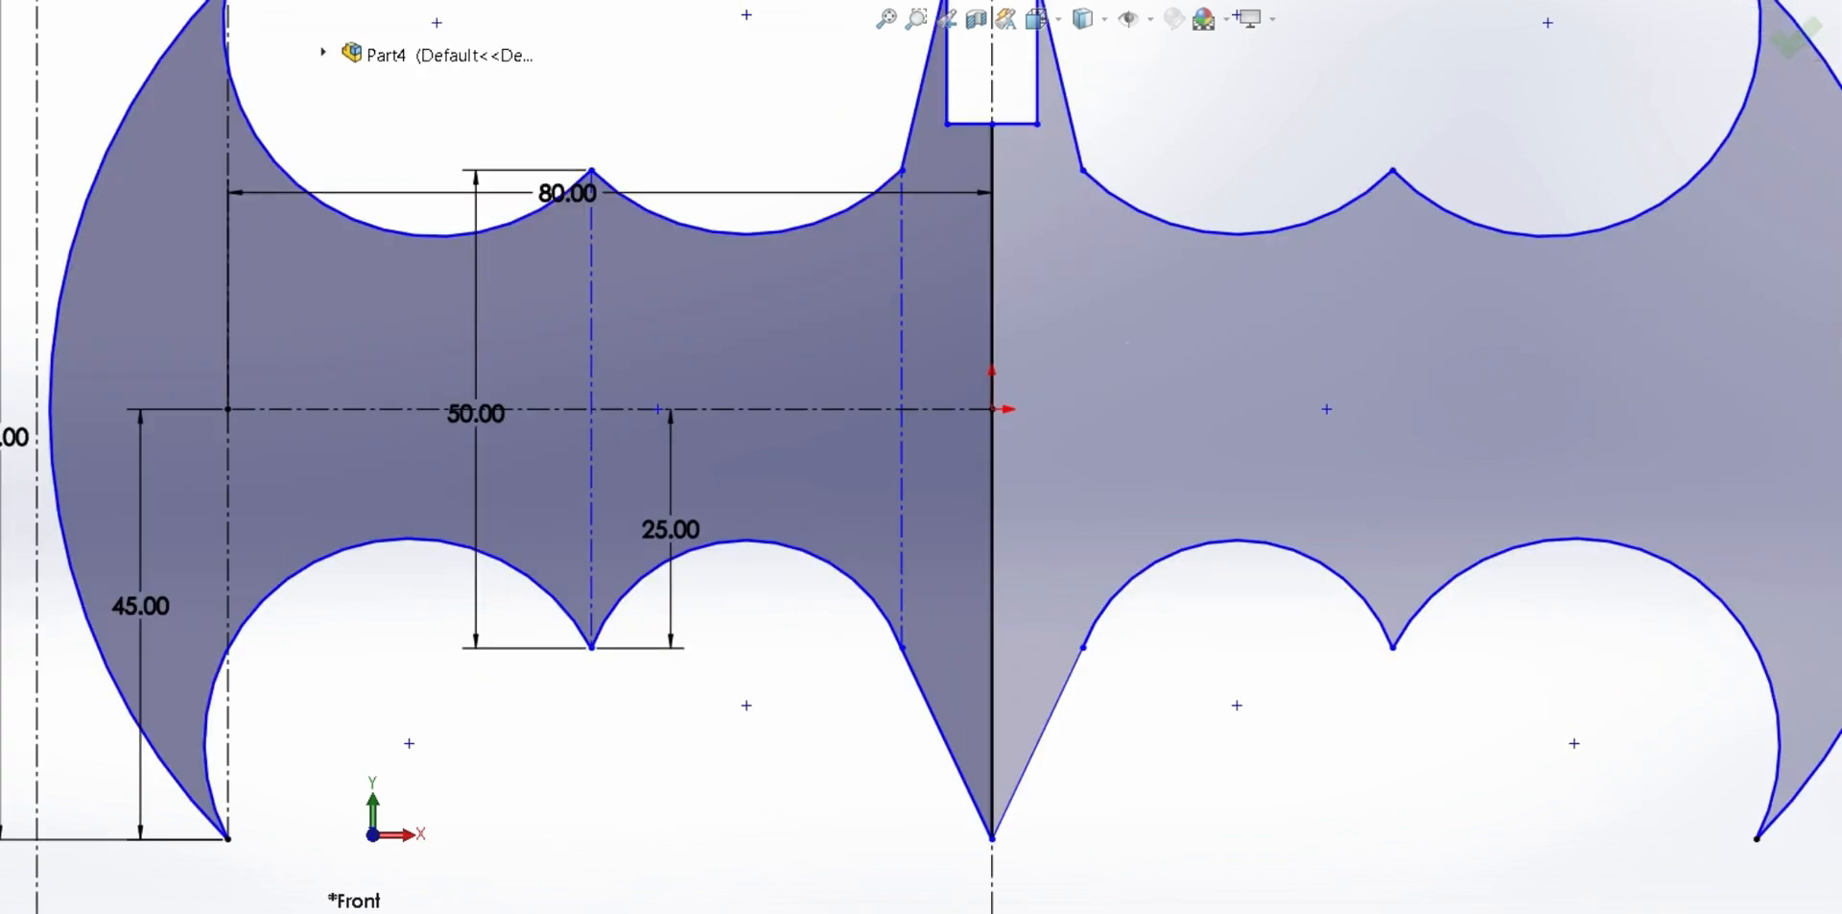
{"action": "left_click_drag", "start_coordinate": [1064, 472], "coordinate": [972, 534]}
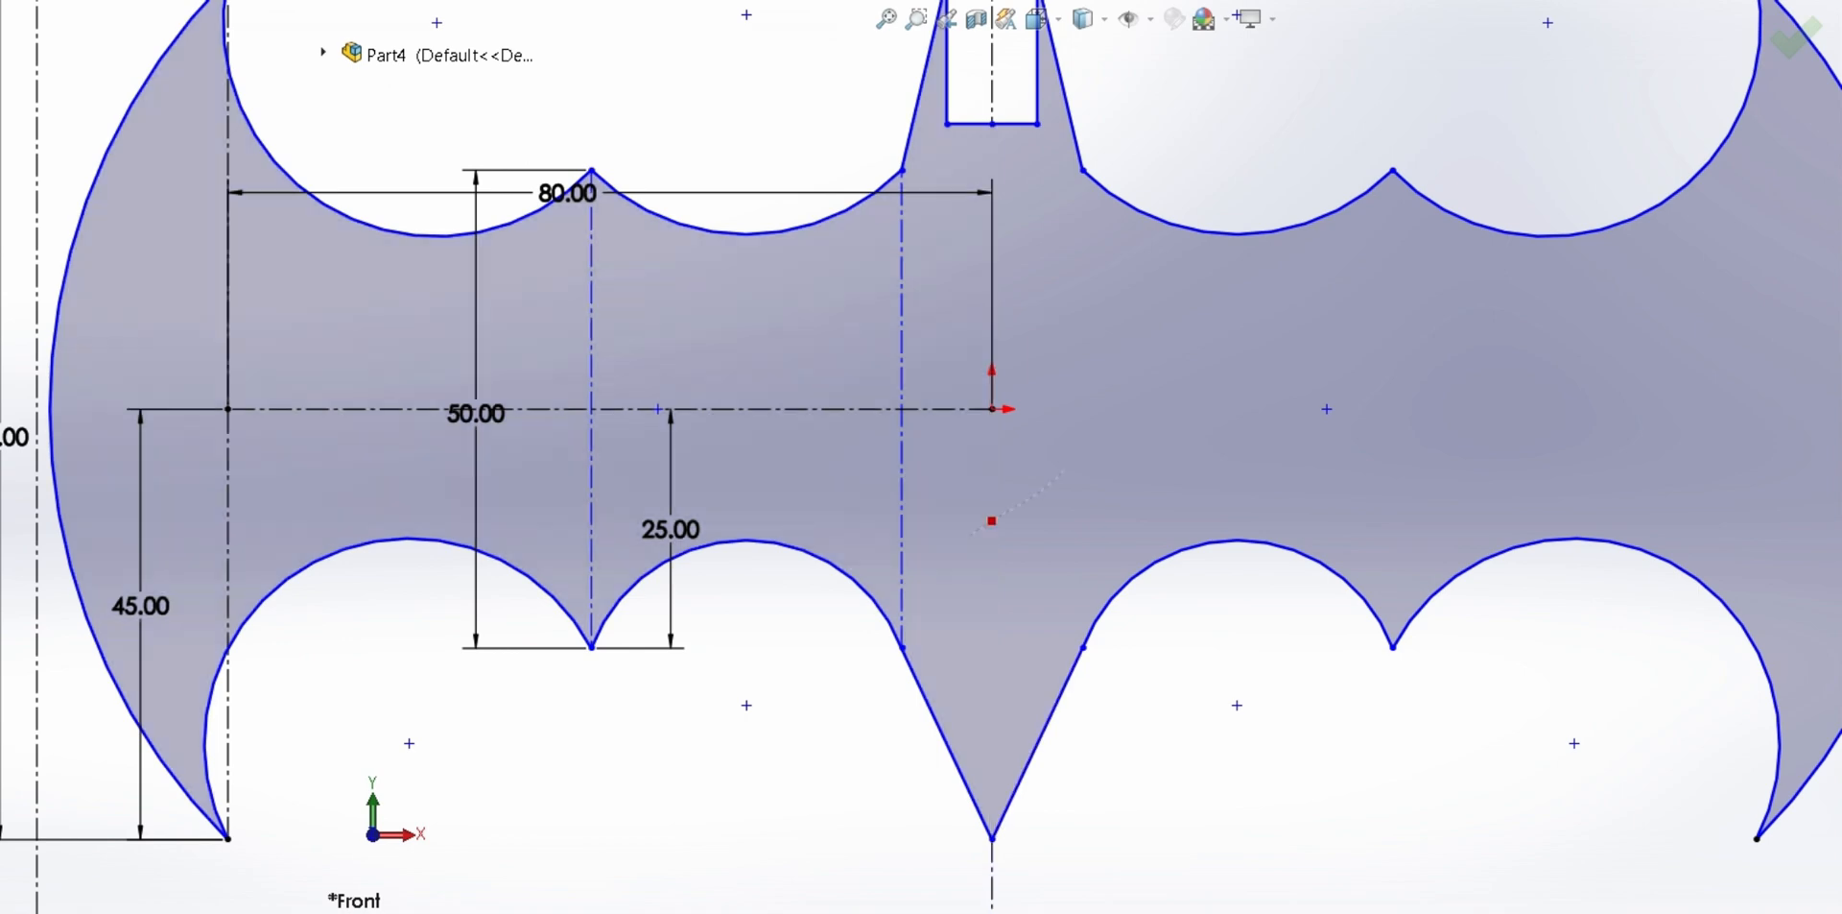
{"action": "scroll", "coordinate": [694, 401], "scroll_direction": "down", "scroll_amount": 3}
{"action": "scroll", "coordinate": [1074, 455], "scroll_direction": "up", "scroll_amount": 6}
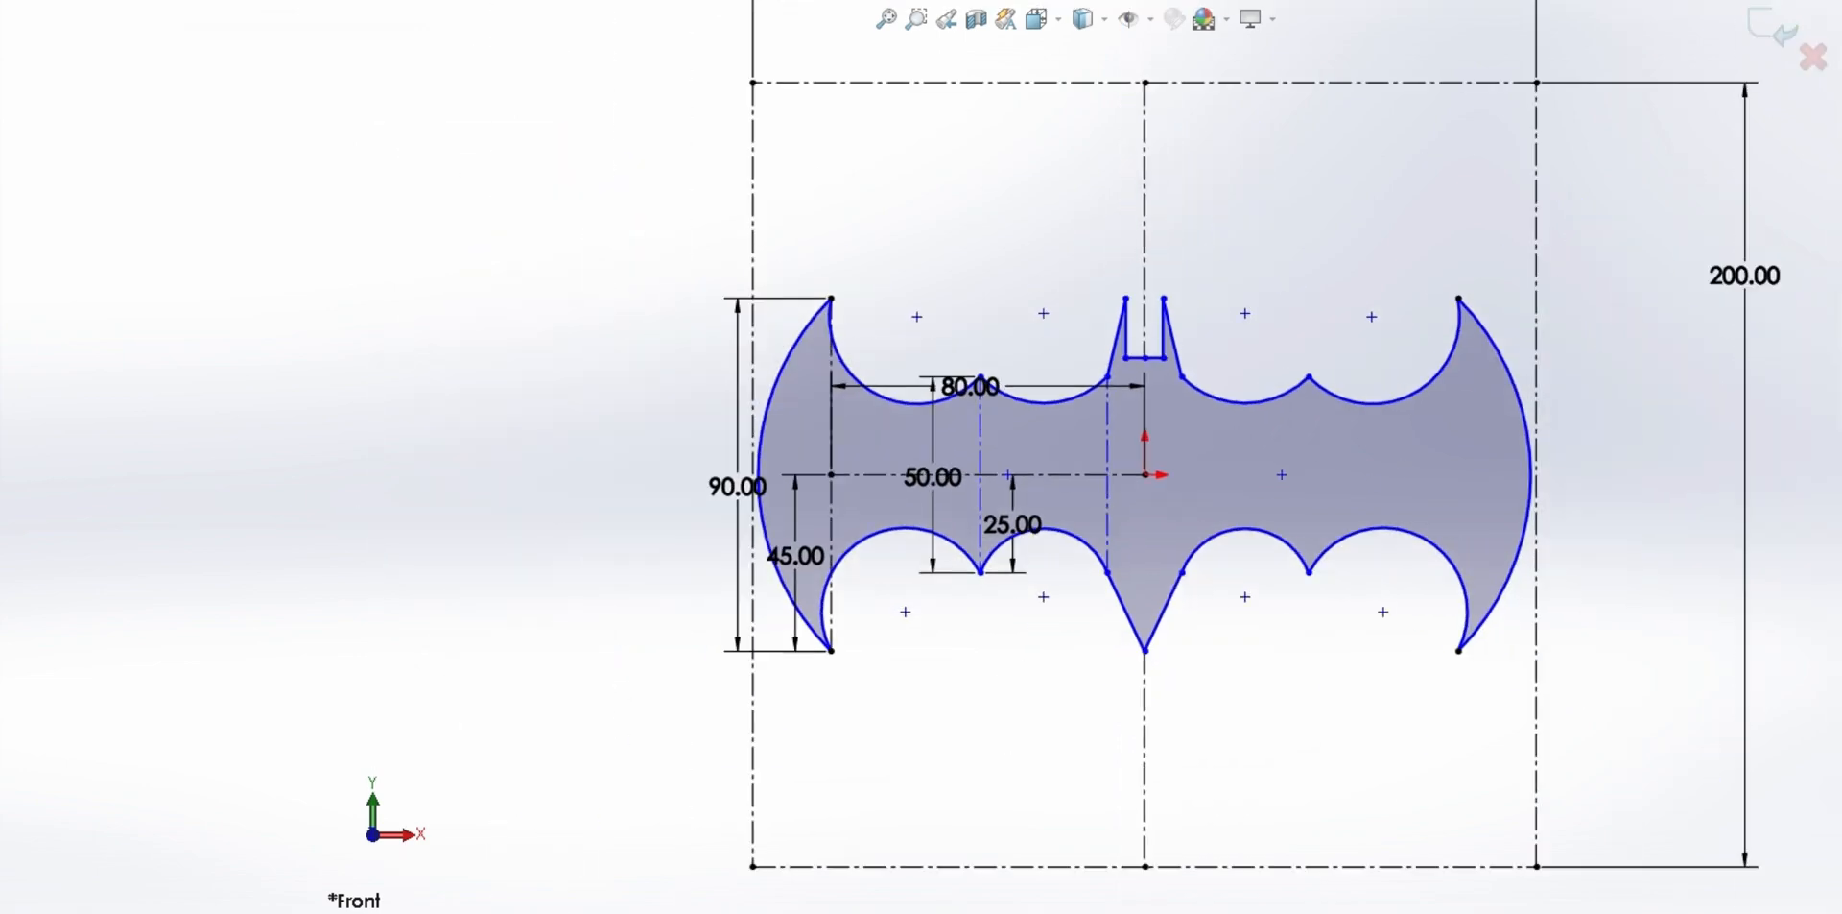
{"action": "scroll", "coordinate": [1076, 455], "scroll_direction": "up", "scroll_amount": 2}
{"action": "scroll", "coordinate": [1172, 740], "scroll_direction": "down", "scroll_amount": 2}
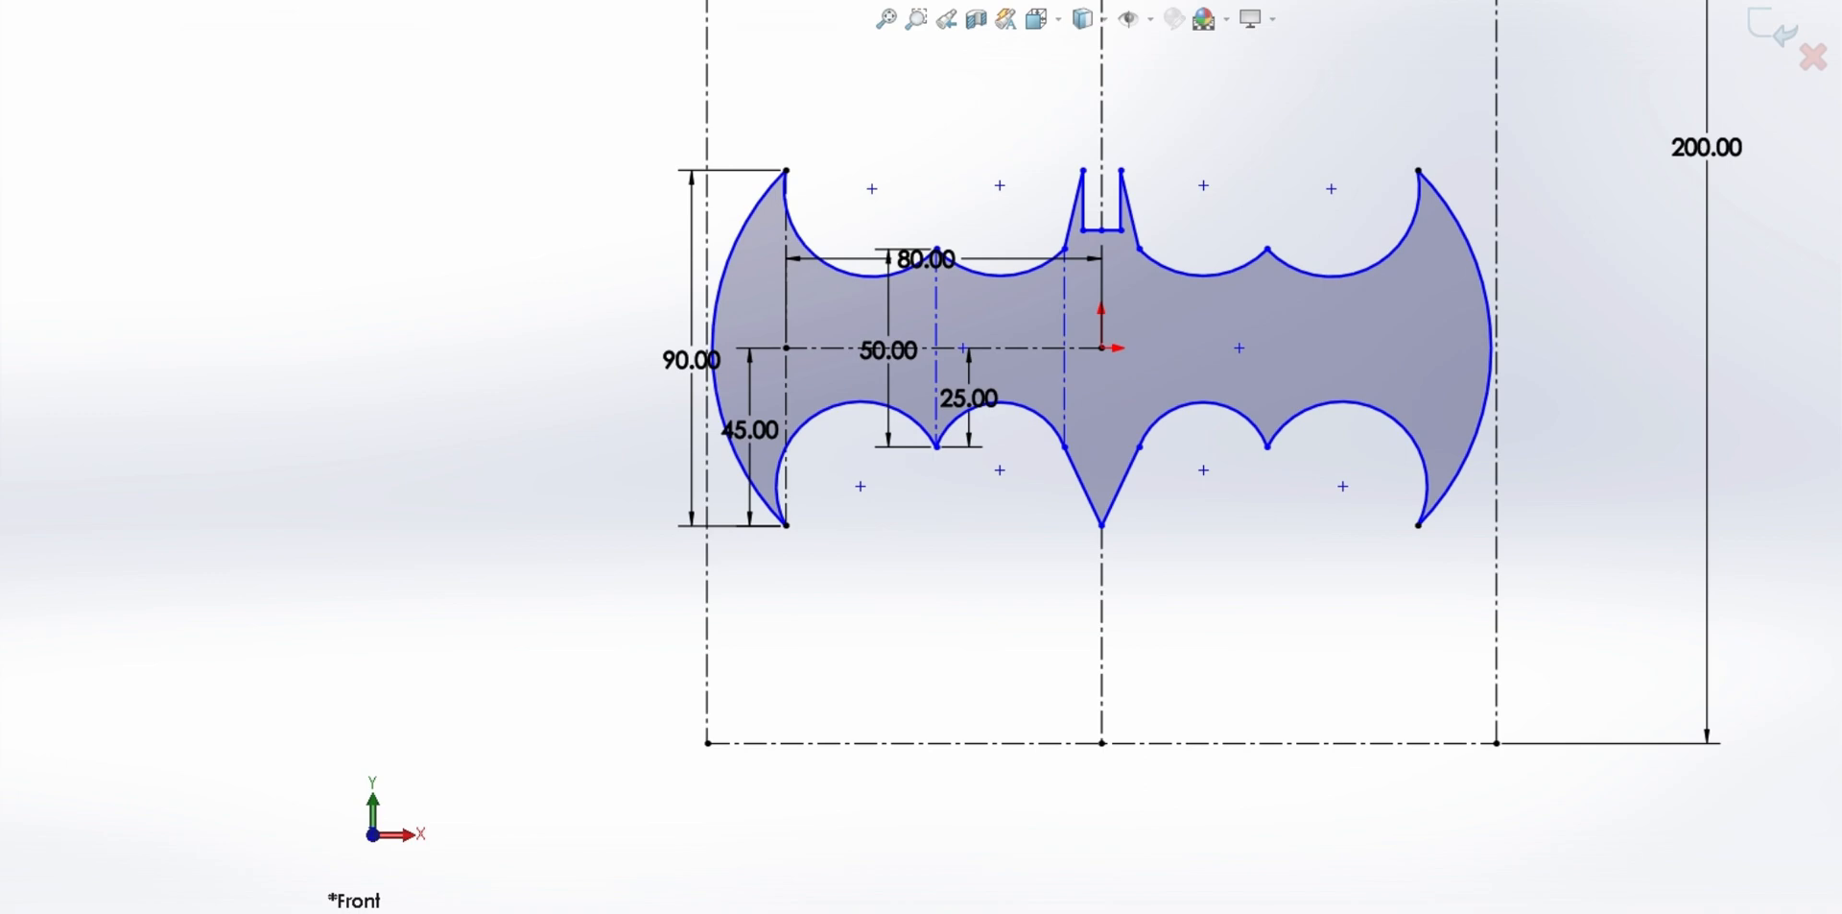
{"action": "scroll", "coordinate": [1076, 456], "scroll_direction": "up", "scroll_amount": 3}
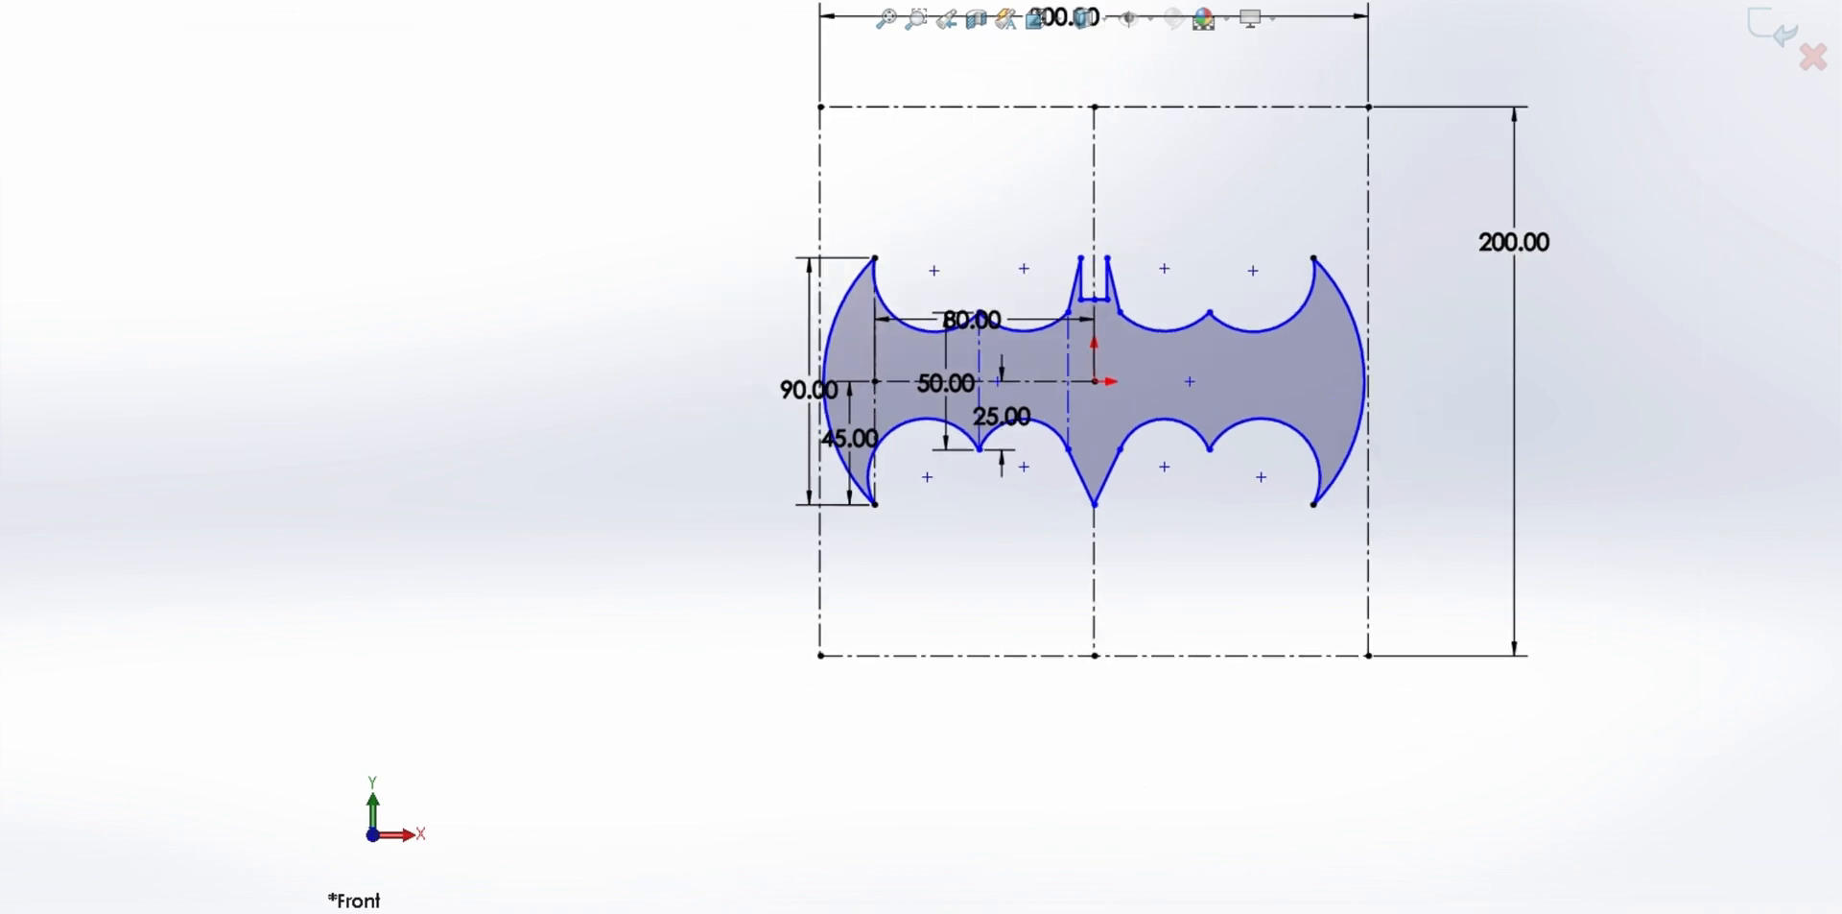
{"action": "scroll", "coordinate": [1118, 310], "scroll_direction": "down", "scroll_amount": 2}
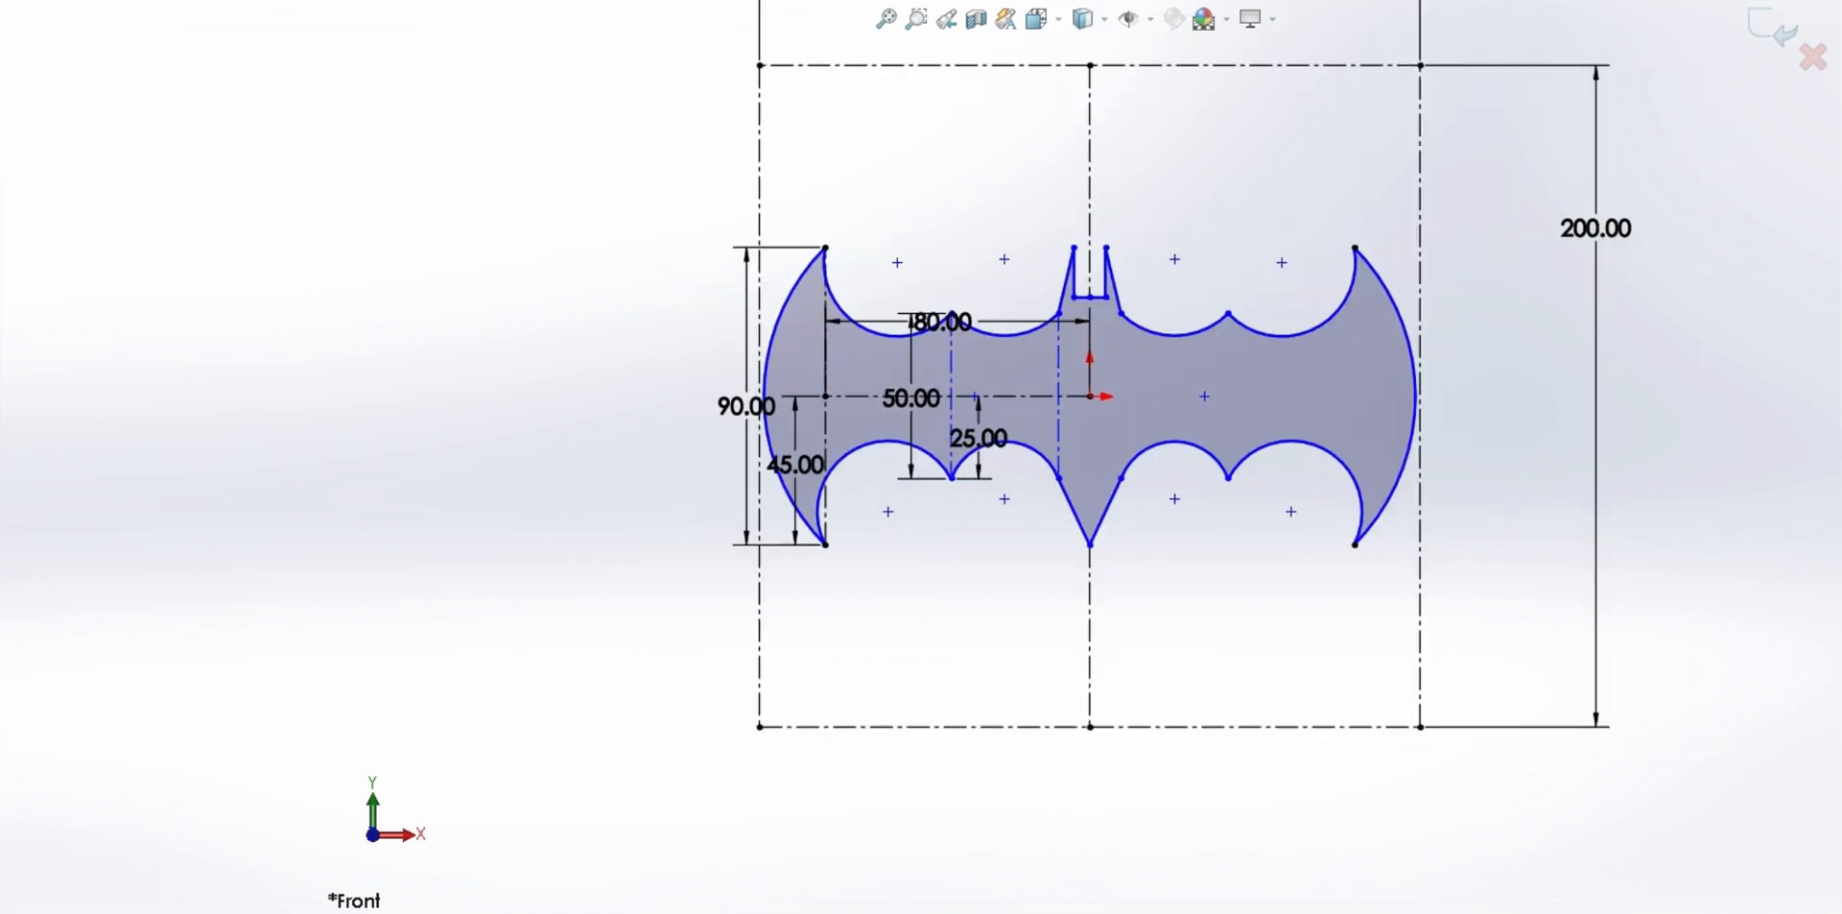
{"action": "scroll", "coordinate": [1217, 248], "scroll_direction": "down", "scroll_amount": 3}
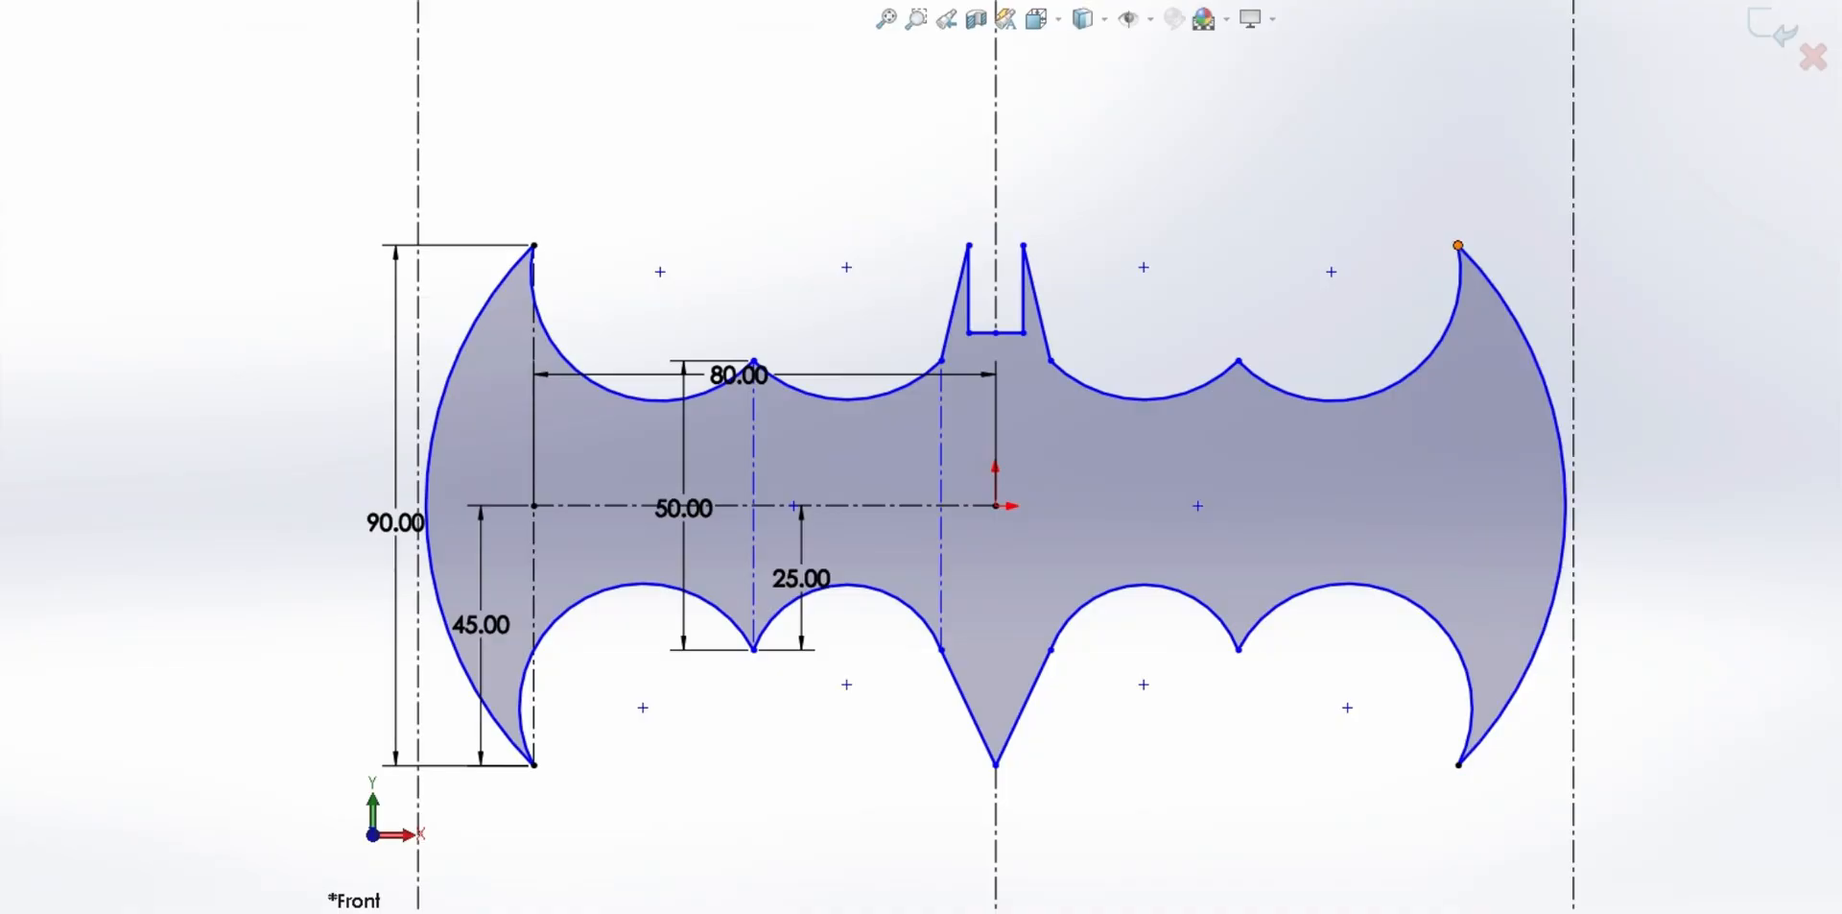
Try to dimension the height between the mirrored wing's upper and lower tips
{"action": "left_click", "coordinate": [1459, 245]}
{"action": "left_click", "coordinate": [1459, 765]}
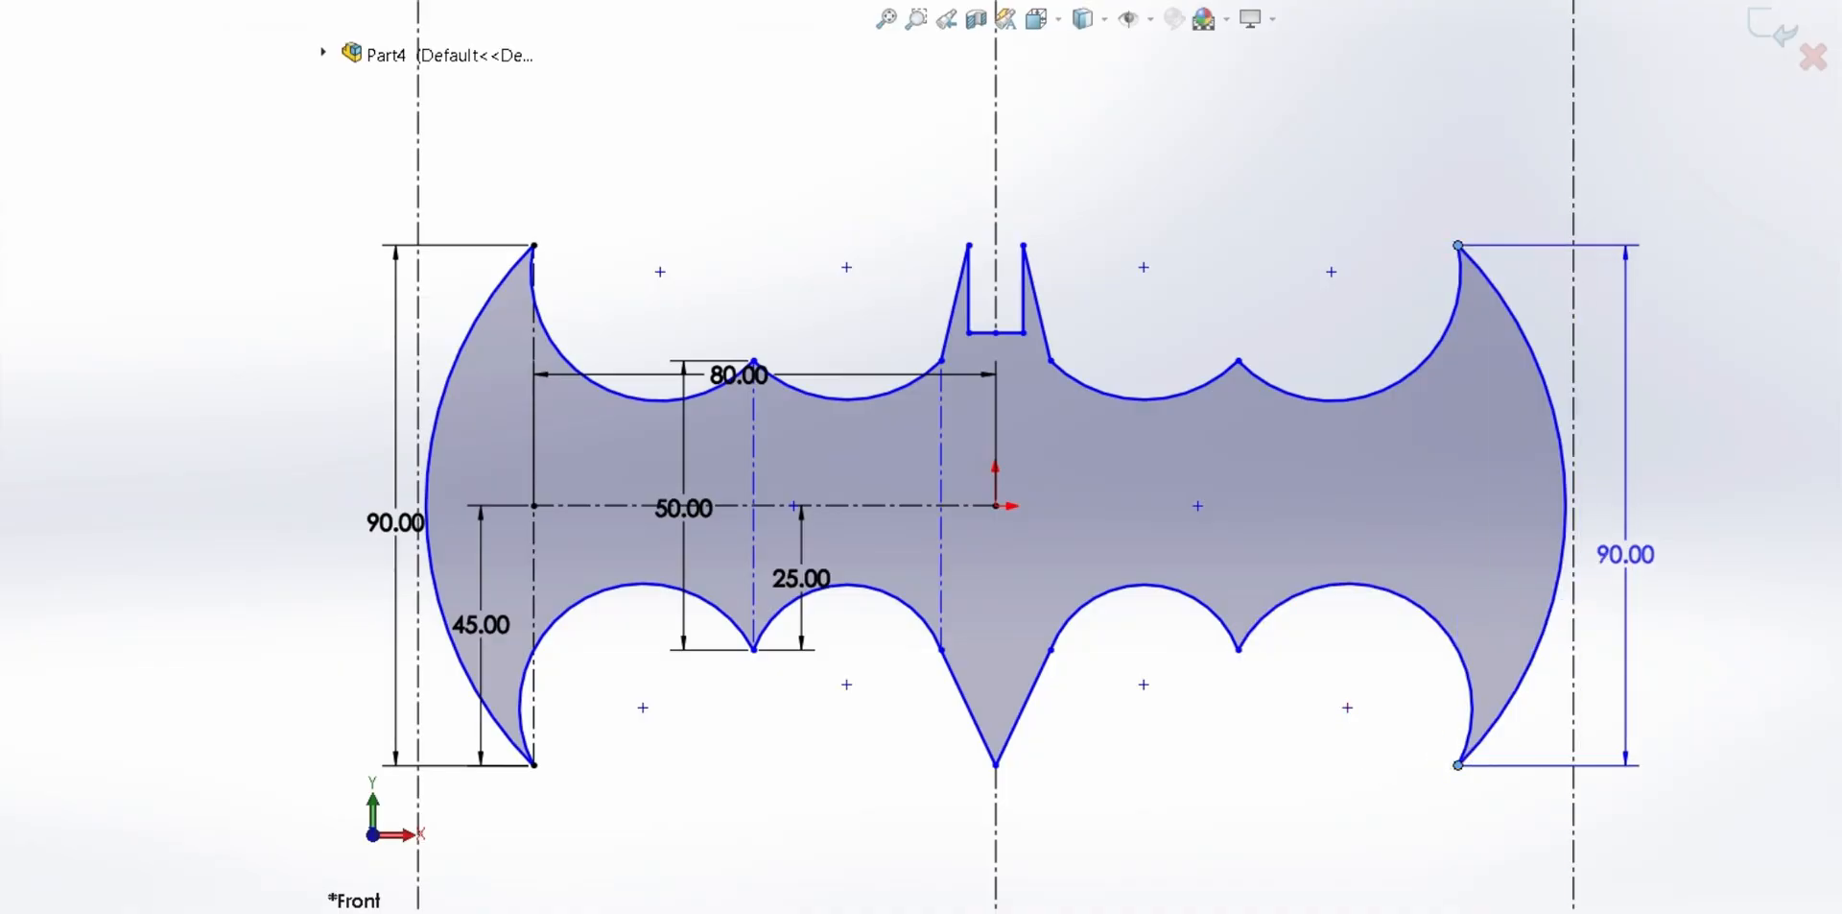
{"action": "left_click", "coordinate": [1657, 530]}
{"action": "key", "text": "Escape"}
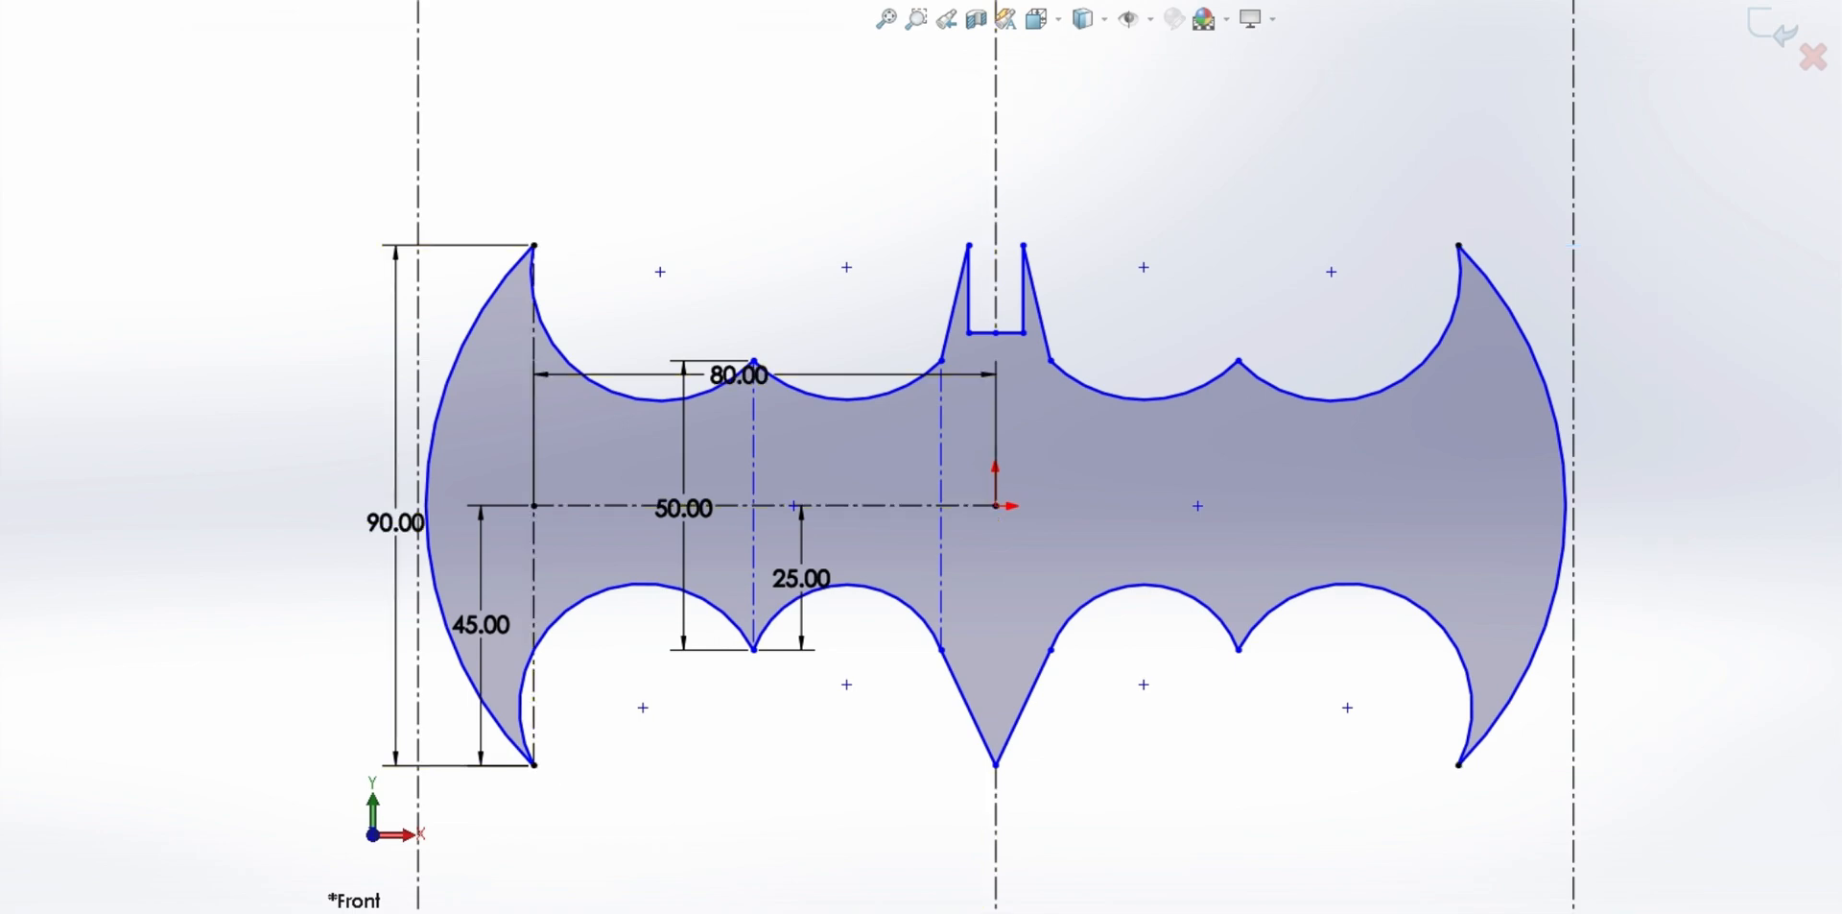
Dimension the radii of the two lower arcs on the original left wing
{"action": "scroll", "coordinate": [1715, 283], "scroll_direction": "up", "scroll_amount": 1}
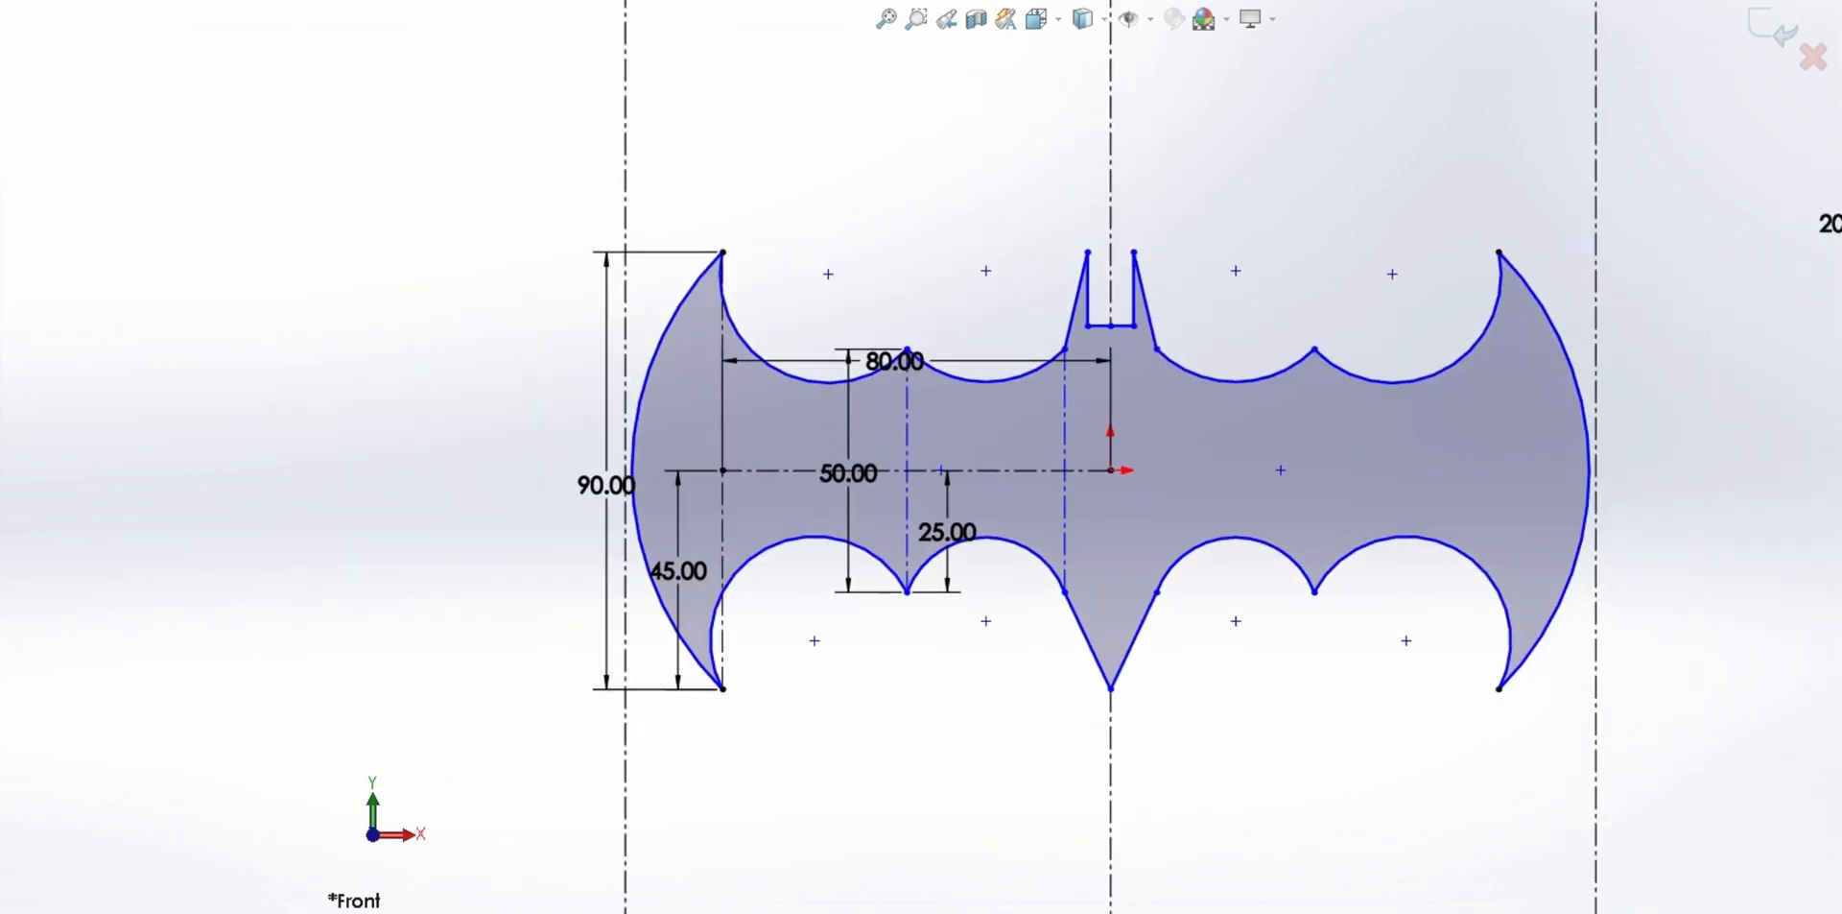
{"action": "left_click", "coordinate": [758, 553]}
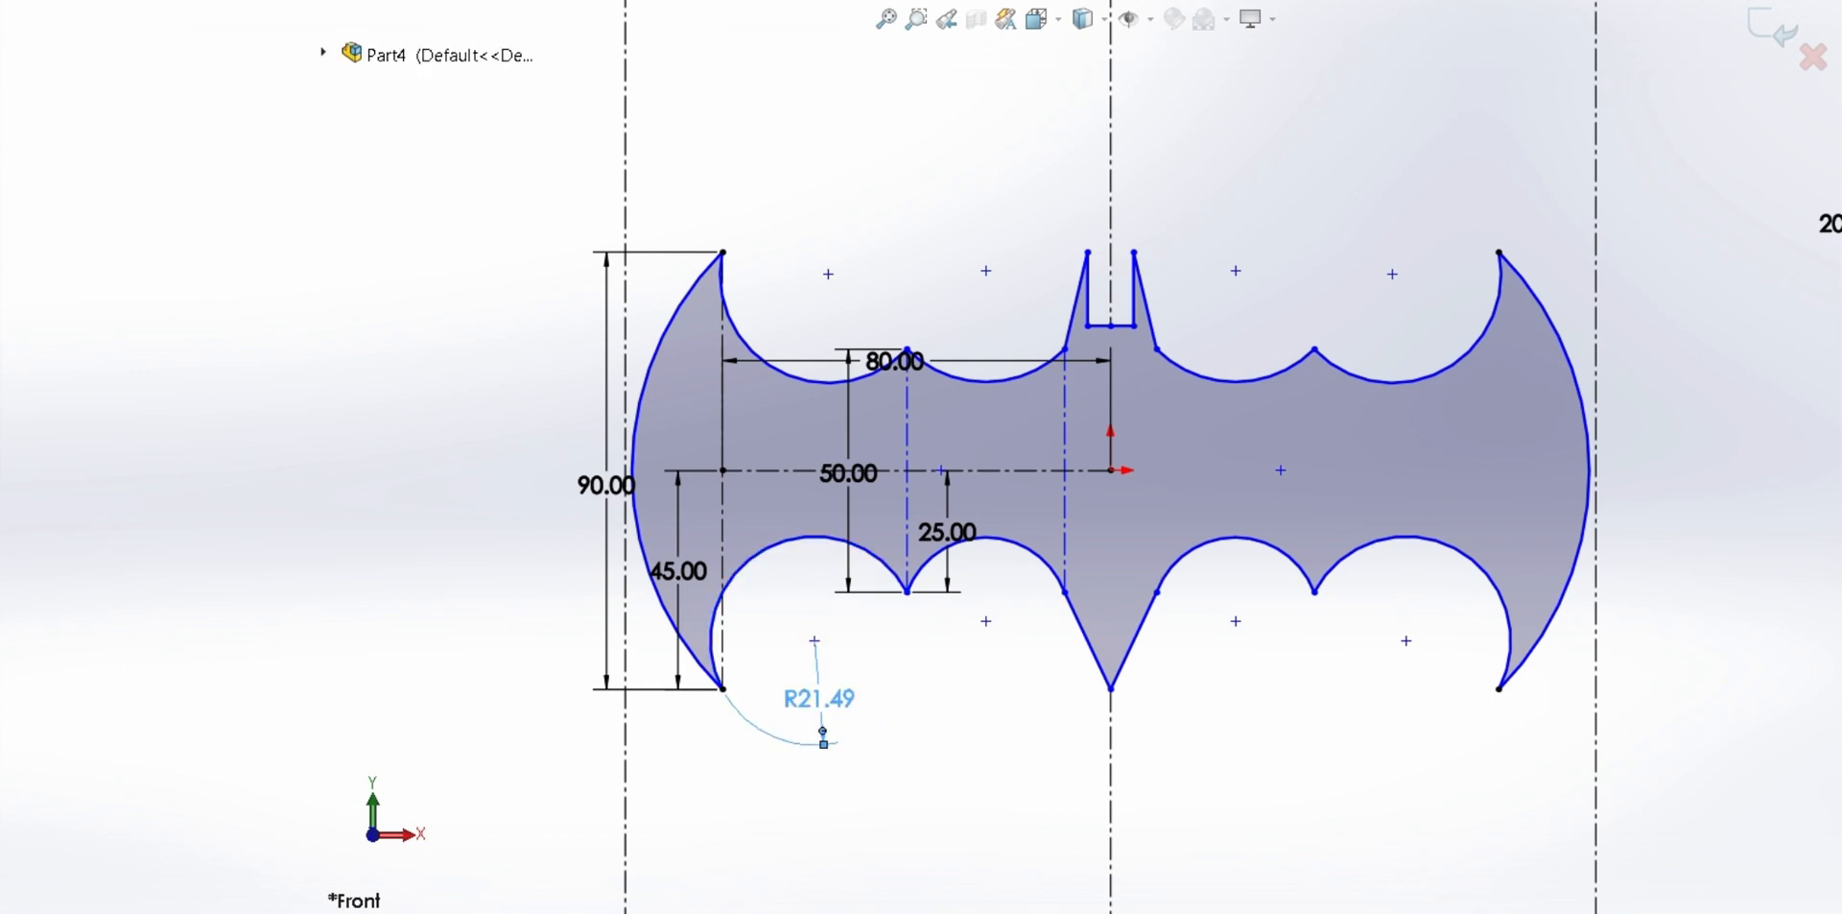
{"action": "left_click", "coordinate": [822, 734]}
{"action": "left_click", "coordinate": [1041, 567]}
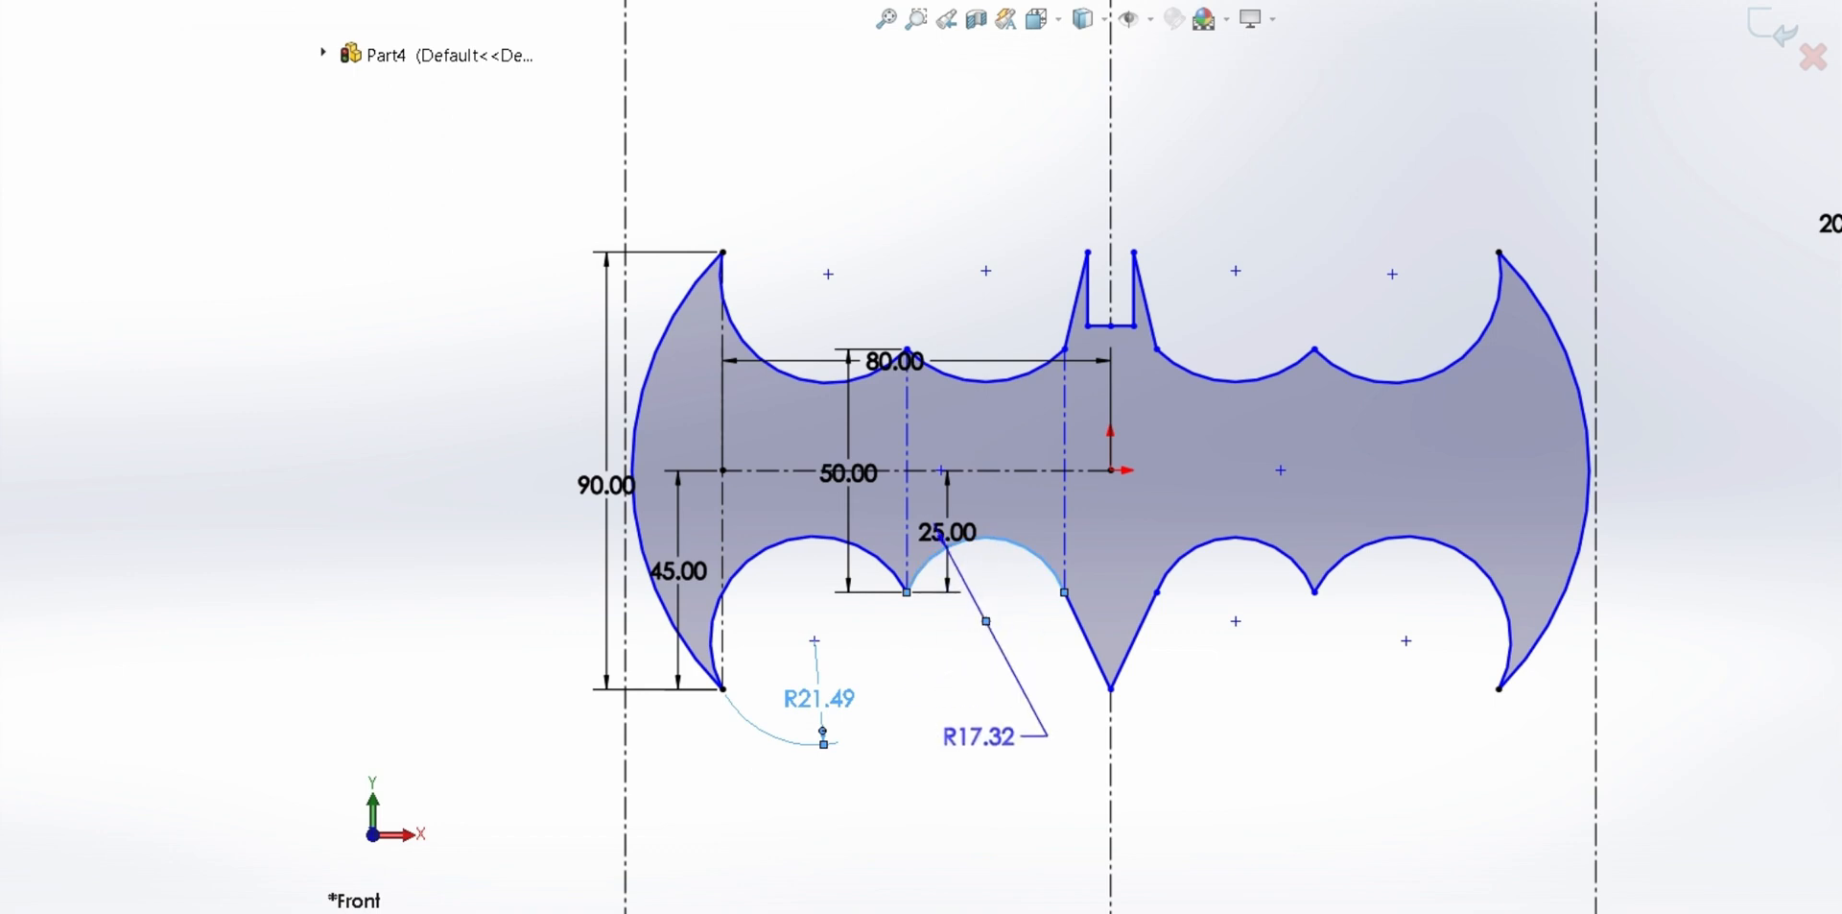
{"action": "left_click", "coordinate": [1025, 750]}
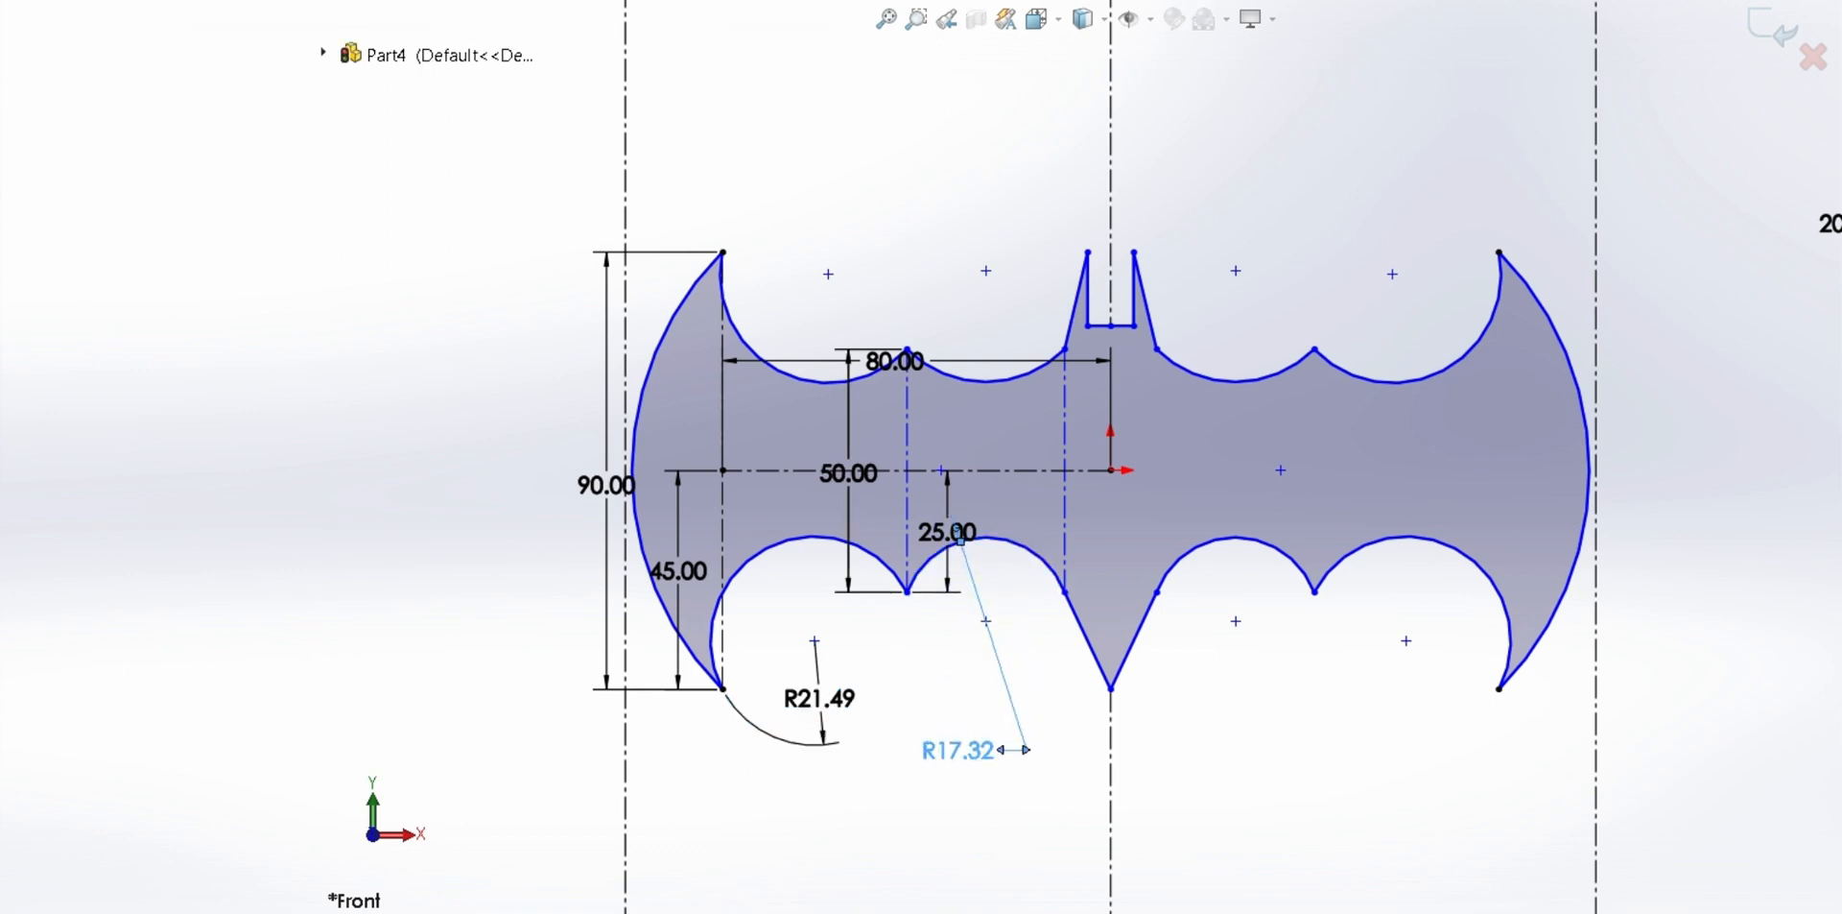
Dimension the radii of the left wing's two upper arcs and its large outer arc
{"action": "left_click", "coordinate": [782, 373]}
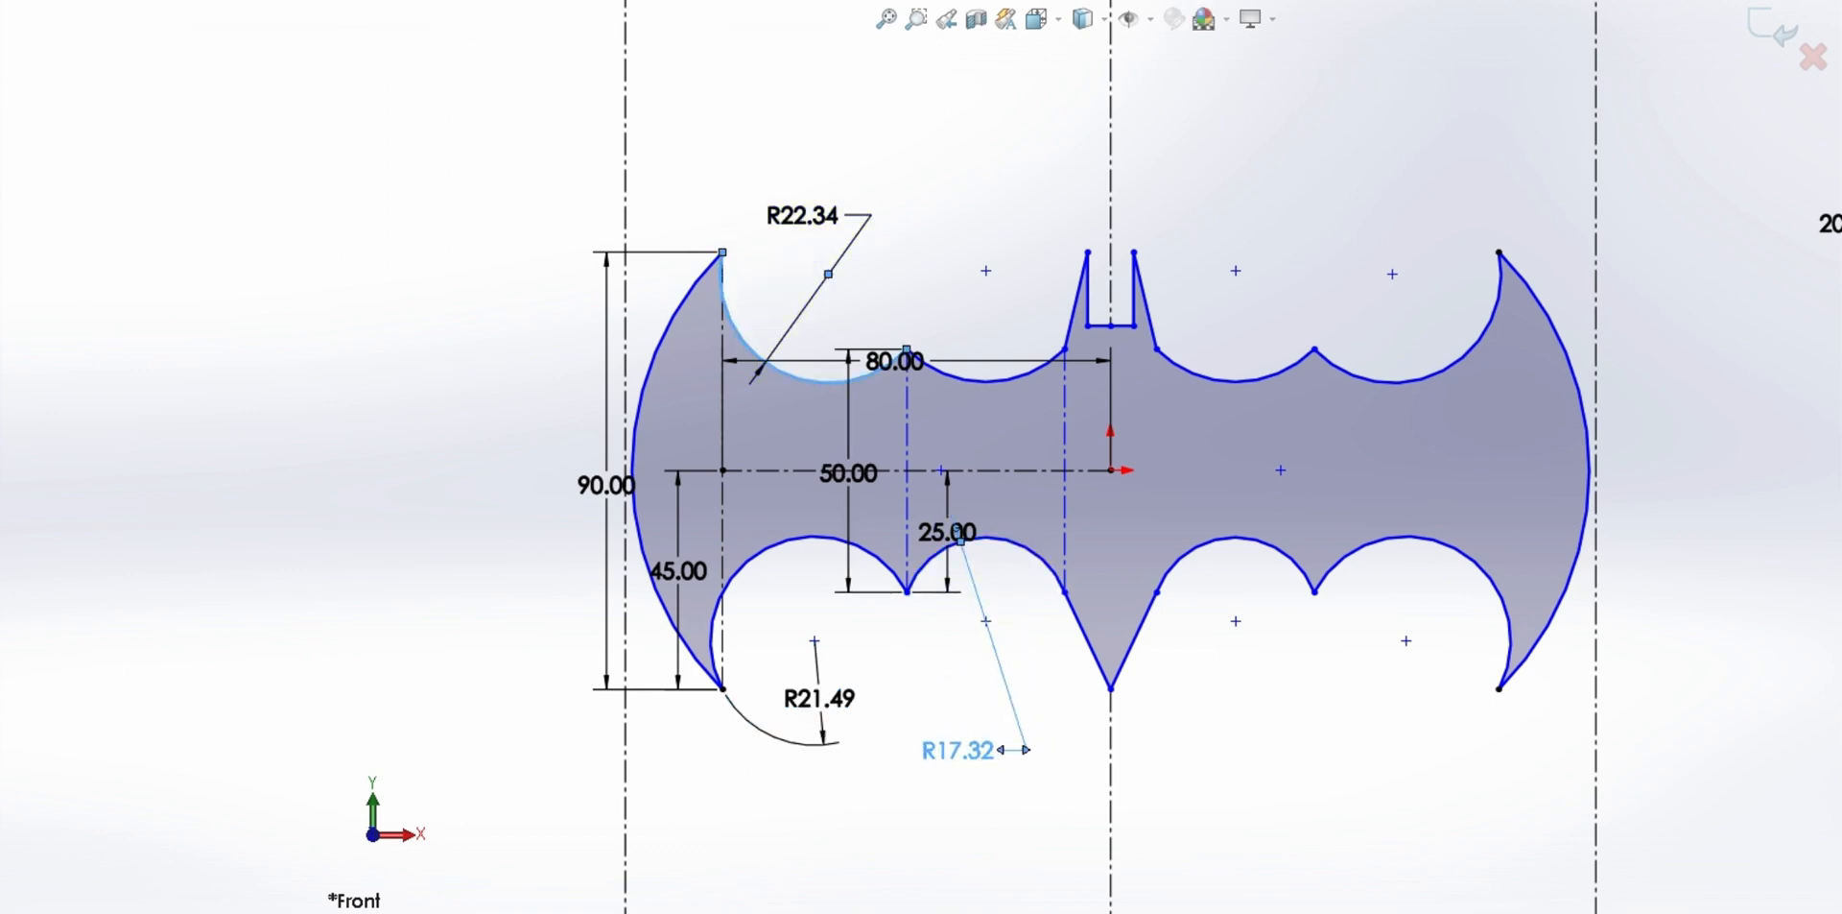
{"action": "left_click", "coordinate": [869, 215]}
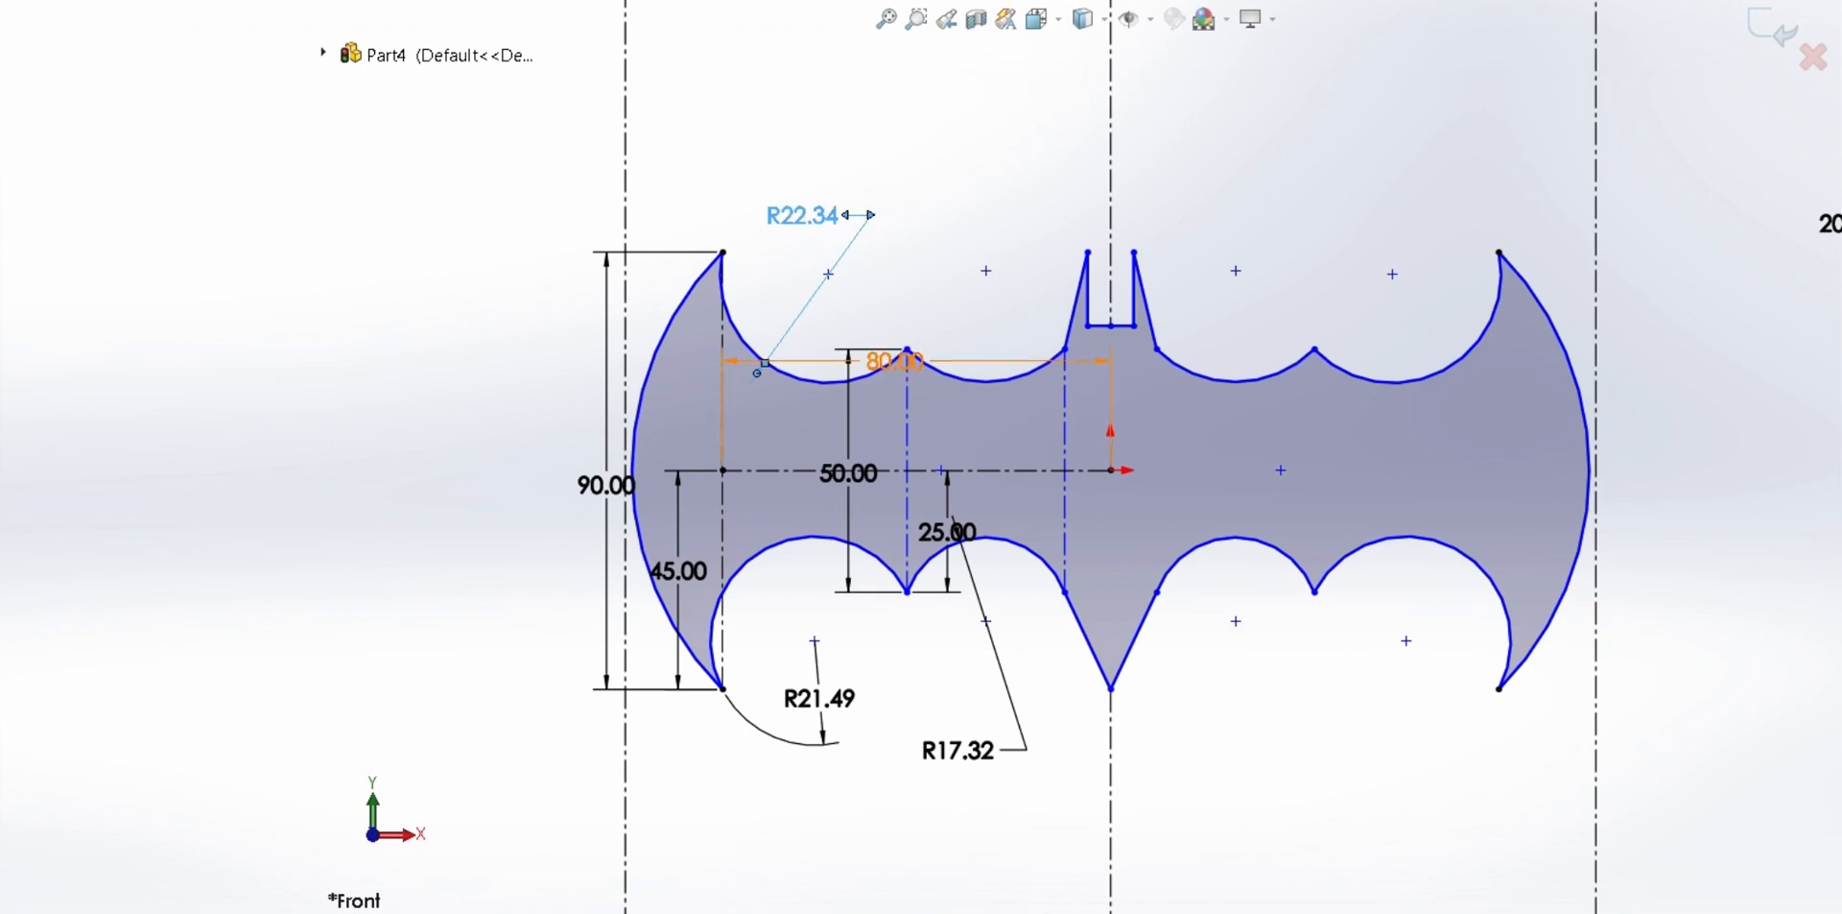
{"action": "left_click", "coordinate": [986, 381]}
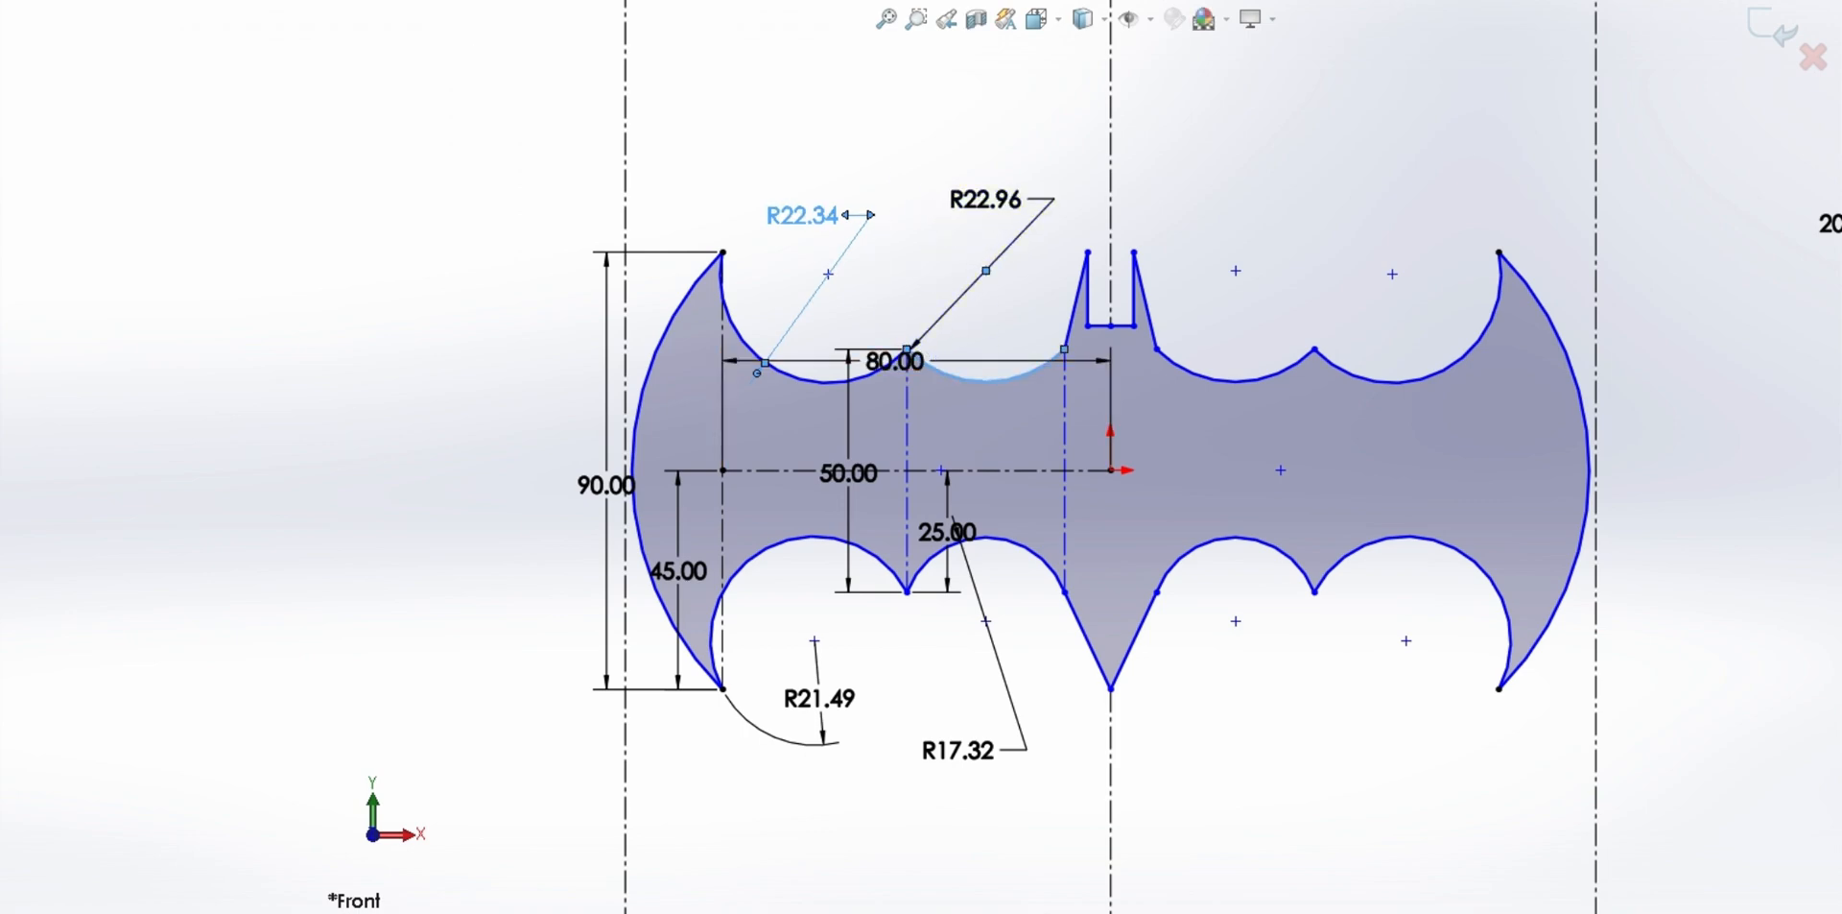
{"action": "left_click", "coordinate": [1052, 198]}
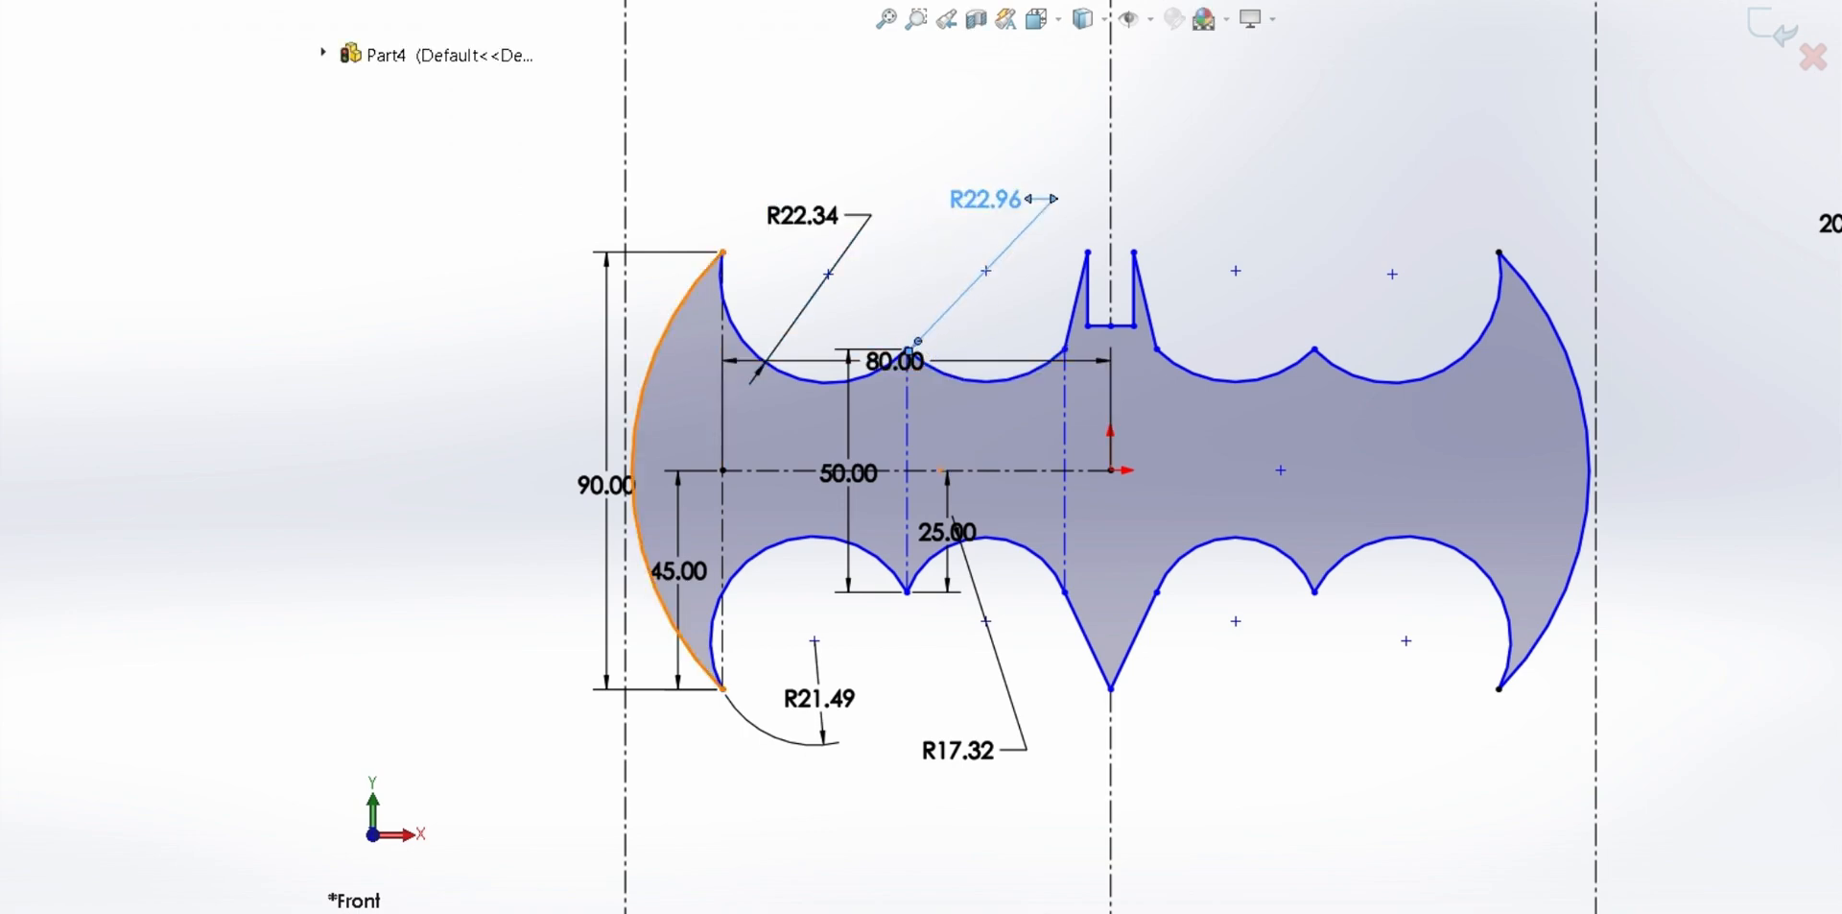
{"action": "left_click", "coordinate": [663, 337]}
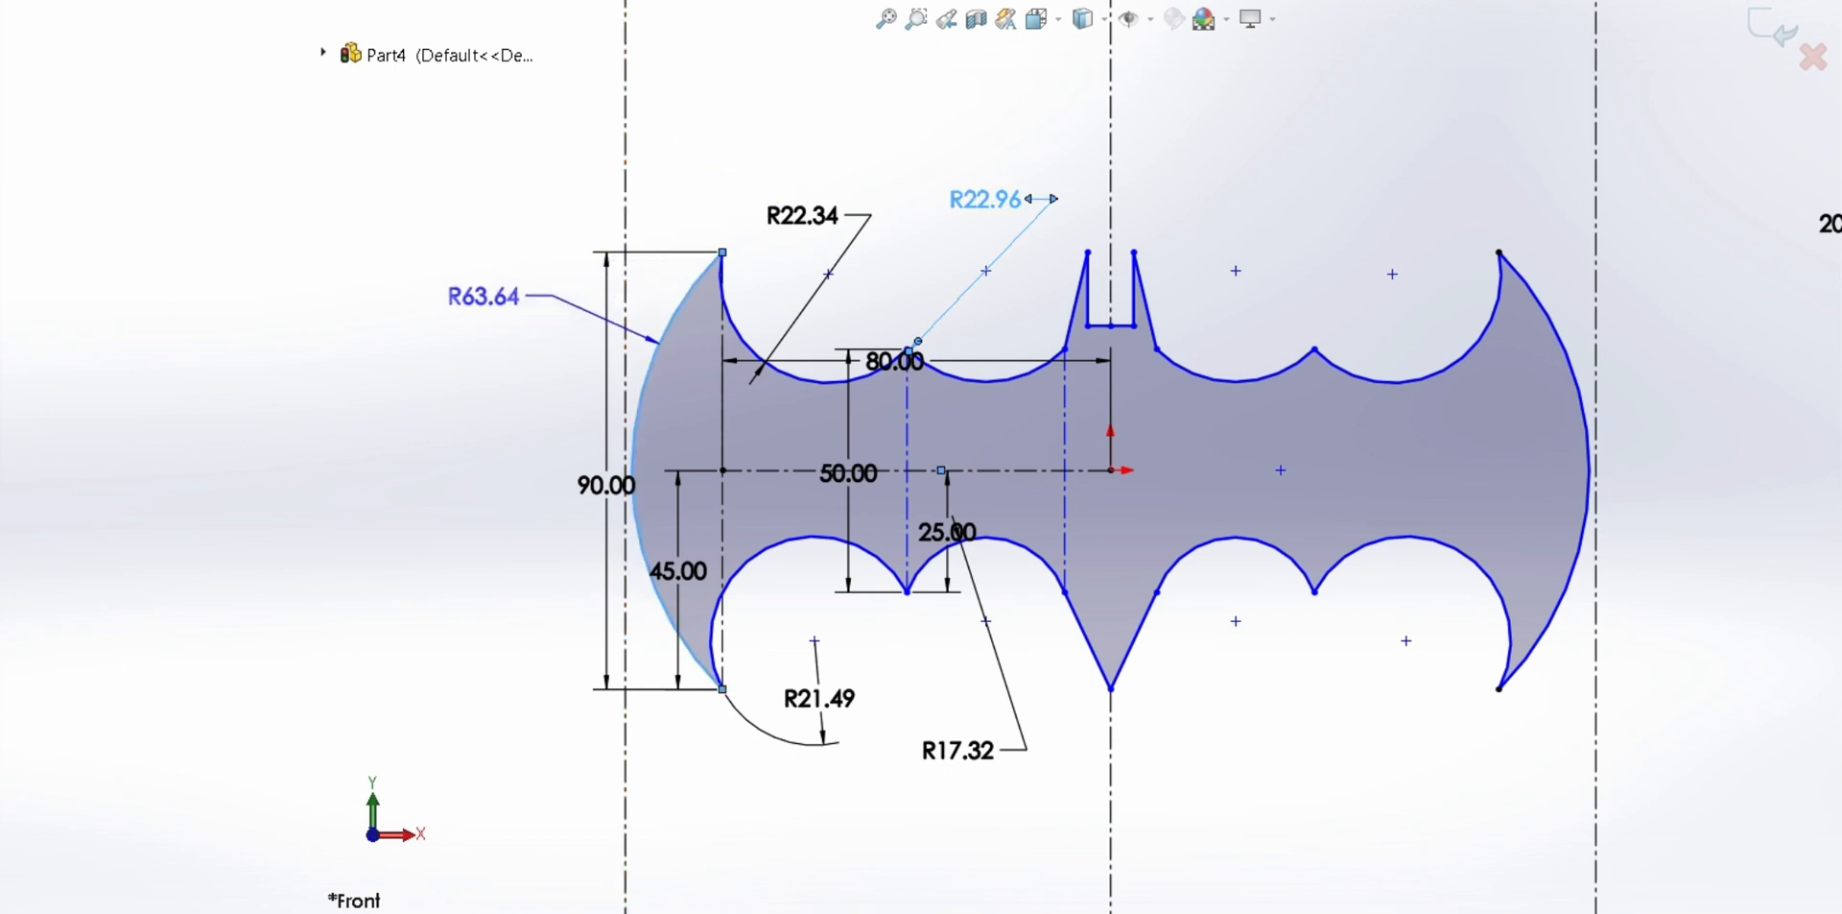
{"action": "left_click", "coordinate": [467, 154]}
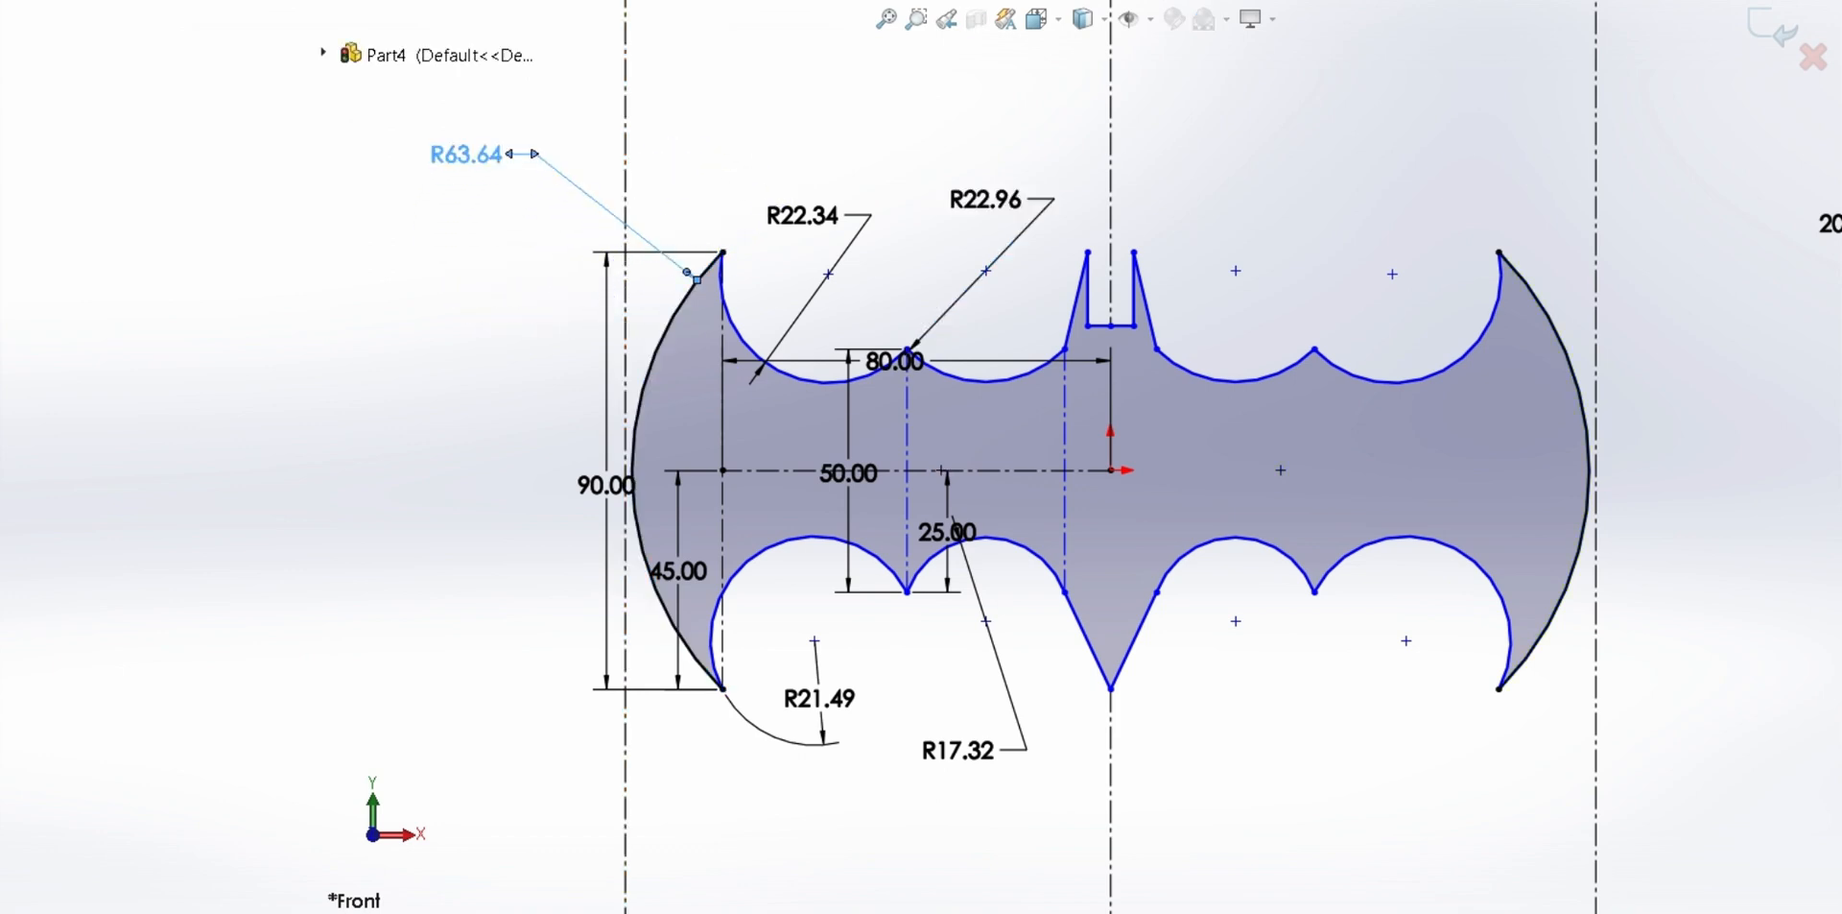
Dimension the width of the notch's horizontal base between the two ears
{"action": "scroll", "coordinate": [1056, 153], "scroll_direction": "down", "scroll_amount": 2}
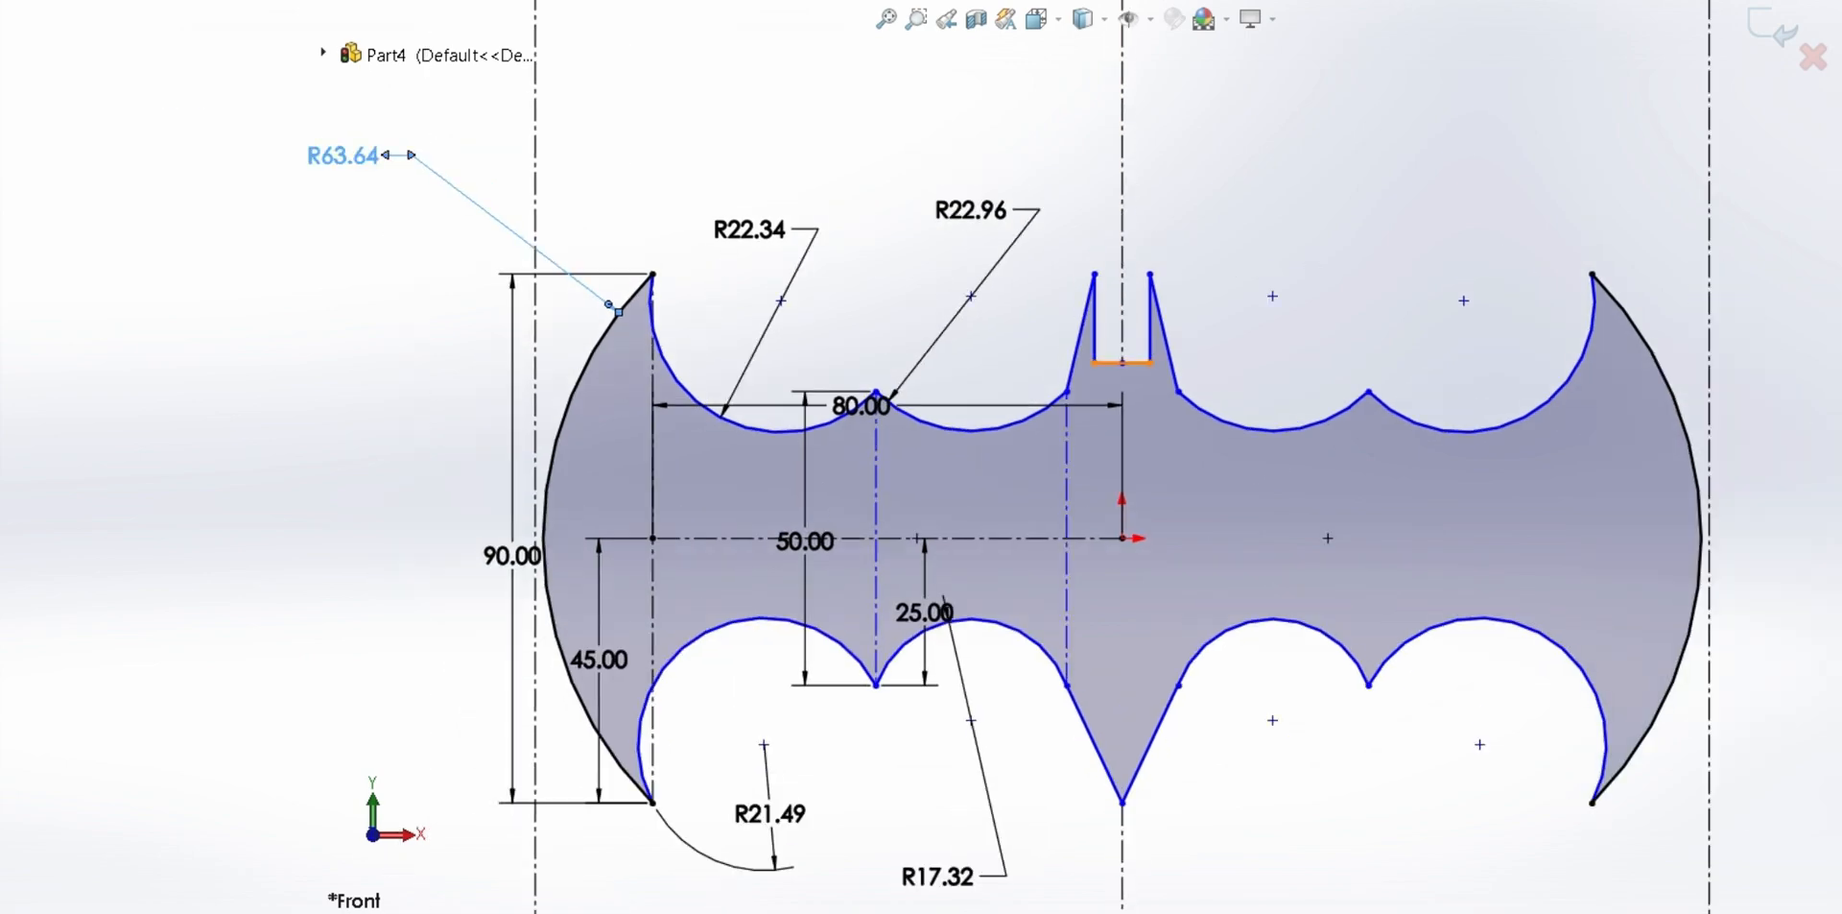
{"action": "left_click", "coordinate": [1121, 363]}
{"action": "left_click", "coordinate": [1123, 192]}
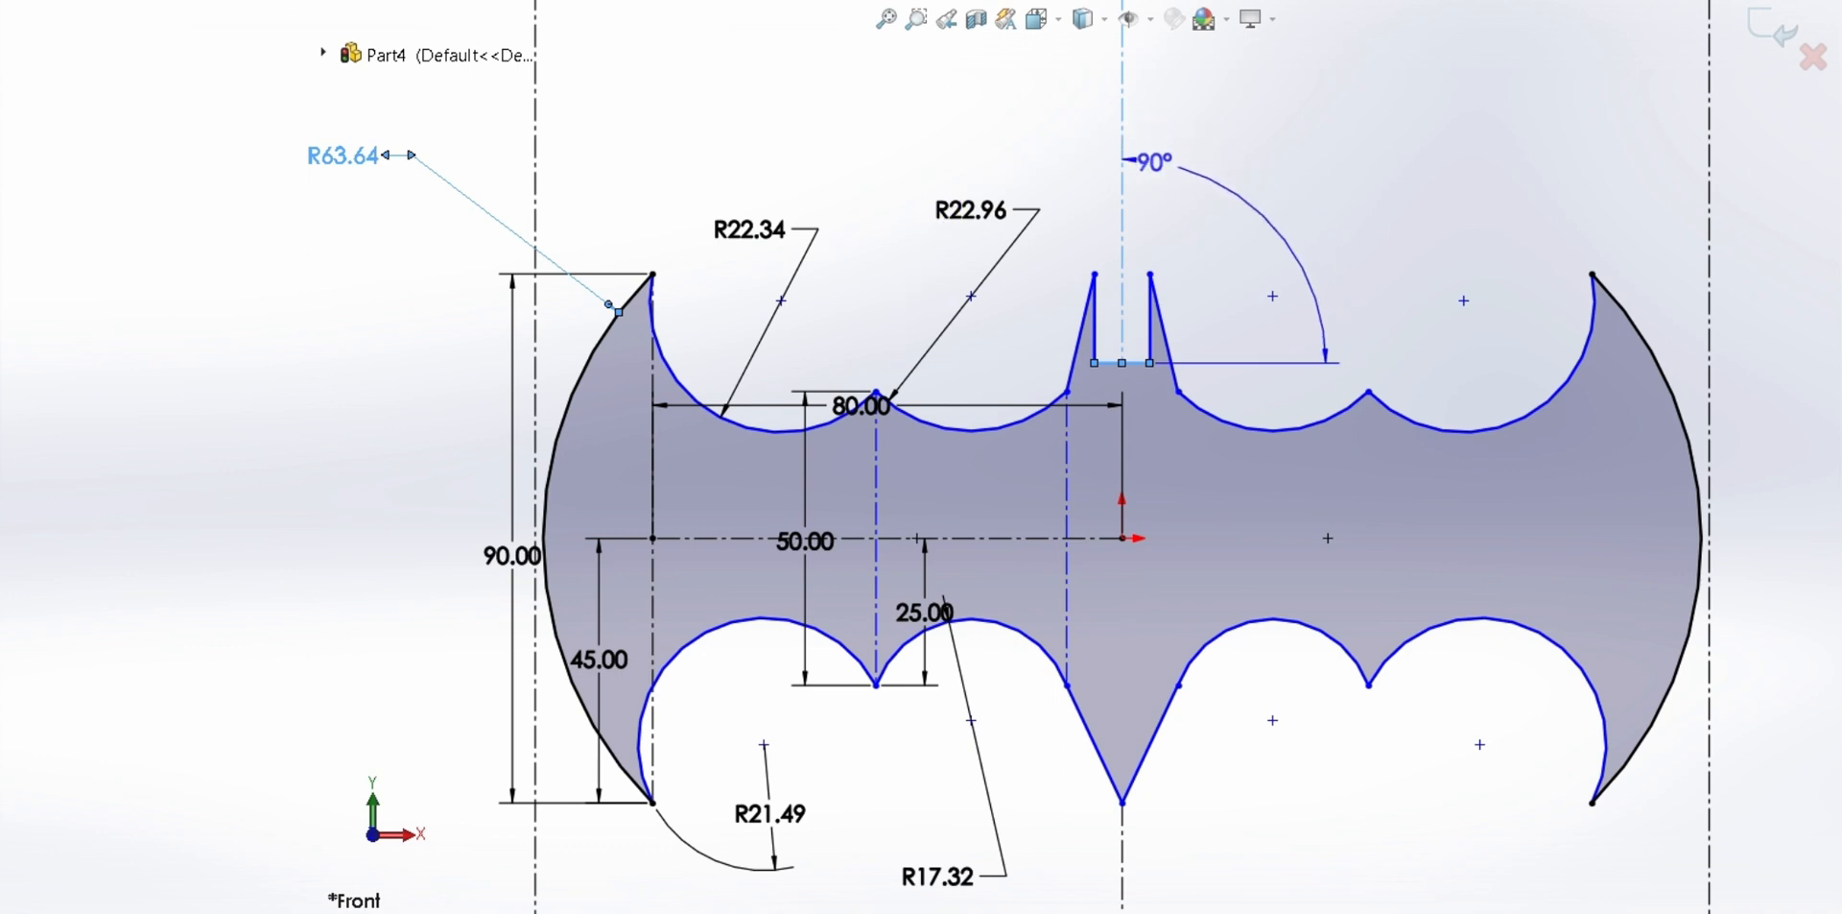
{"action": "left_click", "coordinate": [1147, 443]}
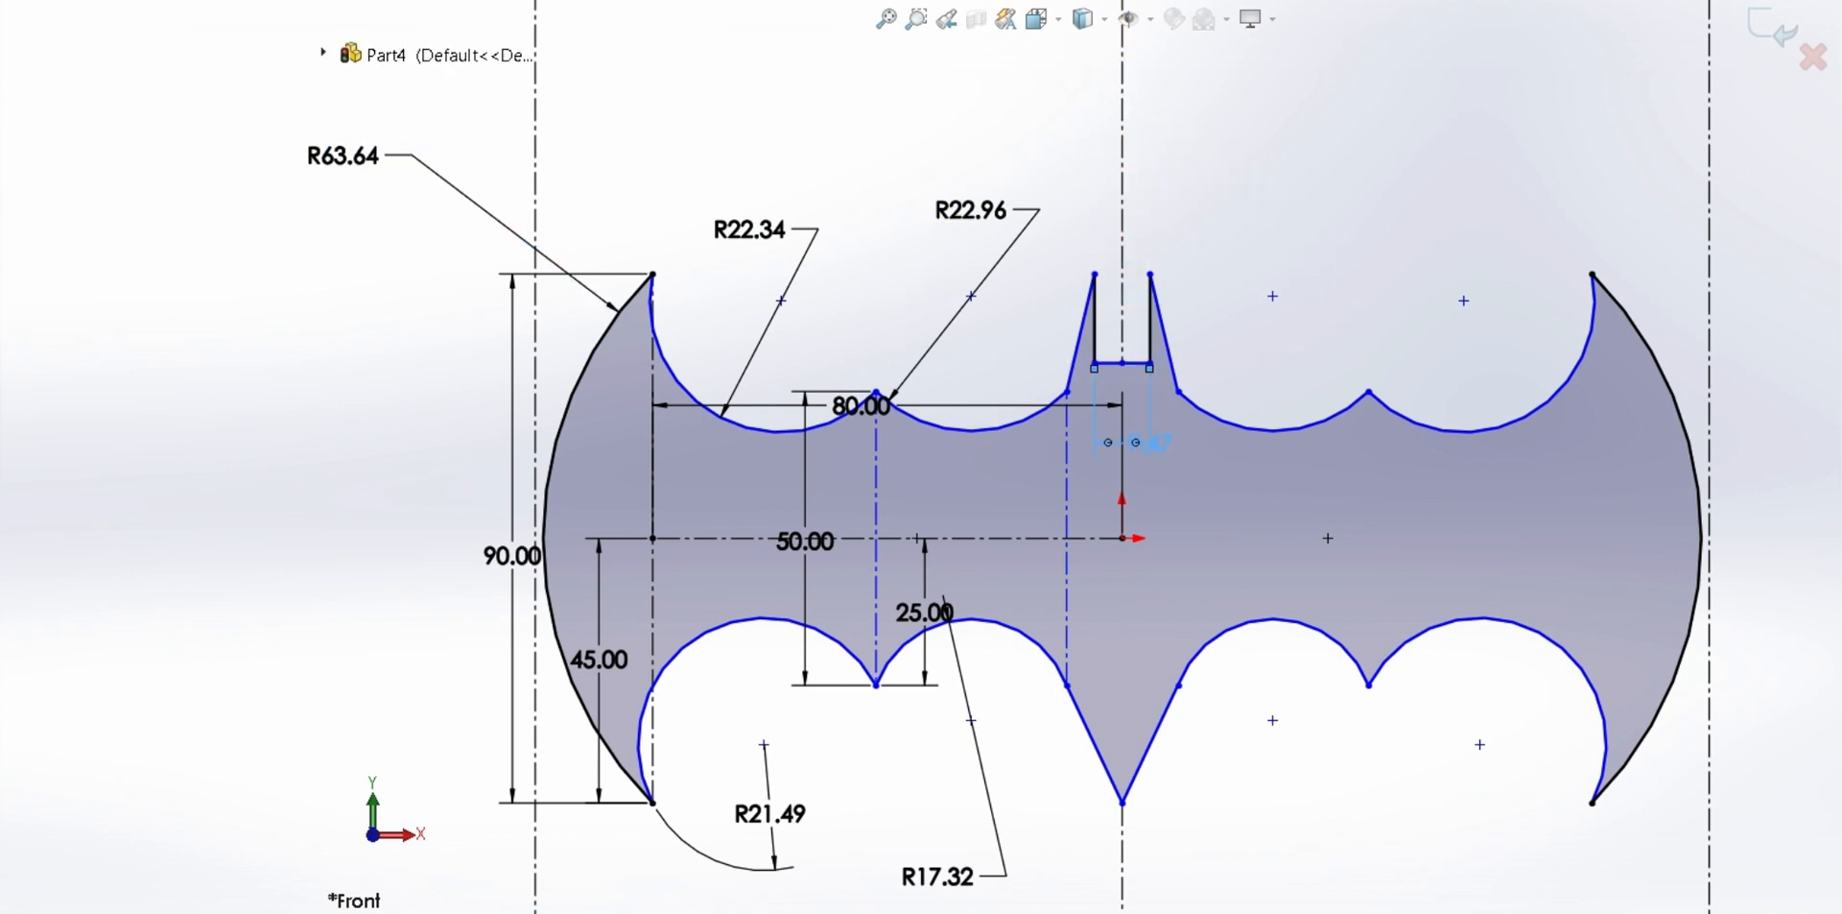
Dimension the left ear's vertical height and the distance between the two ears' outer base points
{"action": "left_click", "coordinate": [1080, 333]}
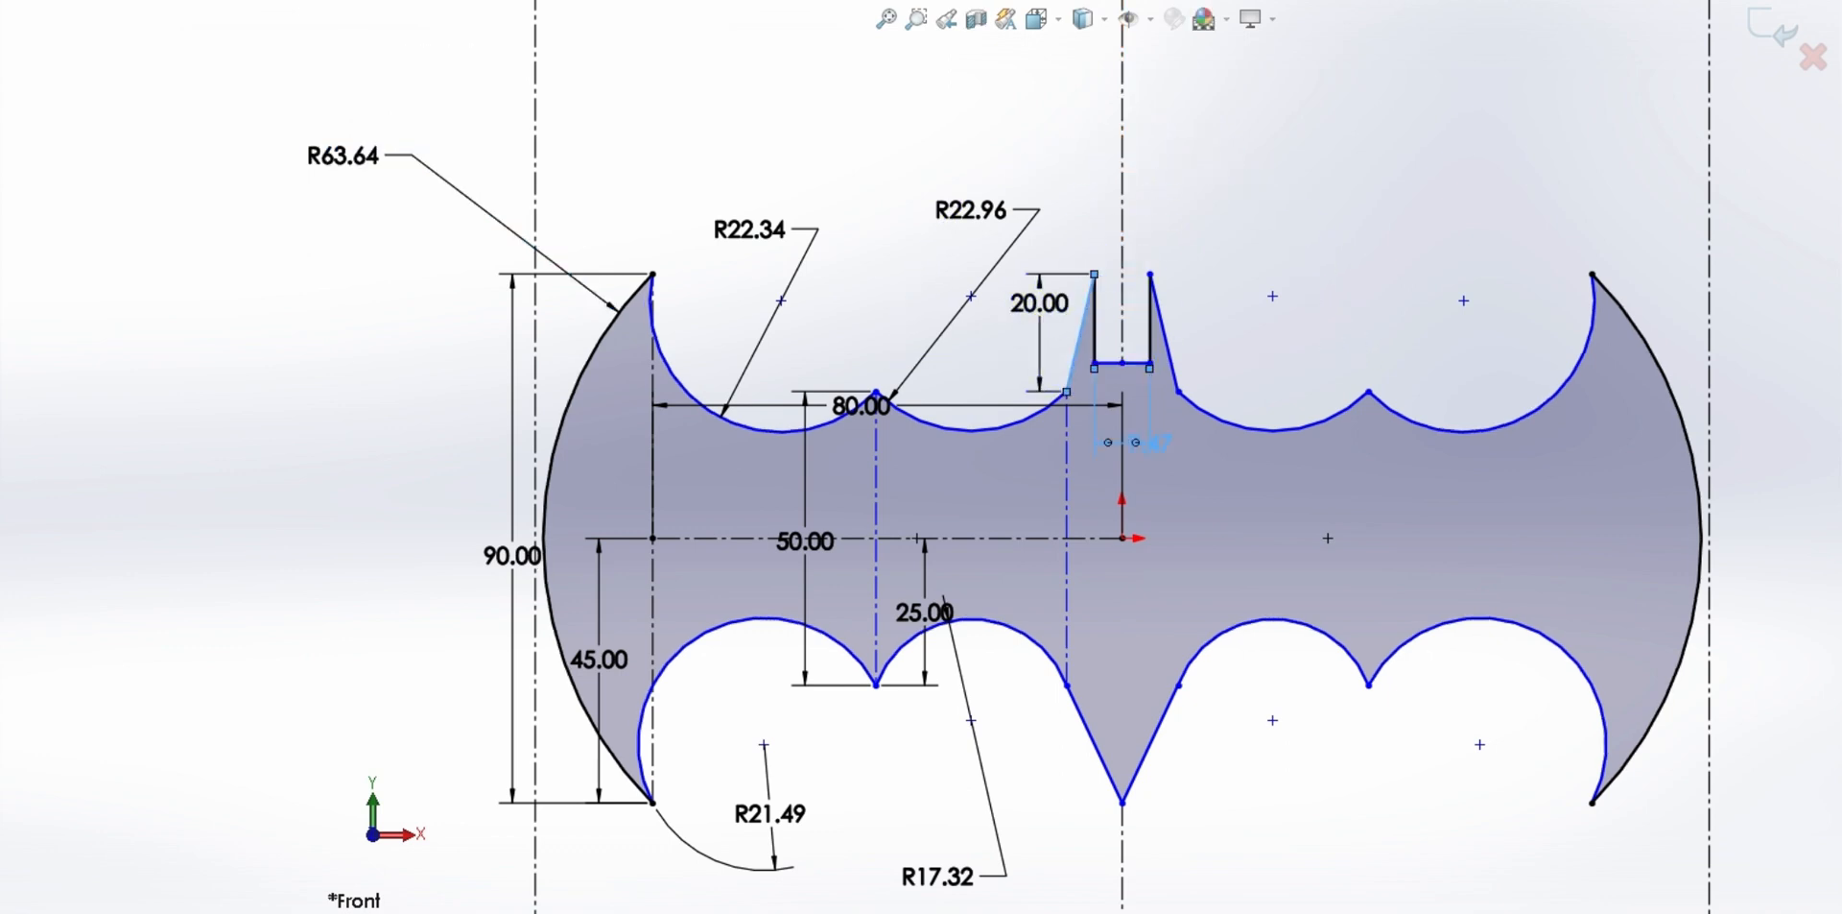
{"action": "left_click", "coordinate": [1040, 303]}
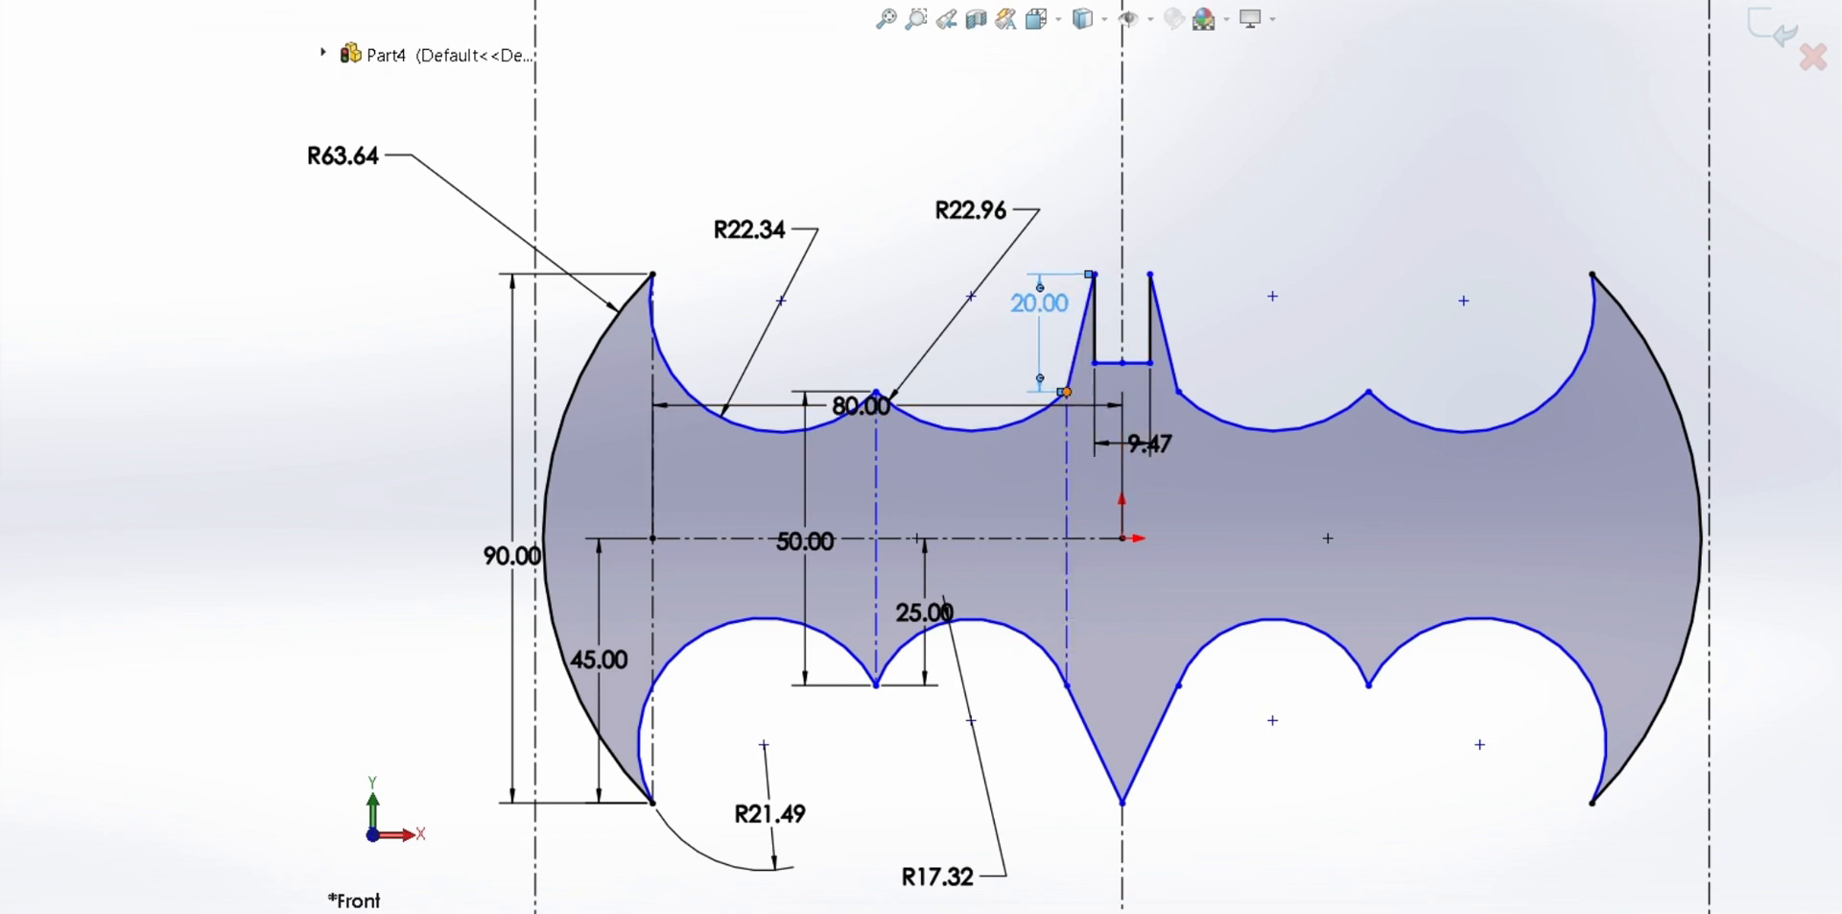
{"action": "left_click", "coordinate": [1179, 391]}
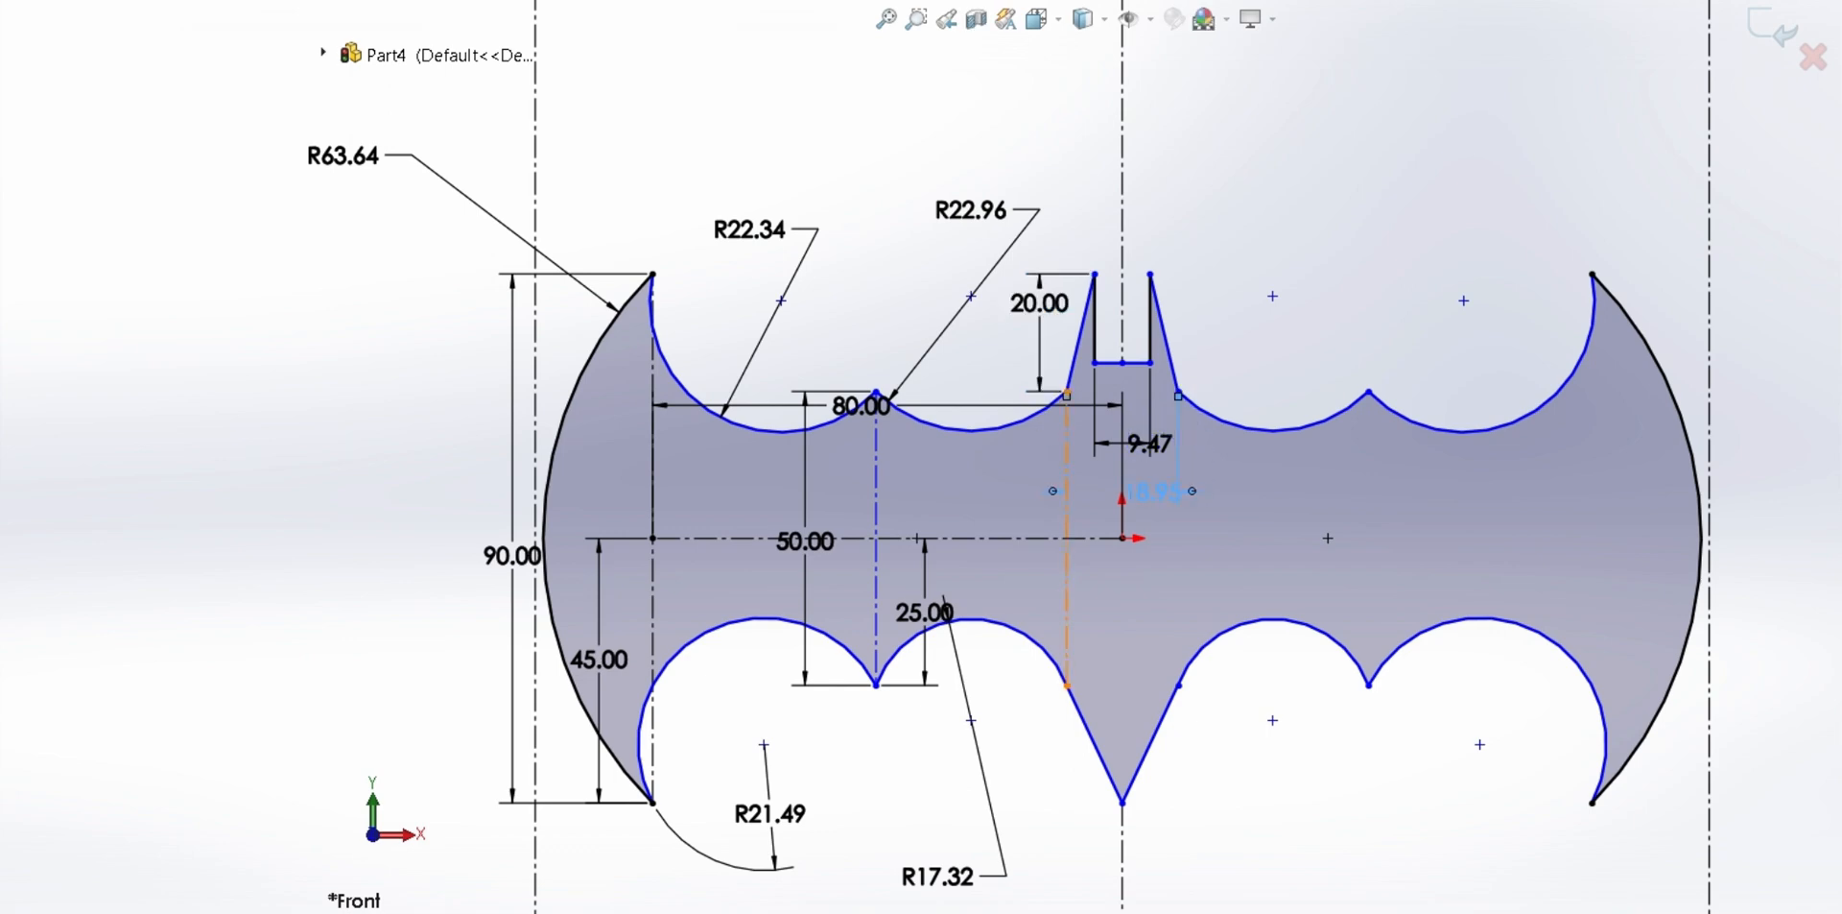
{"action": "scroll", "coordinate": [1113, 510], "scroll_direction": "down", "scroll_amount": 1}
{"action": "scroll", "coordinate": [1087, 453], "scroll_direction": "up", "scroll_amount": 1}
{"action": "scroll", "coordinate": [1138, 509], "scroll_direction": "down", "scroll_amount": 1}
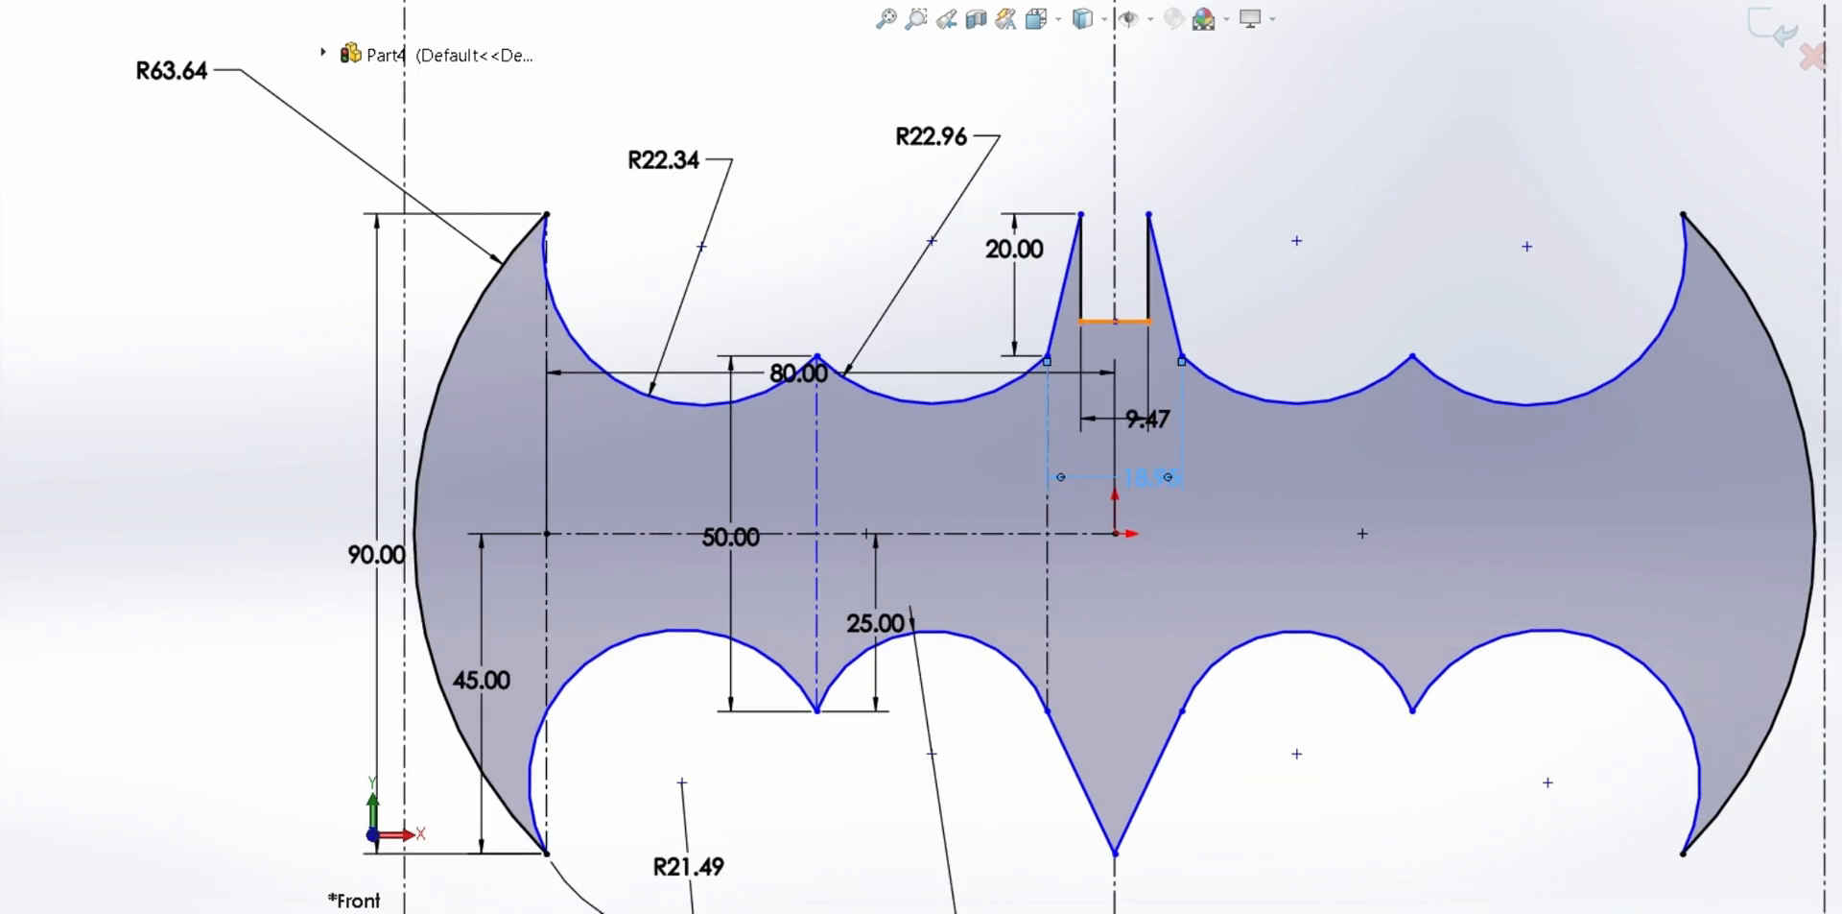
Dimension the vertical distance from the notch's horizontal base to the profile's central bottom tip
{"action": "left_click", "coordinate": [1113, 320]}
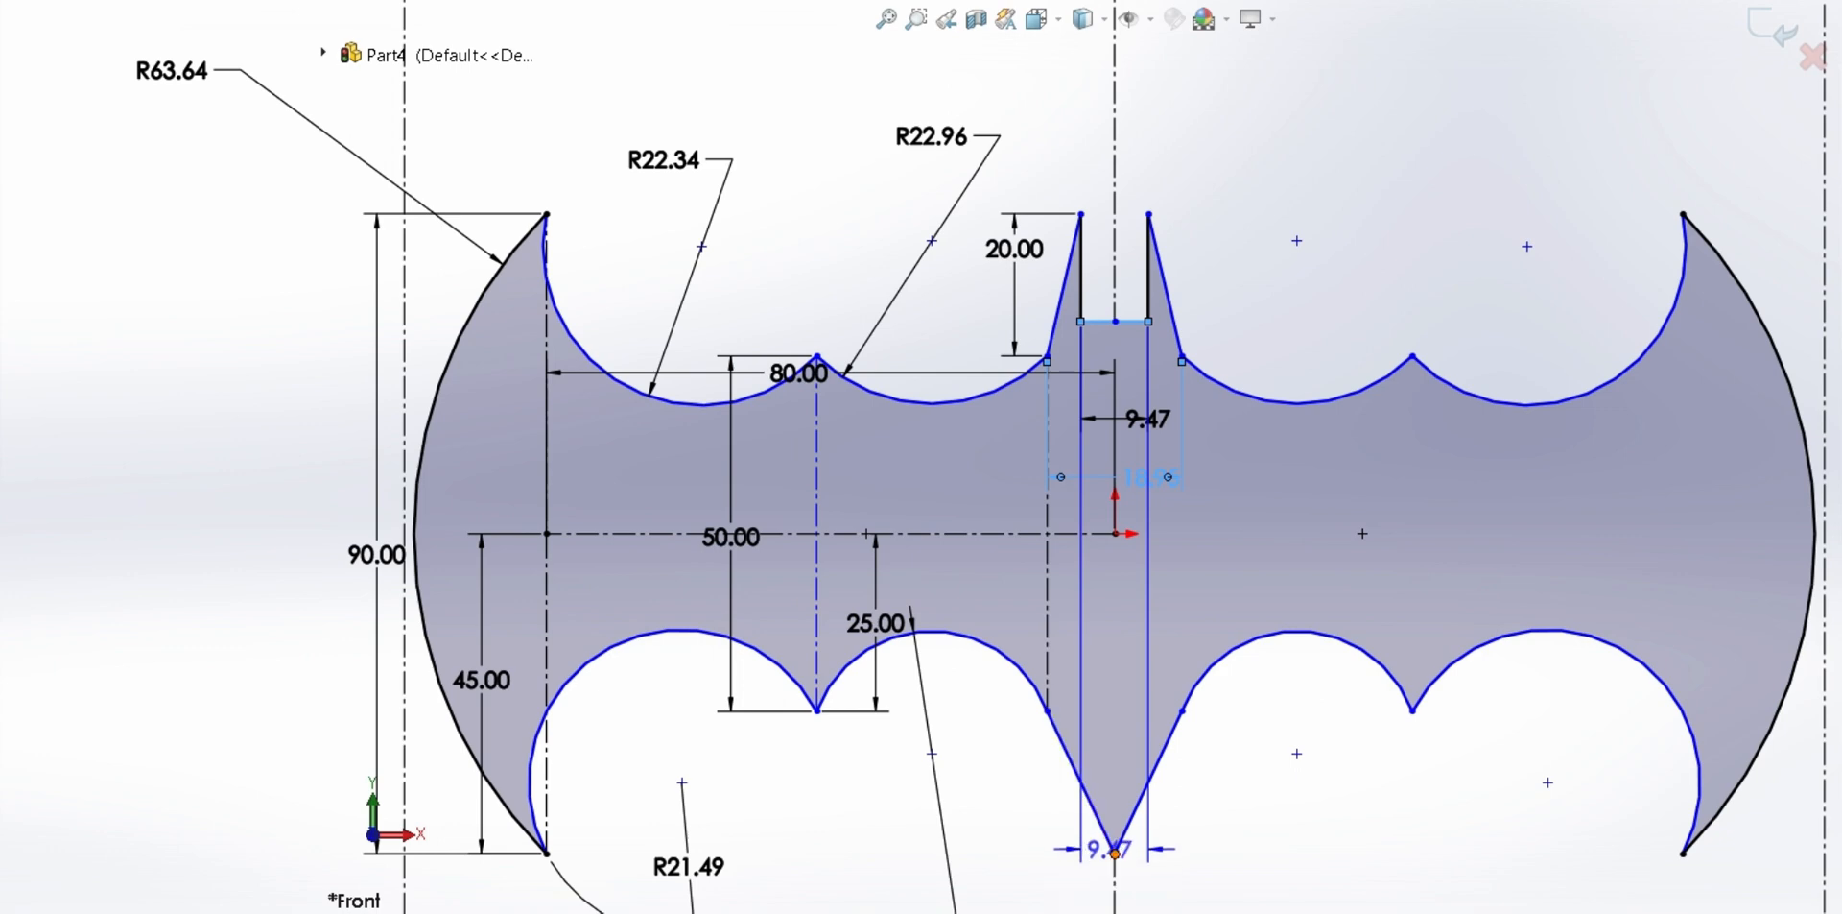
{"action": "left_click", "coordinate": [1115, 852]}
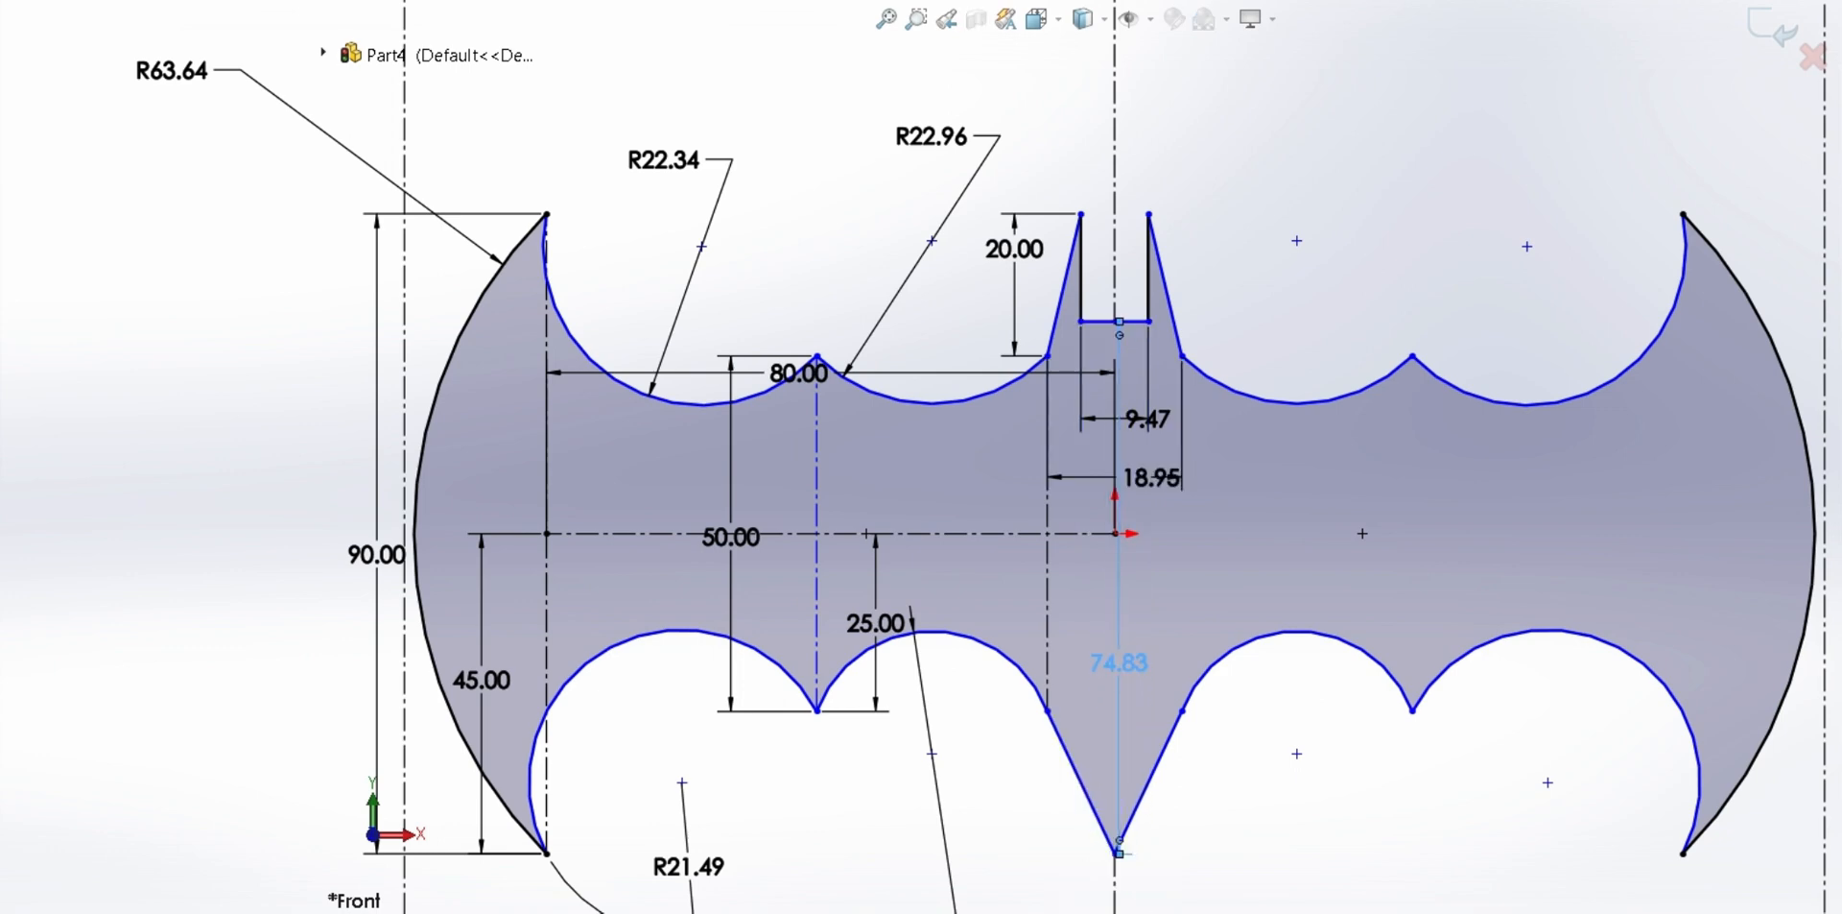
{"action": "scroll", "coordinate": [1176, 547], "scroll_direction": "down", "scroll_amount": 1}
{"action": "scroll", "coordinate": [1046, 408], "scroll_direction": "up", "scroll_amount": 2}
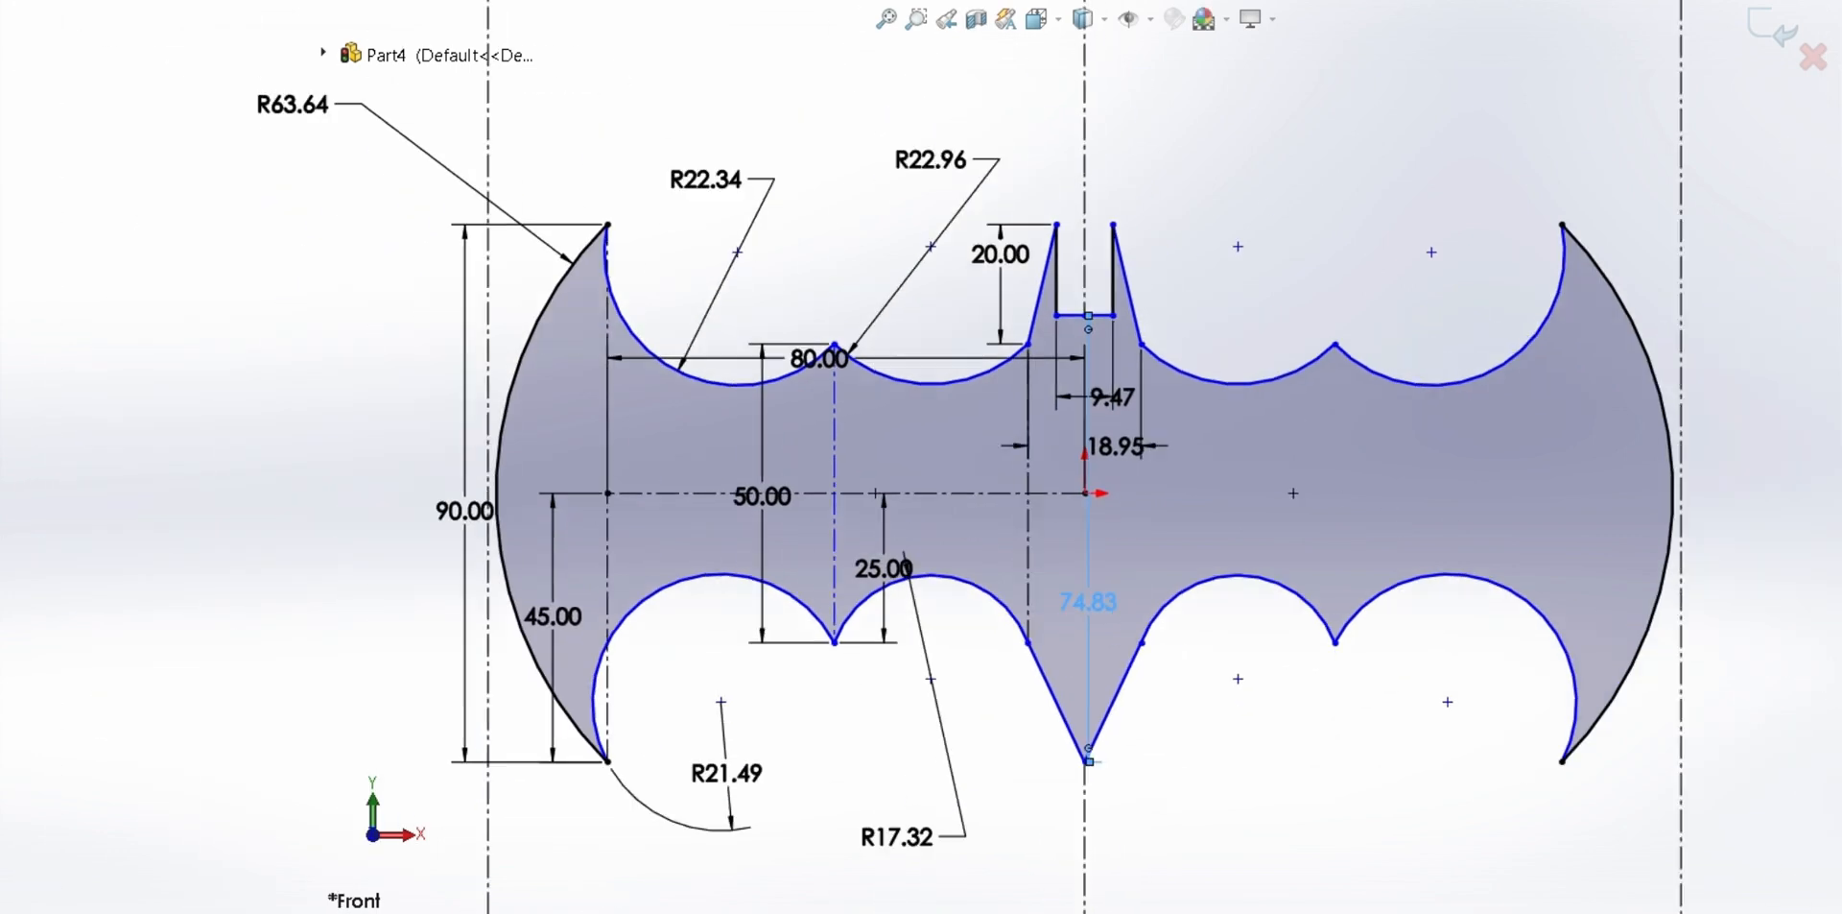
{"action": "scroll", "coordinate": [1085, 451], "scroll_direction": "down", "scroll_amount": 1}
{"action": "scroll", "coordinate": [1073, 451], "scroll_direction": "up", "scroll_amount": 2}
{"action": "scroll", "coordinate": [910, 446], "scroll_direction": "down", "scroll_amount": 1}
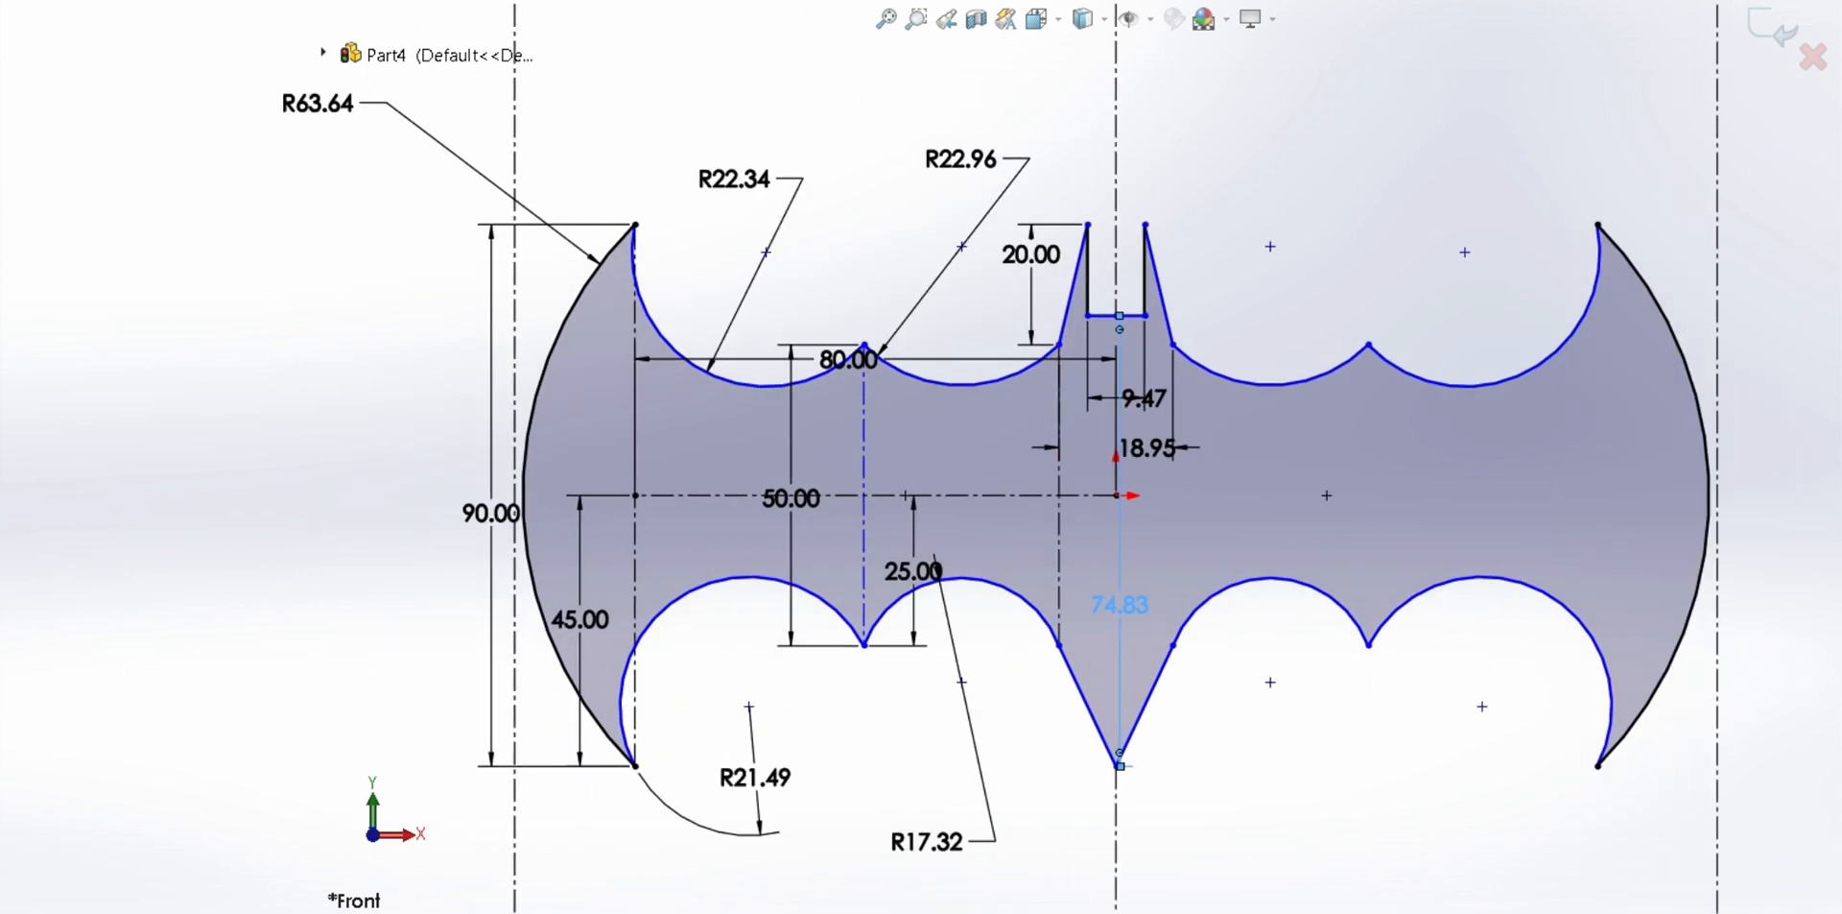
Dimension the horizontal distance from the left wing's lower tip to its lower cusp, and the height of the central bottom spike
{"action": "scroll", "coordinate": [663, 826], "scroll_direction": "down", "scroll_amount": 2}
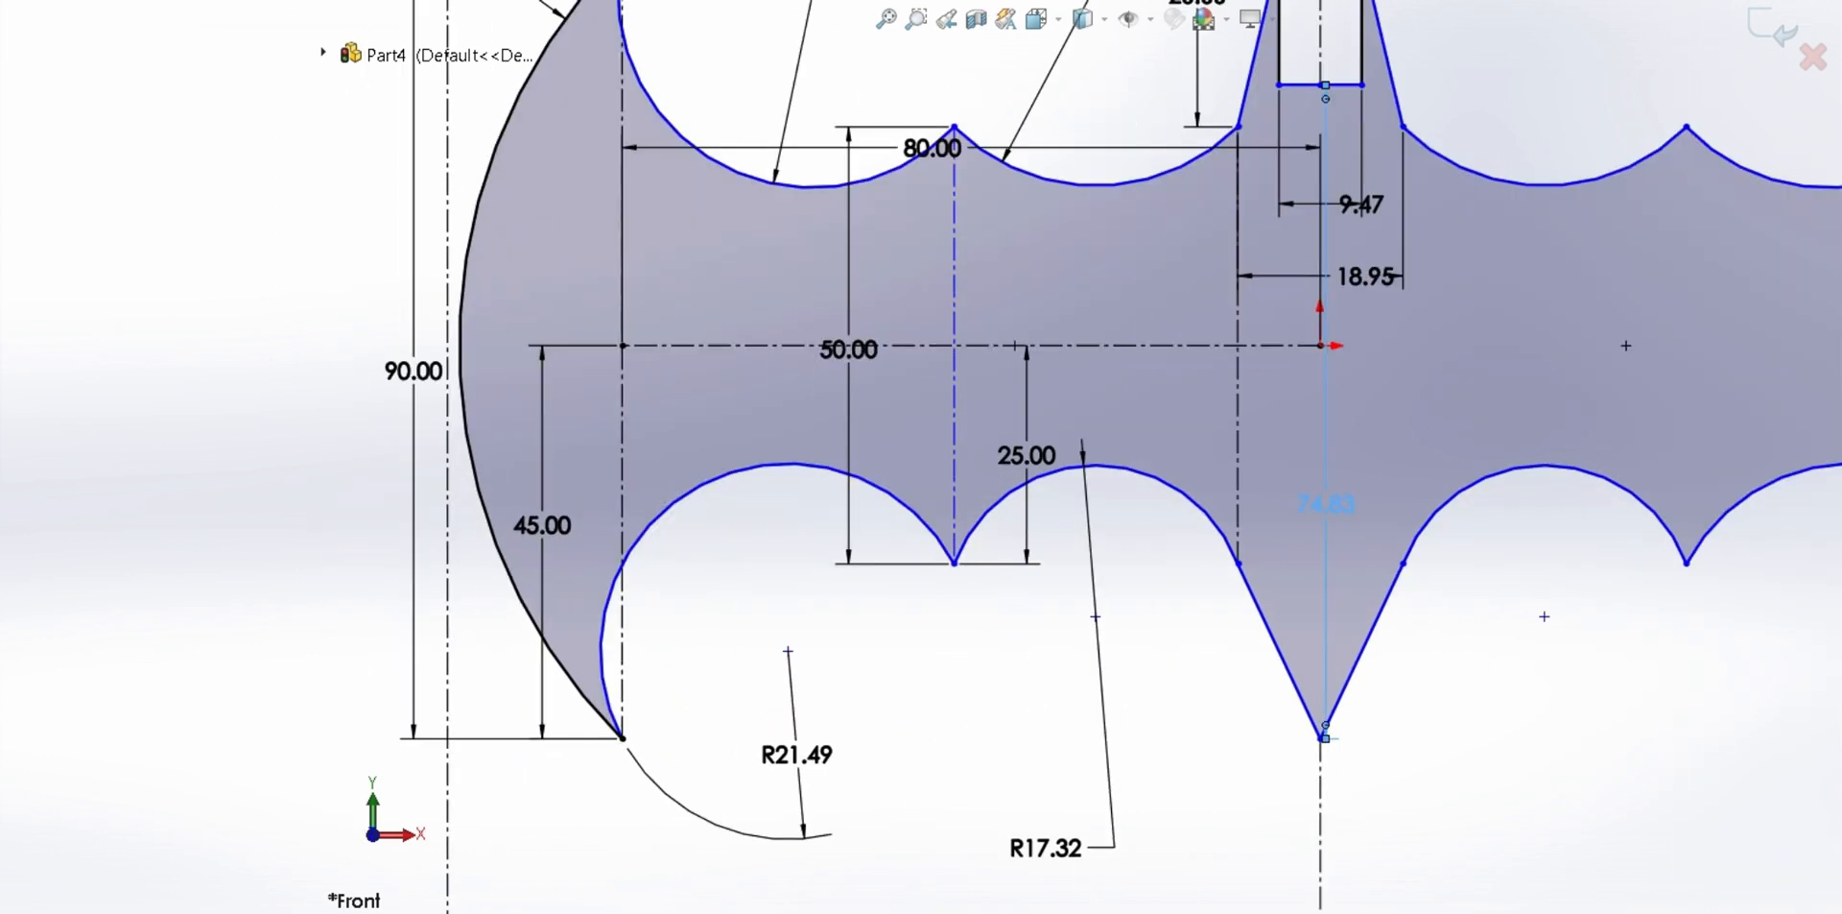
{"action": "left_click", "coordinate": [622, 738]}
{"action": "left_click", "coordinate": [953, 563]}
{"action": "left_click", "coordinate": [848, 878]}
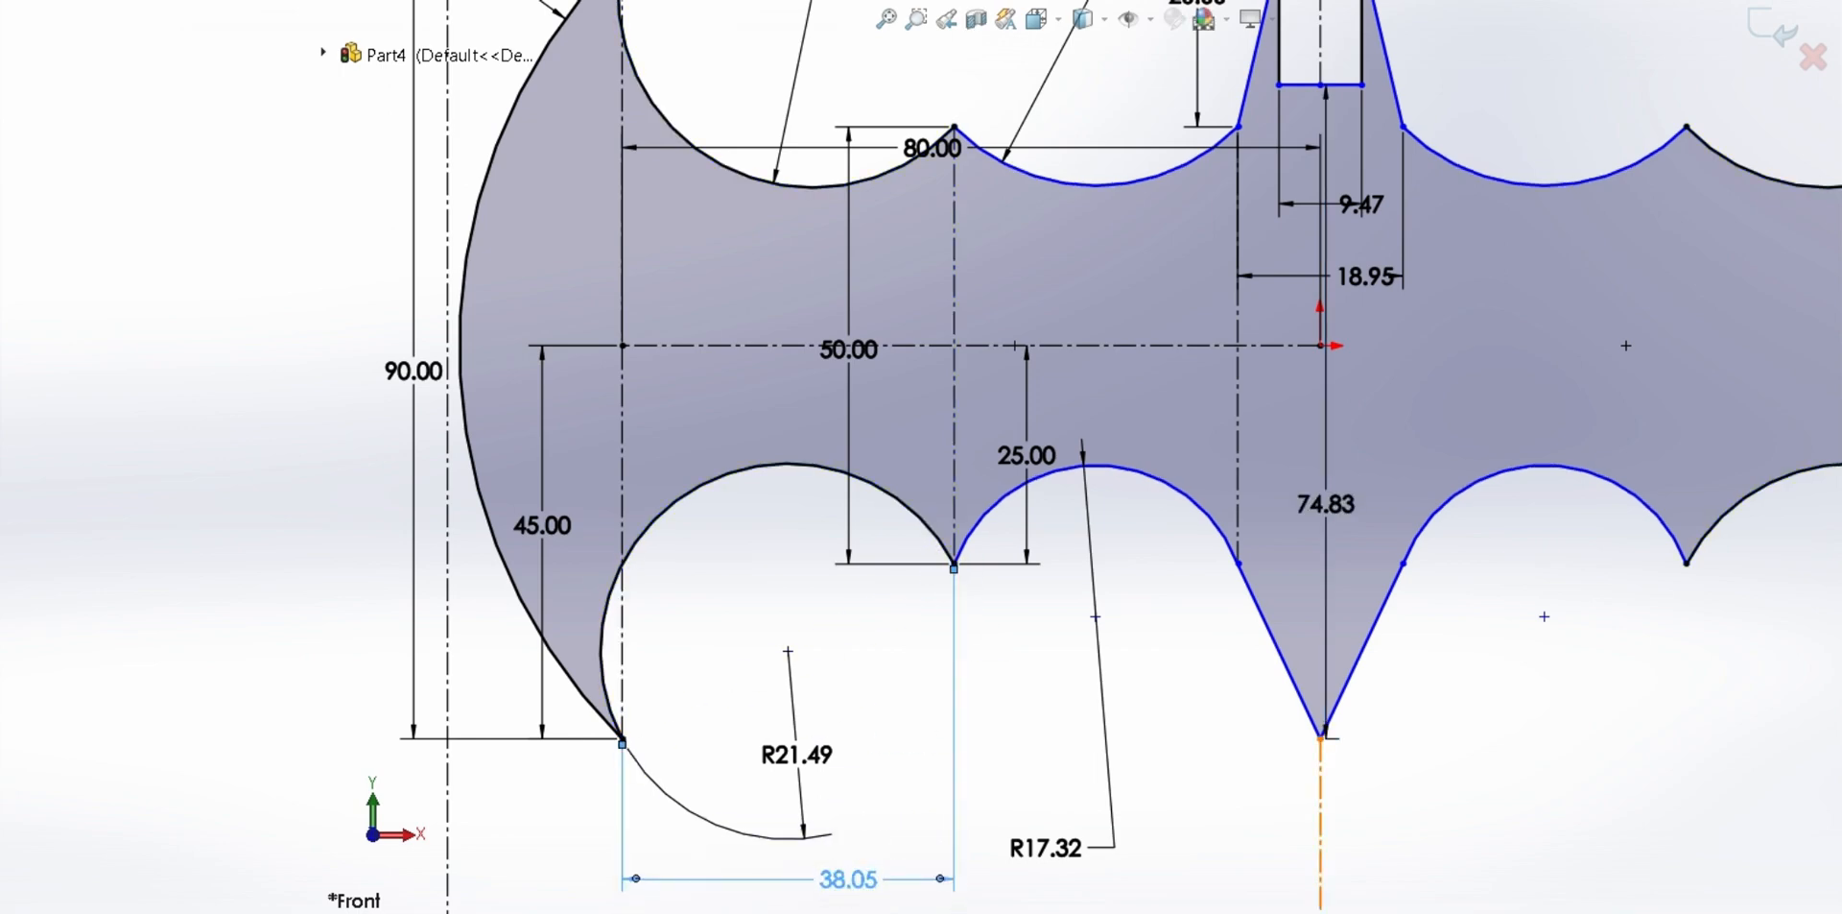
{"action": "left_click", "coordinate": [1238, 562]}
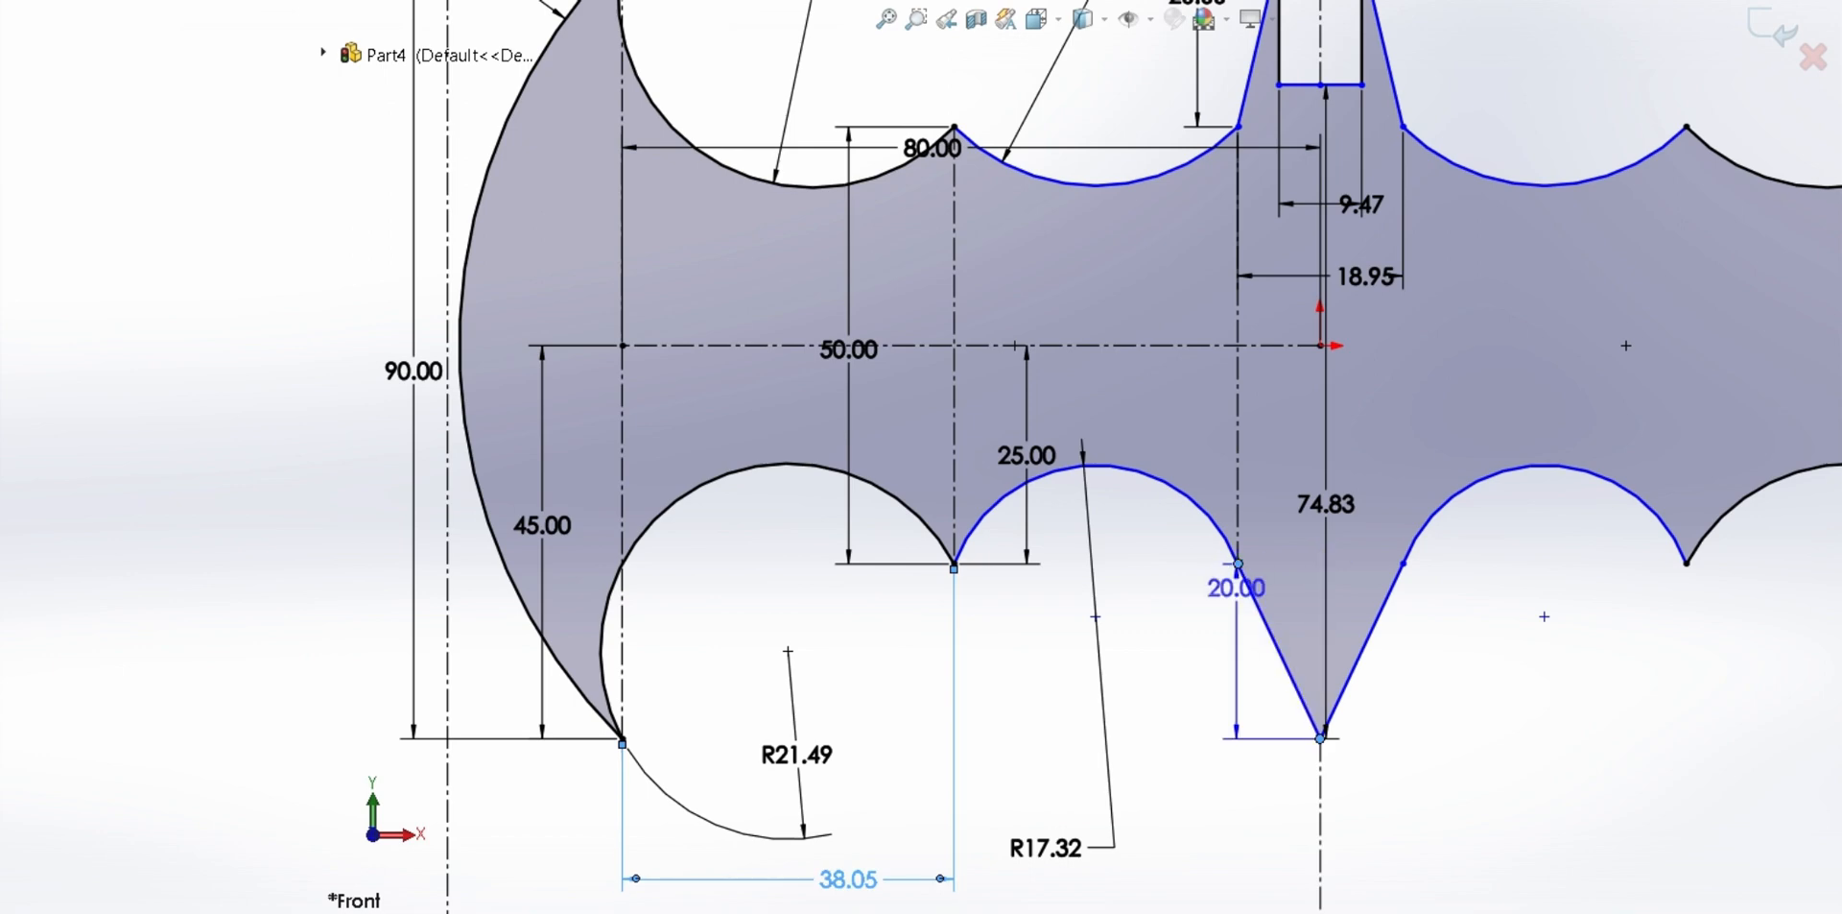
{"action": "left_click", "coordinate": [1234, 717]}
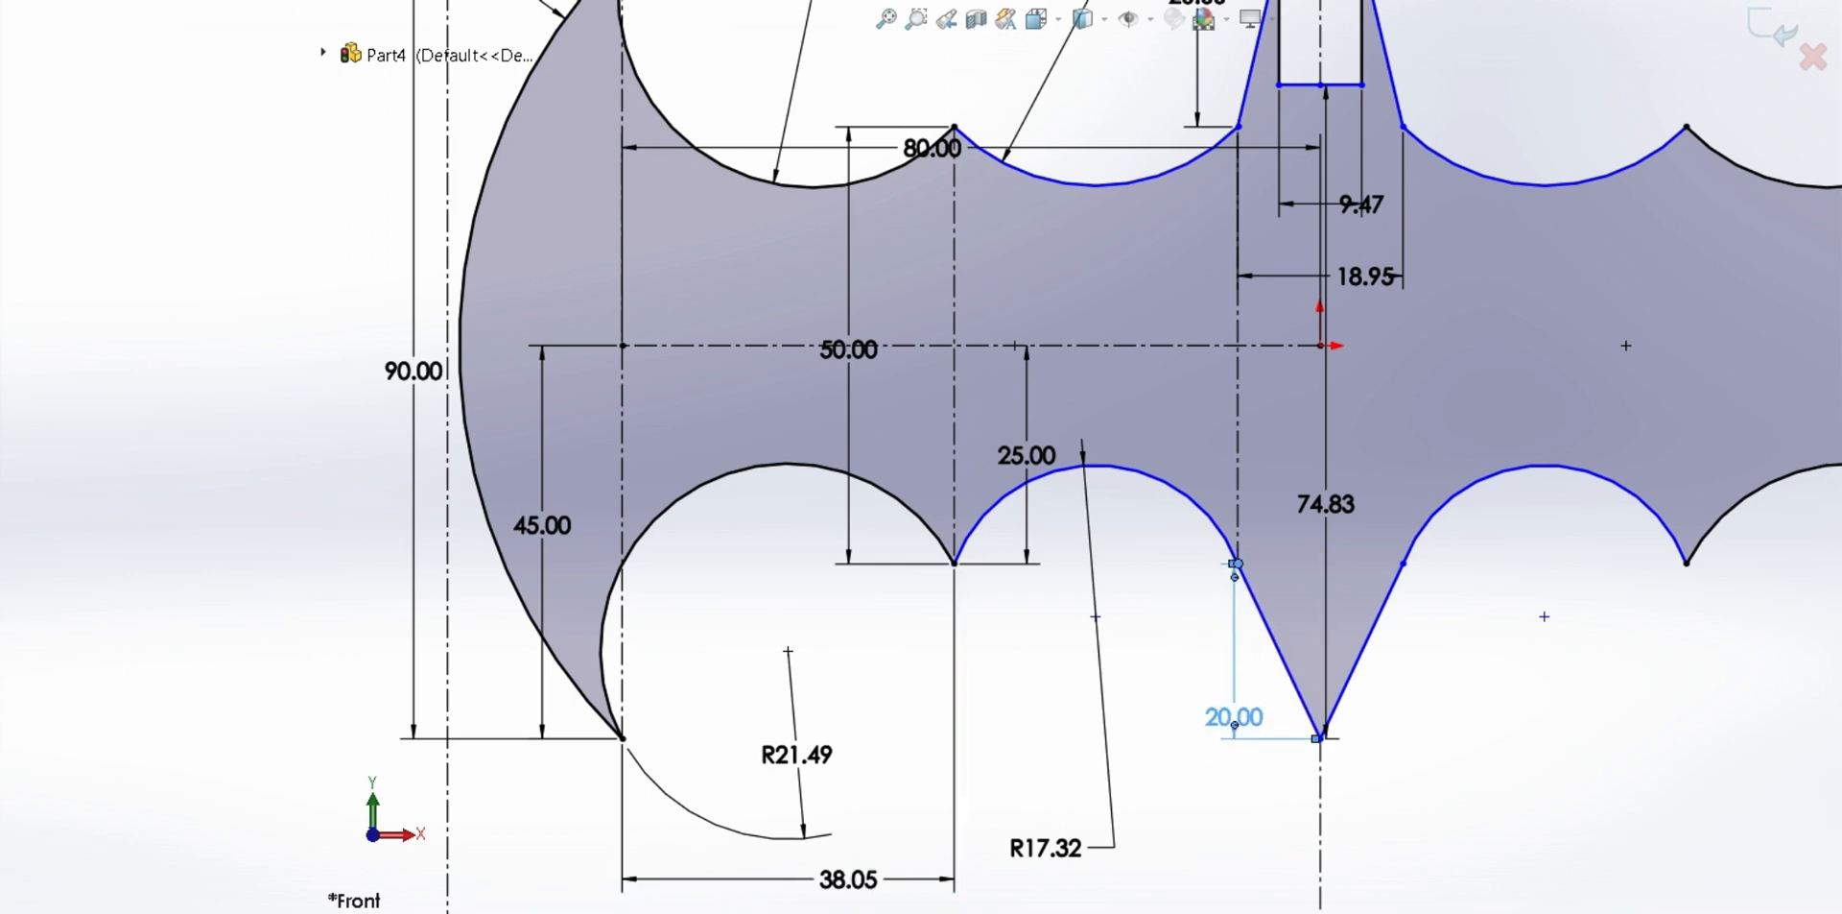
Try to dimension the bottom spike's upper width and the horizontal distance from its tip to the left wing's lower cusp
{"action": "left_click", "coordinate": [1403, 562]}
{"action": "left_click", "coordinate": [1328, 565]}
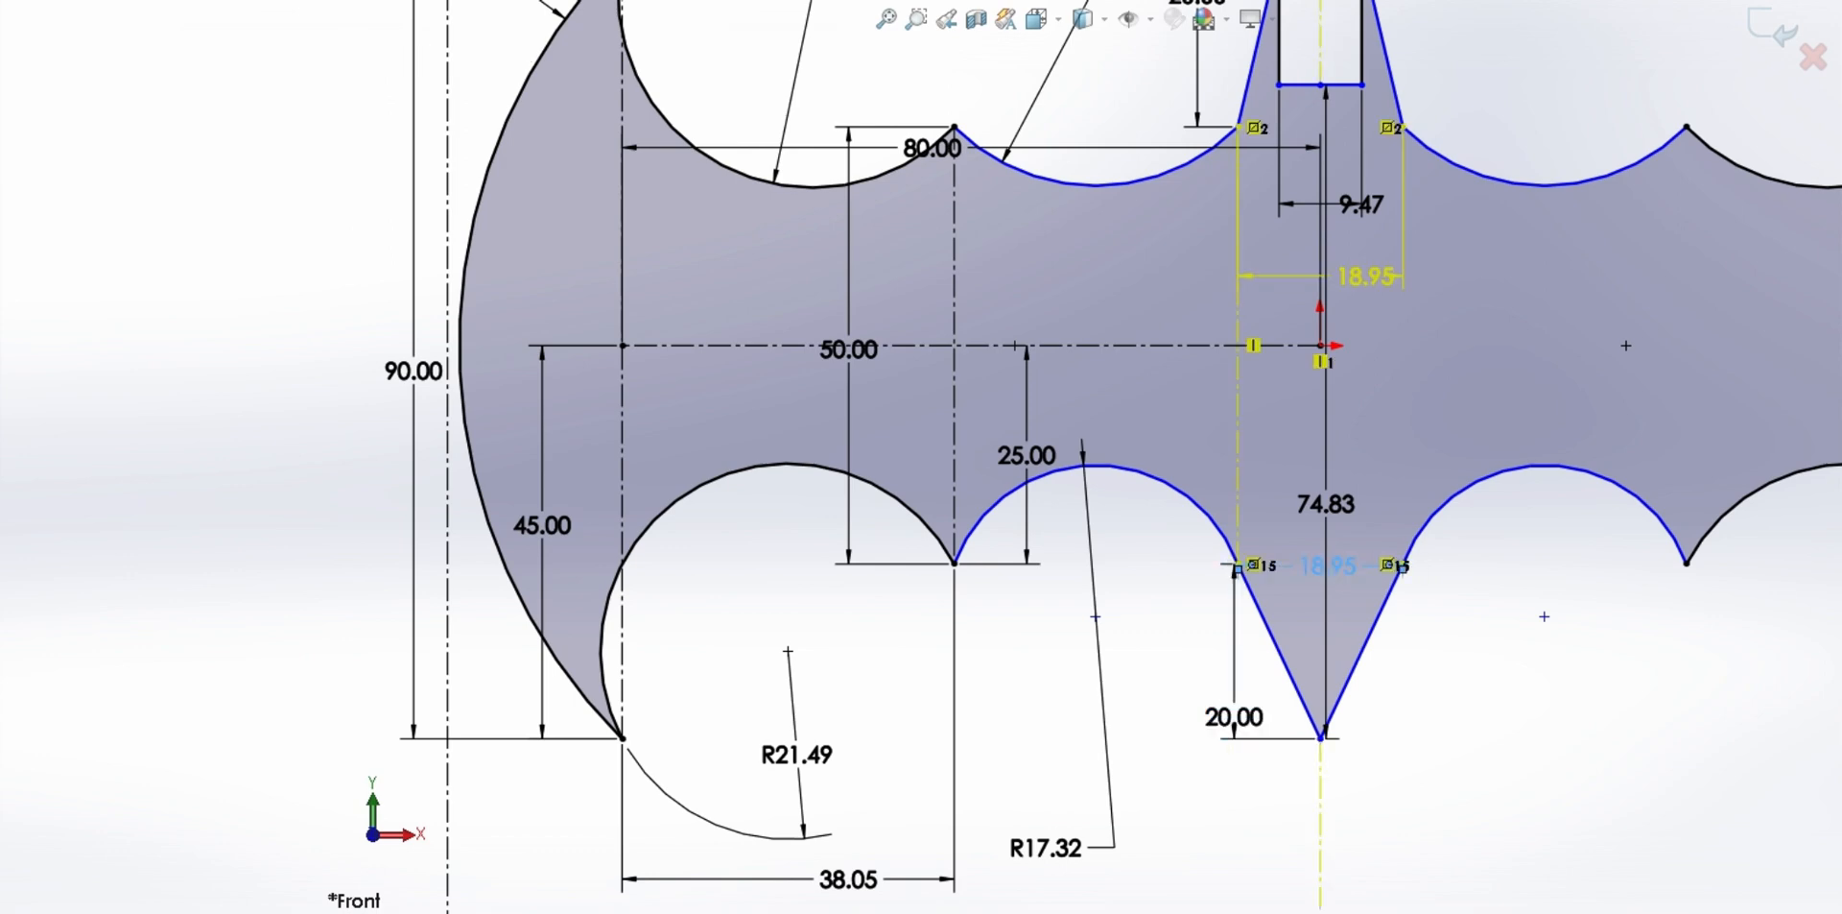
{"action": "key", "text": "Escape"}
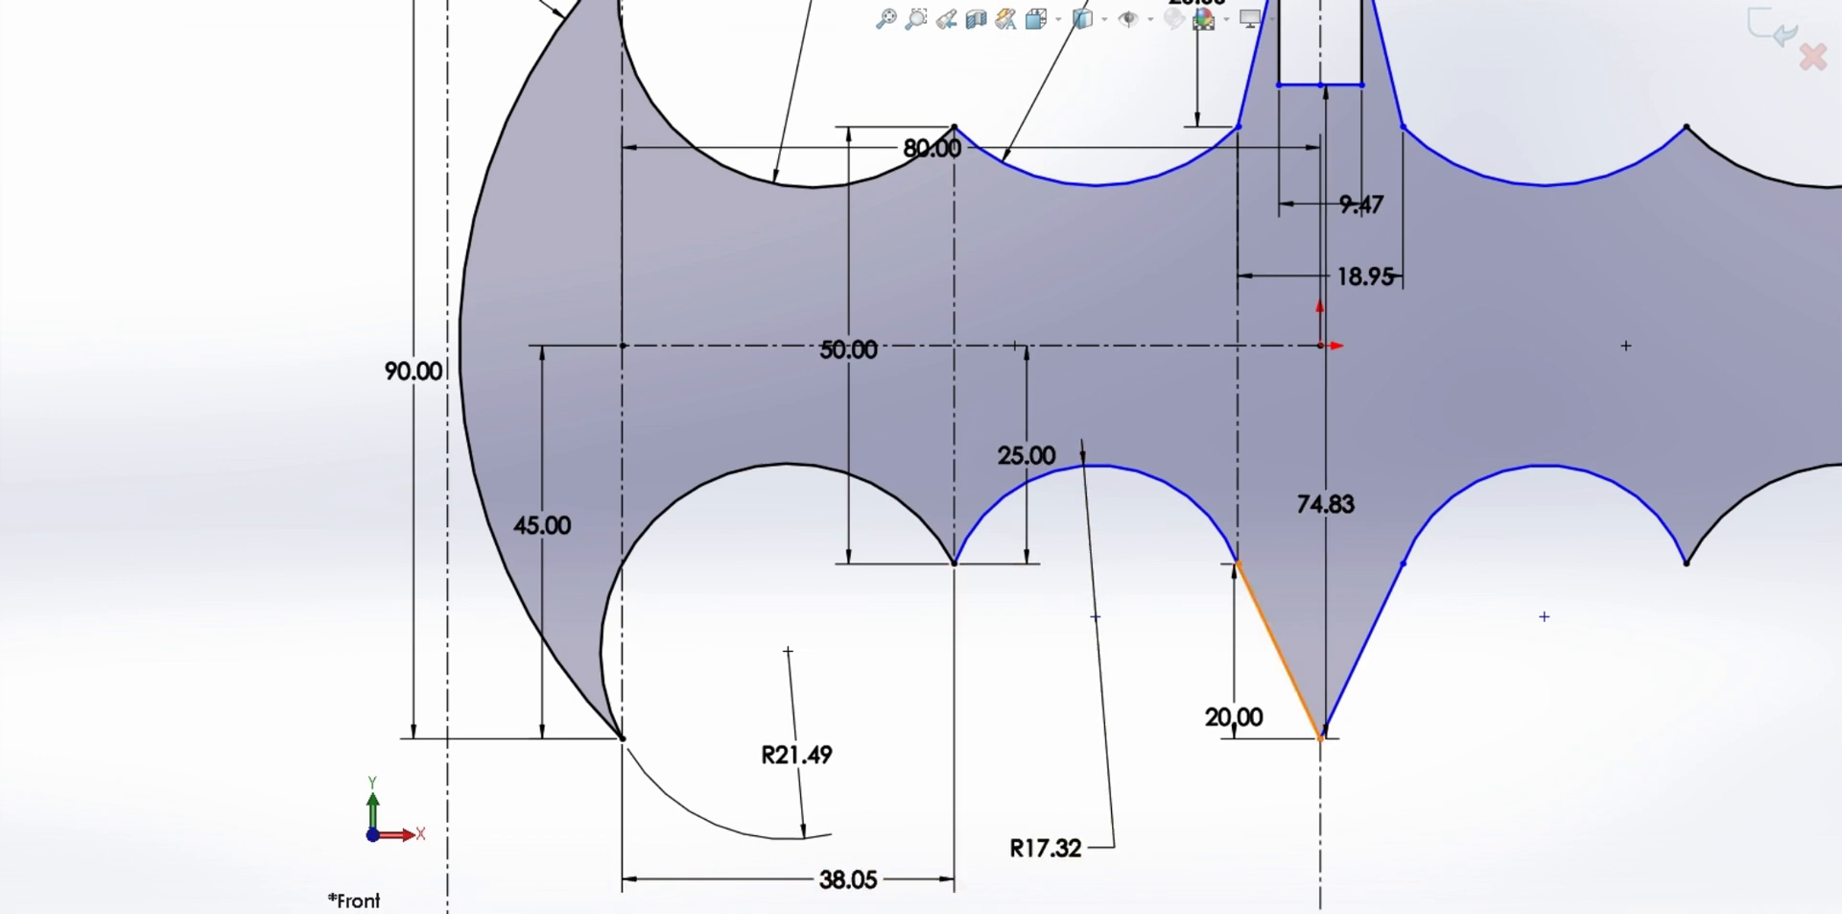
{"action": "left_click", "coordinate": [1320, 738]}
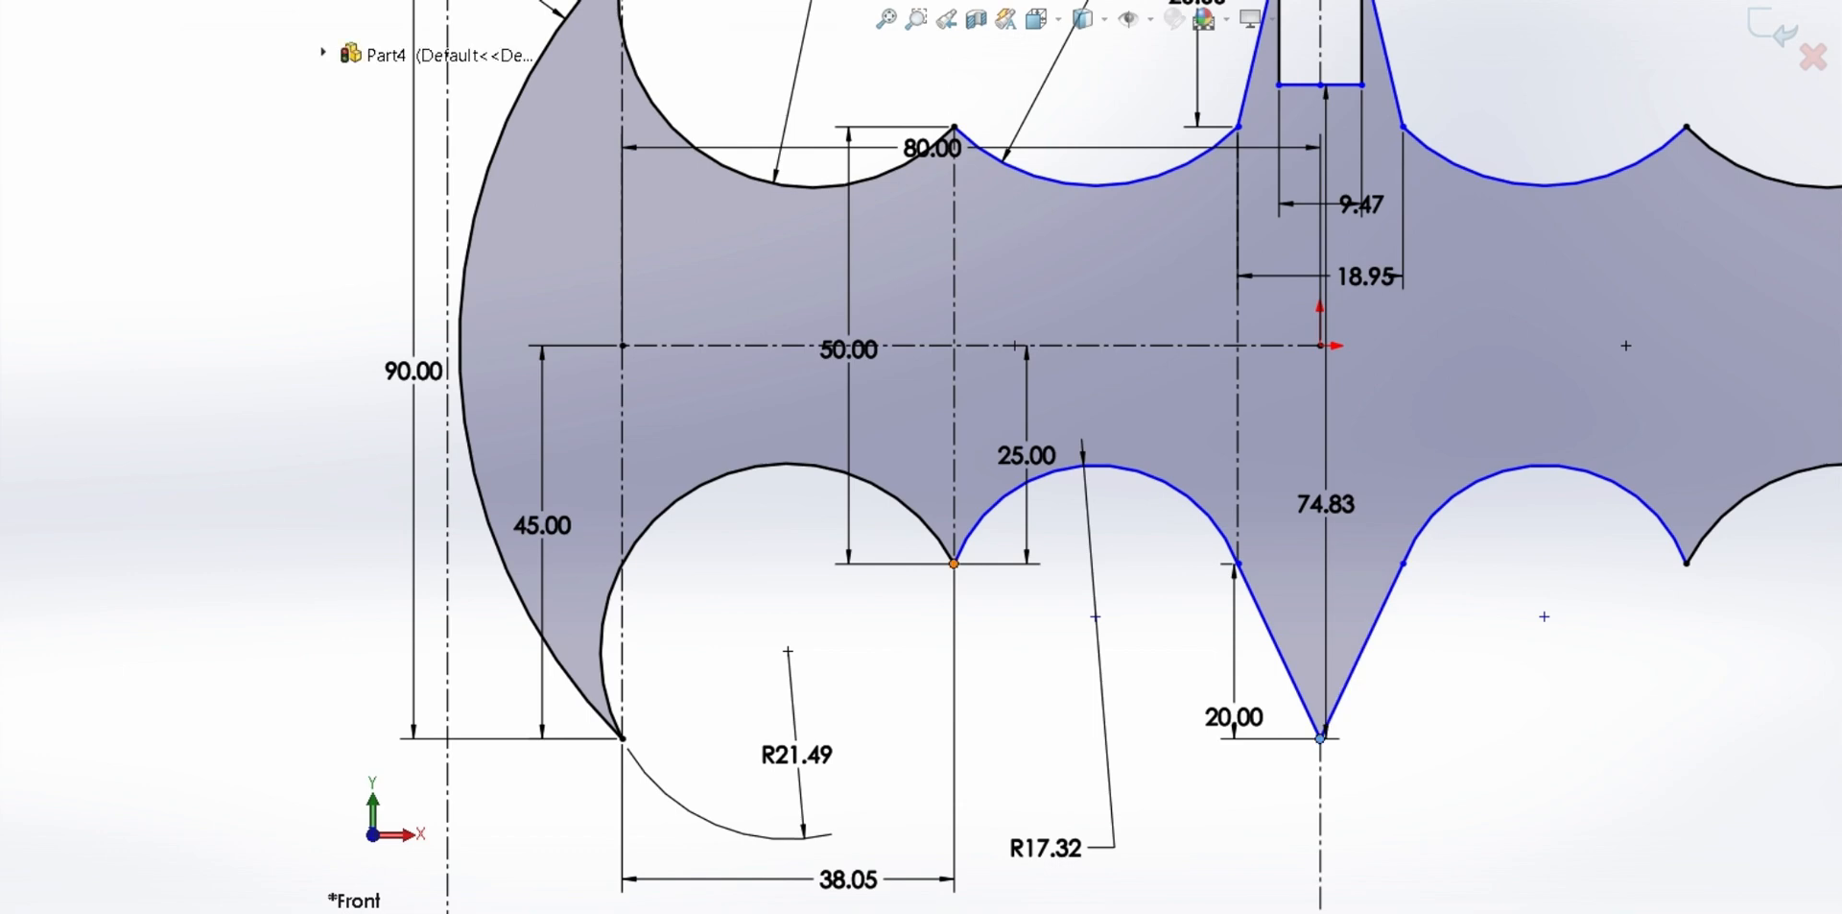
{"action": "left_click", "coordinate": [954, 564]}
{"action": "left_click", "coordinate": [1017, 878]}
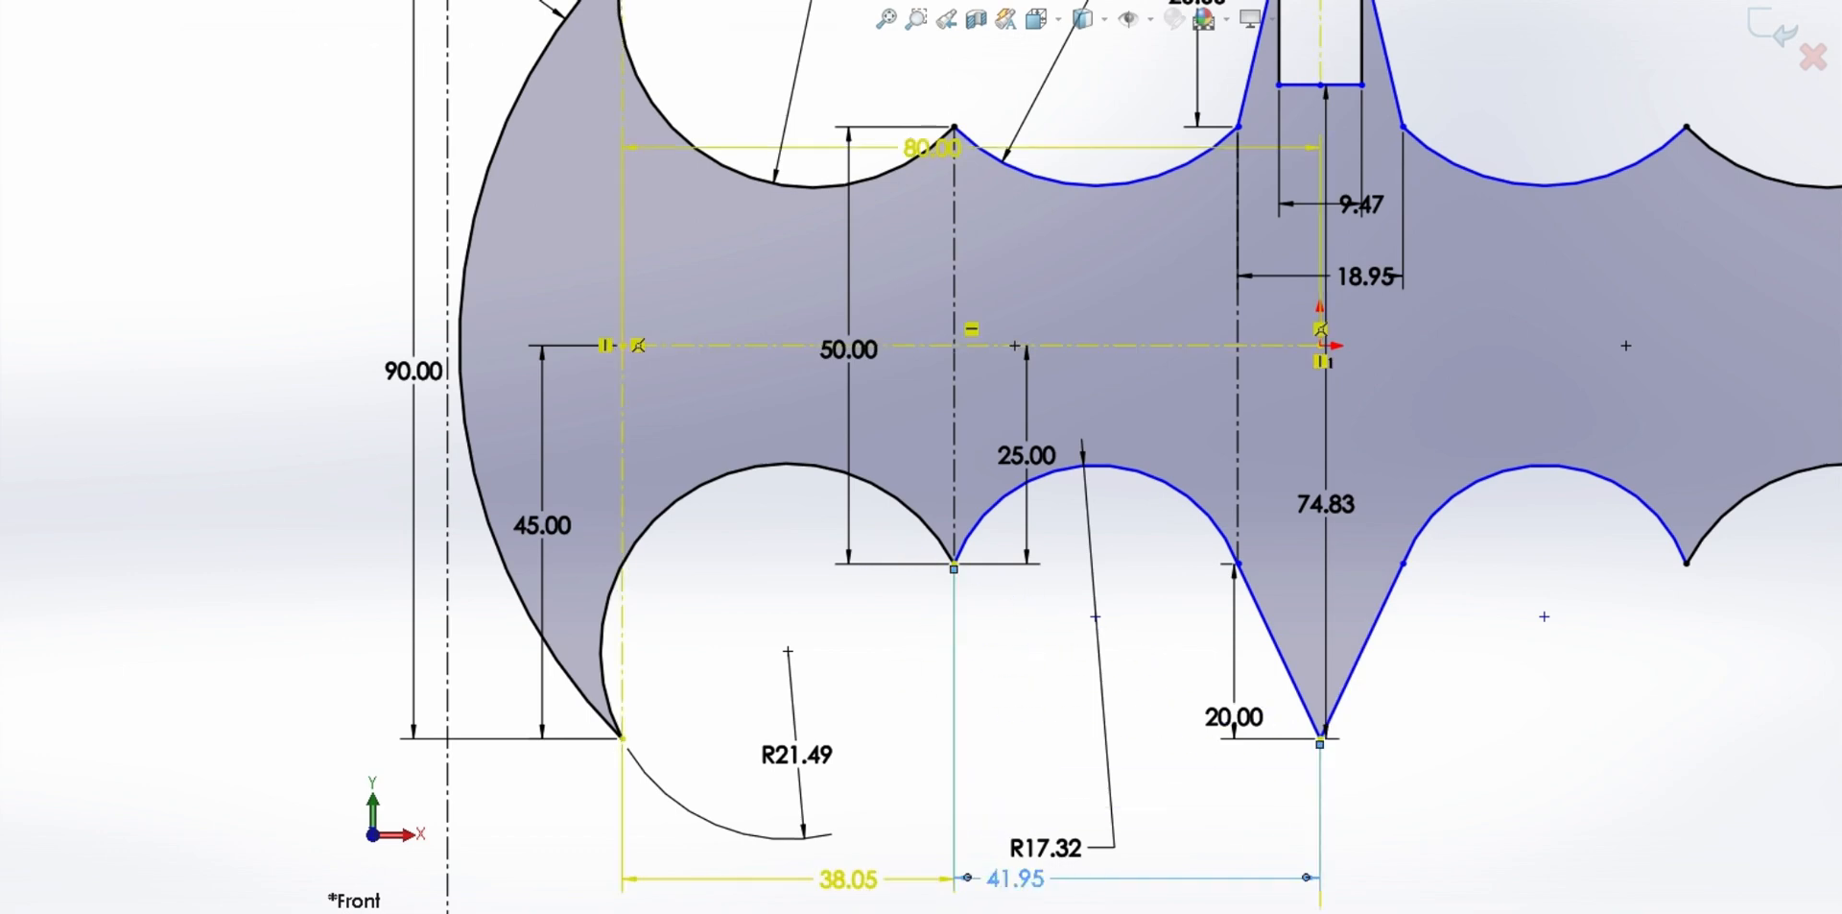
{"action": "key", "text": "Escape"}
Fully define the sketch by constraining the spike's right line, the right wing's inner arcs and the right ear's outer line
{"action": "key", "text": "f"}
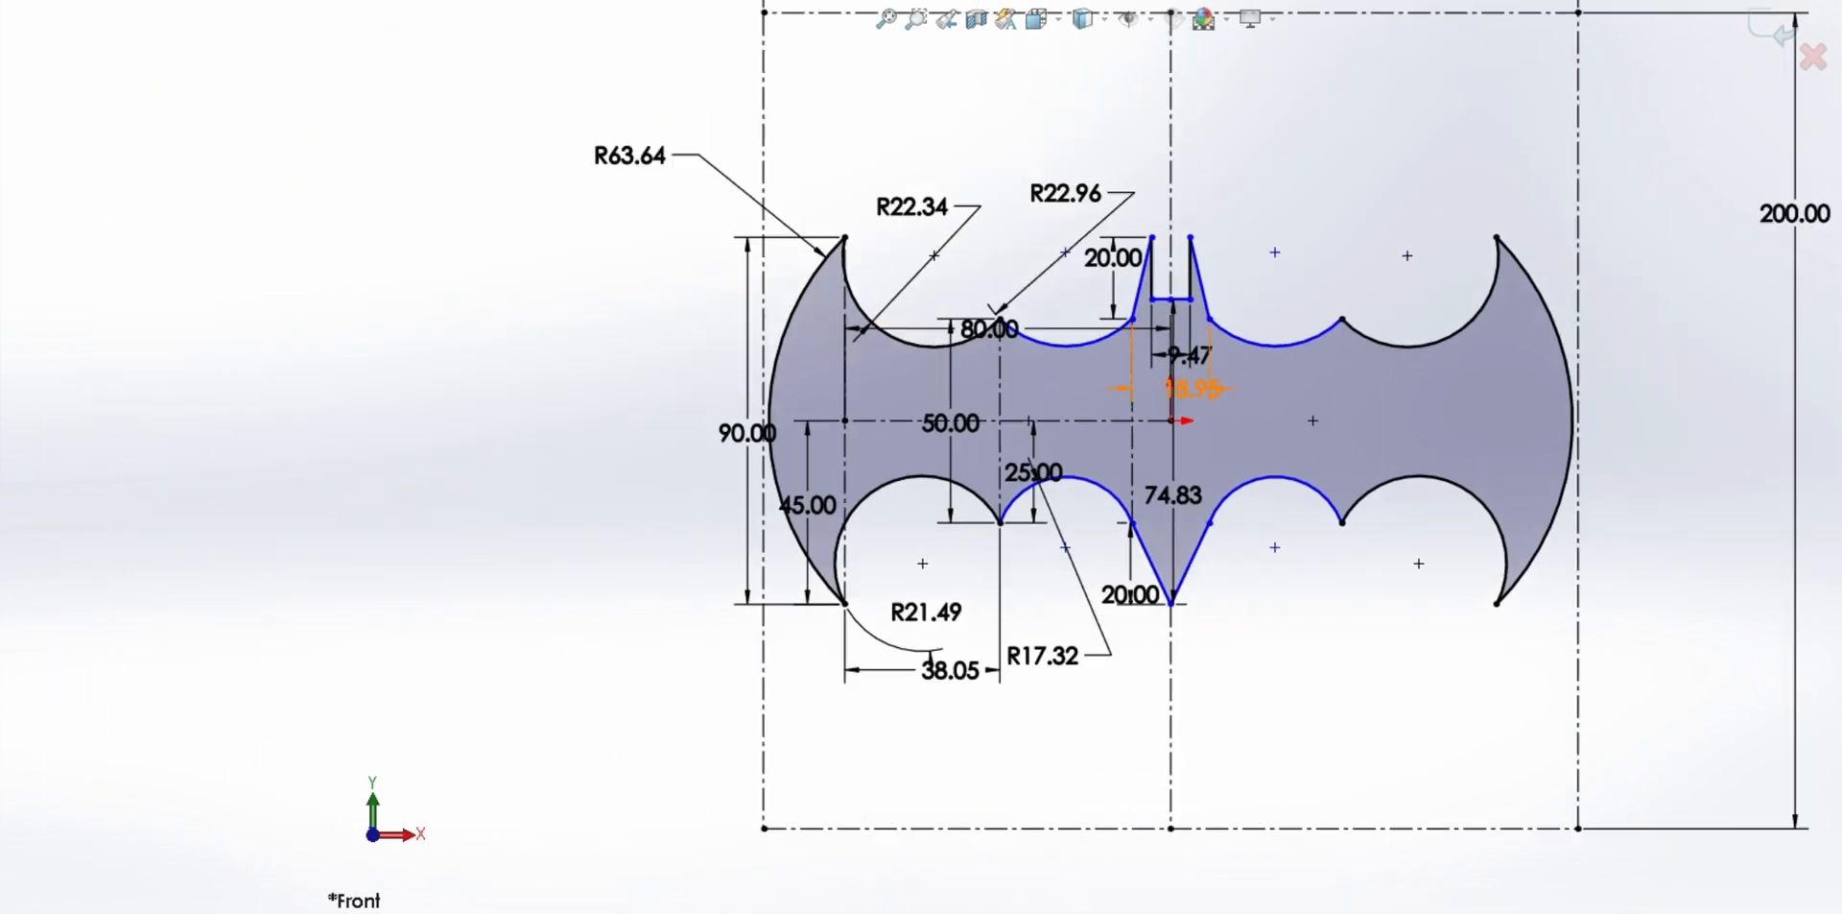
{"action": "scroll", "coordinate": [1286, 694], "scroll_direction": "down", "scroll_amount": 1}
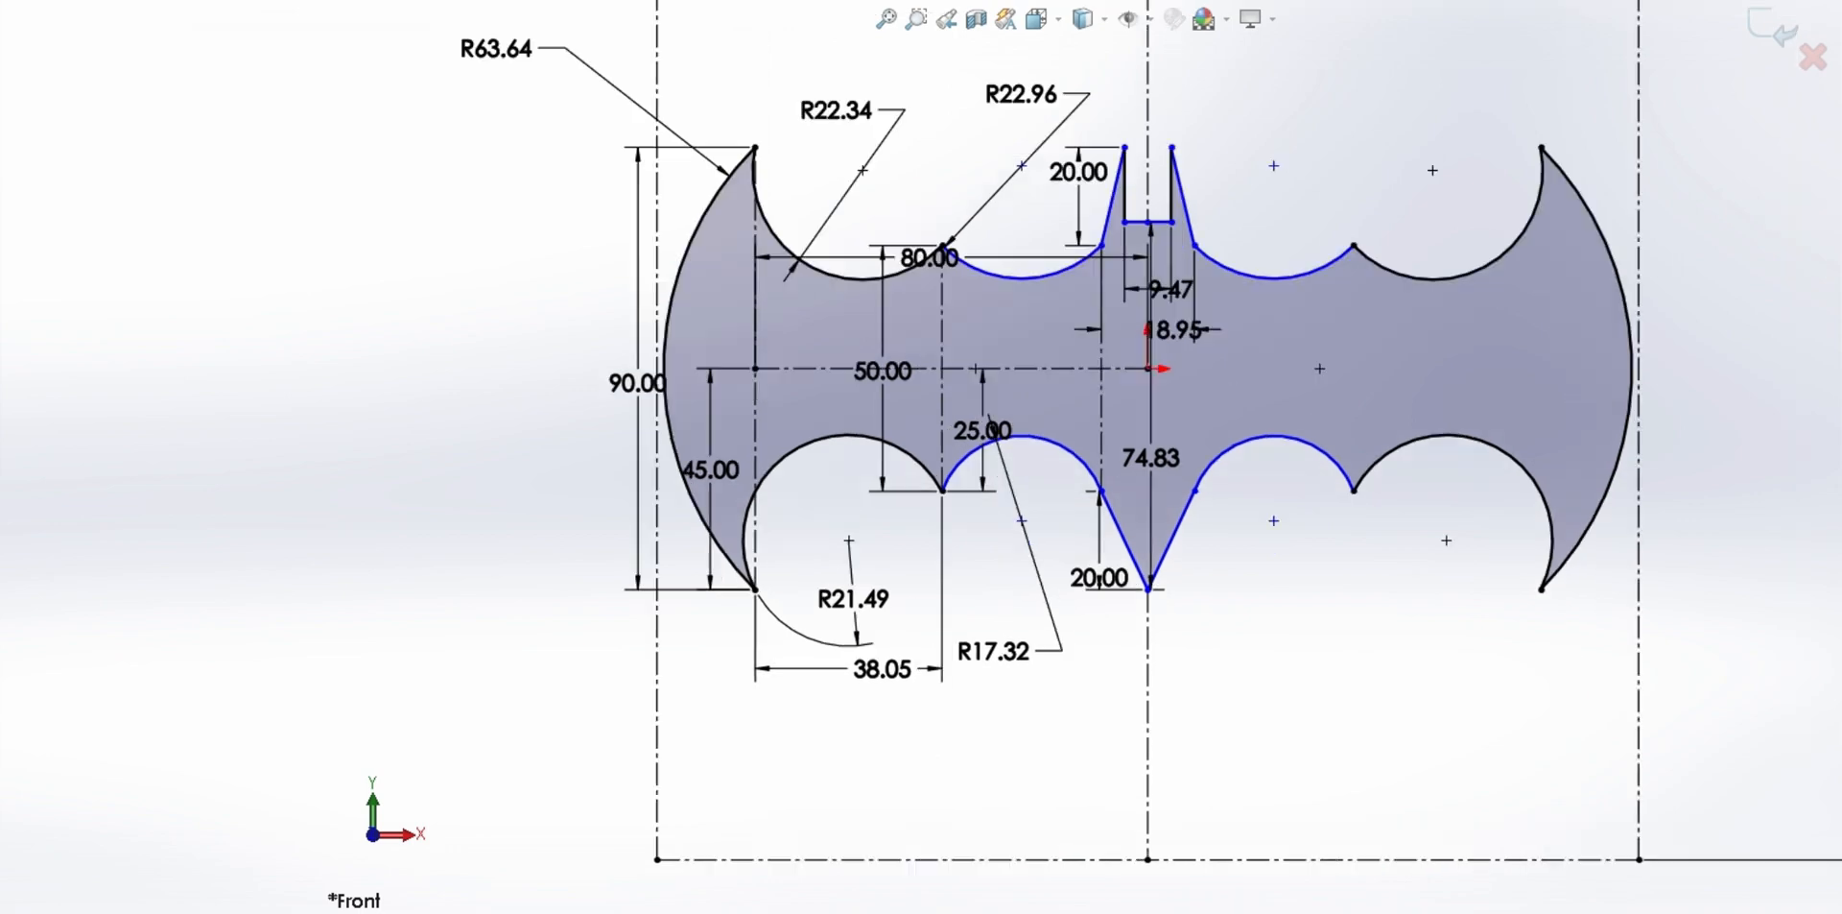
{"action": "scroll", "coordinate": [896, 275], "scroll_direction": "up", "scroll_amount": 1}
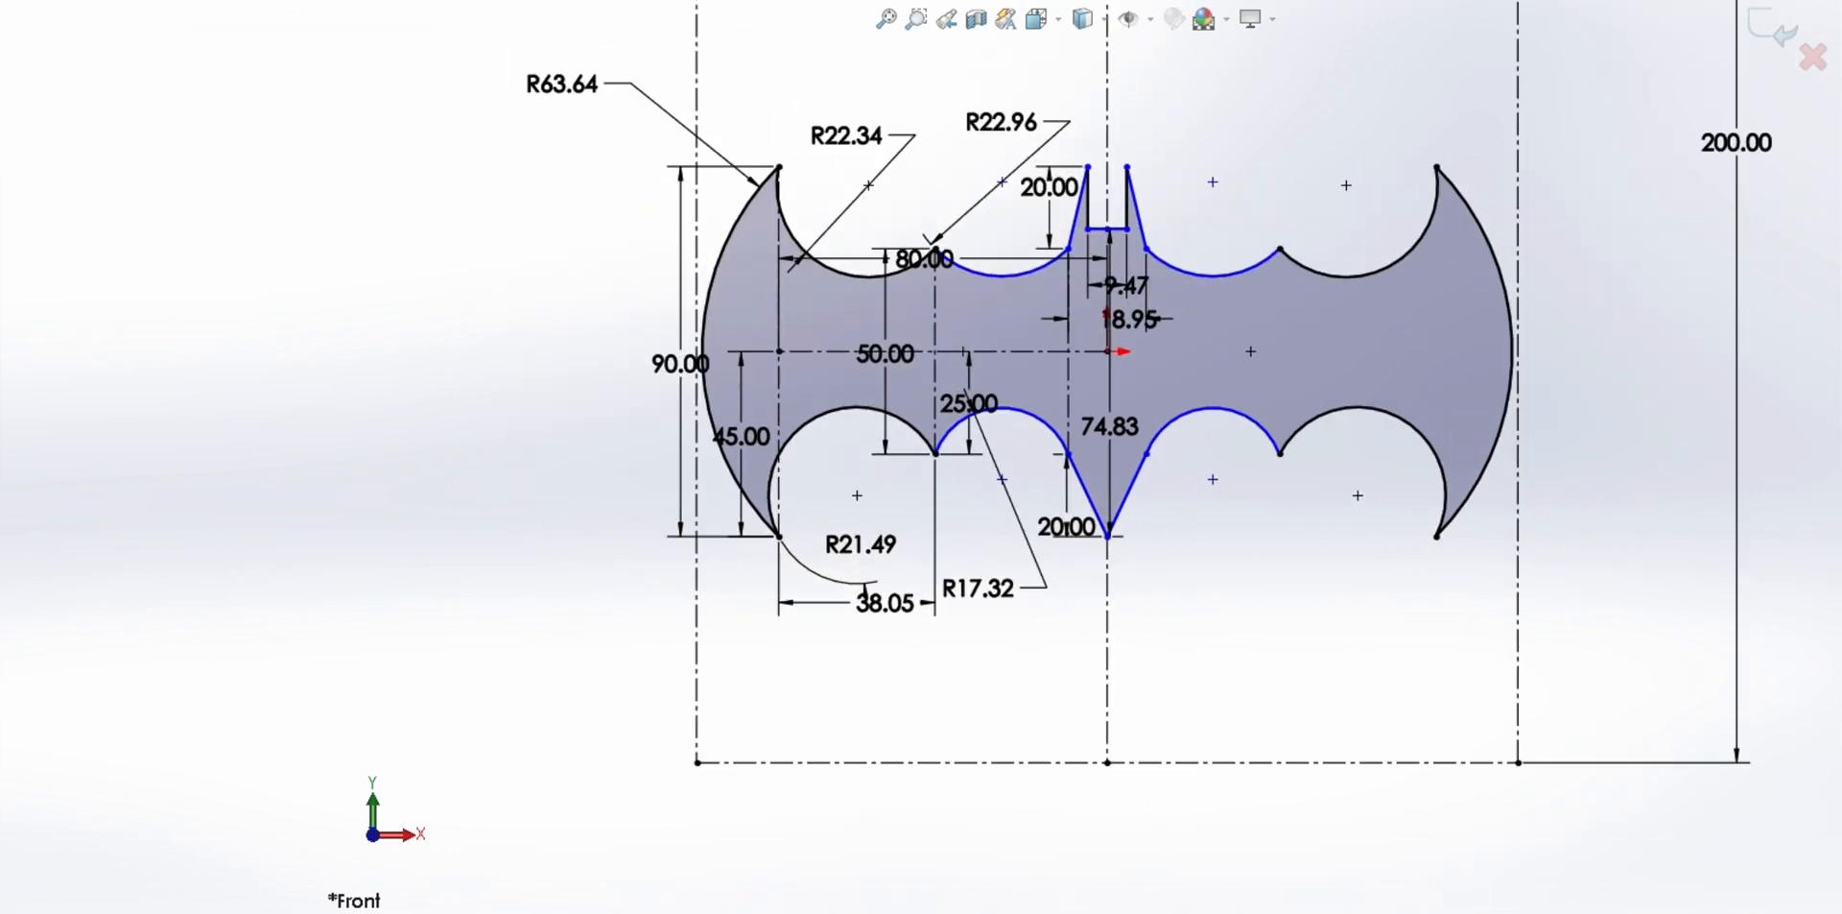
{"action": "scroll", "coordinate": [1256, 548], "scroll_direction": "down", "scroll_amount": 2}
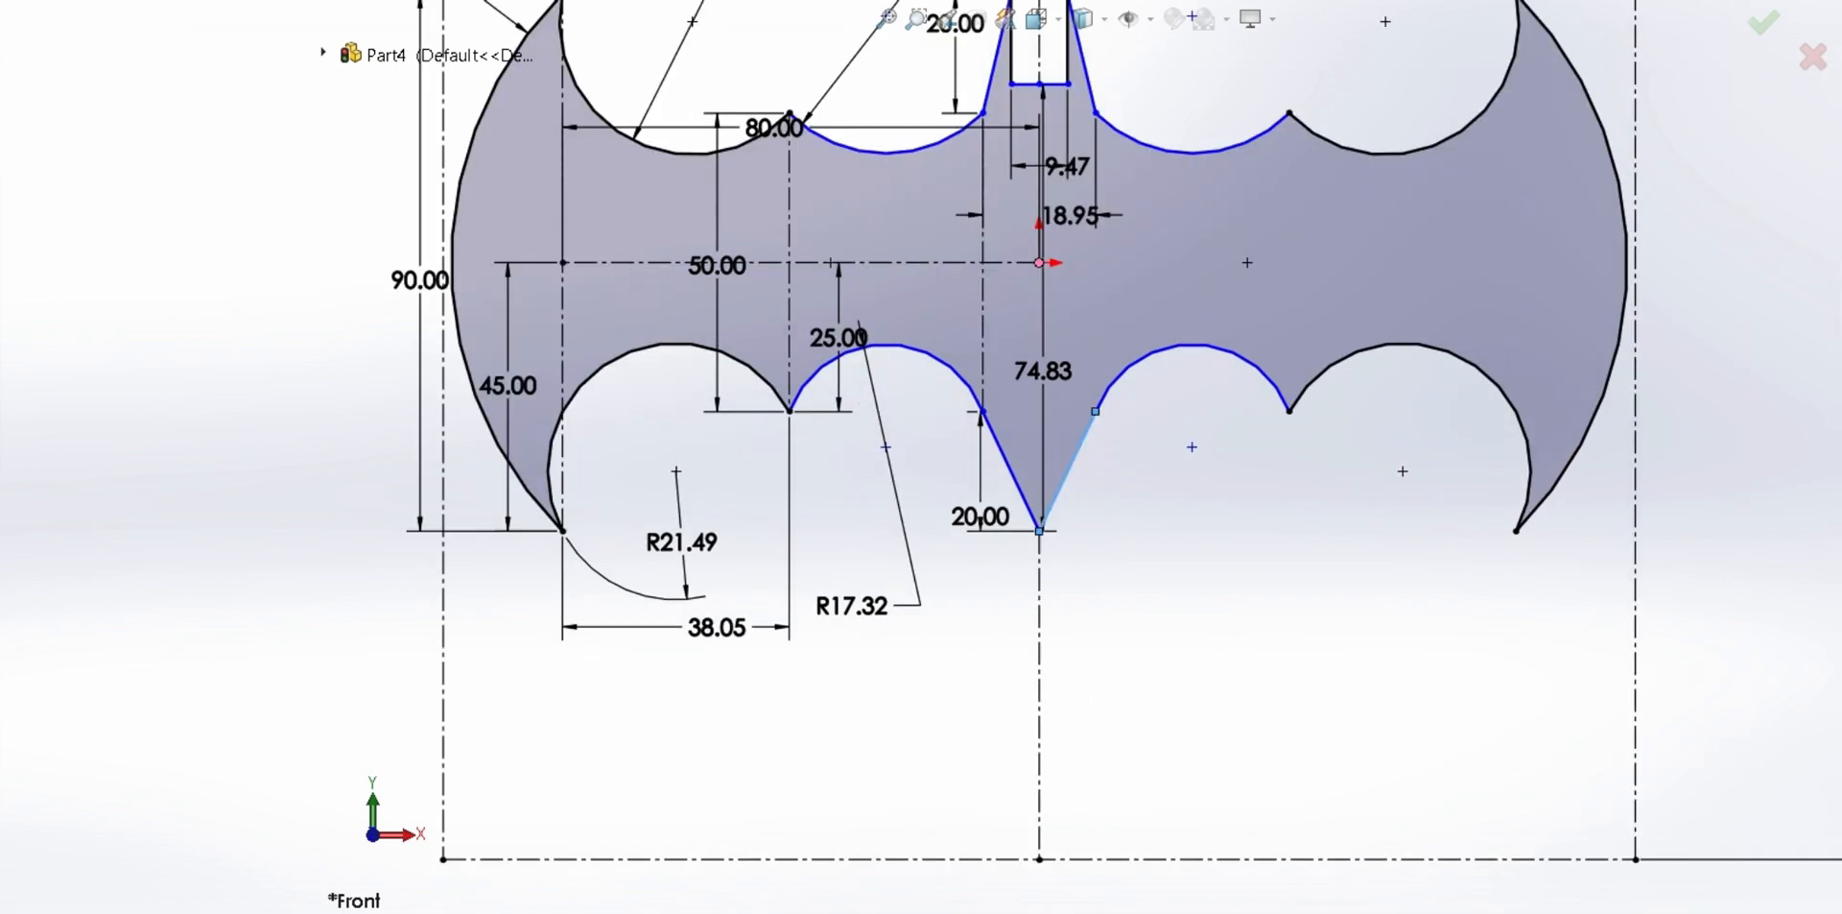
{"action": "left_click", "coordinate": [1191, 344], "text": "ctrl"}
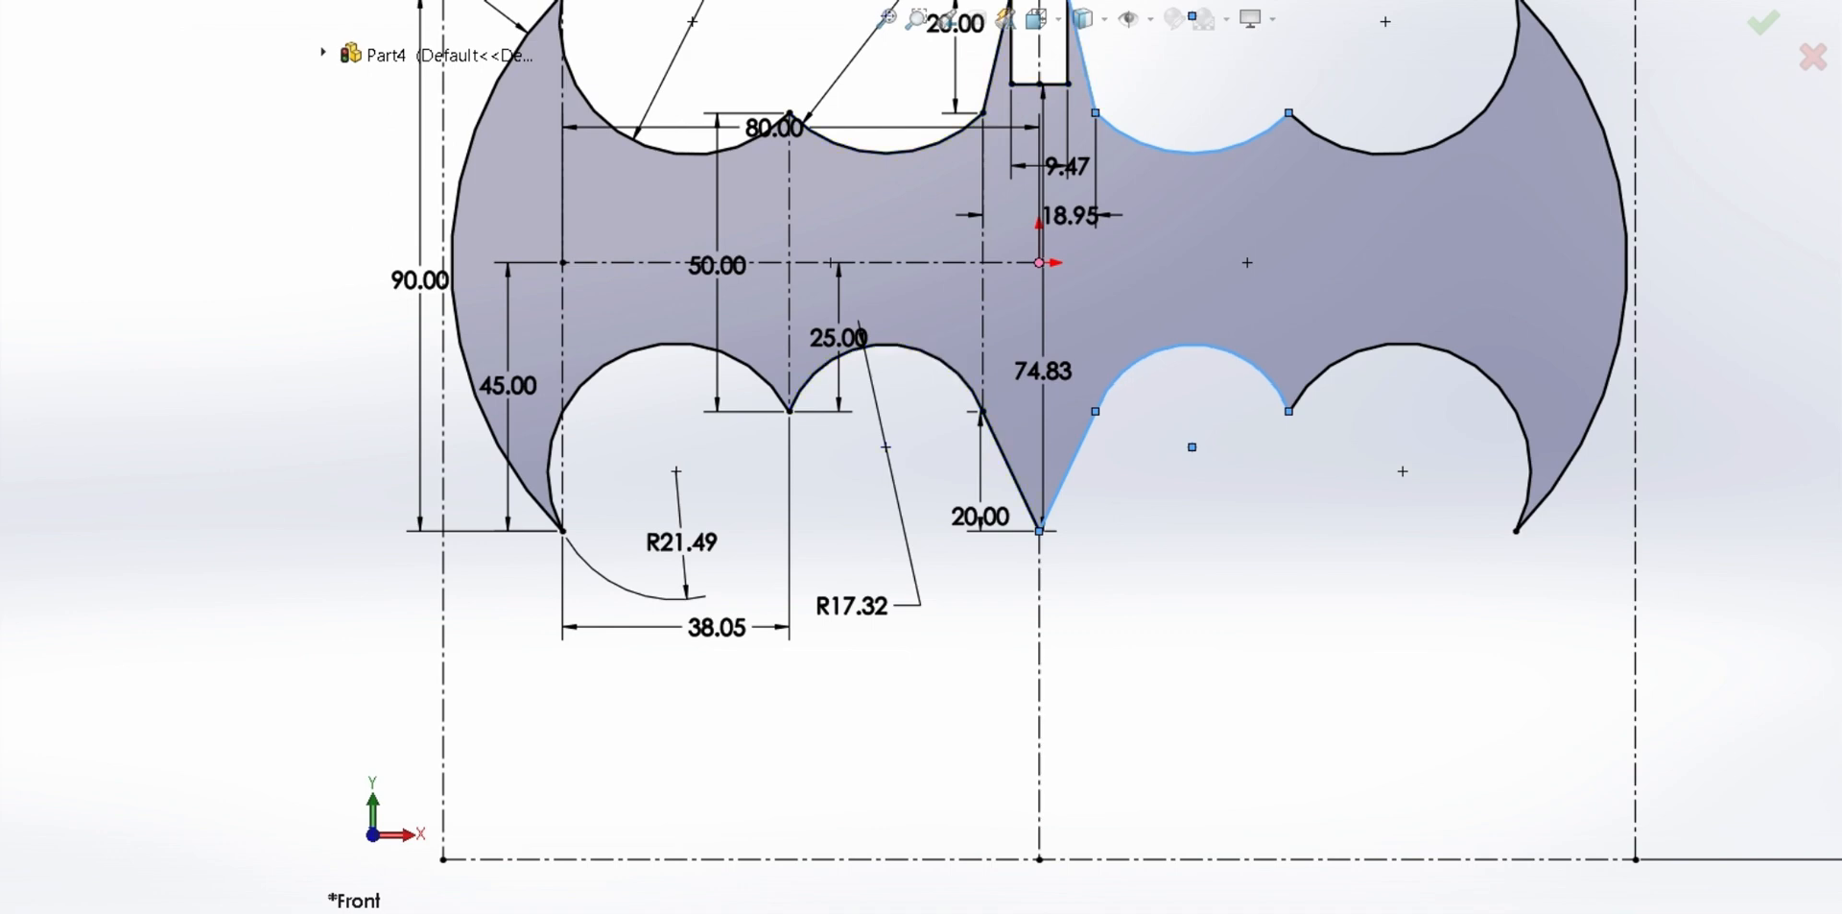
{"action": "key", "text": "Escape"}
Extrude the bat profile from the front plane into a solid plate
{"action": "scroll", "coordinate": [1078, 455], "scroll_direction": "up", "scroll_amount": 2}
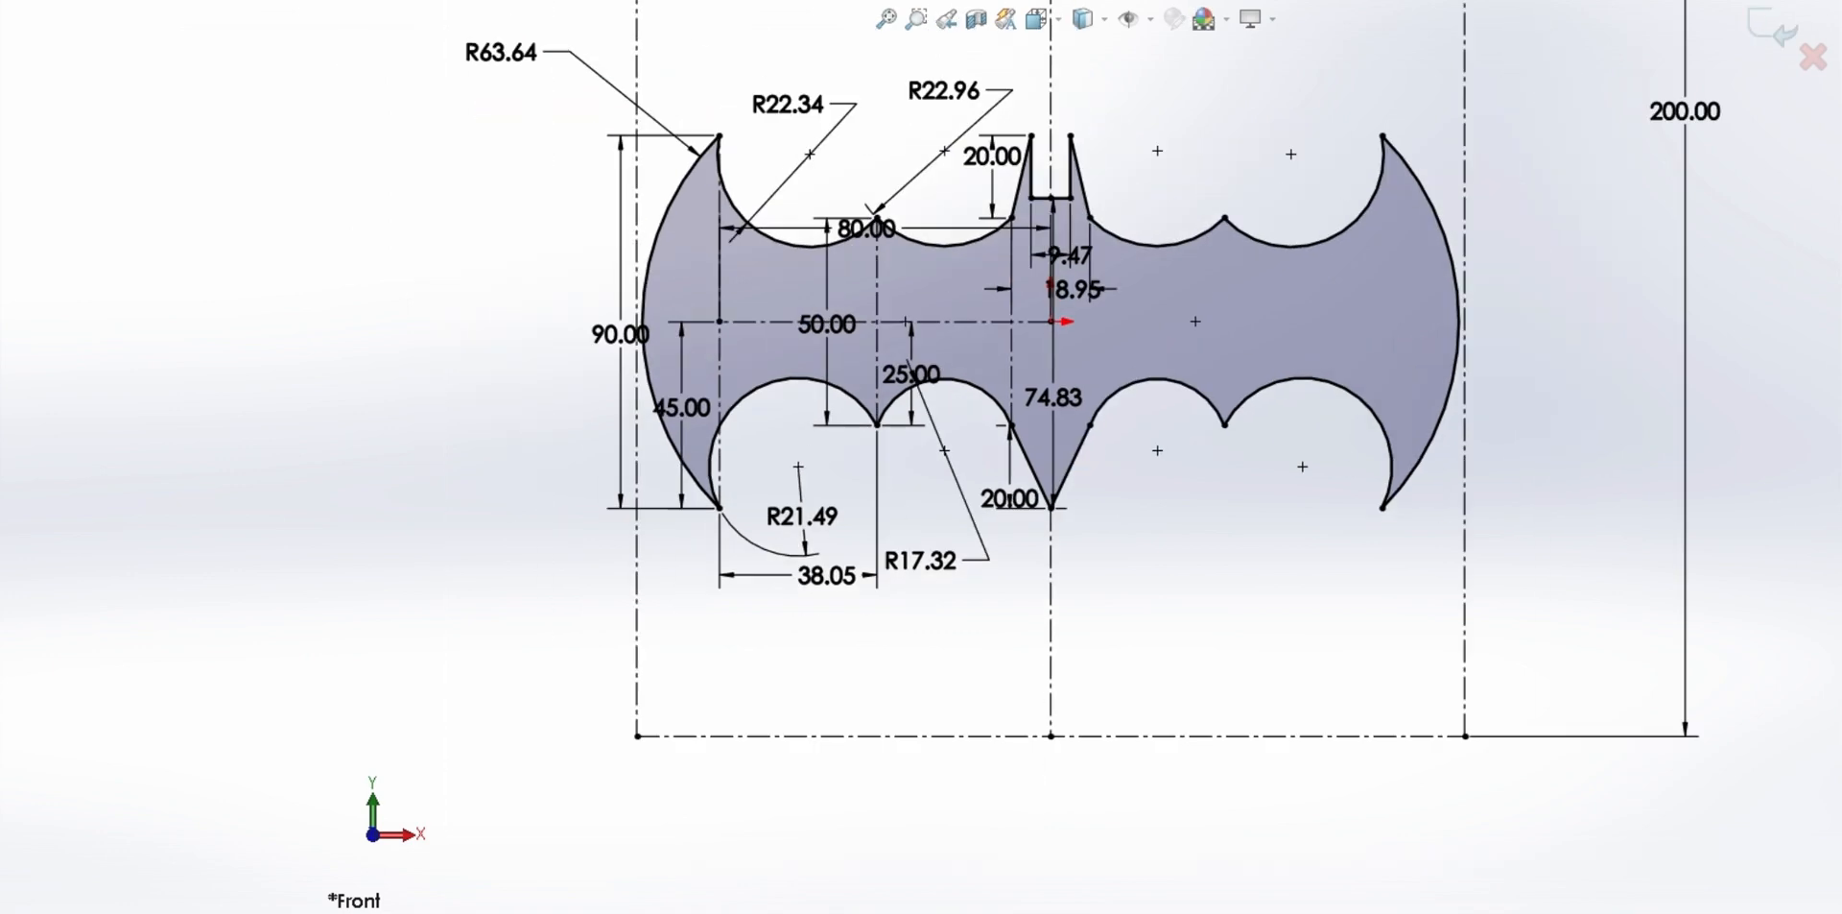
{"action": "scroll", "coordinate": [1070, 455], "scroll_direction": "up", "scroll_amount": 2}
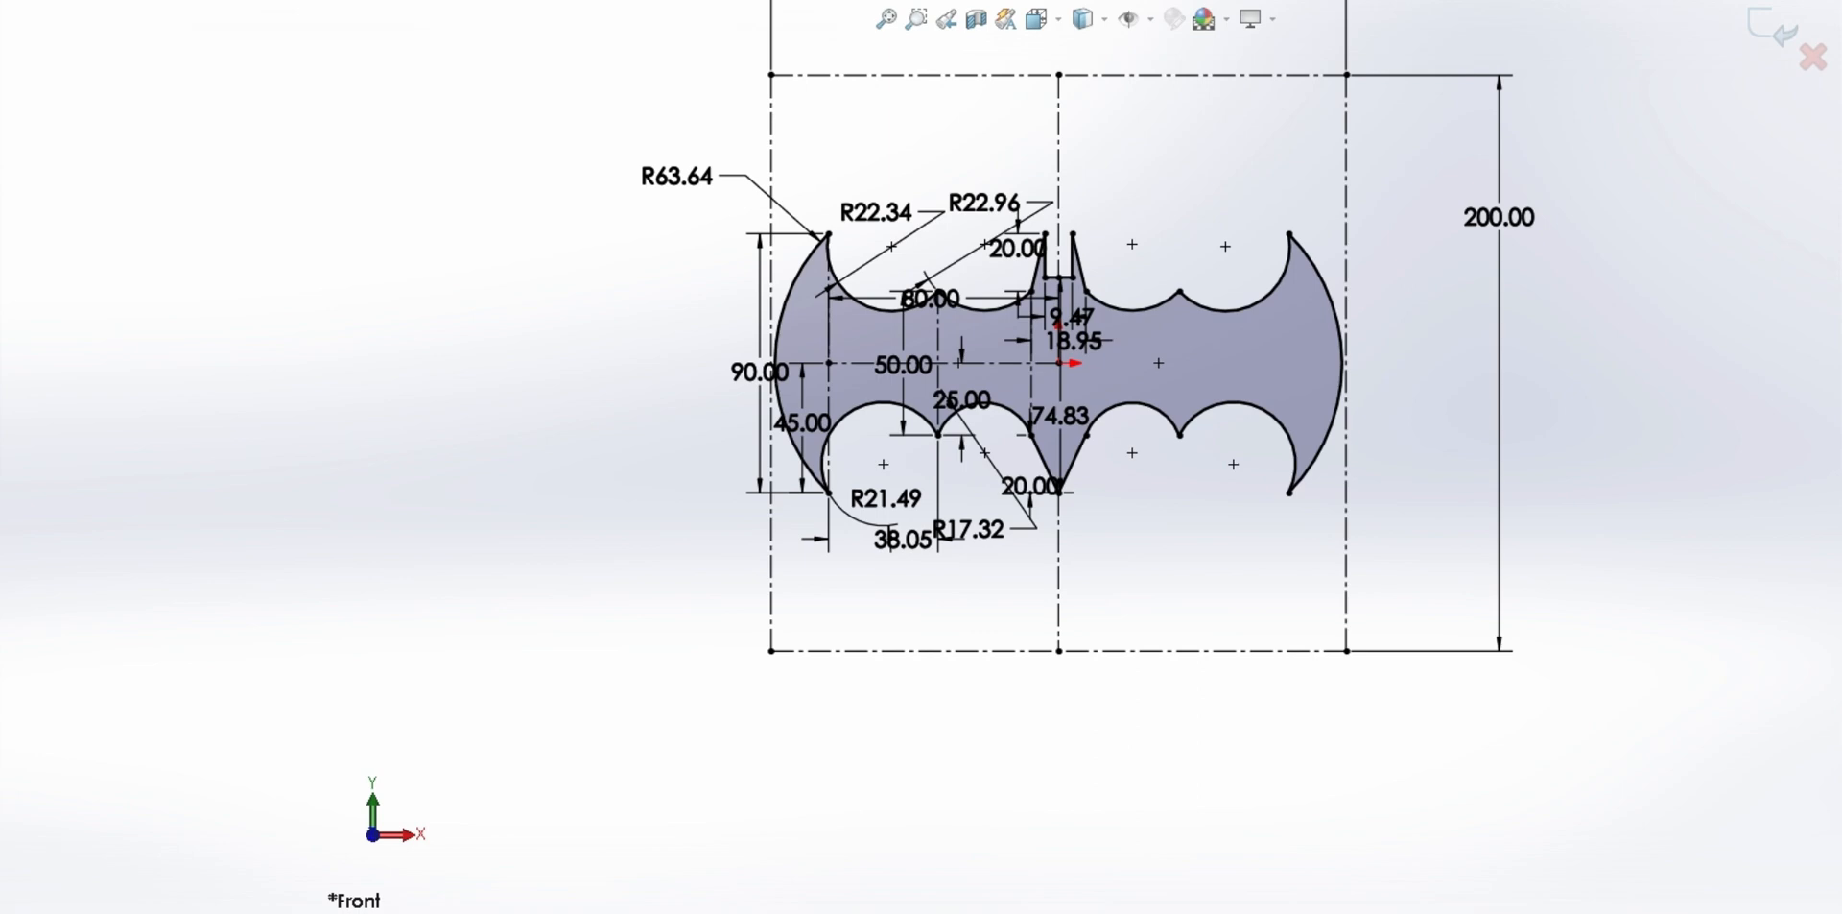
{"action": "scroll", "coordinate": [1465, 479], "scroll_direction": "down", "scroll_amount": 2}
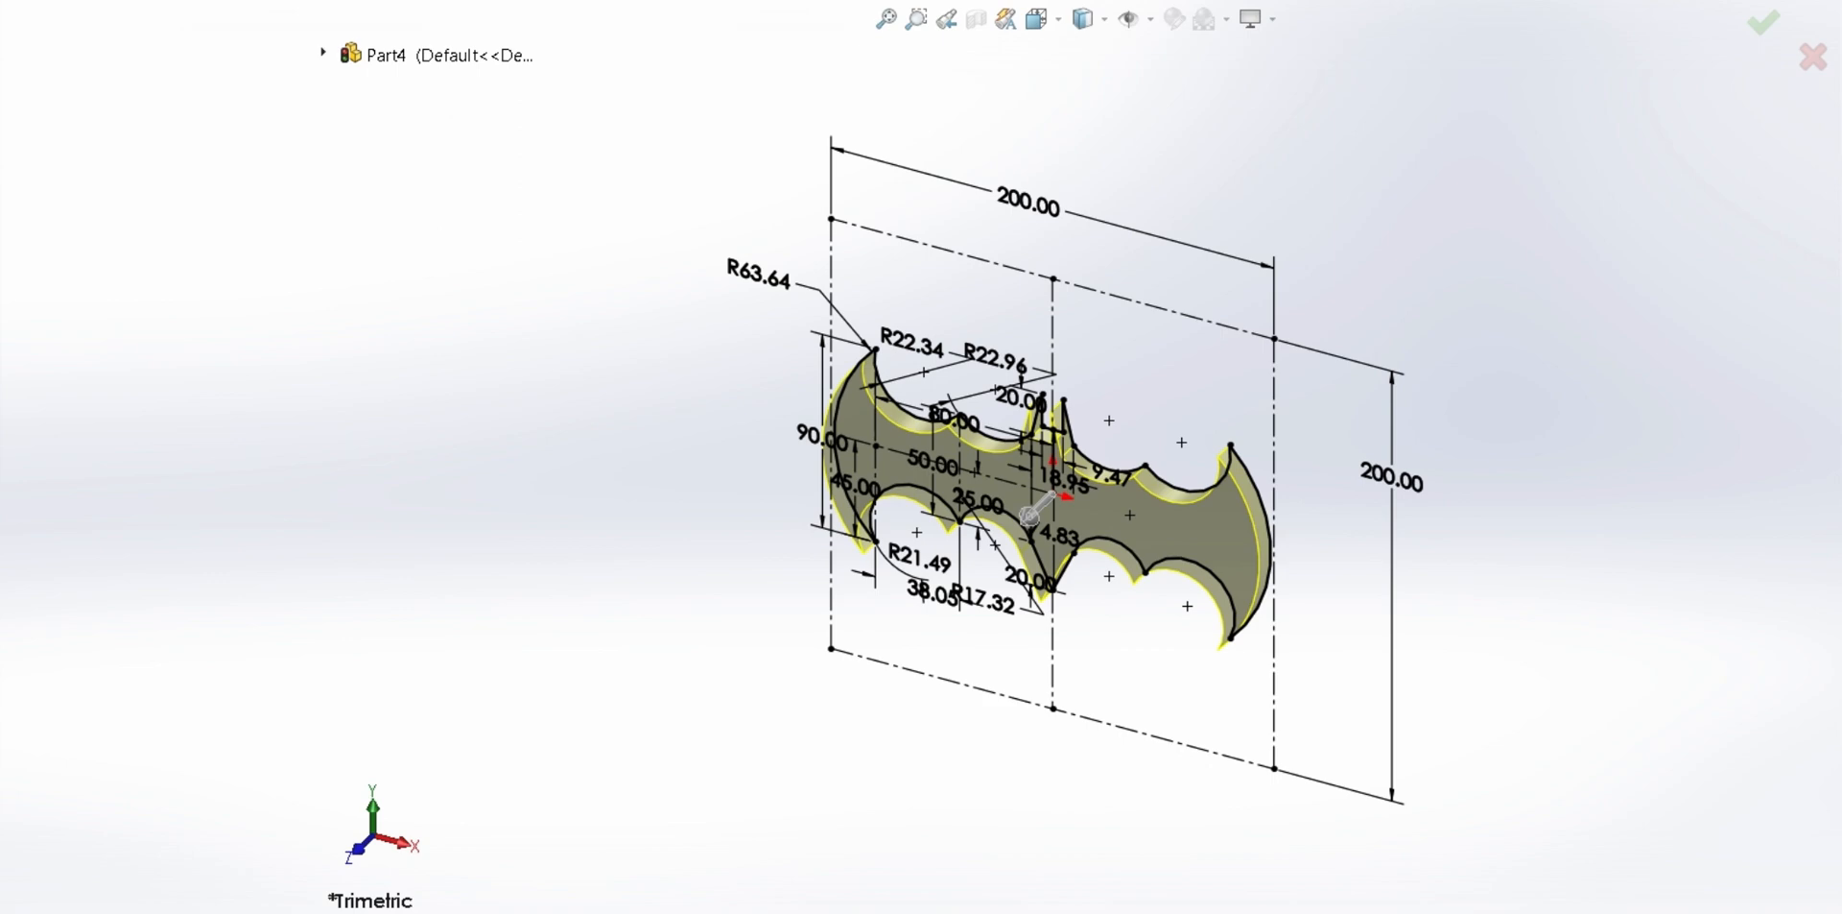
{"action": "scroll", "coordinate": [1068, 451], "scroll_direction": "up", "scroll_amount": 1}
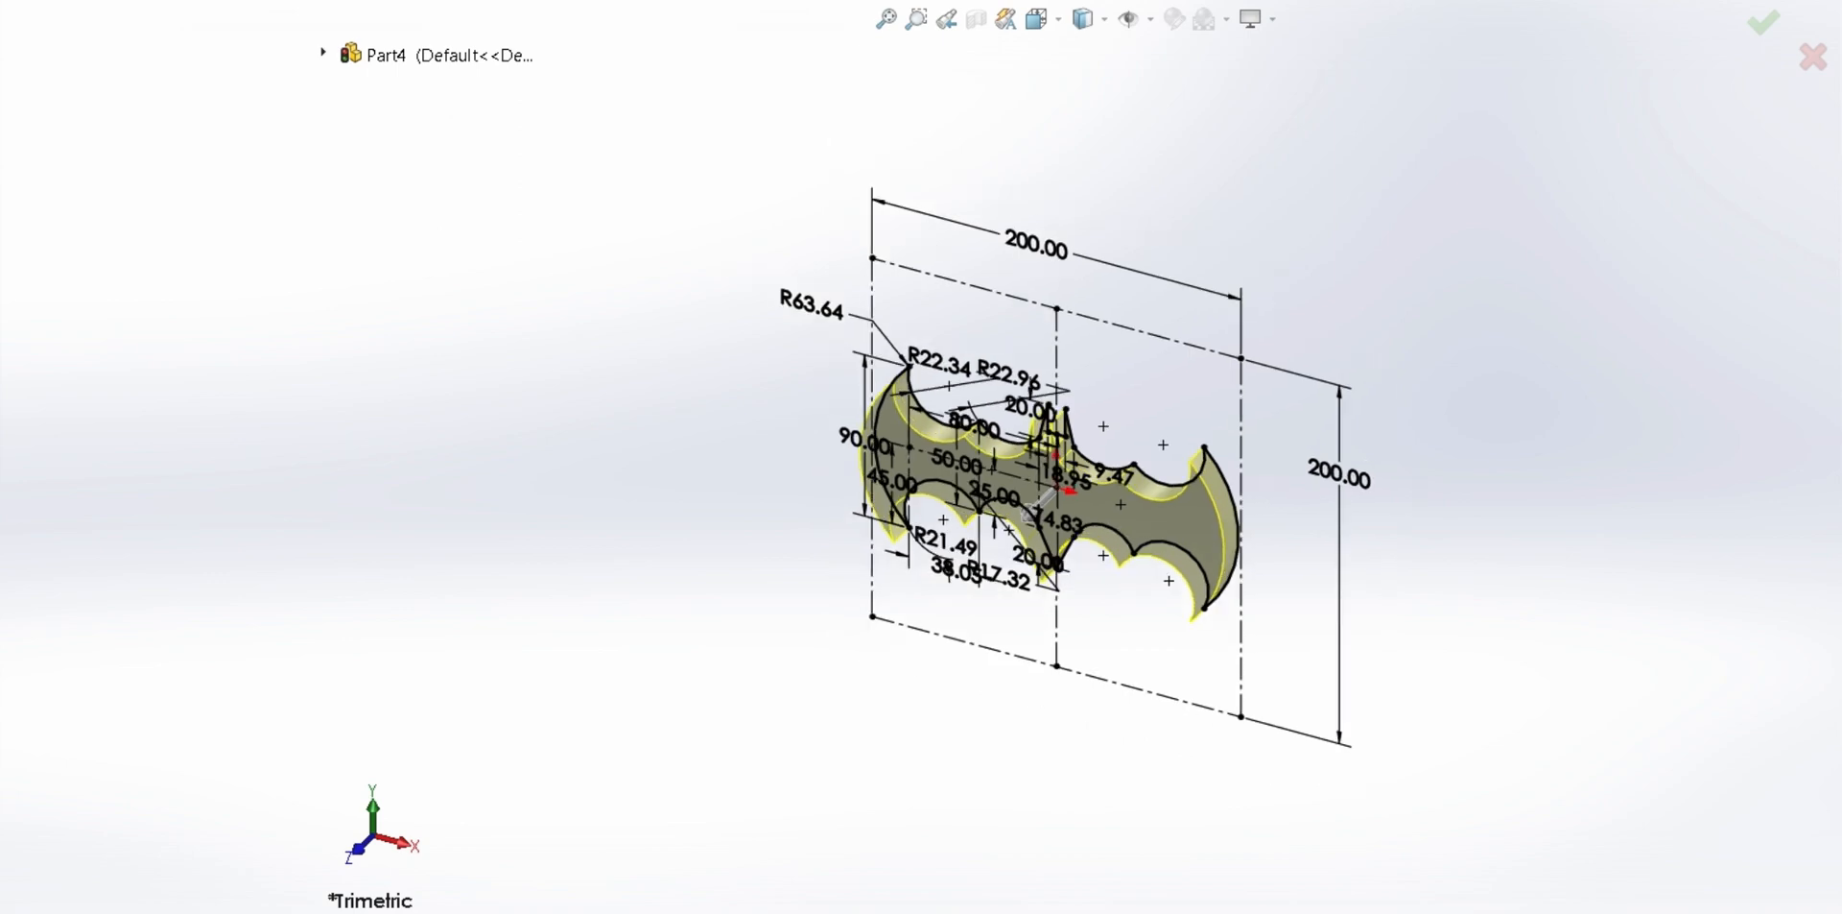
{"action": "scroll", "coordinate": [1147, 629], "scroll_direction": "down", "scroll_amount": 5}
{"action": "middle_click_drag", "start_coordinate": [1172, 677], "coordinate": [1099, 648]}
{"action": "scroll", "coordinate": [785, 321], "scroll_direction": "down", "scroll_amount": 3}
{"action": "scroll", "coordinate": [785, 322], "scroll_direction": "up", "scroll_amount": 4}
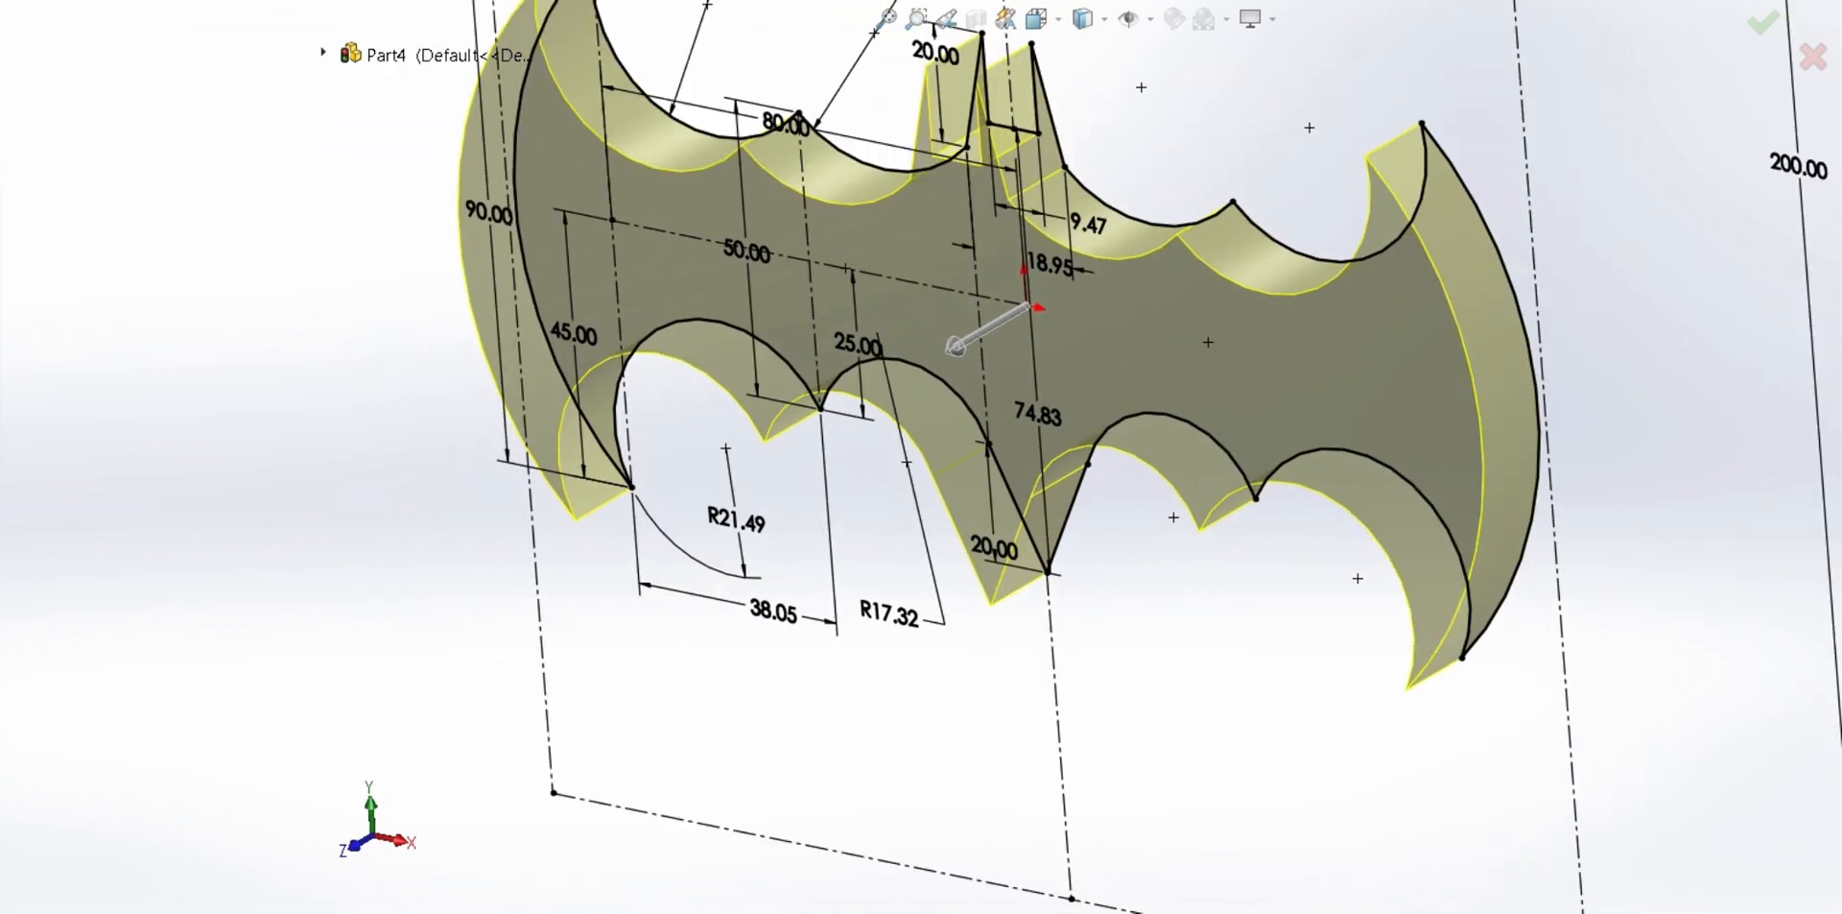
{"action": "middle_click_drag", "start_coordinate": [960, 576], "coordinate": [936, 549]}
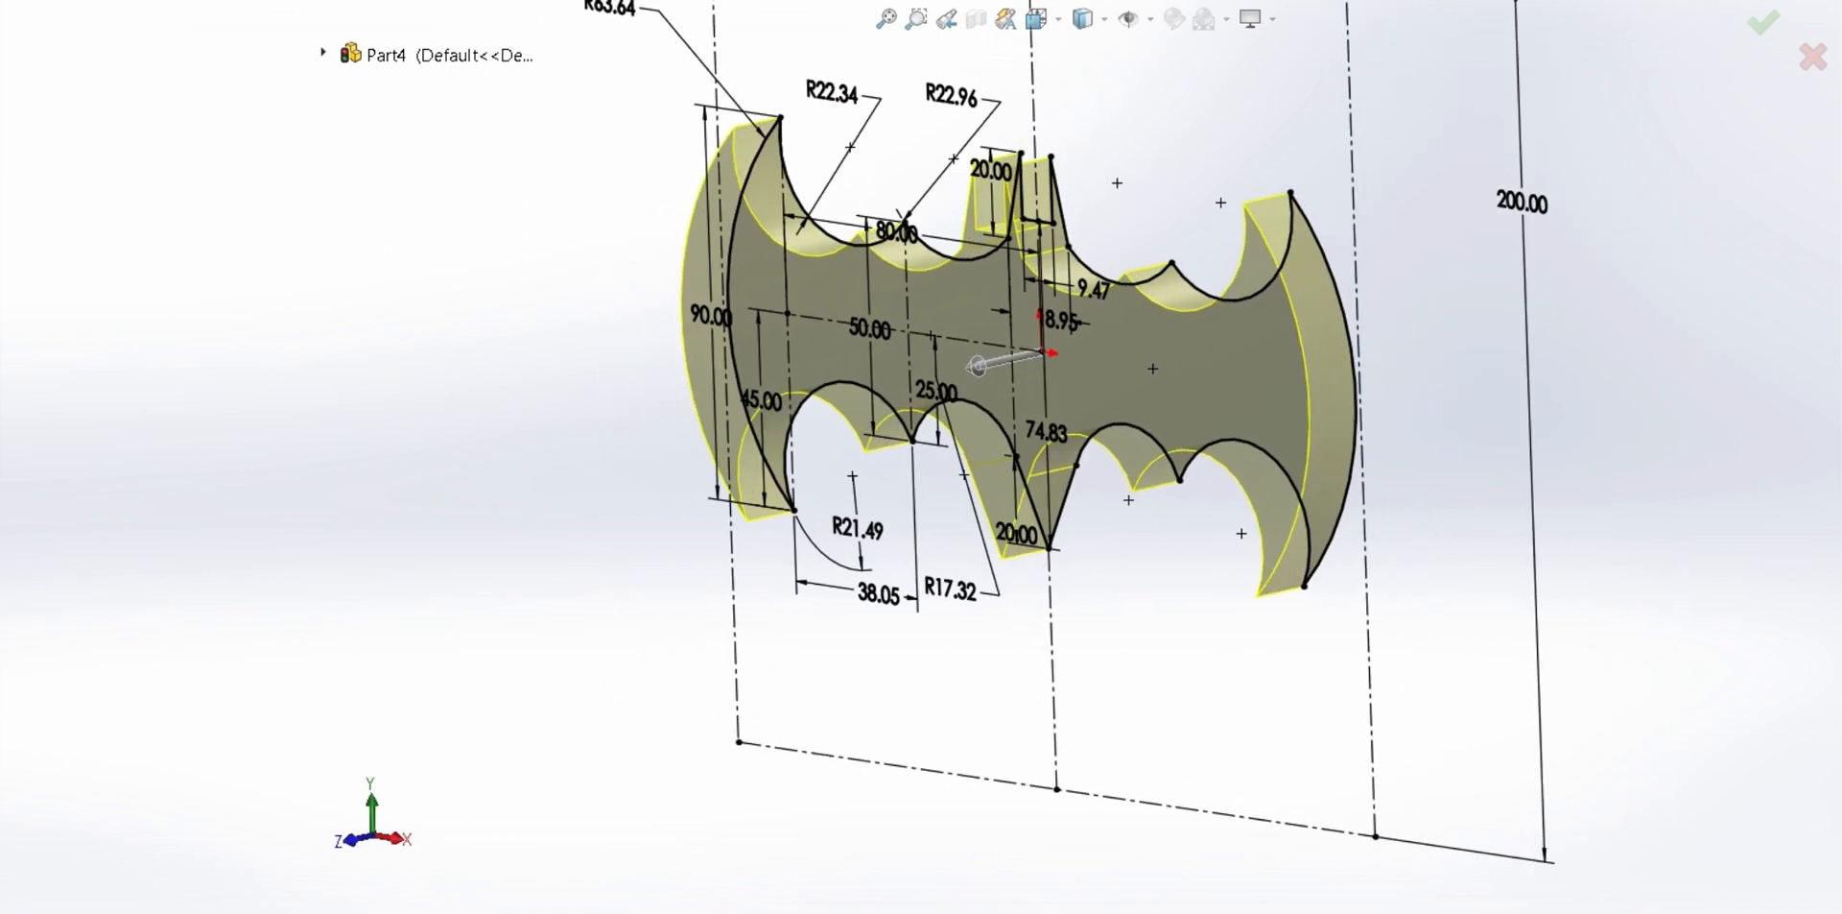
{"action": "key", "text": "Return"}
Start a 7.5 mm, 45-degree chamfer on the front and back edges of the left wing's large outer arc
{"action": "middle_click_drag", "start_coordinate": [888, 446], "coordinate": [954, 369]}
{"action": "scroll", "coordinate": [993, 334], "scroll_direction": "down", "scroll_amount": 2}
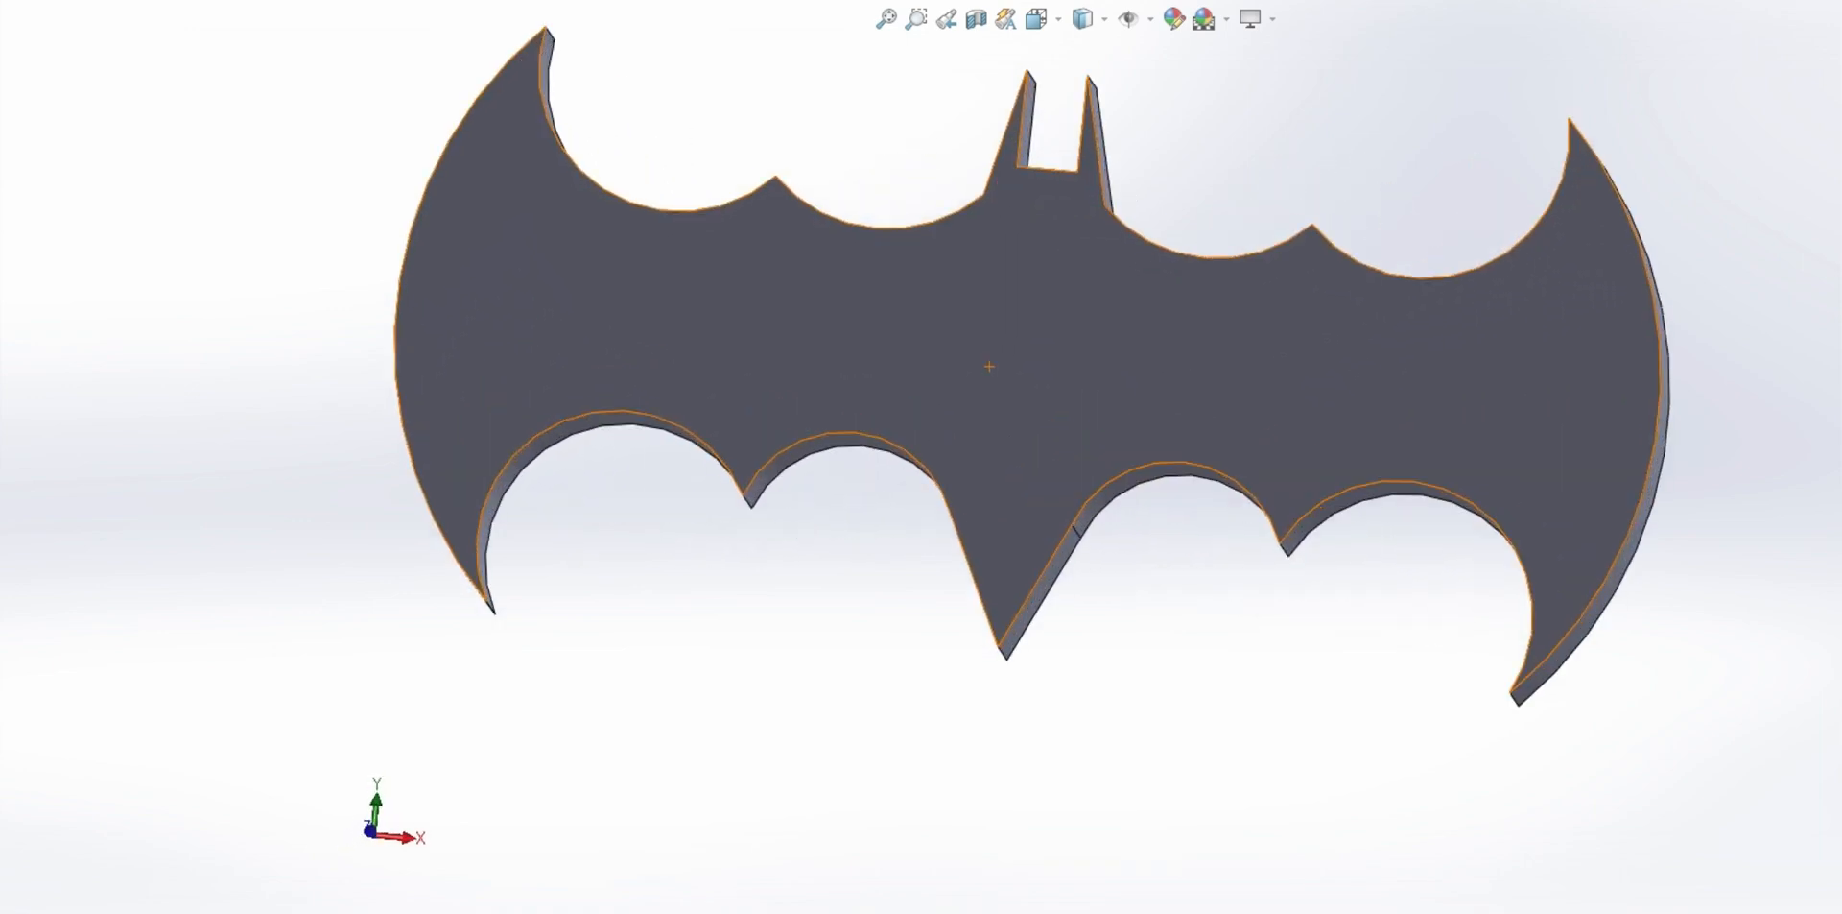
{"action": "scroll", "coordinate": [994, 334], "scroll_direction": "up", "scroll_amount": 1}
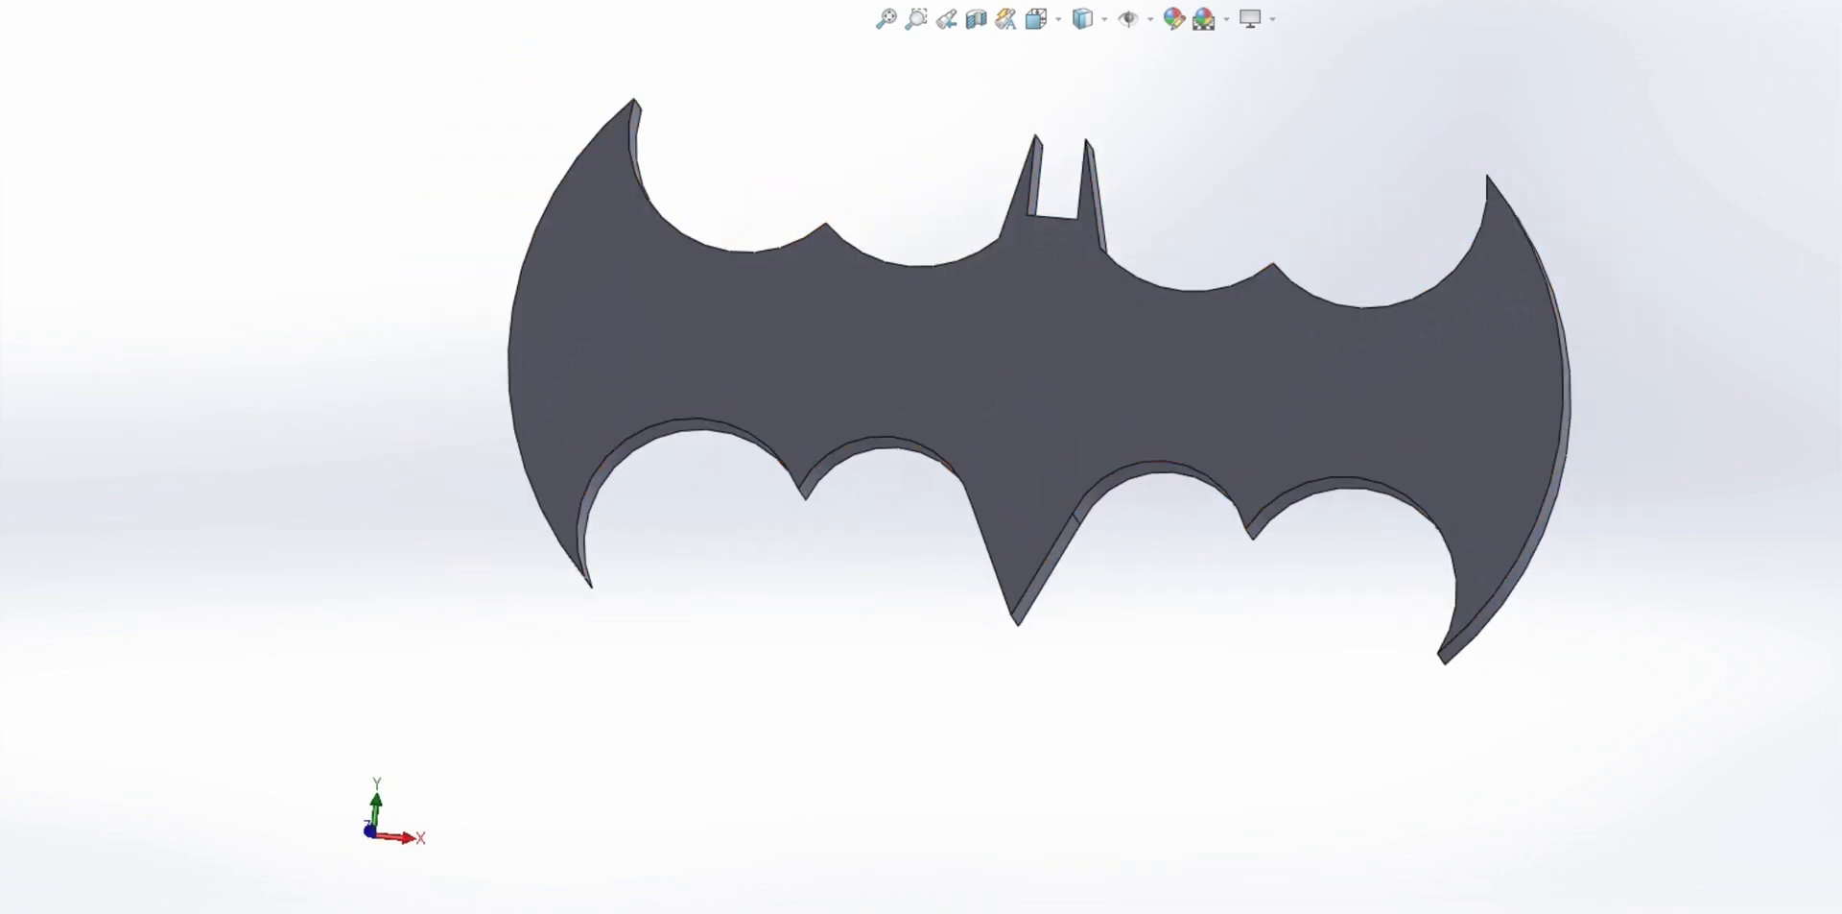
{"action": "middle_click_drag", "start_coordinate": [955, 369], "coordinate": [1050, 408]}
{"action": "scroll", "coordinate": [356, 195], "scroll_direction": "down", "scroll_amount": 1}
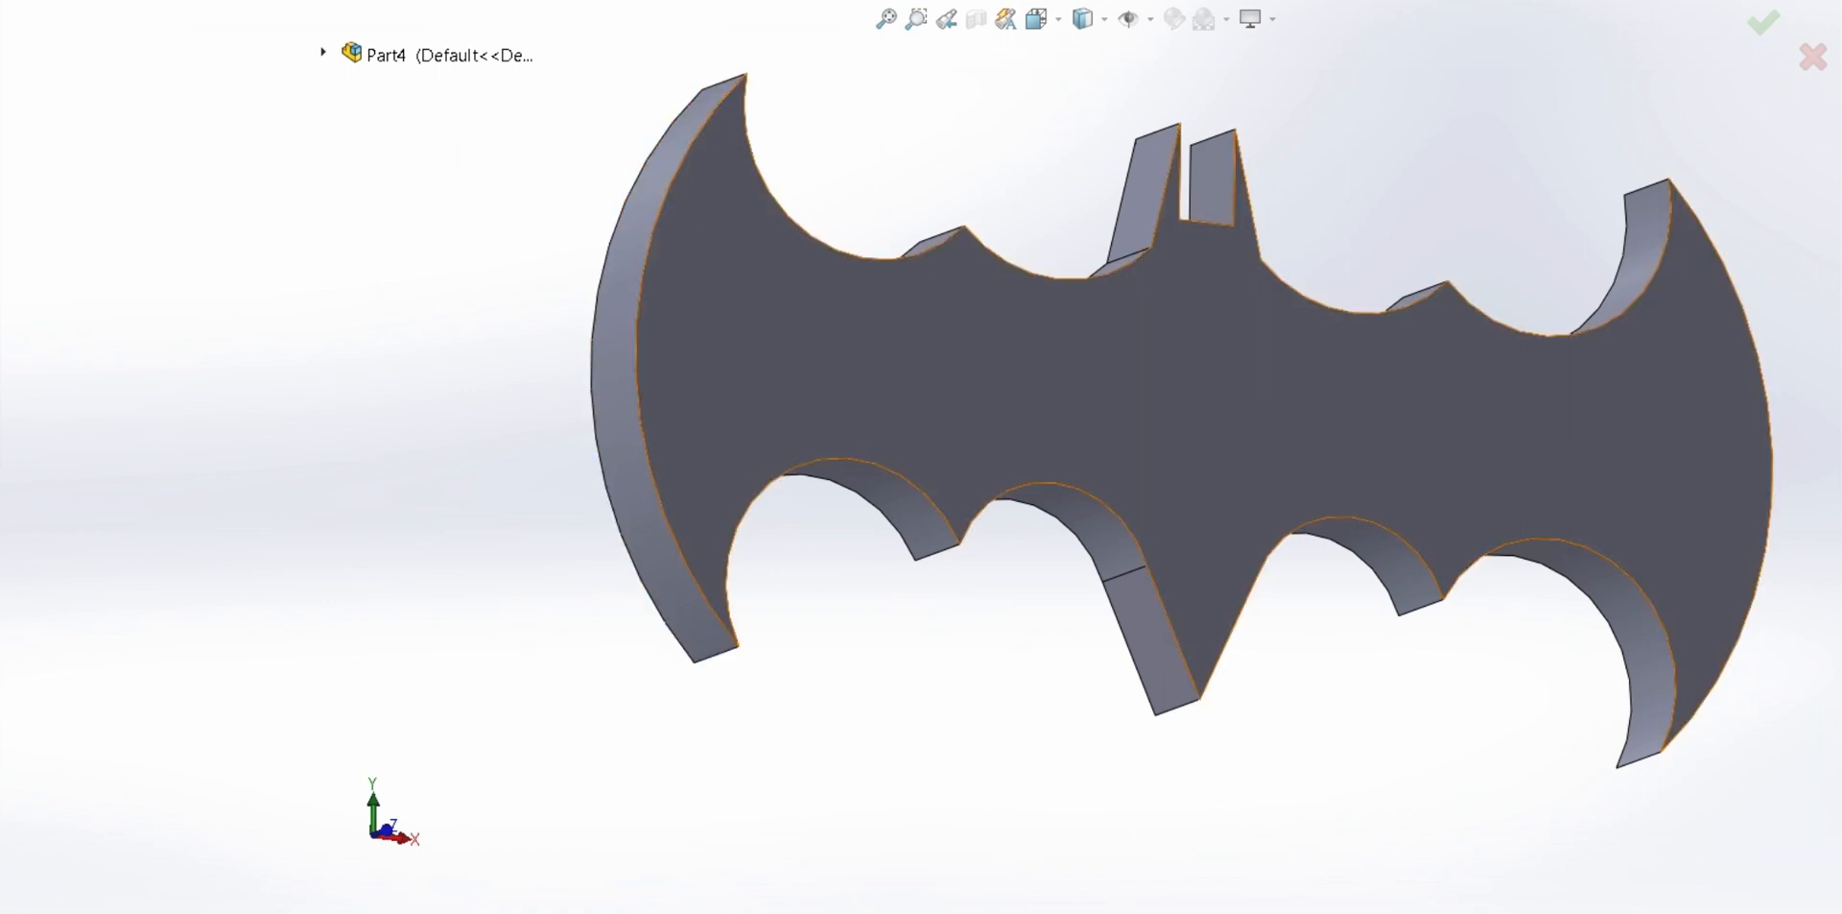
{"action": "left_click", "coordinate": [636, 351]}
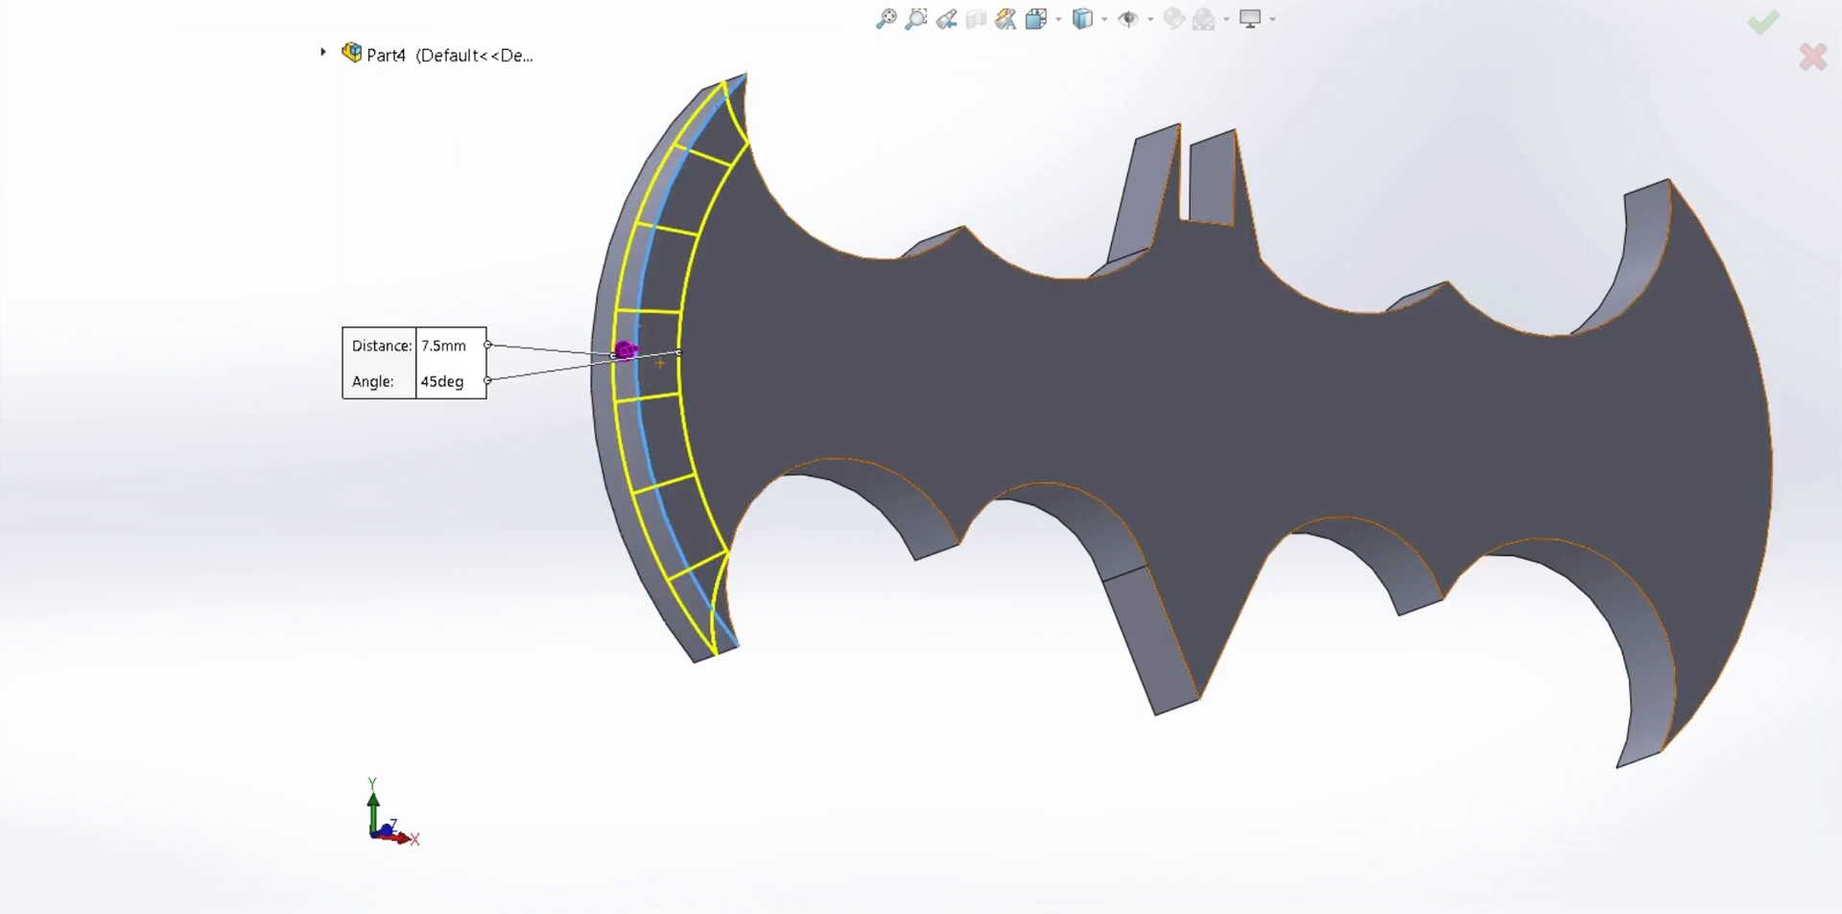
{"action": "middle_click_drag", "start_coordinate": [730, 553], "coordinate": [700, 604]}
{"action": "left_click", "coordinate": [1054, 537]}
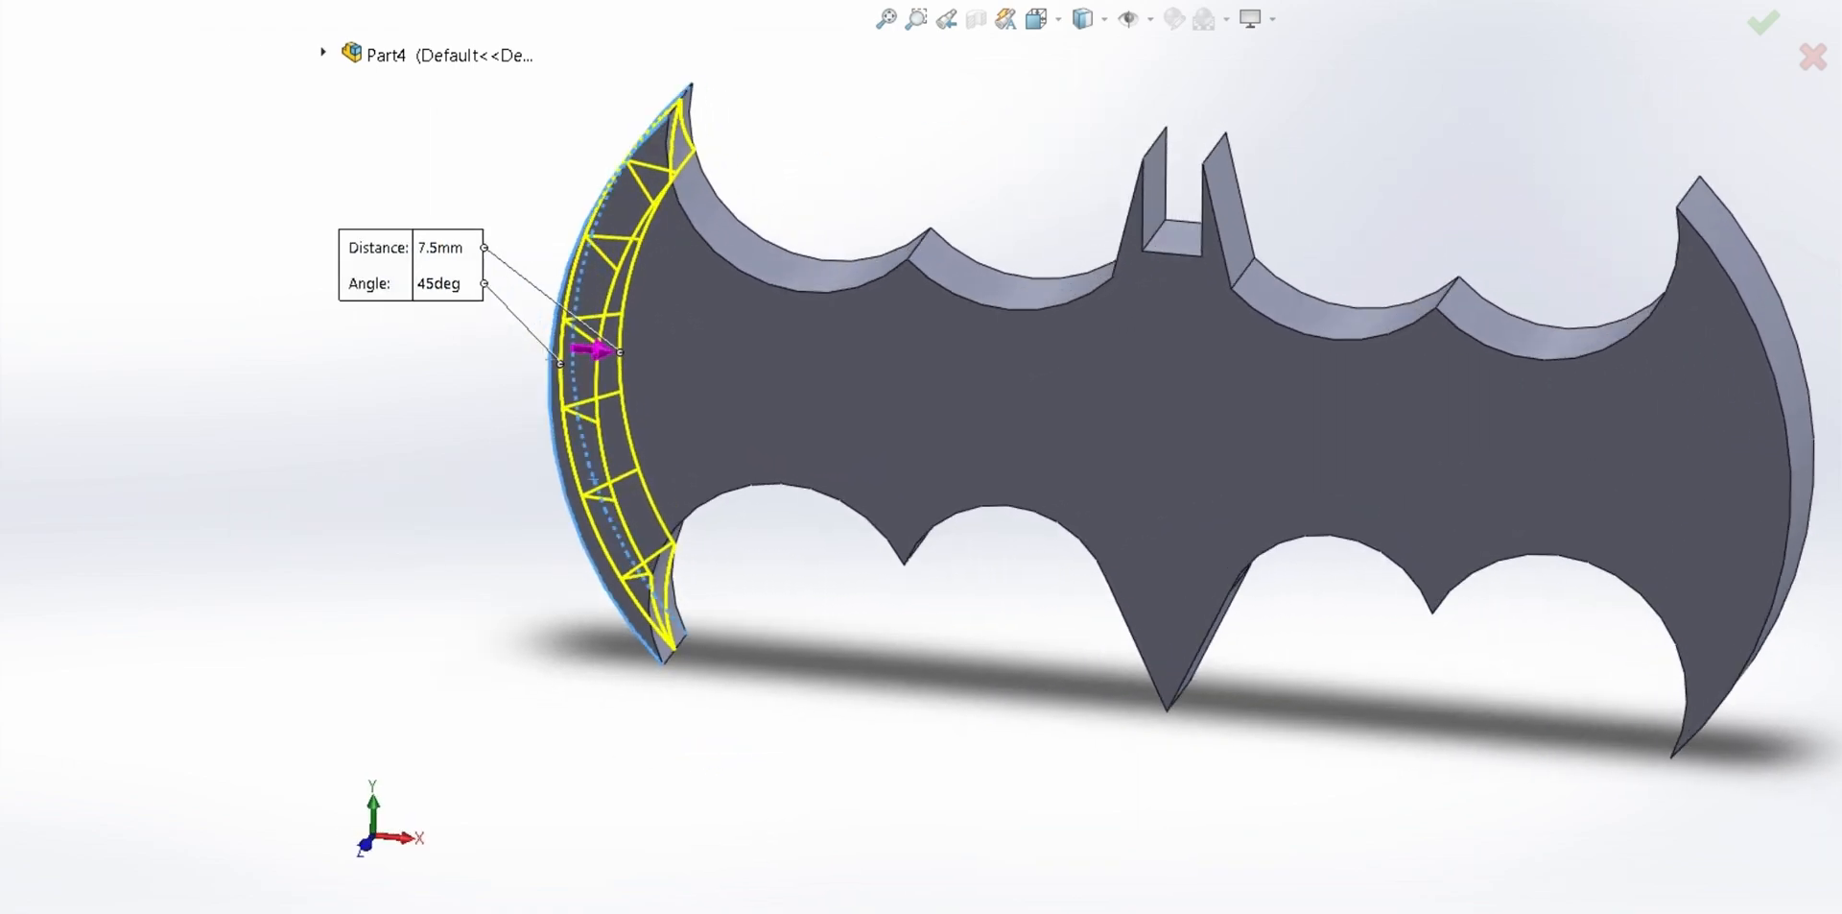
Add the front and back edges of the left wing's two upper arcs to the chamfer
{"action": "middle_click_drag", "start_coordinate": [758, 288], "coordinate": [765, 378]}
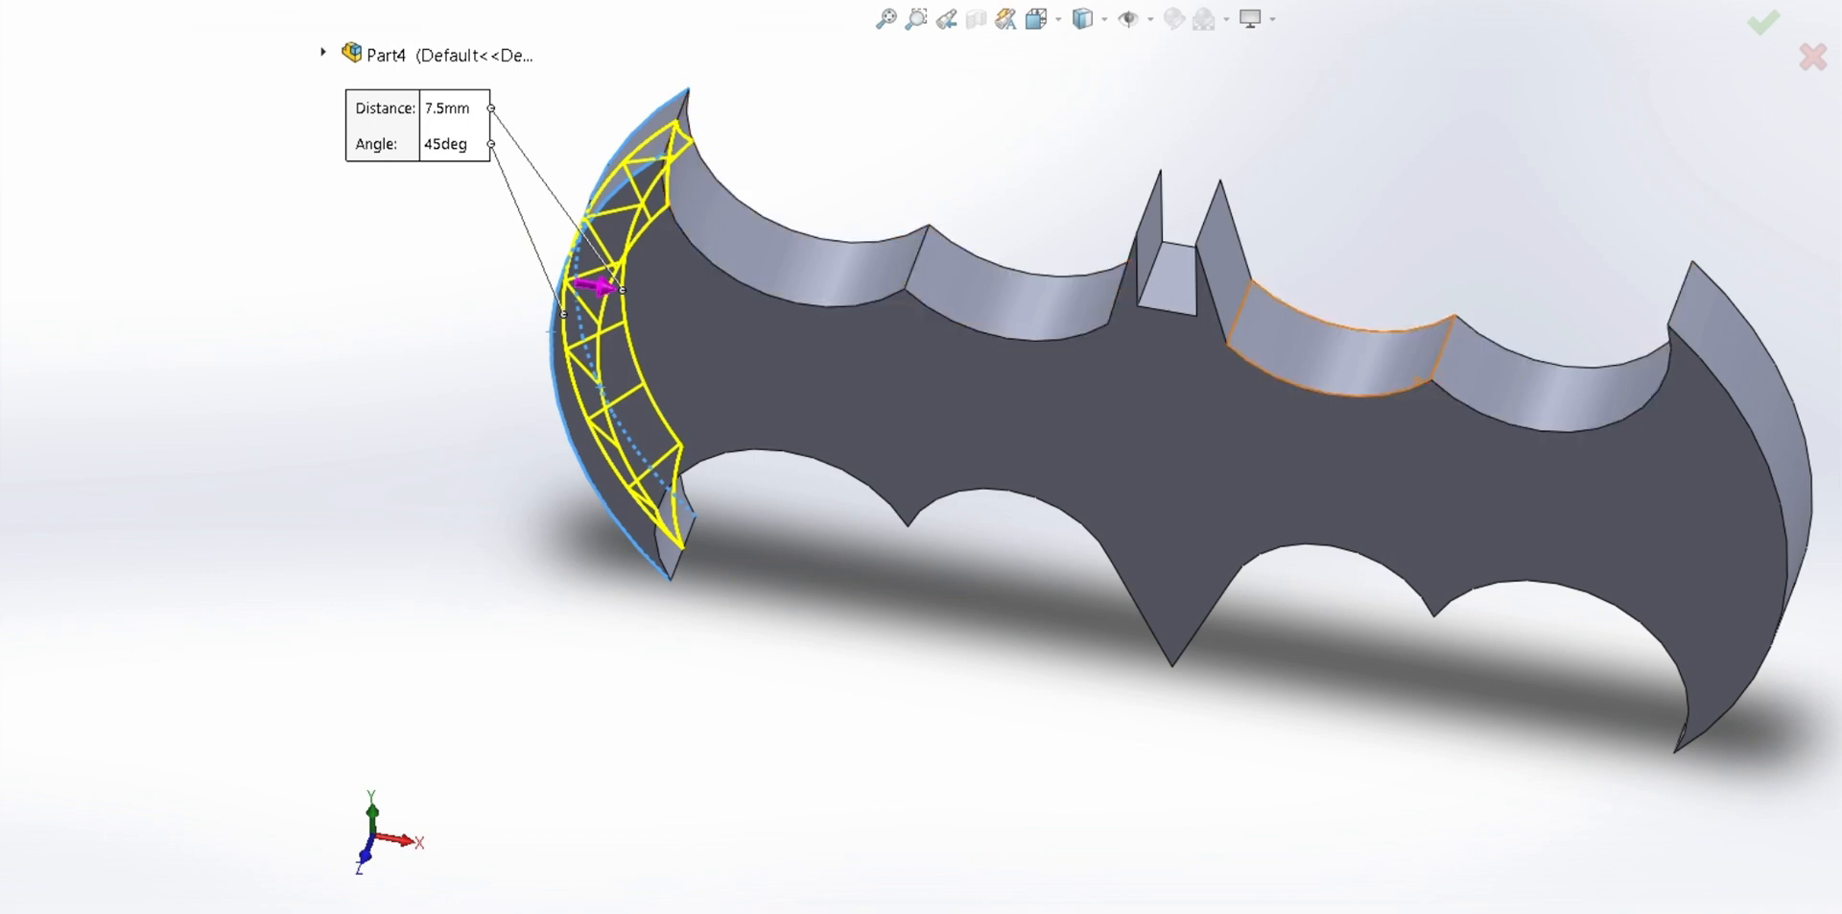
{"action": "left_click", "coordinate": [768, 297]}
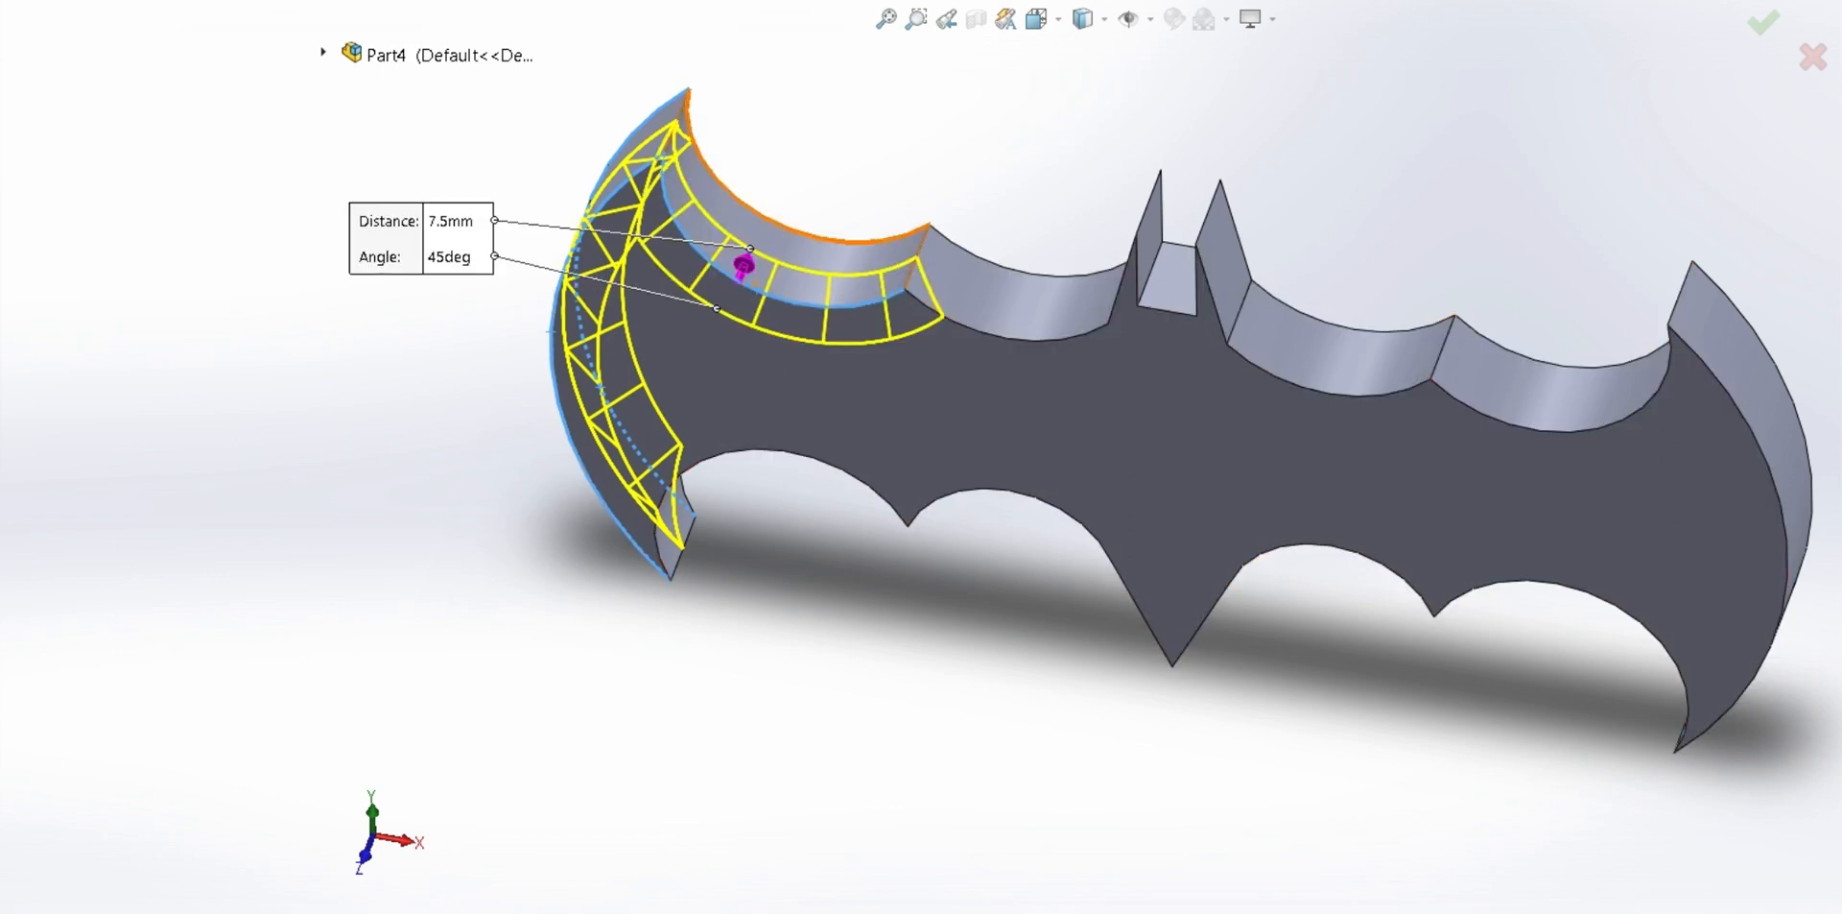
{"action": "left_click", "coordinate": [768, 220]}
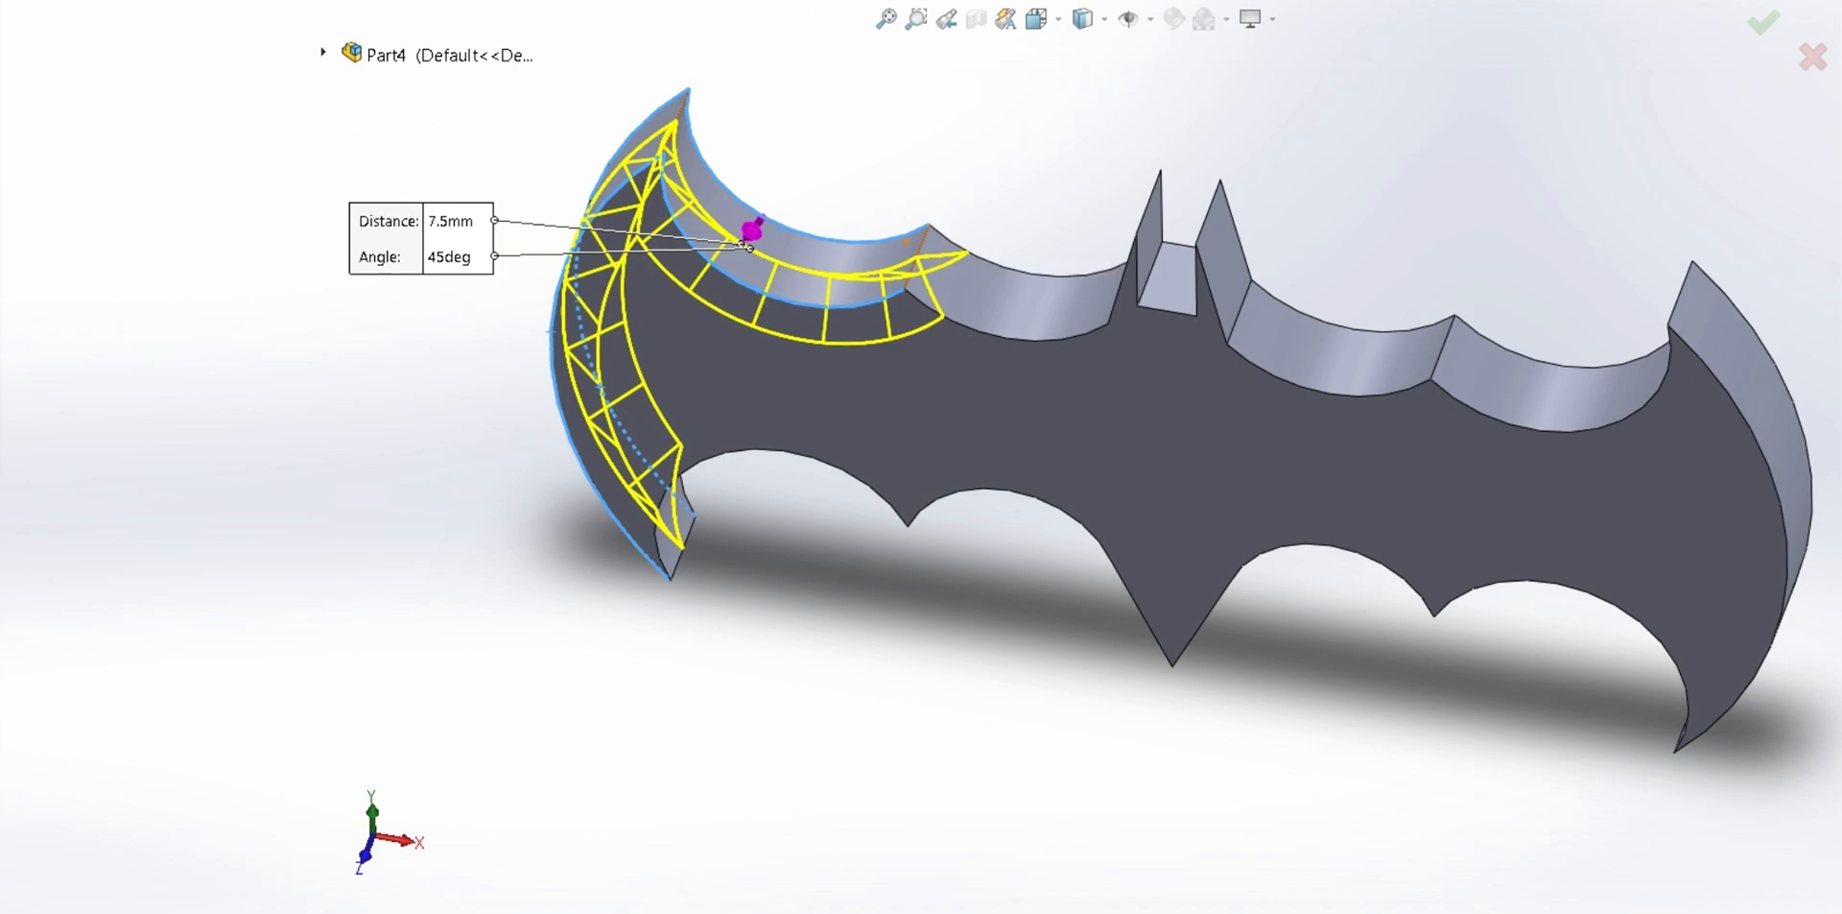
{"action": "left_click", "coordinate": [1031, 276]}
{"action": "left_click", "coordinate": [1034, 340]}
Add the front and back edges of the left ear's outer side to the chamfer
{"action": "middle_click_drag", "start_coordinate": [1035, 340], "coordinate": [1219, 336]}
{"action": "middle_click_drag", "start_coordinate": [1094, 374], "coordinate": [1169, 622]}
{"action": "left_click", "coordinate": [1251, 294]}
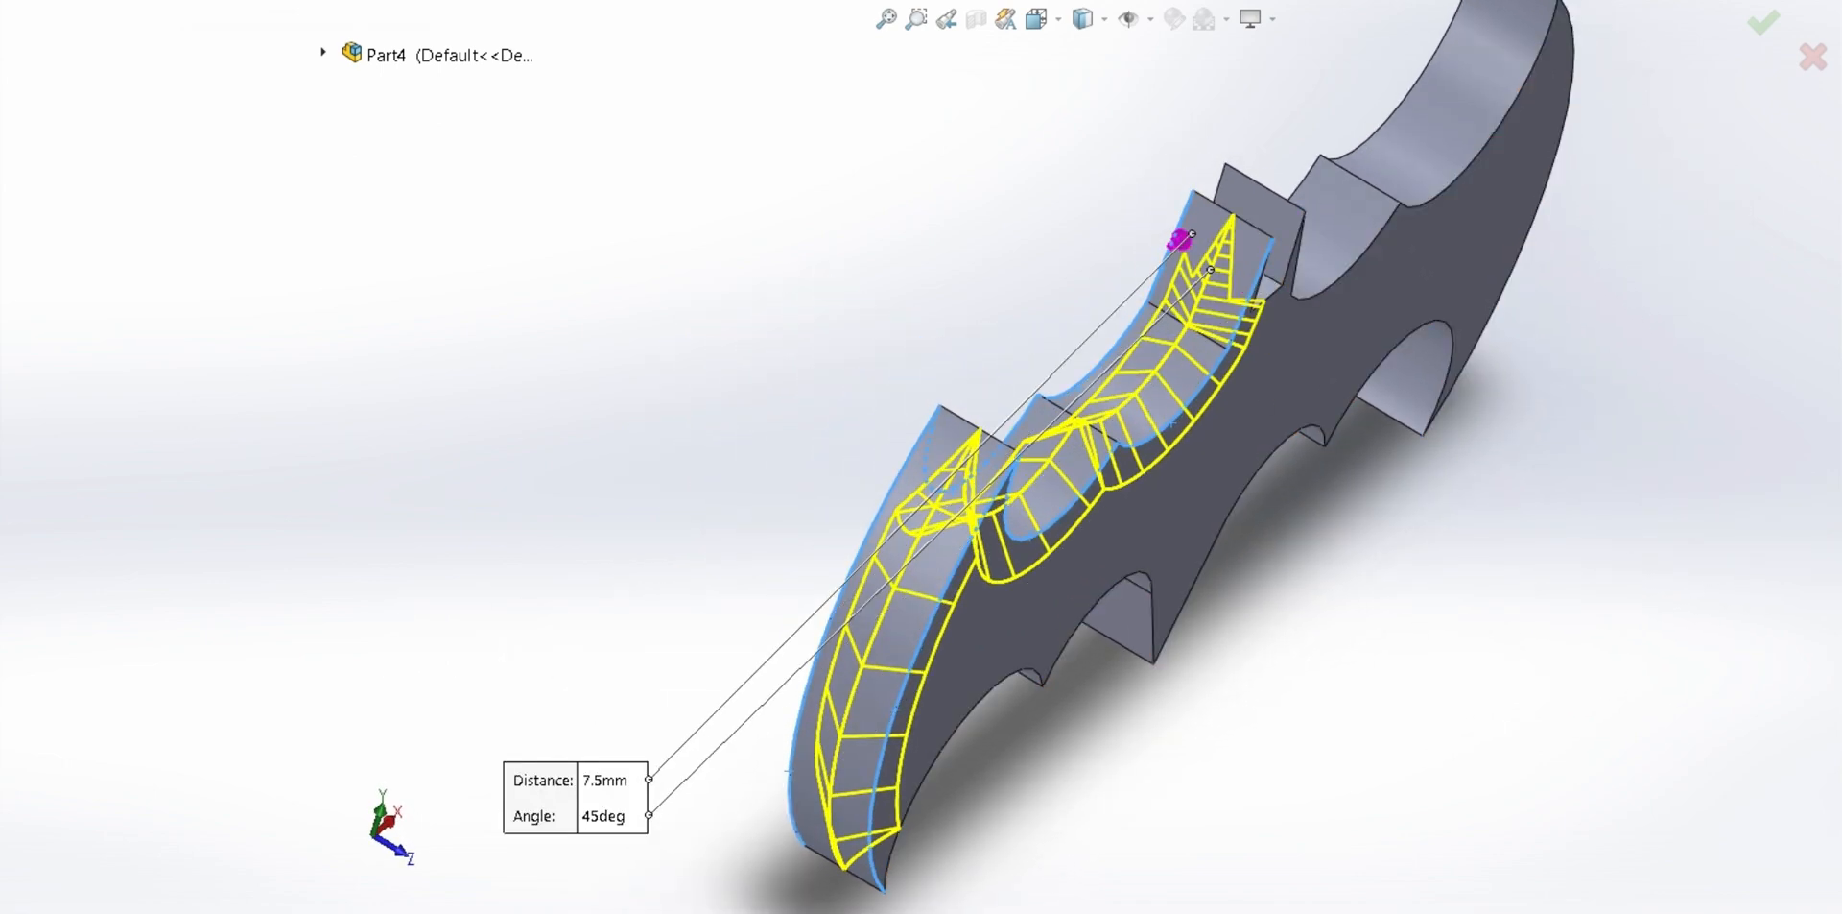
Add the front and back edges of the right wing's large outer arc to the chamfer
{"action": "middle_click_drag", "start_coordinate": [1190, 268], "coordinate": [1101, 629]}
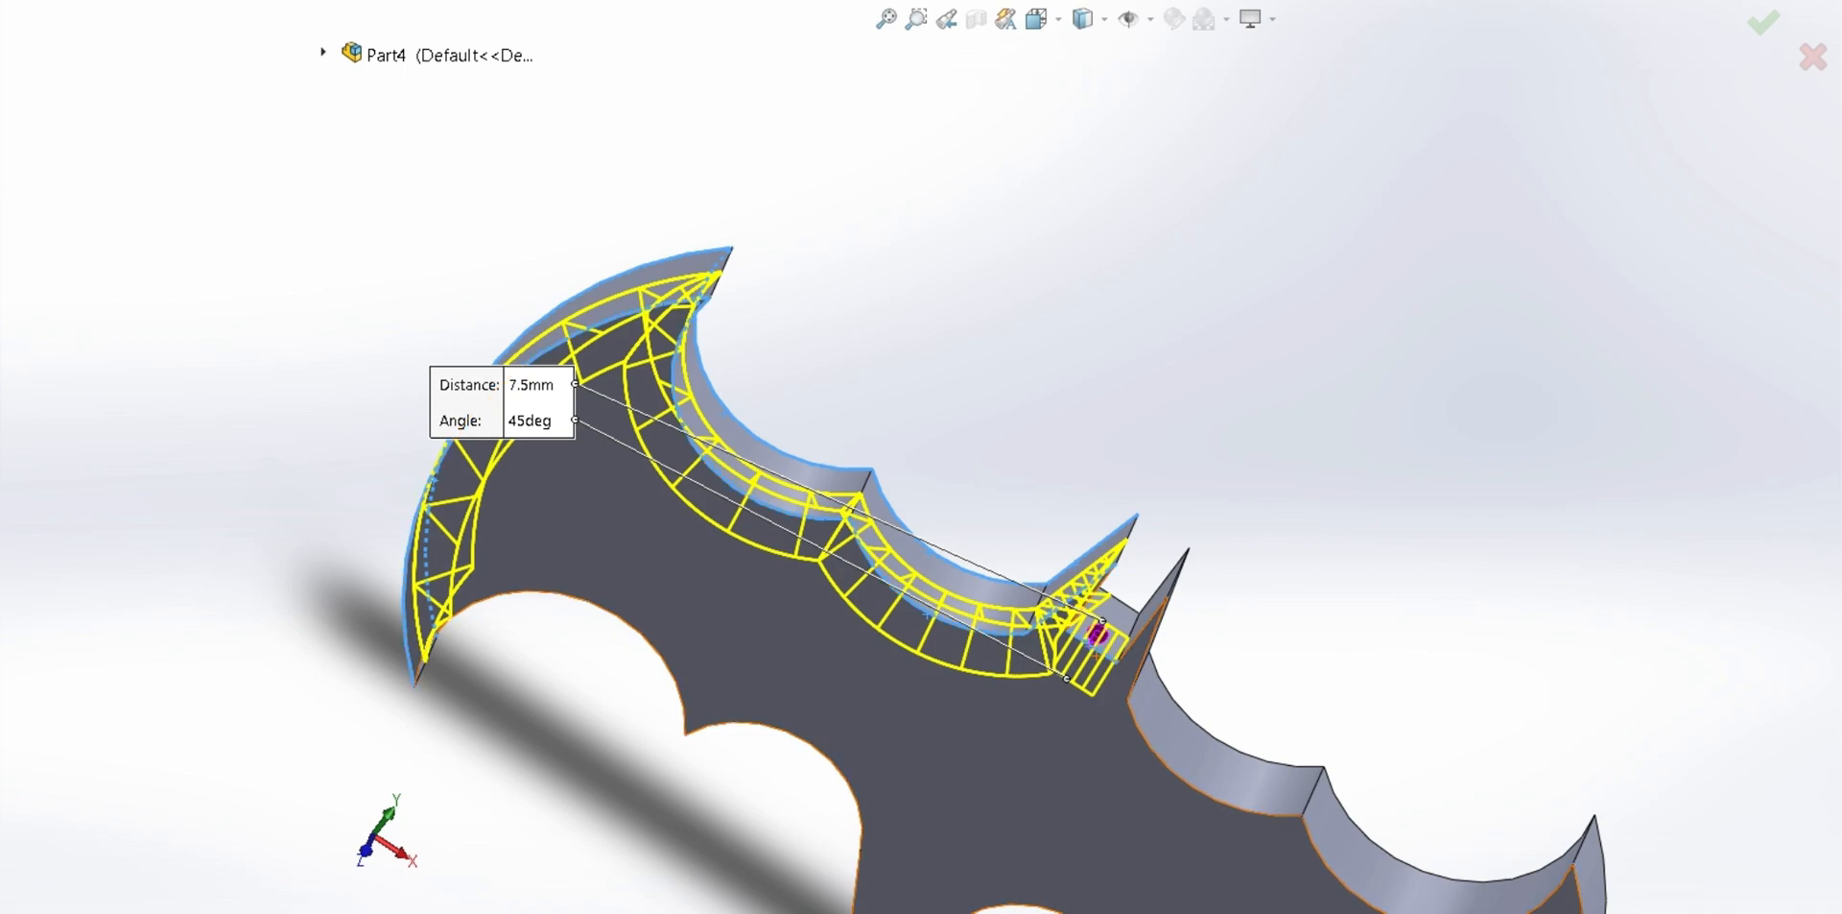
{"action": "middle_click_drag", "start_coordinate": [1101, 629], "coordinate": [1017, 614]}
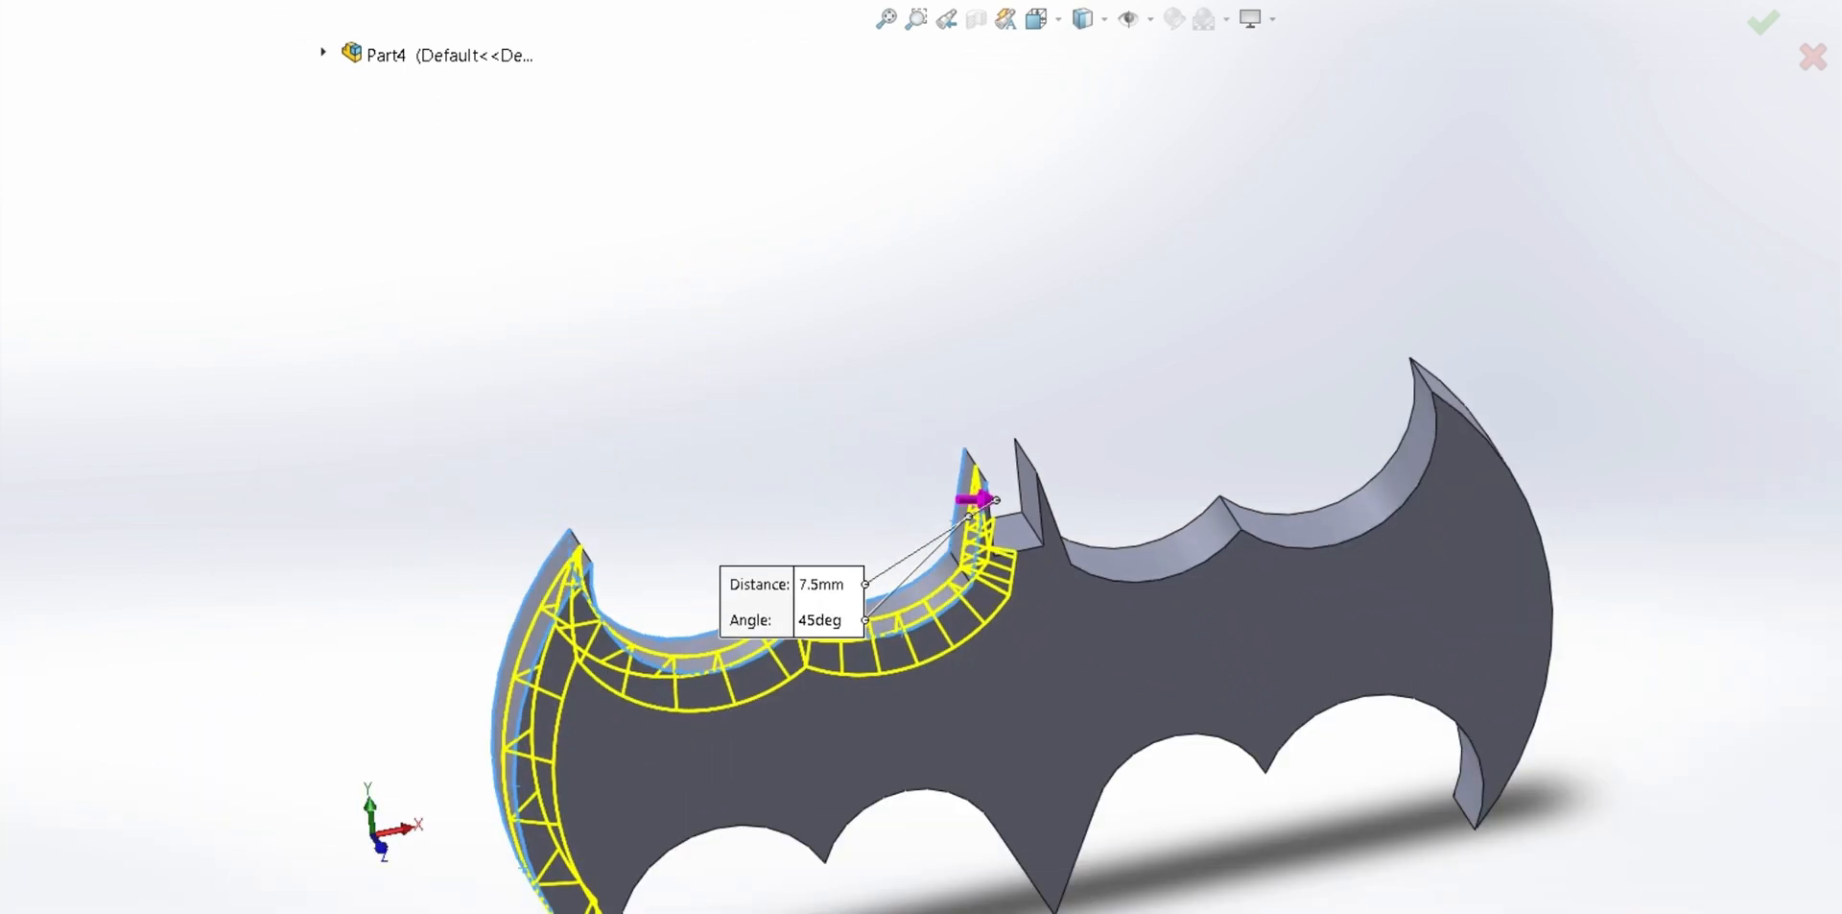
{"action": "middle_click_drag", "start_coordinate": [1238, 796], "coordinate": [1152, 715]}
{"action": "scroll", "coordinate": [1151, 714], "scroll_direction": "down", "scroll_amount": 2}
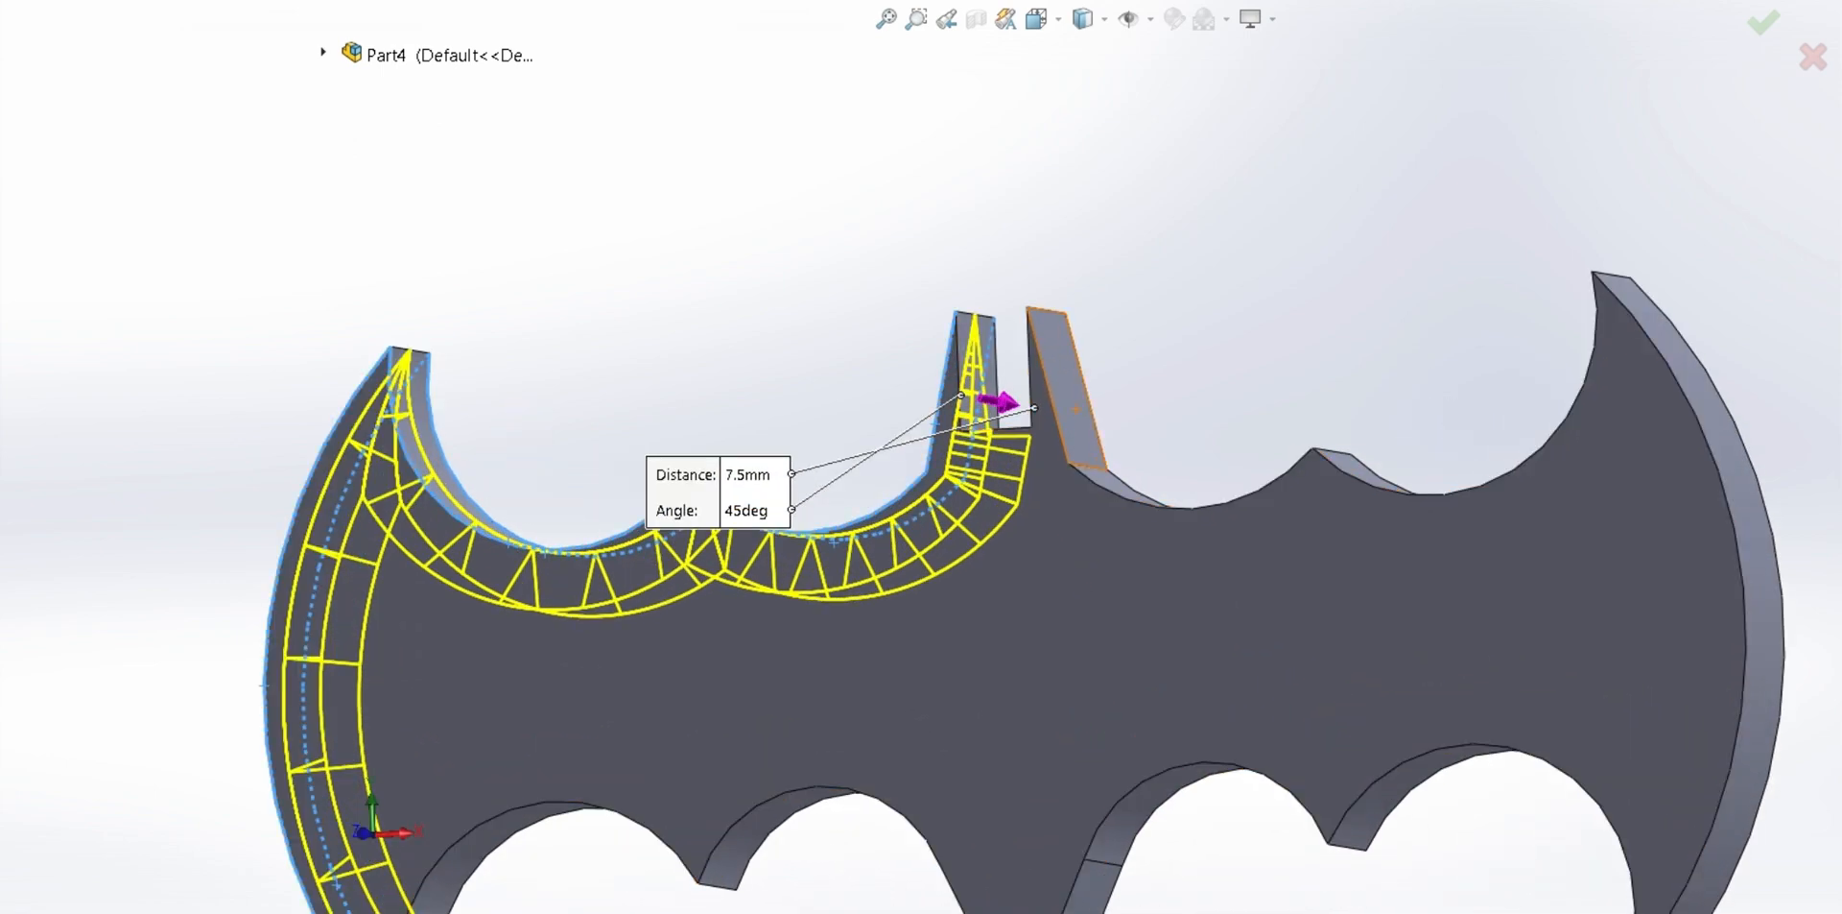
{"action": "middle_click_drag", "start_coordinate": [1087, 467], "coordinate": [1113, 485]}
{"action": "scroll", "coordinate": [1071, 459], "scroll_direction": "up", "scroll_amount": 2}
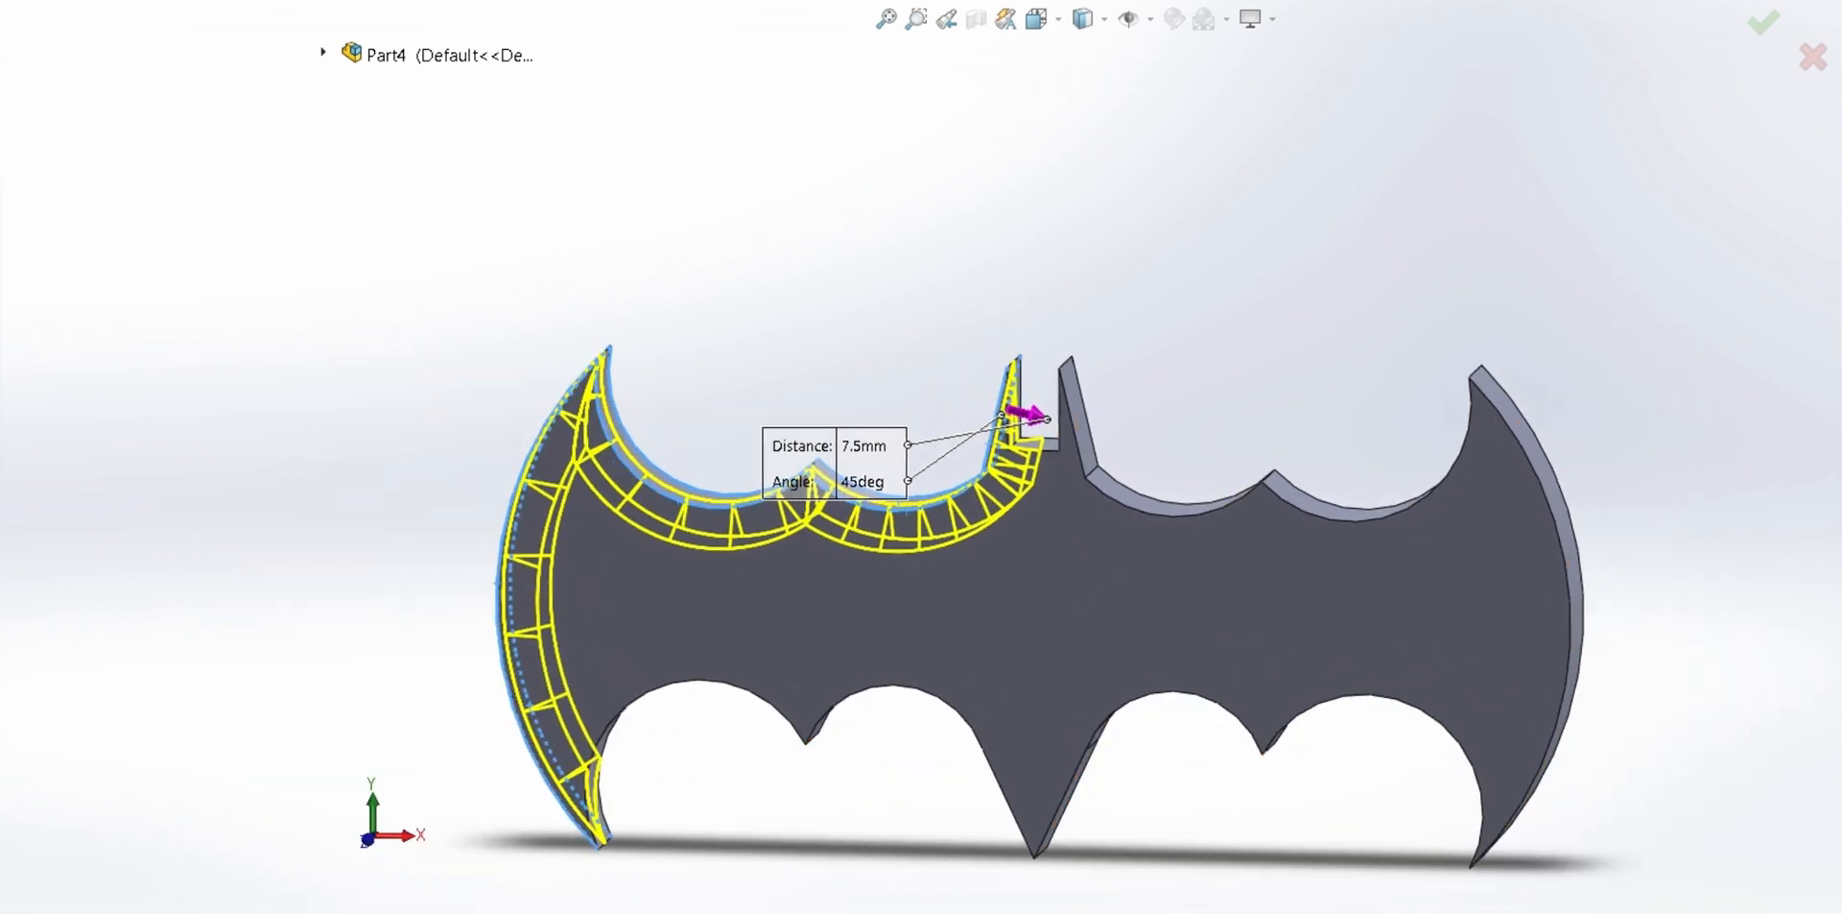
{"action": "middle_click_drag", "start_coordinate": [1362, 576], "coordinate": [1267, 615]}
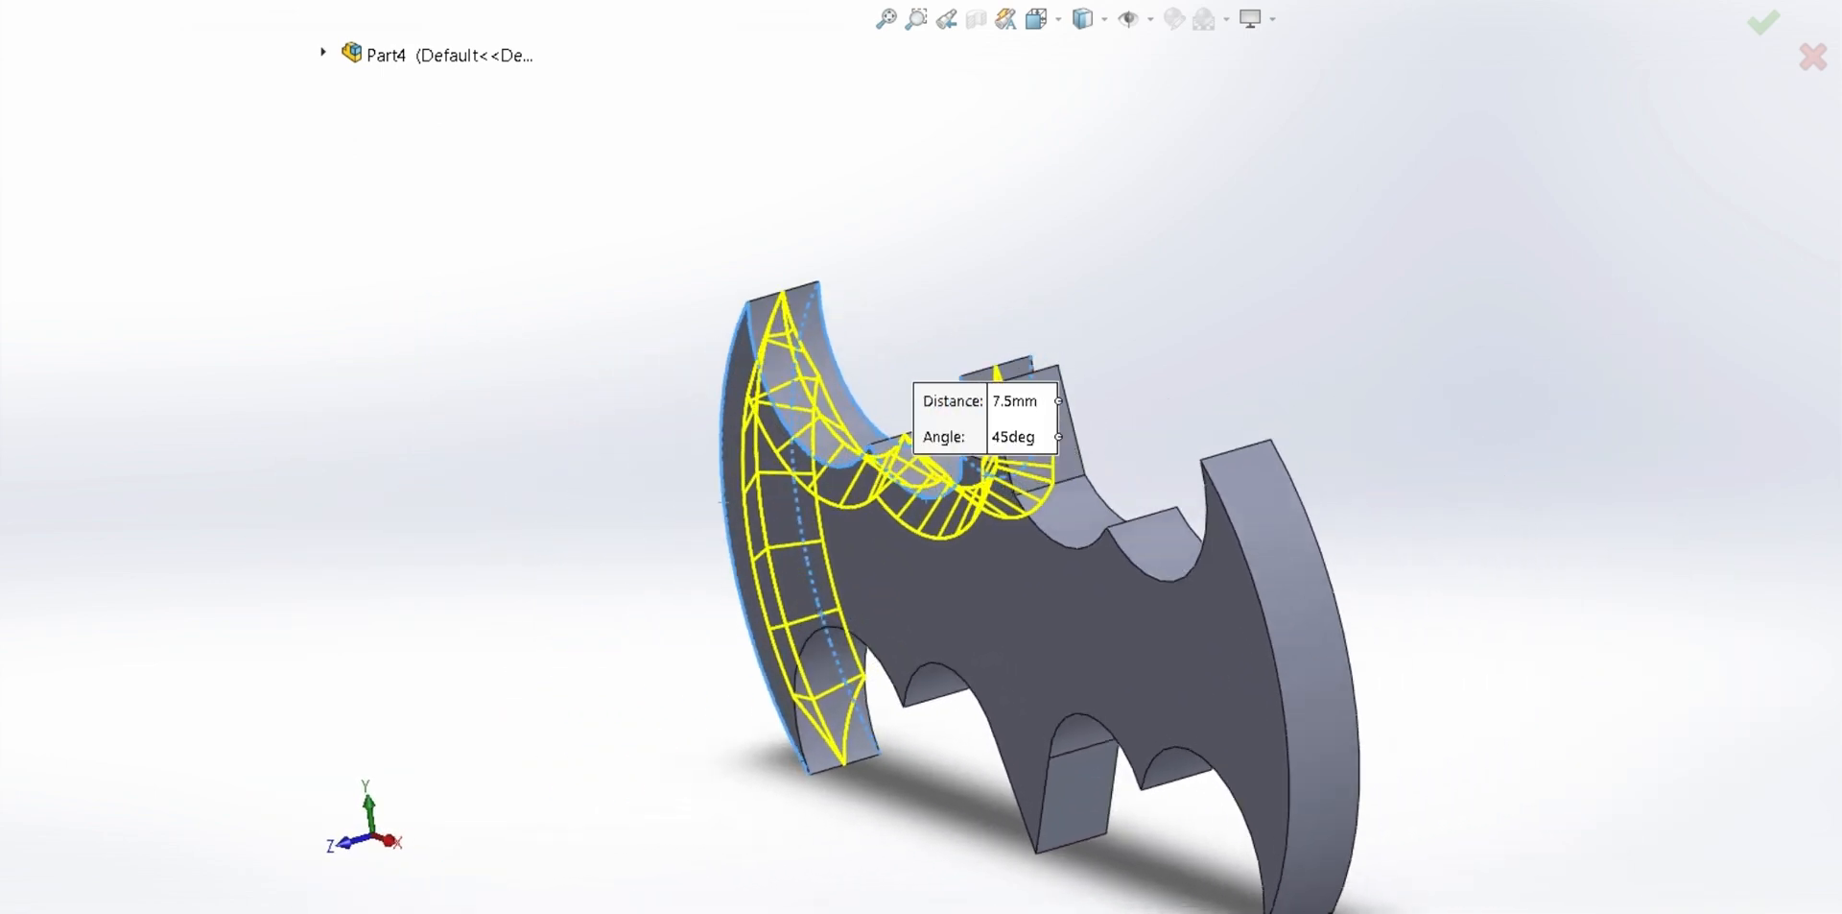
{"action": "left_click", "coordinate": [1259, 620]}
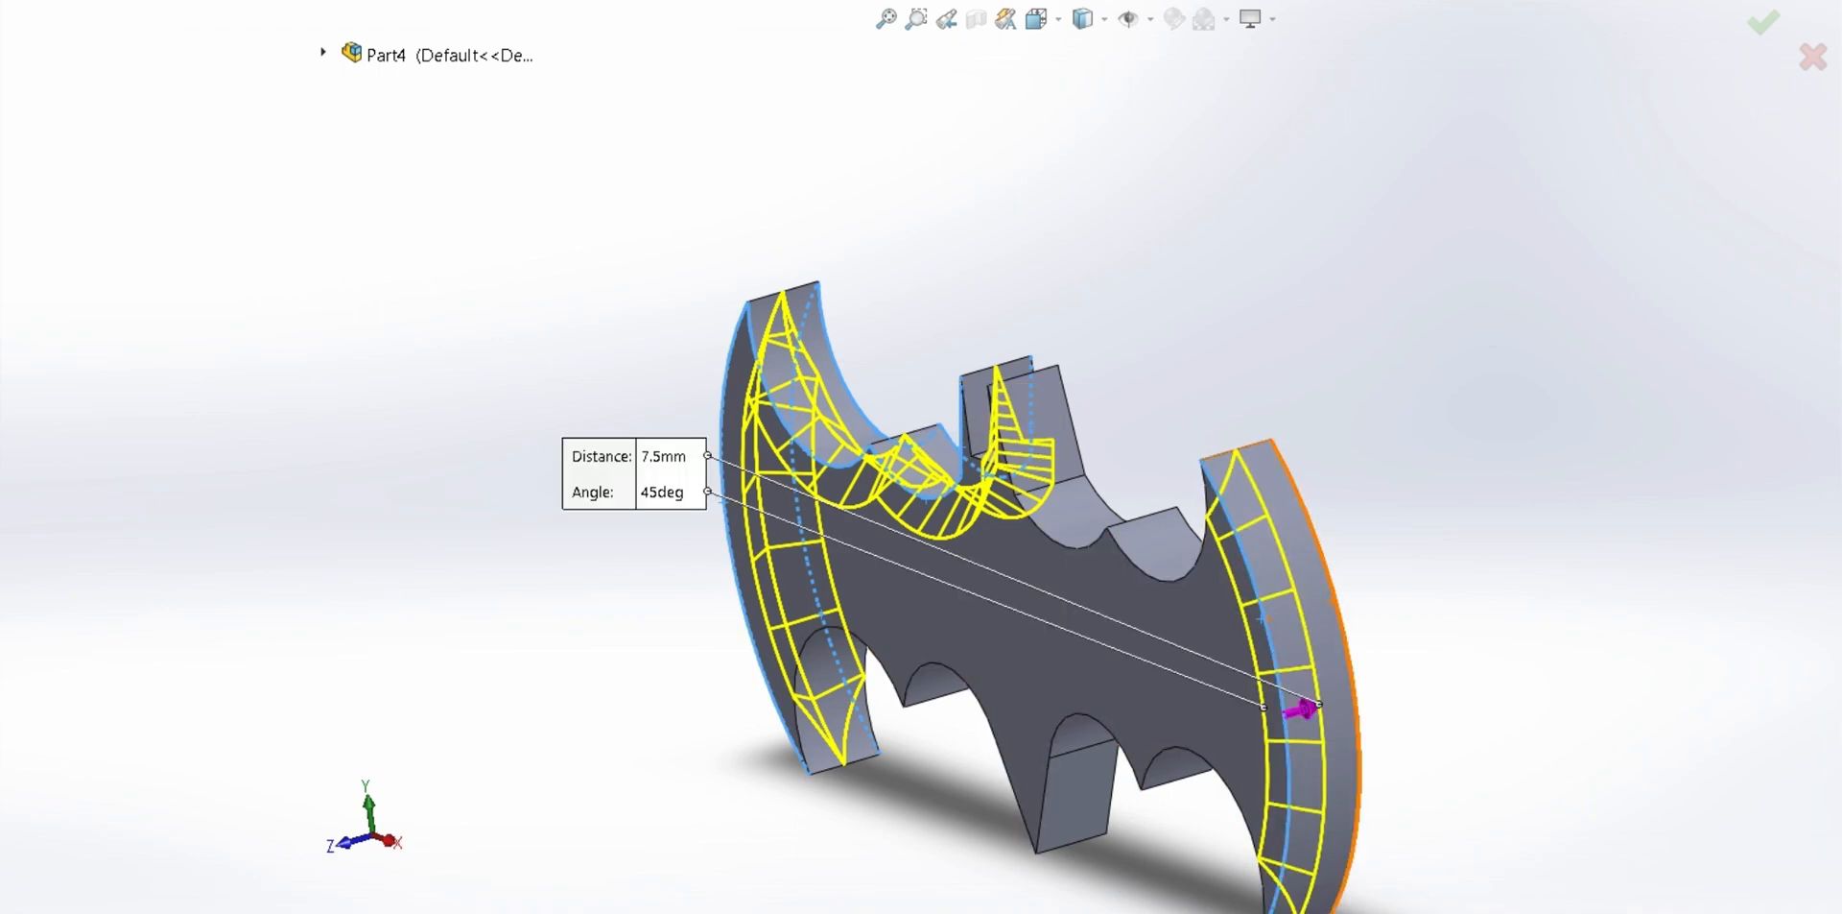
{"action": "left_click", "coordinate": [1349, 653]}
{"action": "middle_click_drag", "start_coordinate": [1190, 604], "coordinate": [1267, 662]}
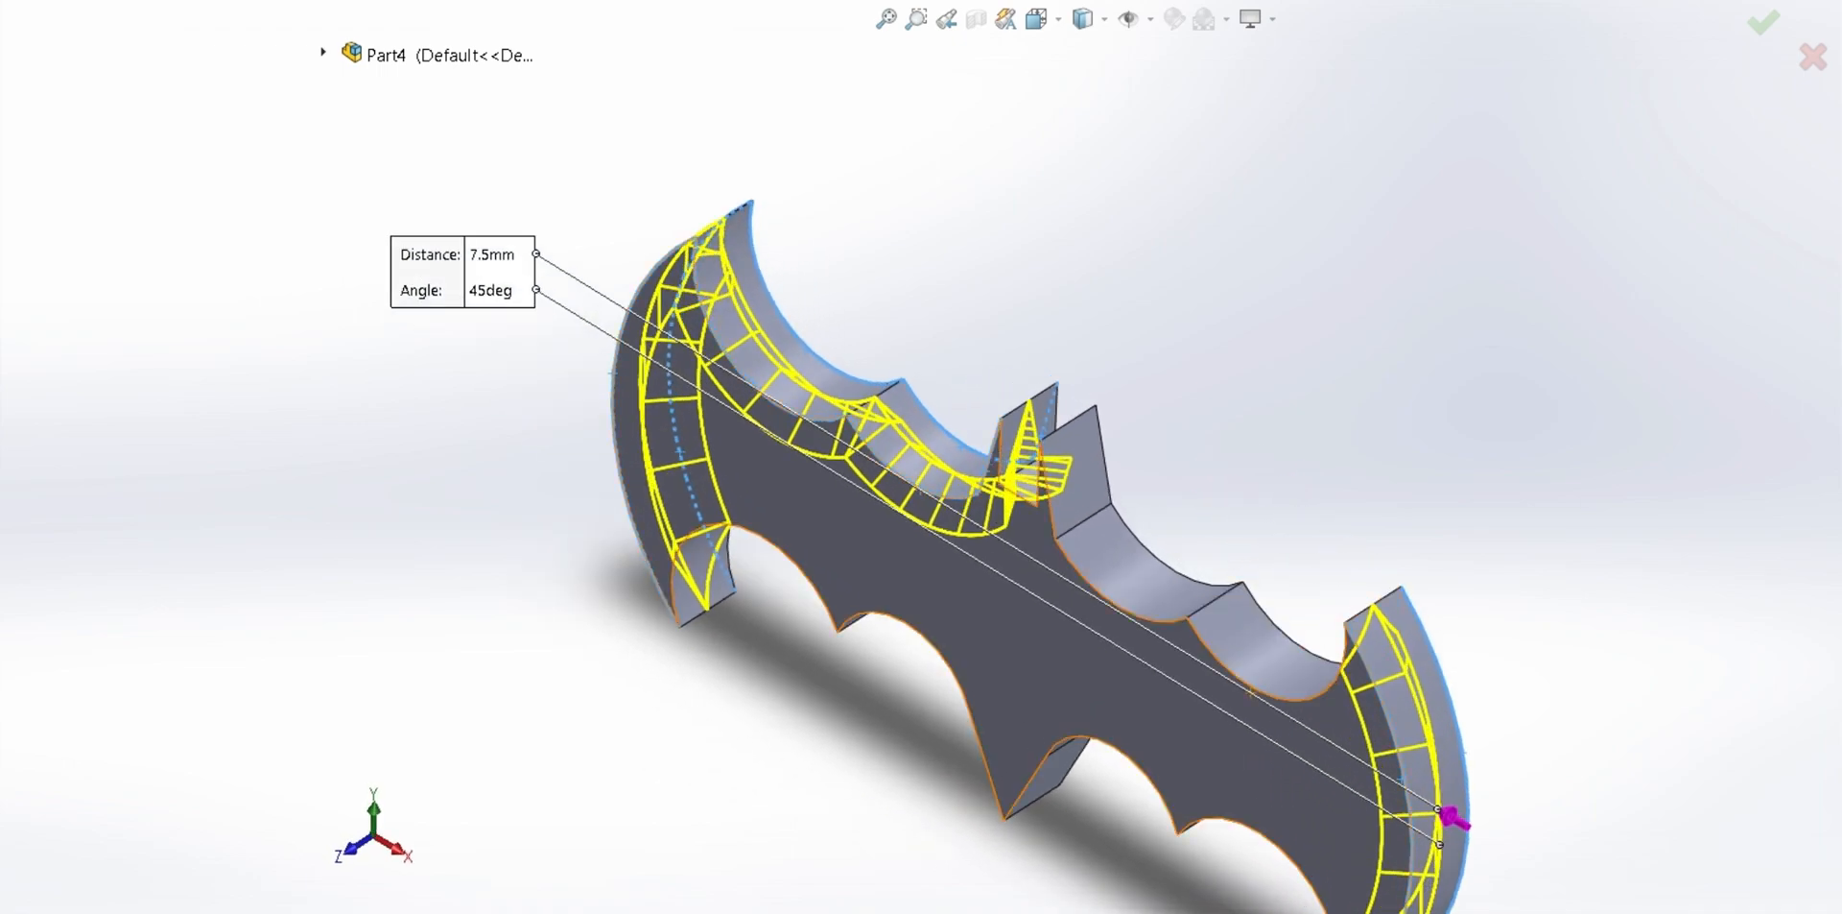
Add the edges of the right wing's two upper arcs and the right ear's outer side to the chamfer
{"action": "left_click", "coordinate": [1252, 691]}
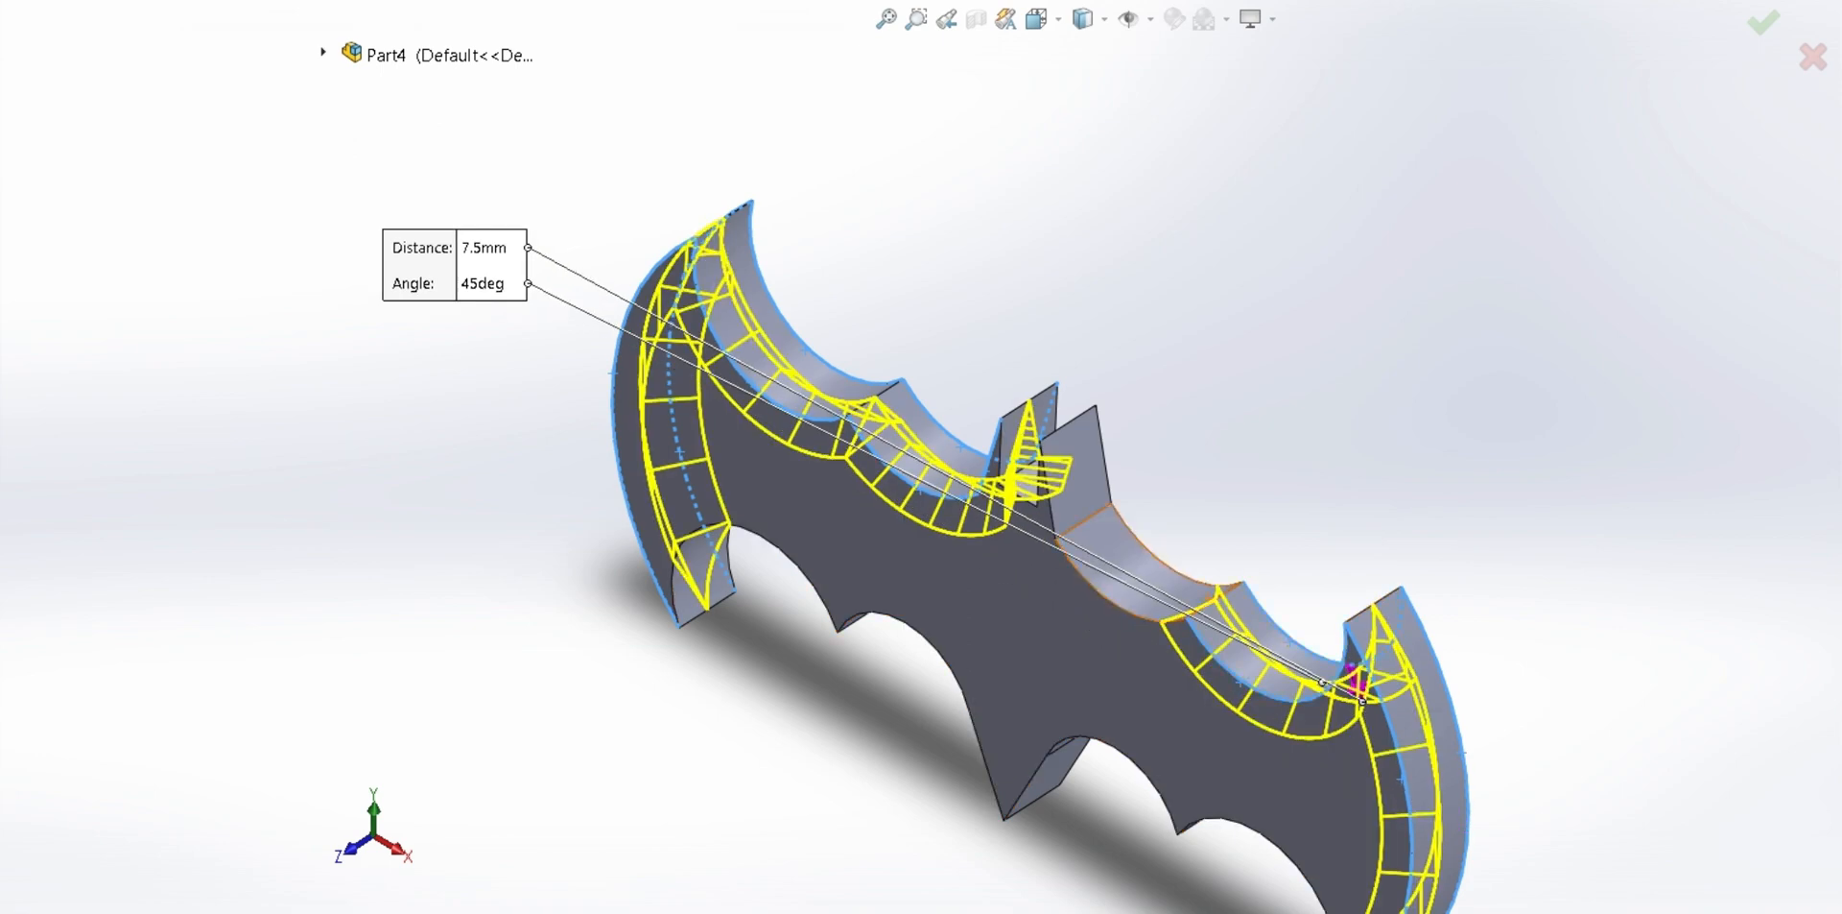
{"action": "left_click", "coordinate": [1152, 566]}
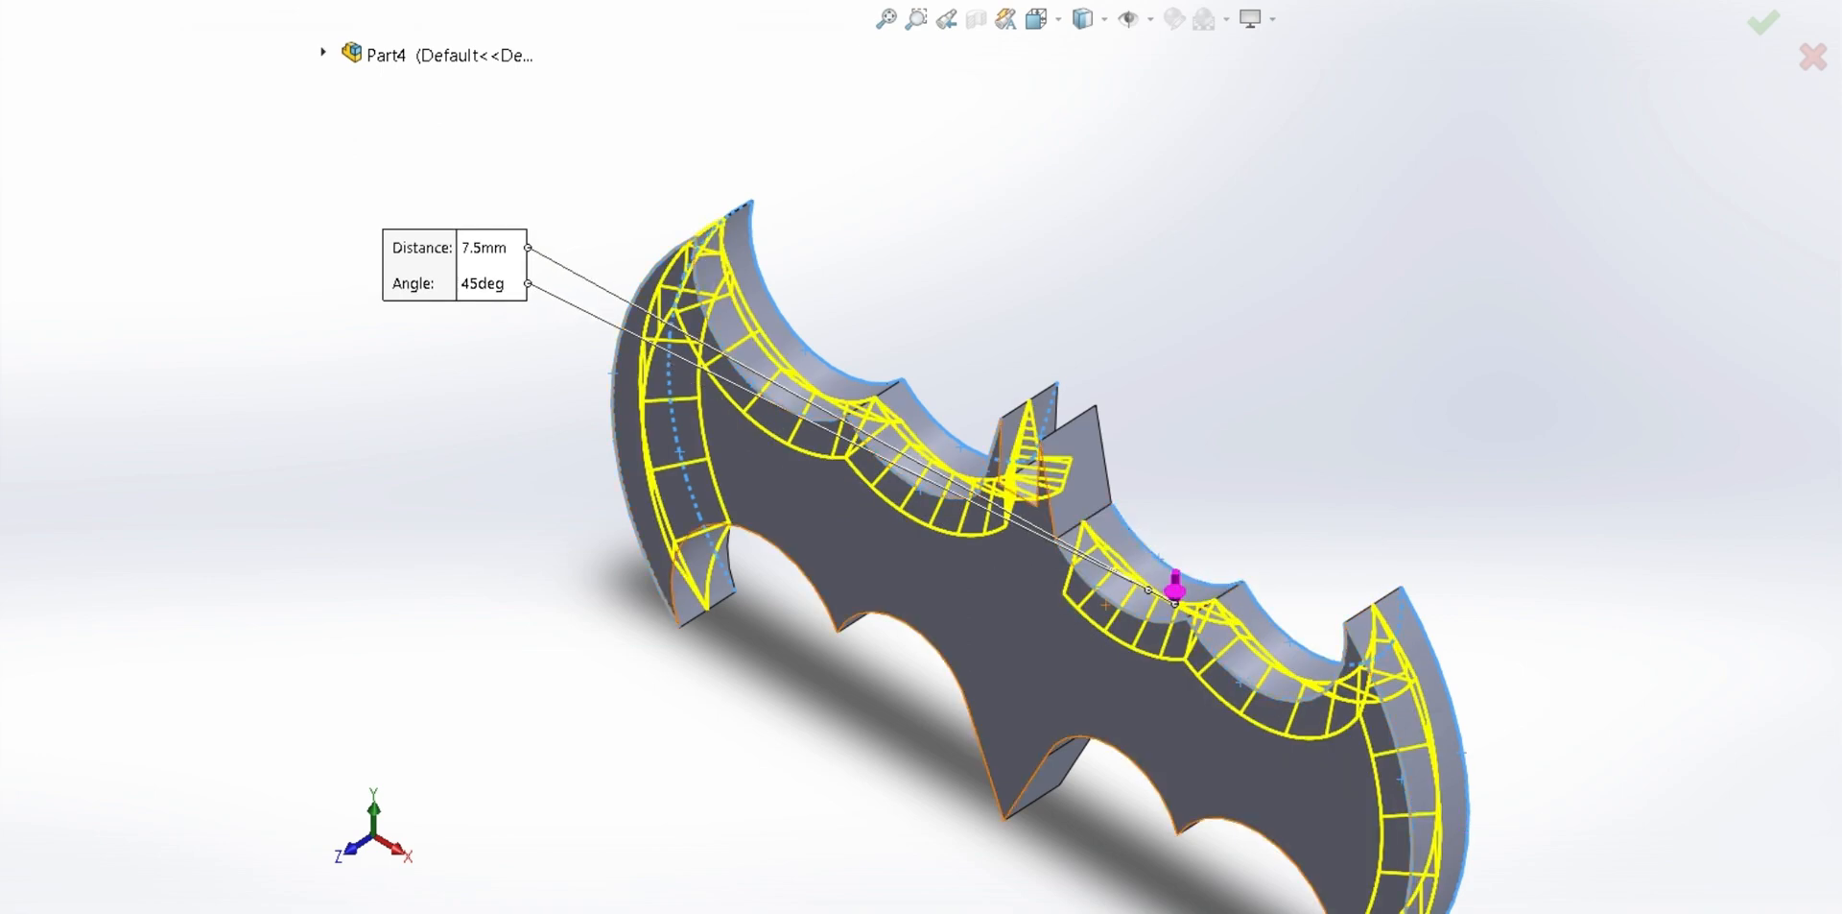
{"action": "left_click", "coordinate": [1073, 472]}
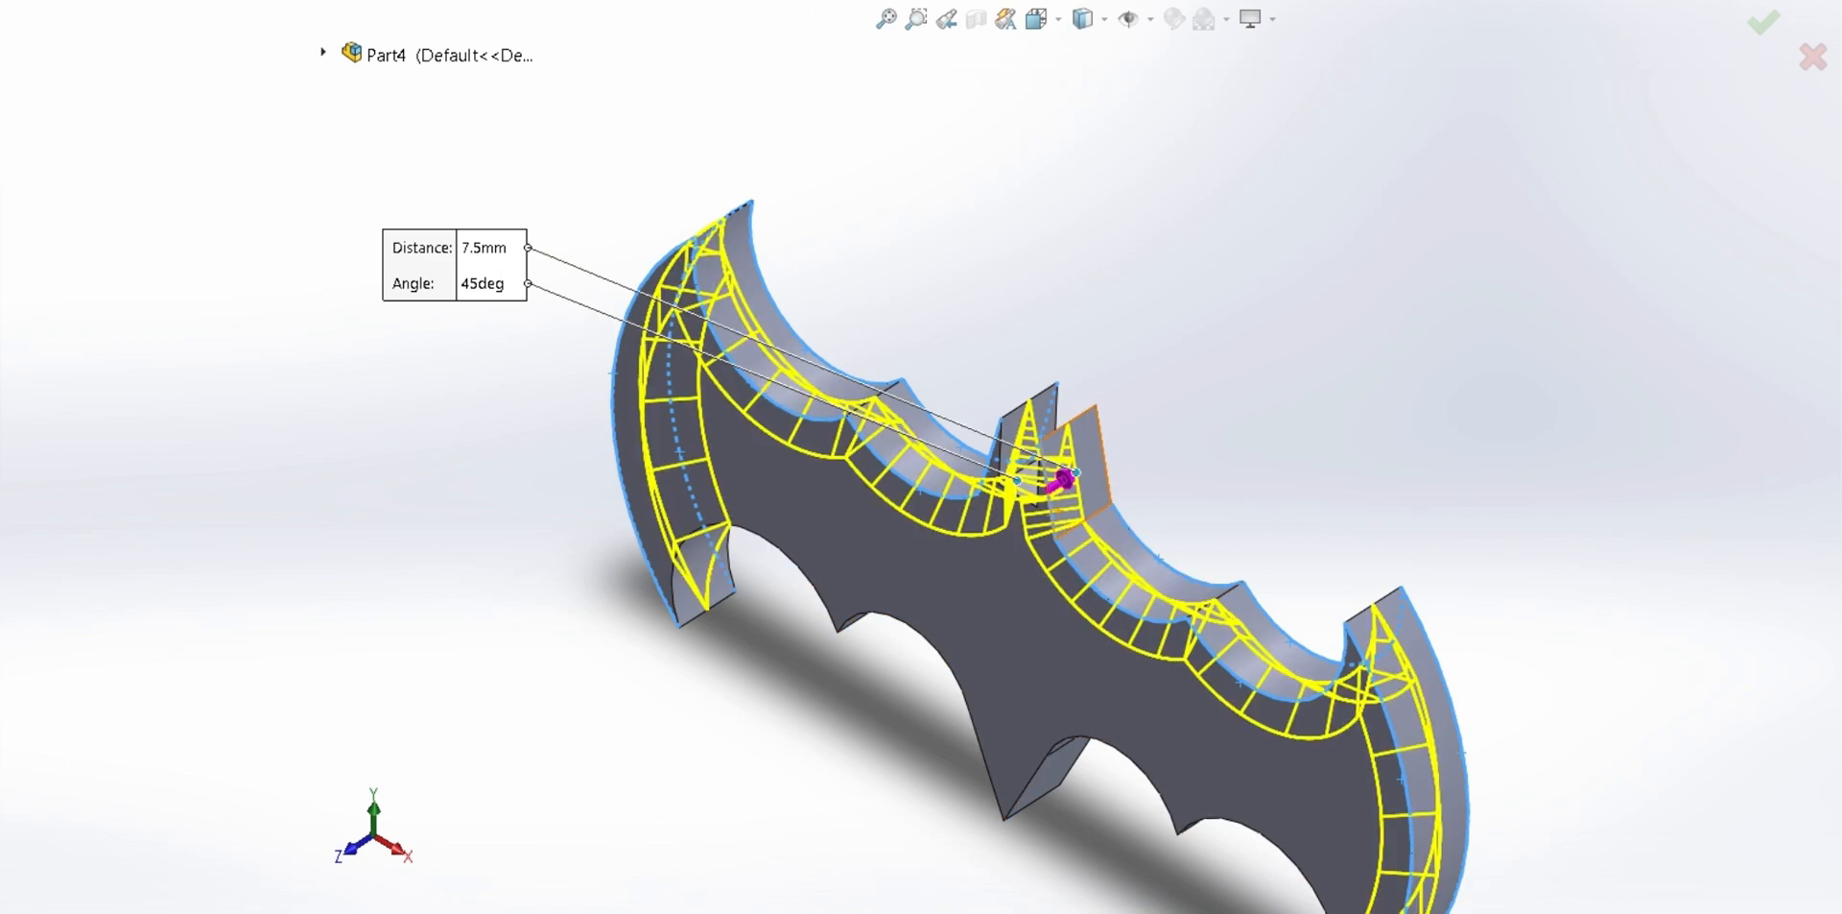
{"action": "left_click", "coordinate": [1103, 456]}
Add the front edges of the left and right wings' lower arcs to the chamfer
{"action": "middle_click_drag", "start_coordinate": [1156, 566], "coordinate": [1254, 748]}
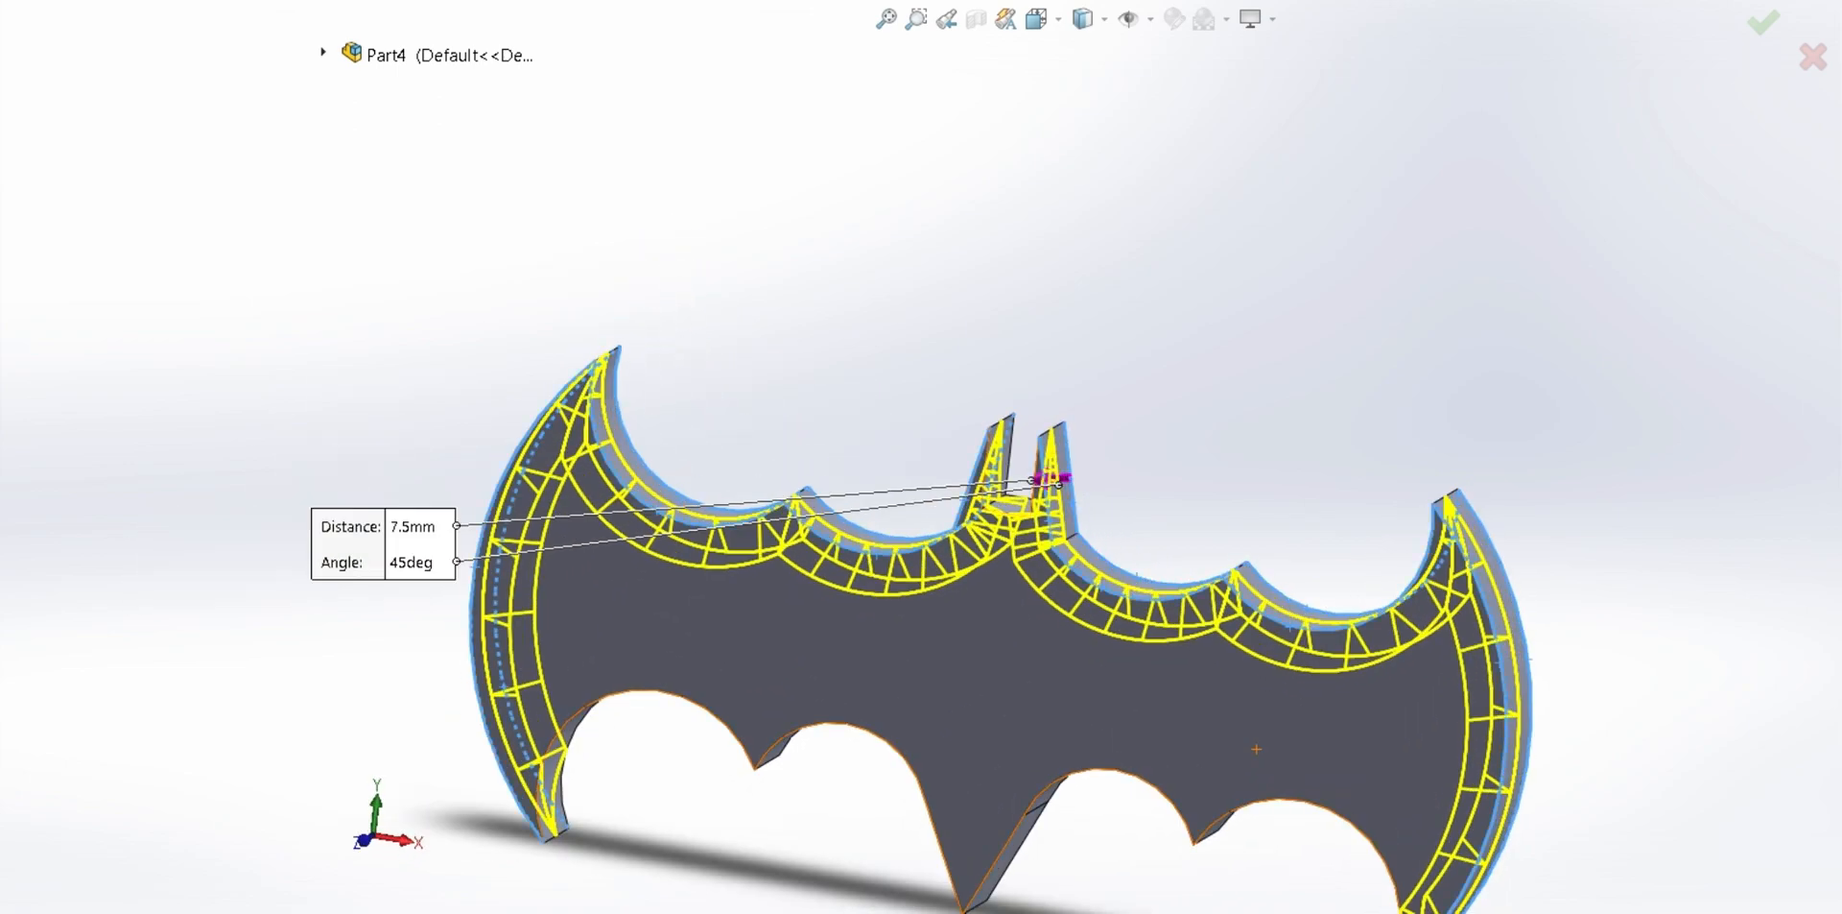
{"action": "scroll", "coordinate": [1089, 897], "scroll_direction": "down", "scroll_amount": 3}
{"action": "scroll", "coordinate": [1343, 192], "scroll_direction": "up", "scroll_amount": 3}
{"action": "scroll", "coordinate": [844, 619], "scroll_direction": "down", "scroll_amount": 2}
{"action": "scroll", "coordinate": [762, 643], "scroll_direction": "down", "scroll_amount": 2}
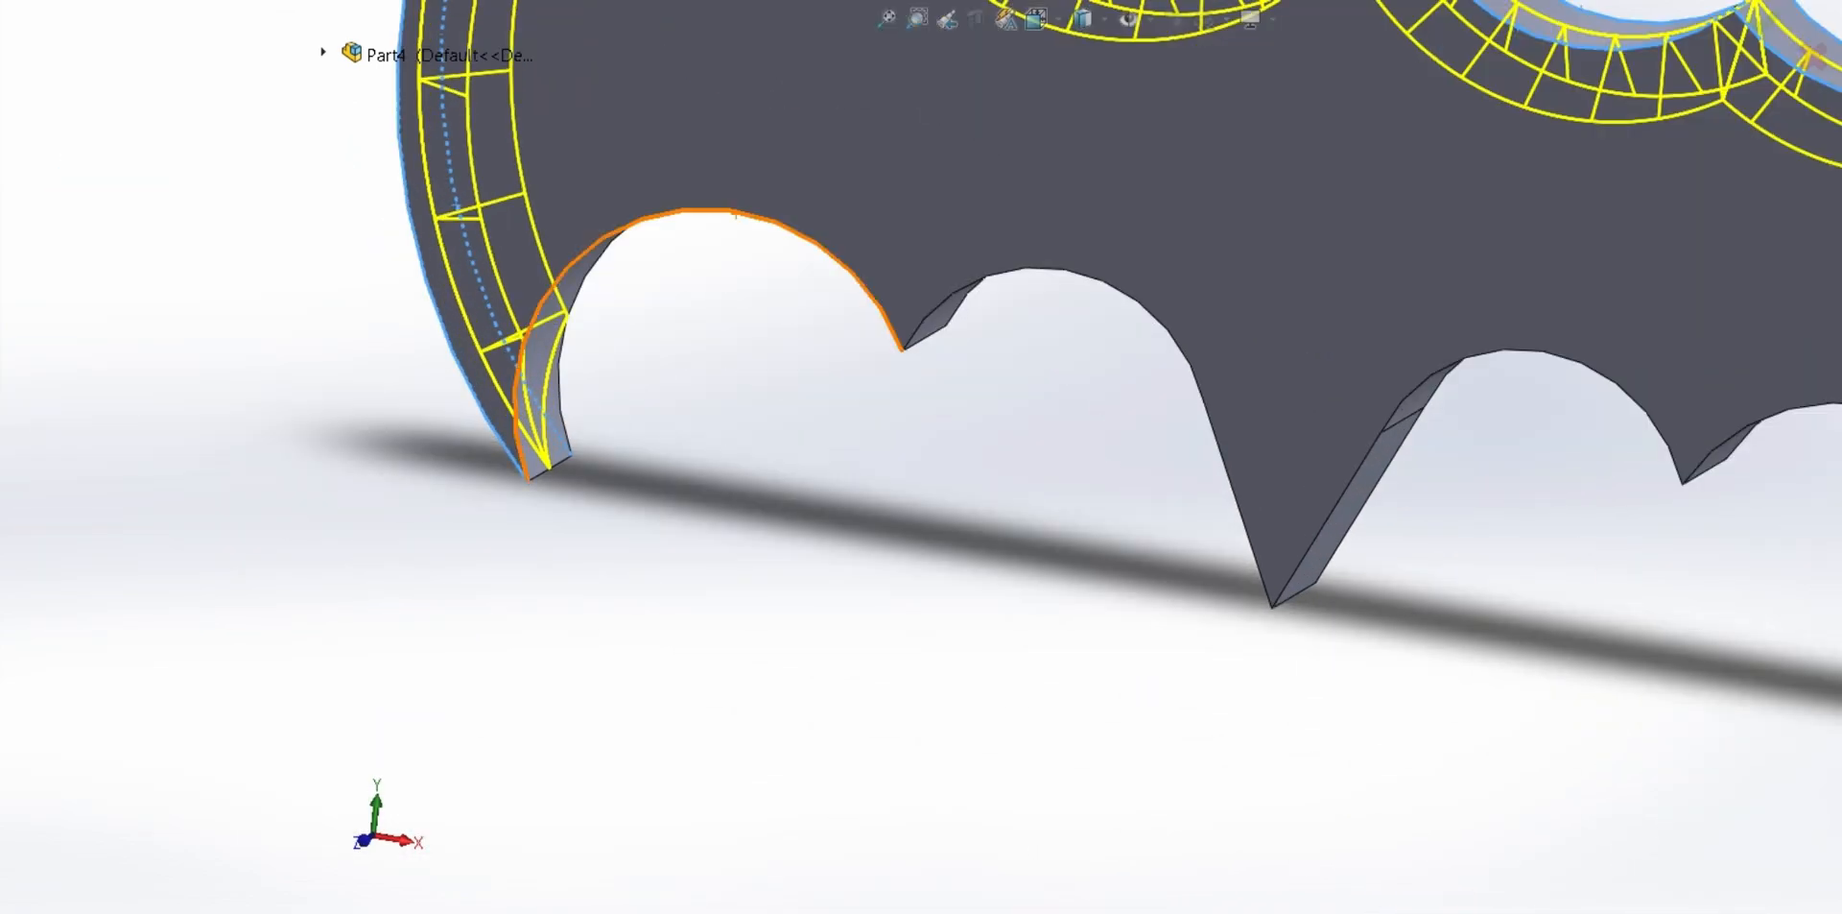
{"action": "left_click", "coordinate": [649, 213]}
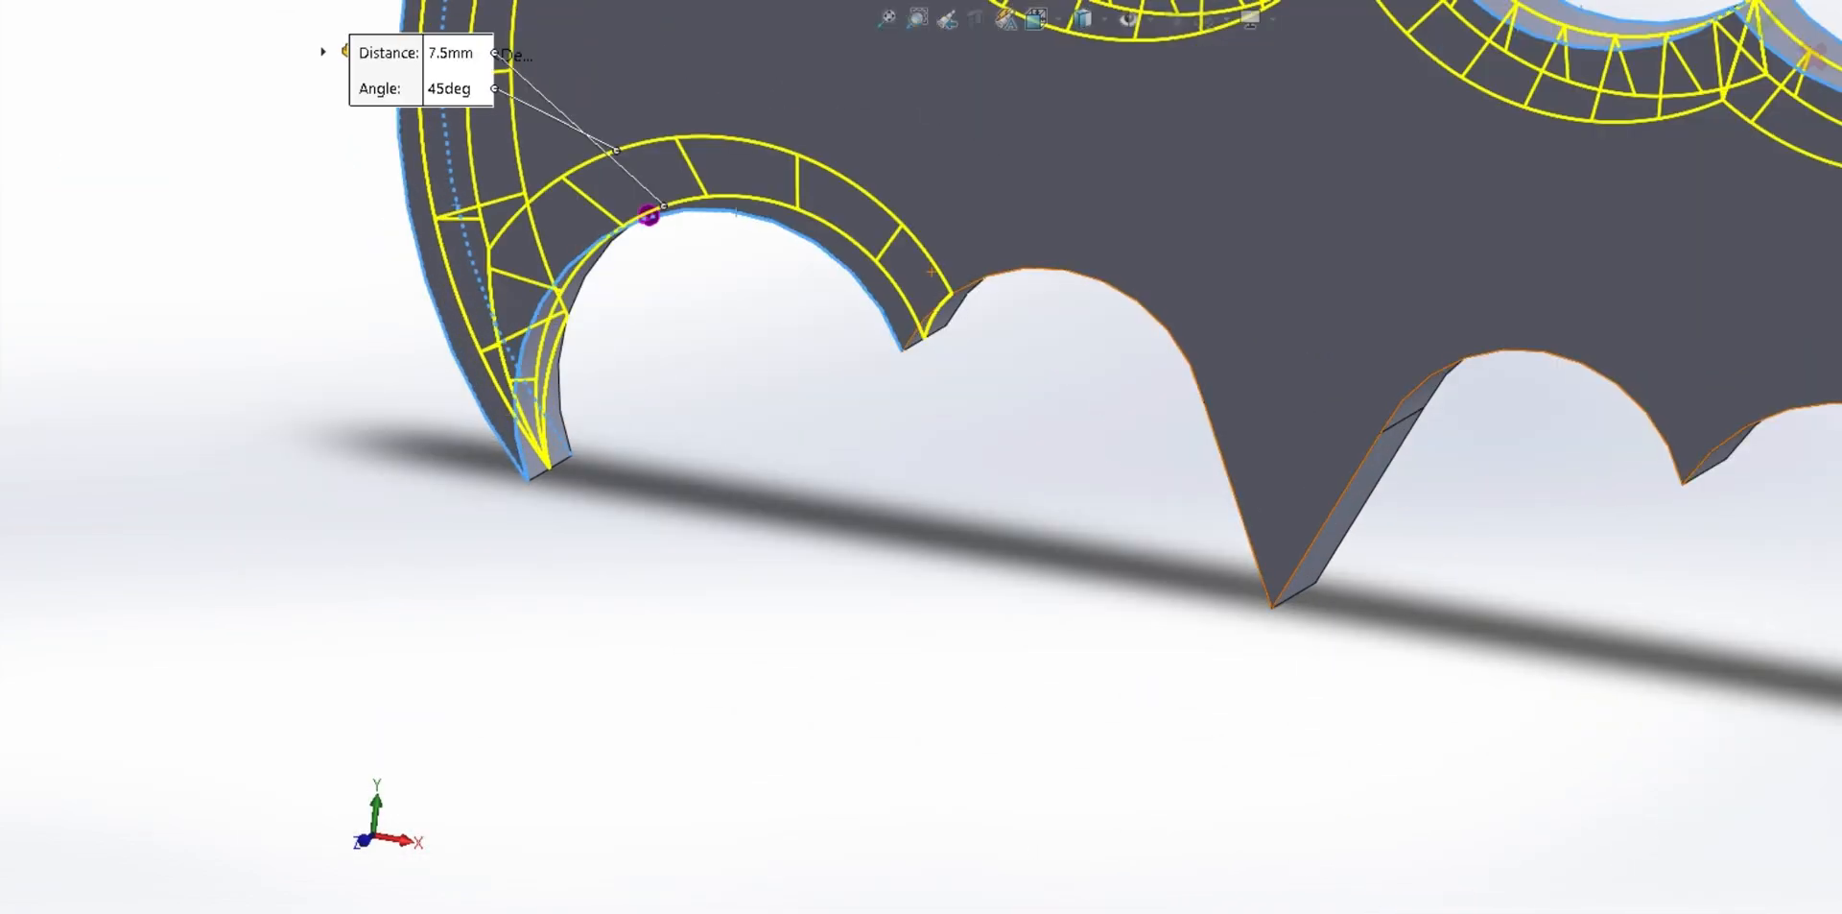
{"action": "left_click", "coordinate": [1070, 270]}
{"action": "middle_click_drag", "start_coordinate": [1070, 288], "coordinate": [921, 244]}
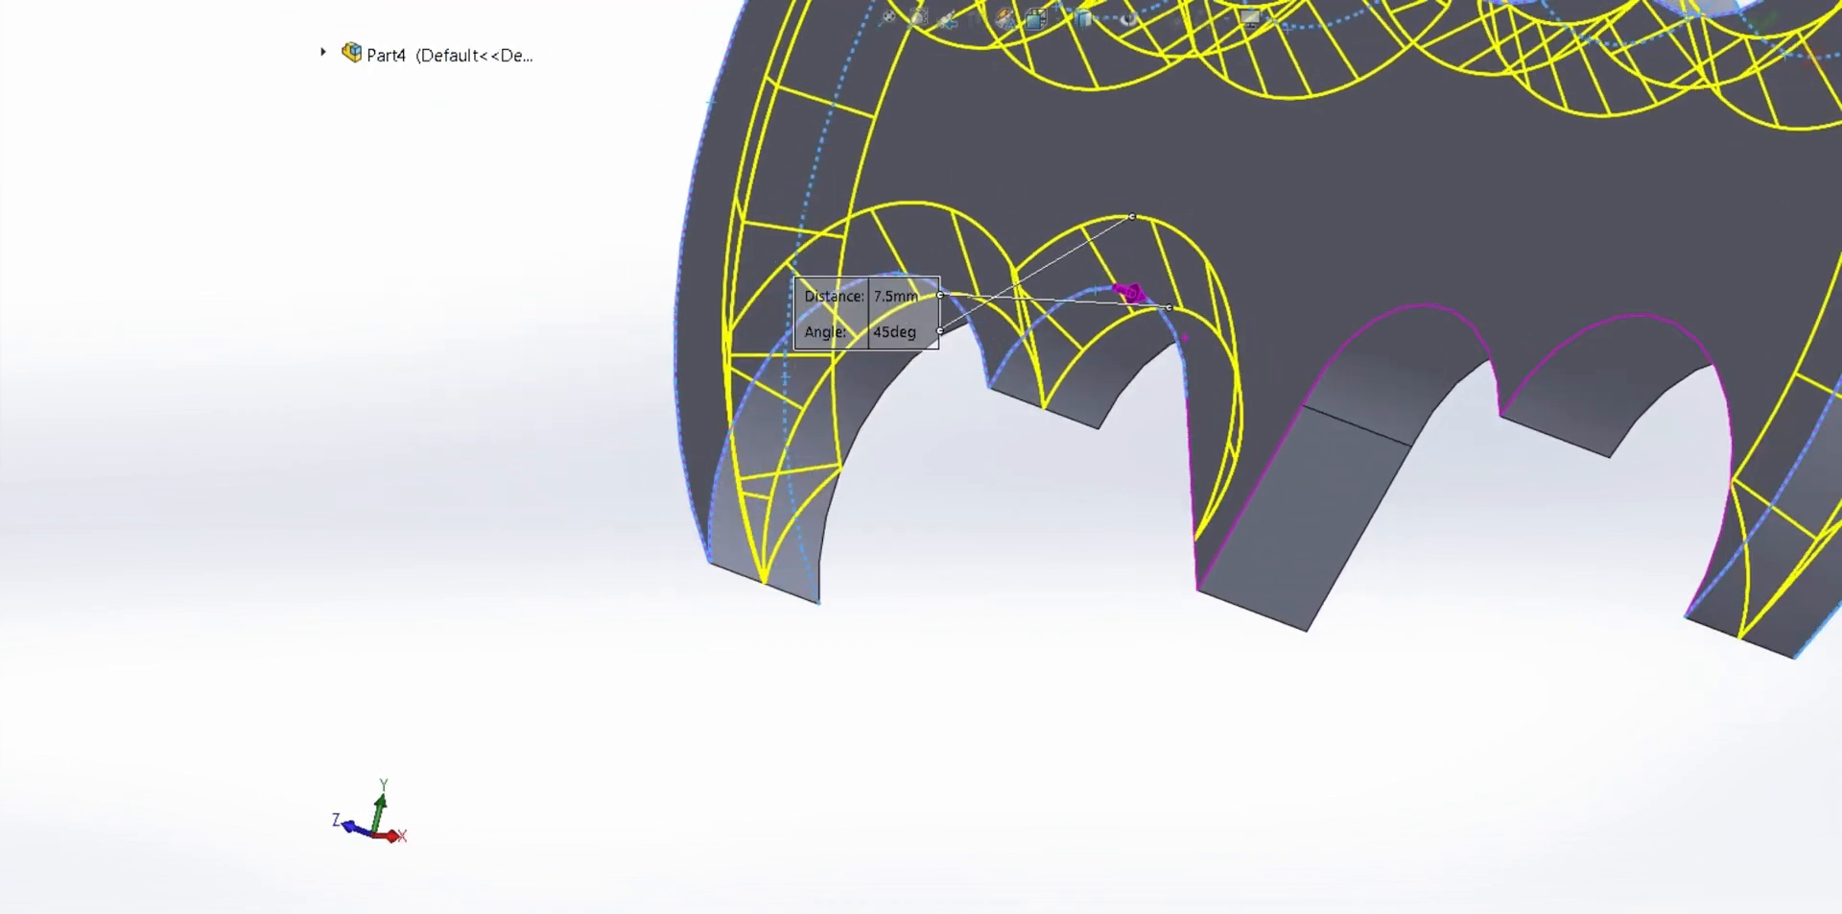
{"action": "scroll", "coordinate": [1087, 469], "scroll_direction": "up", "scroll_amount": 1}
{"action": "left_click", "coordinate": [1545, 338]}
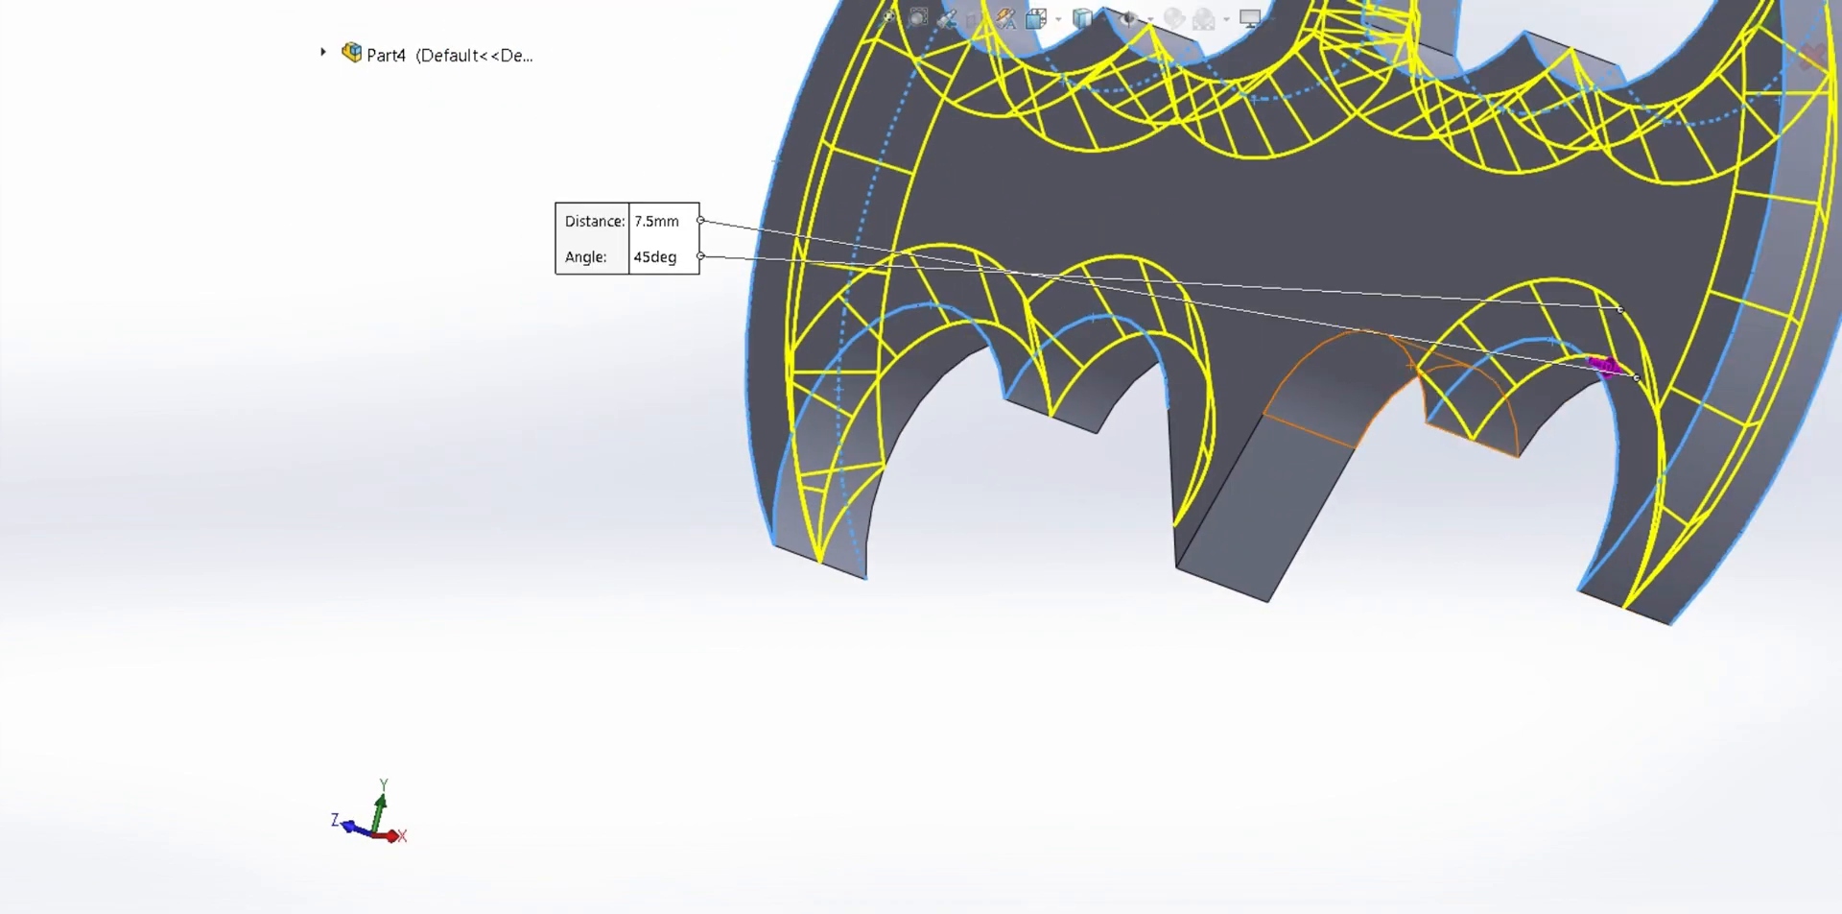
Add the back edges of both wings' lower arcs to the chamfer
{"action": "middle_click_drag", "start_coordinate": [1243, 537], "coordinate": [1334, 316]}
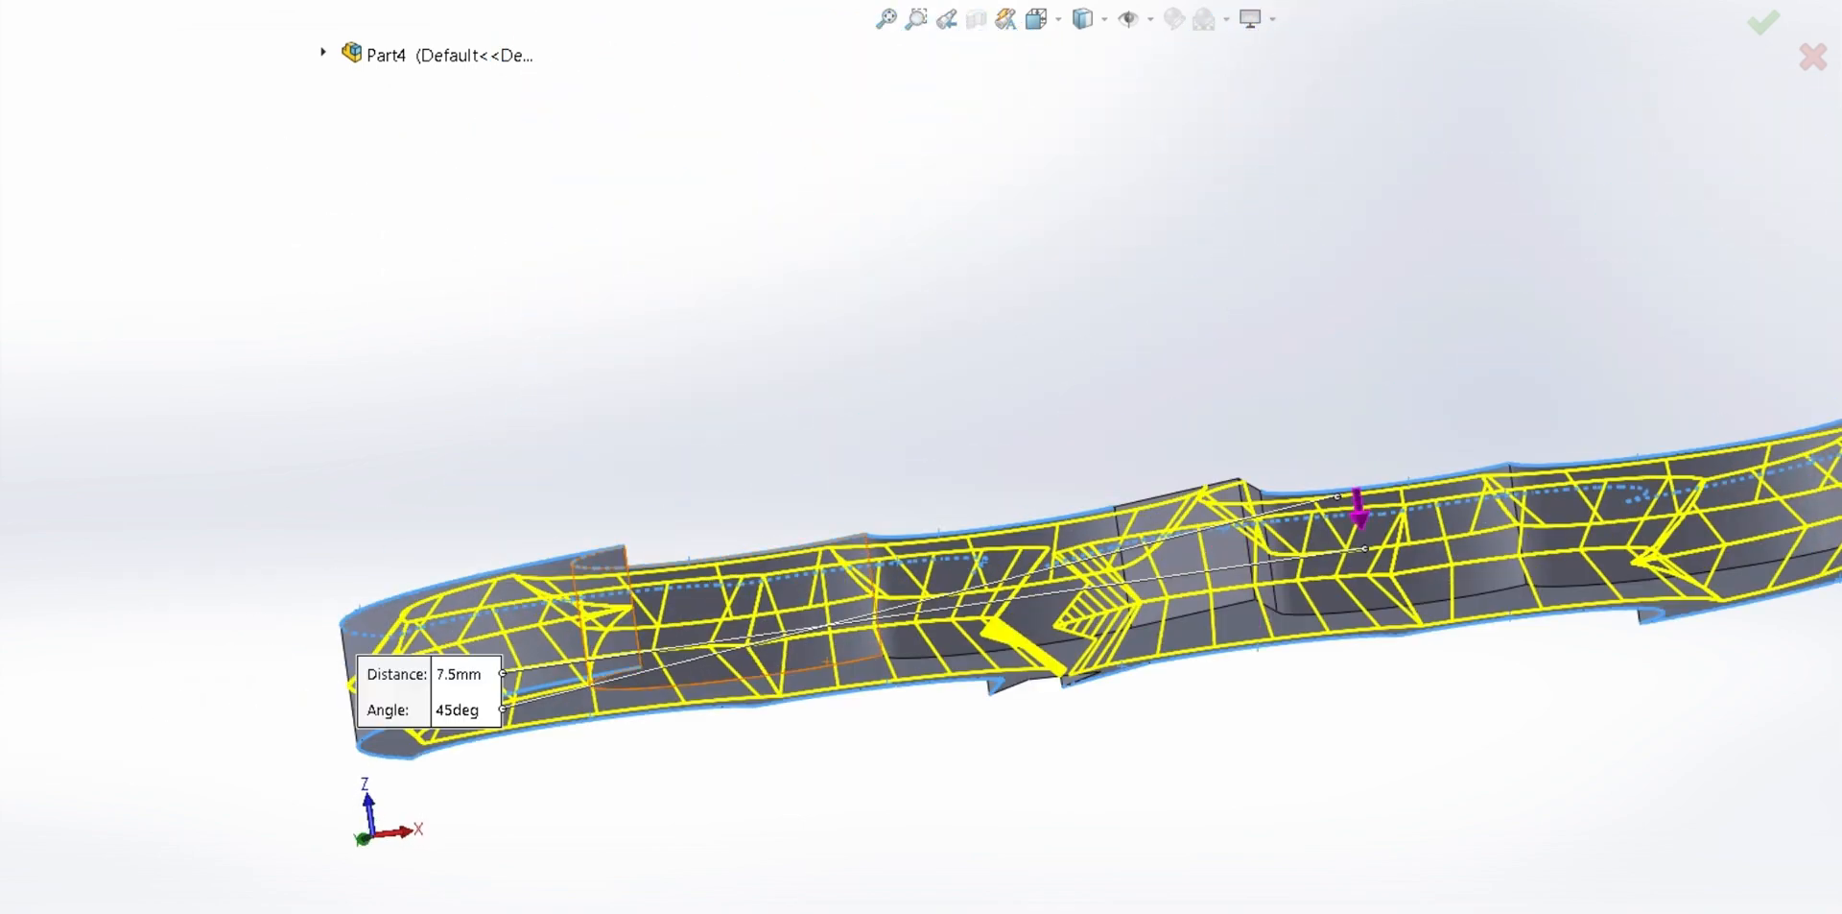
{"action": "left_click", "coordinate": [739, 679]}
{"action": "left_click", "coordinate": [1006, 645]}
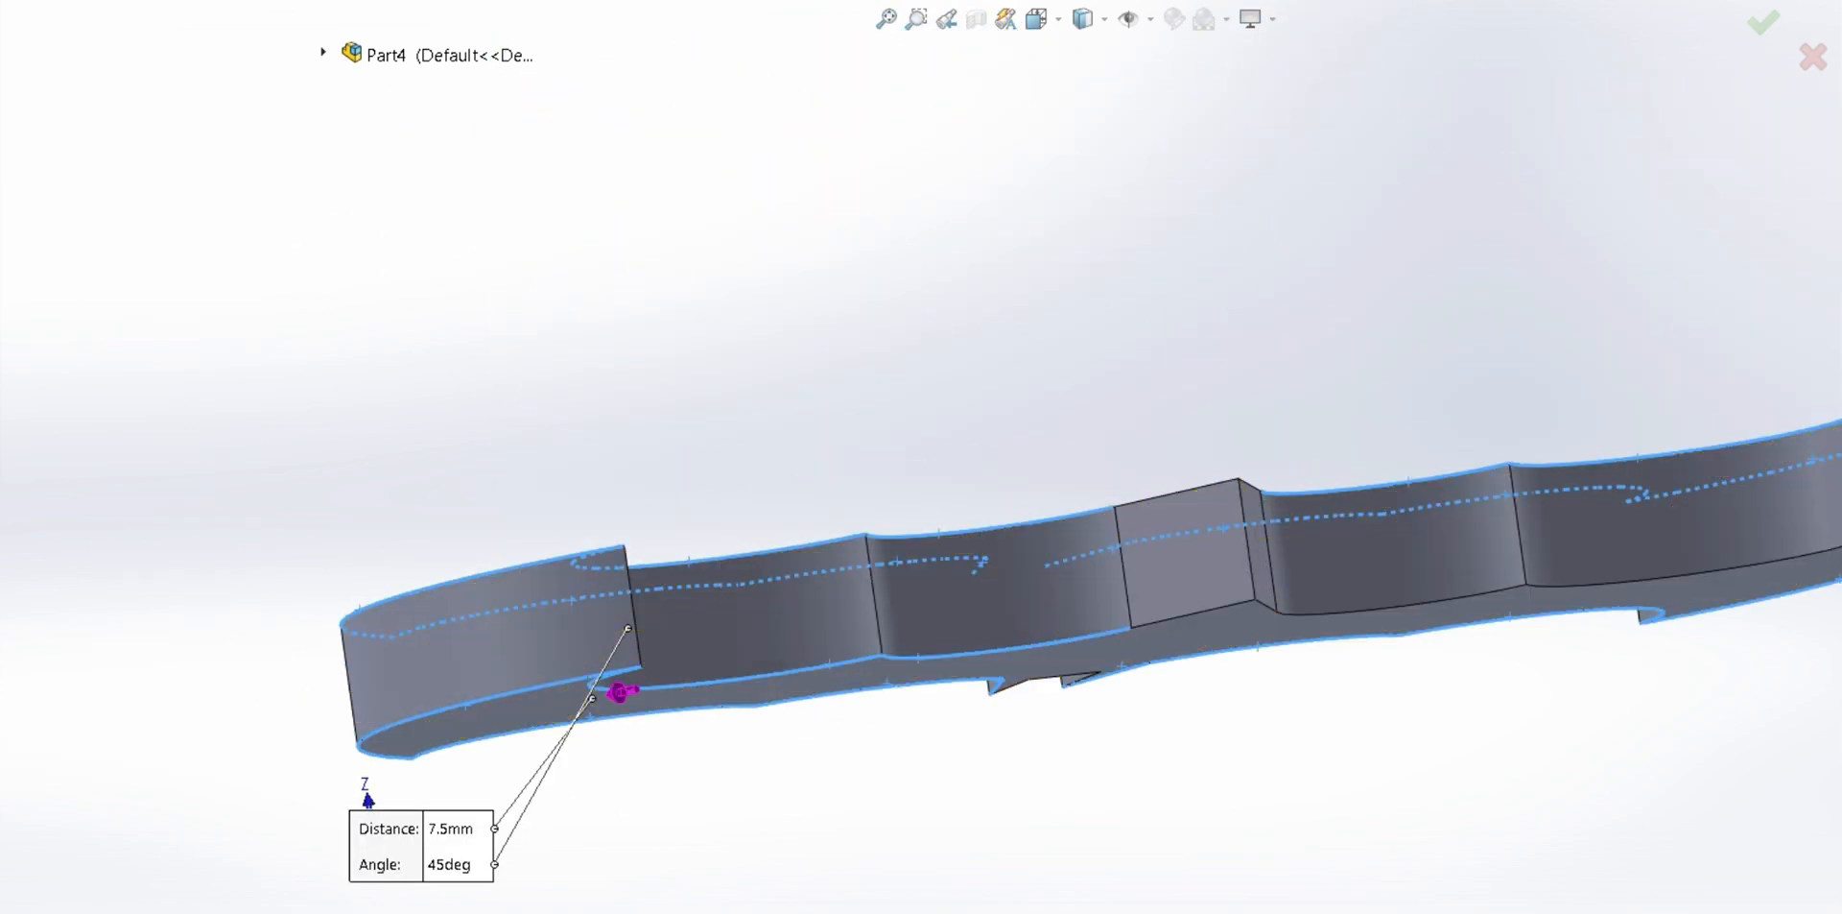
{"action": "left_click", "coordinate": [1730, 571]}
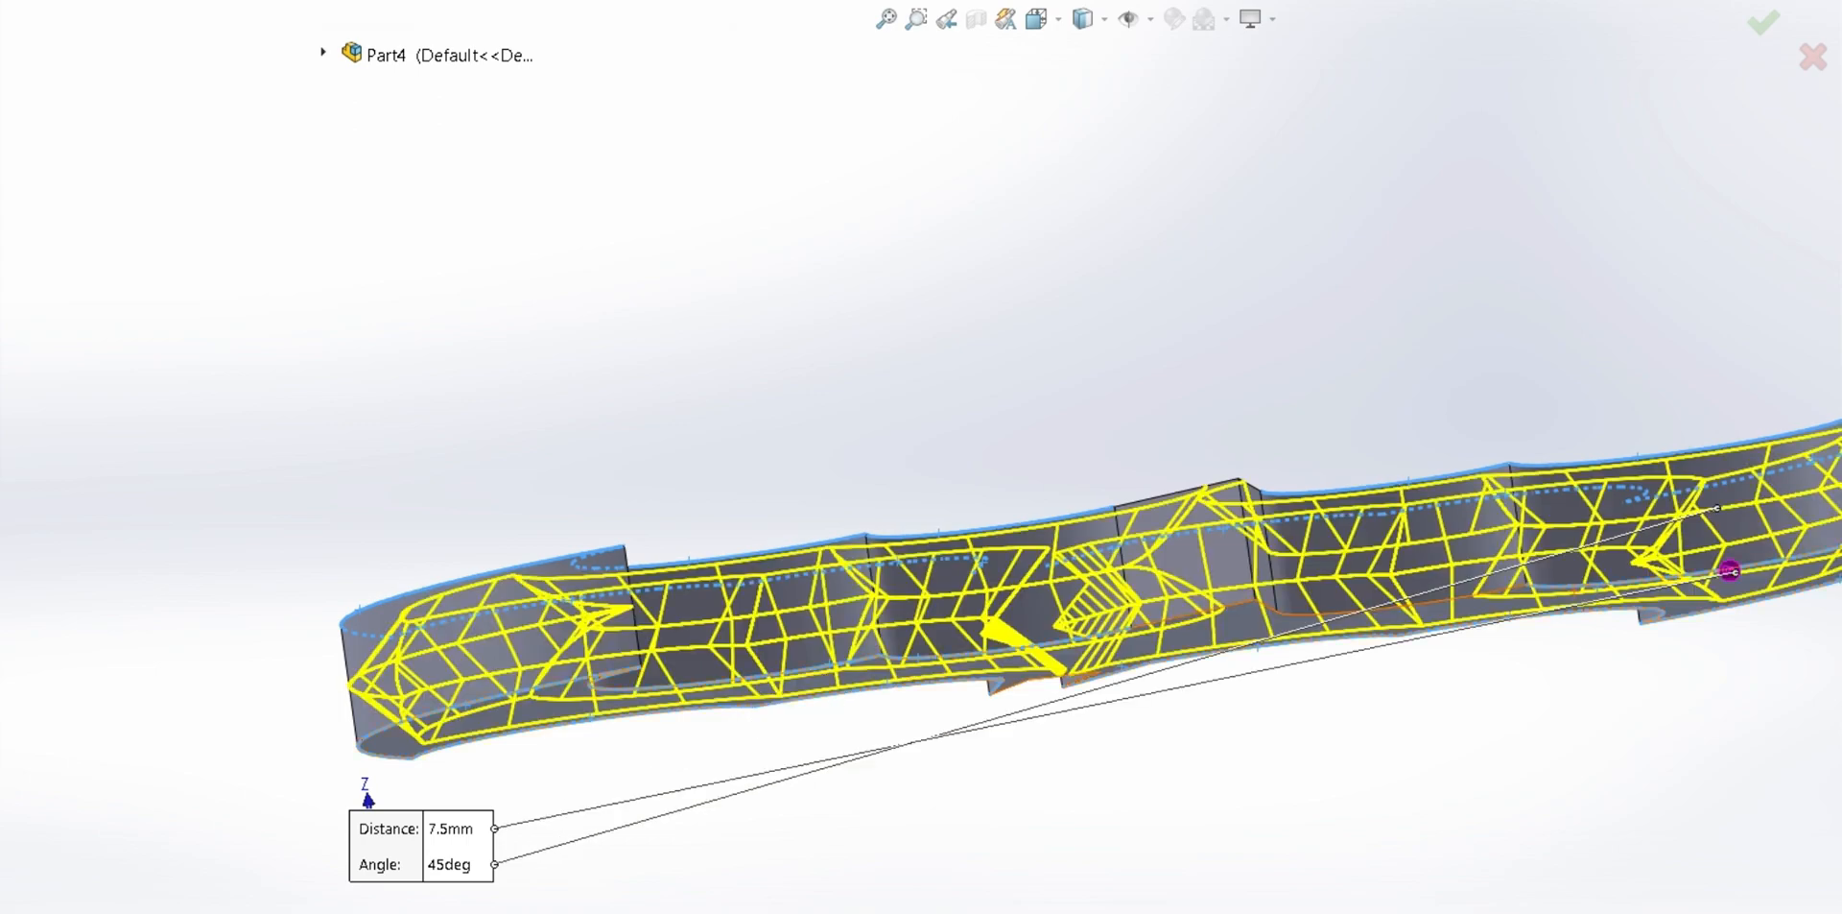
{"action": "mouse_move", "coordinate": [1094, 595]}
{"action": "middle_mouse_down"}
{"action": "mouse_move", "coordinate": [1065, 566]}
{"action": "mouse_move", "coordinate": [1056, 460]}
{"action": "mouse_move", "coordinate": [1094, 451]}
{"action": "mouse_move", "coordinate": [1133, 490]}
{"action": "mouse_move", "coordinate": [1123, 586]}
{"action": "middle_mouse_up"}
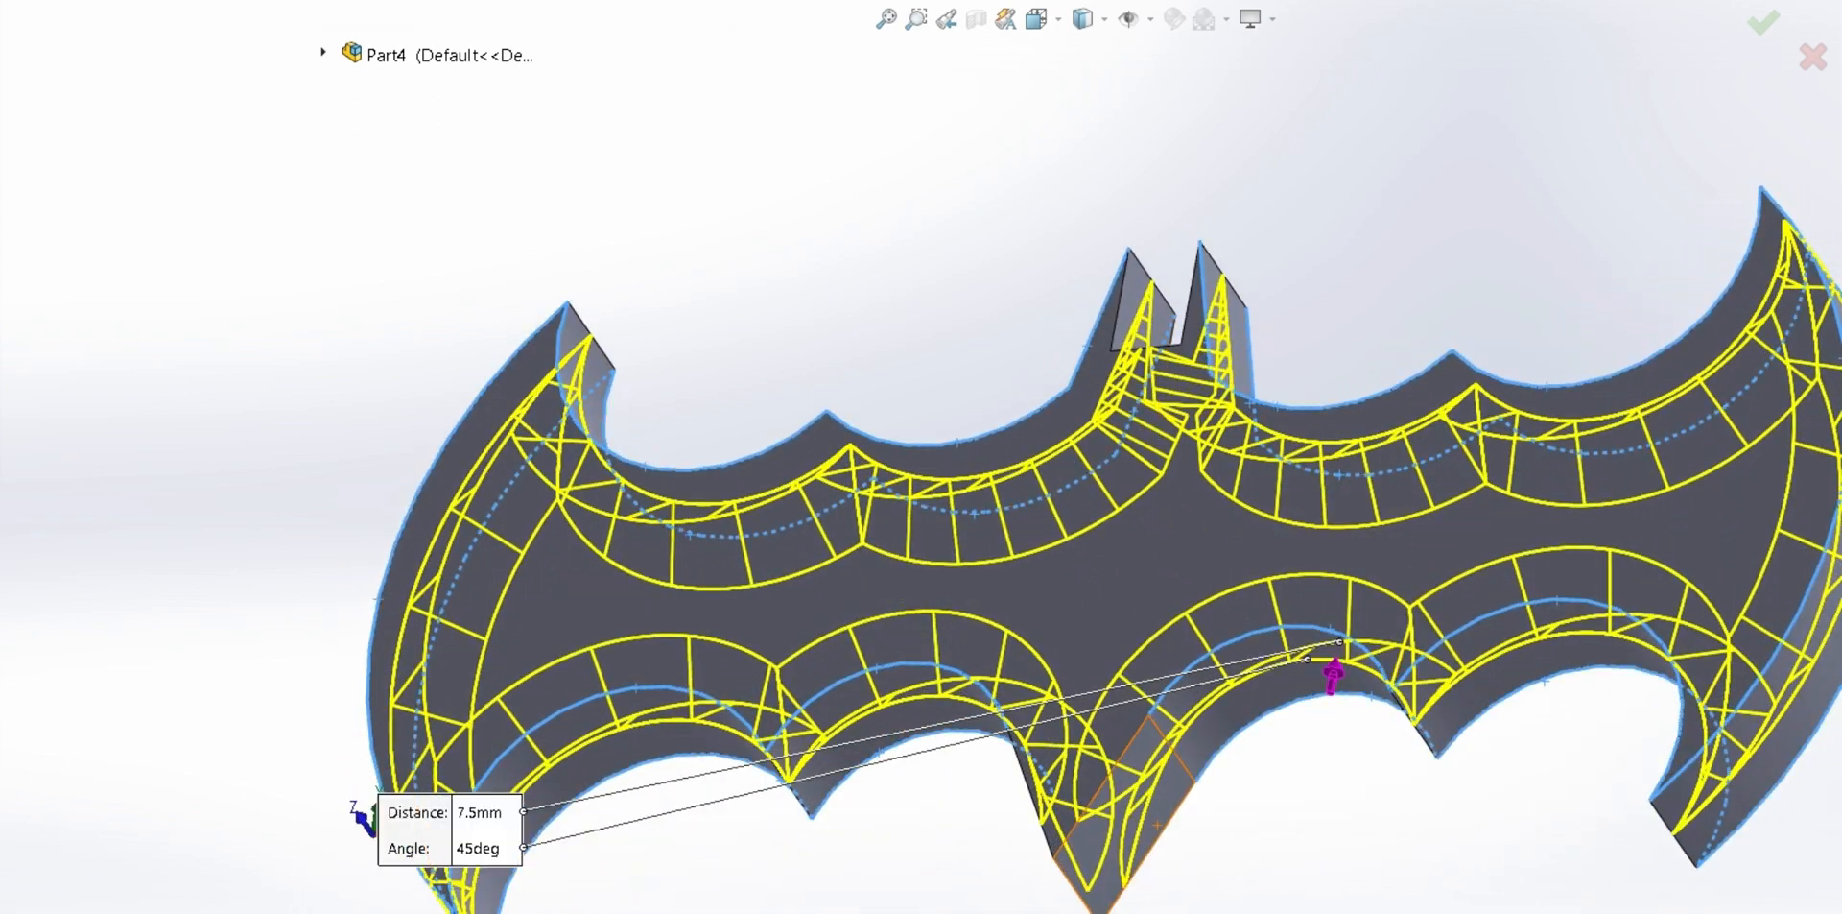
Add the front and back edges of the bottom spike's two straight sides to the chamfer, leaving its side face unselected
{"action": "left_click", "coordinate": [1106, 787]}
{"action": "middle_click_drag", "start_coordinate": [1106, 789], "coordinate": [1163, 794]}
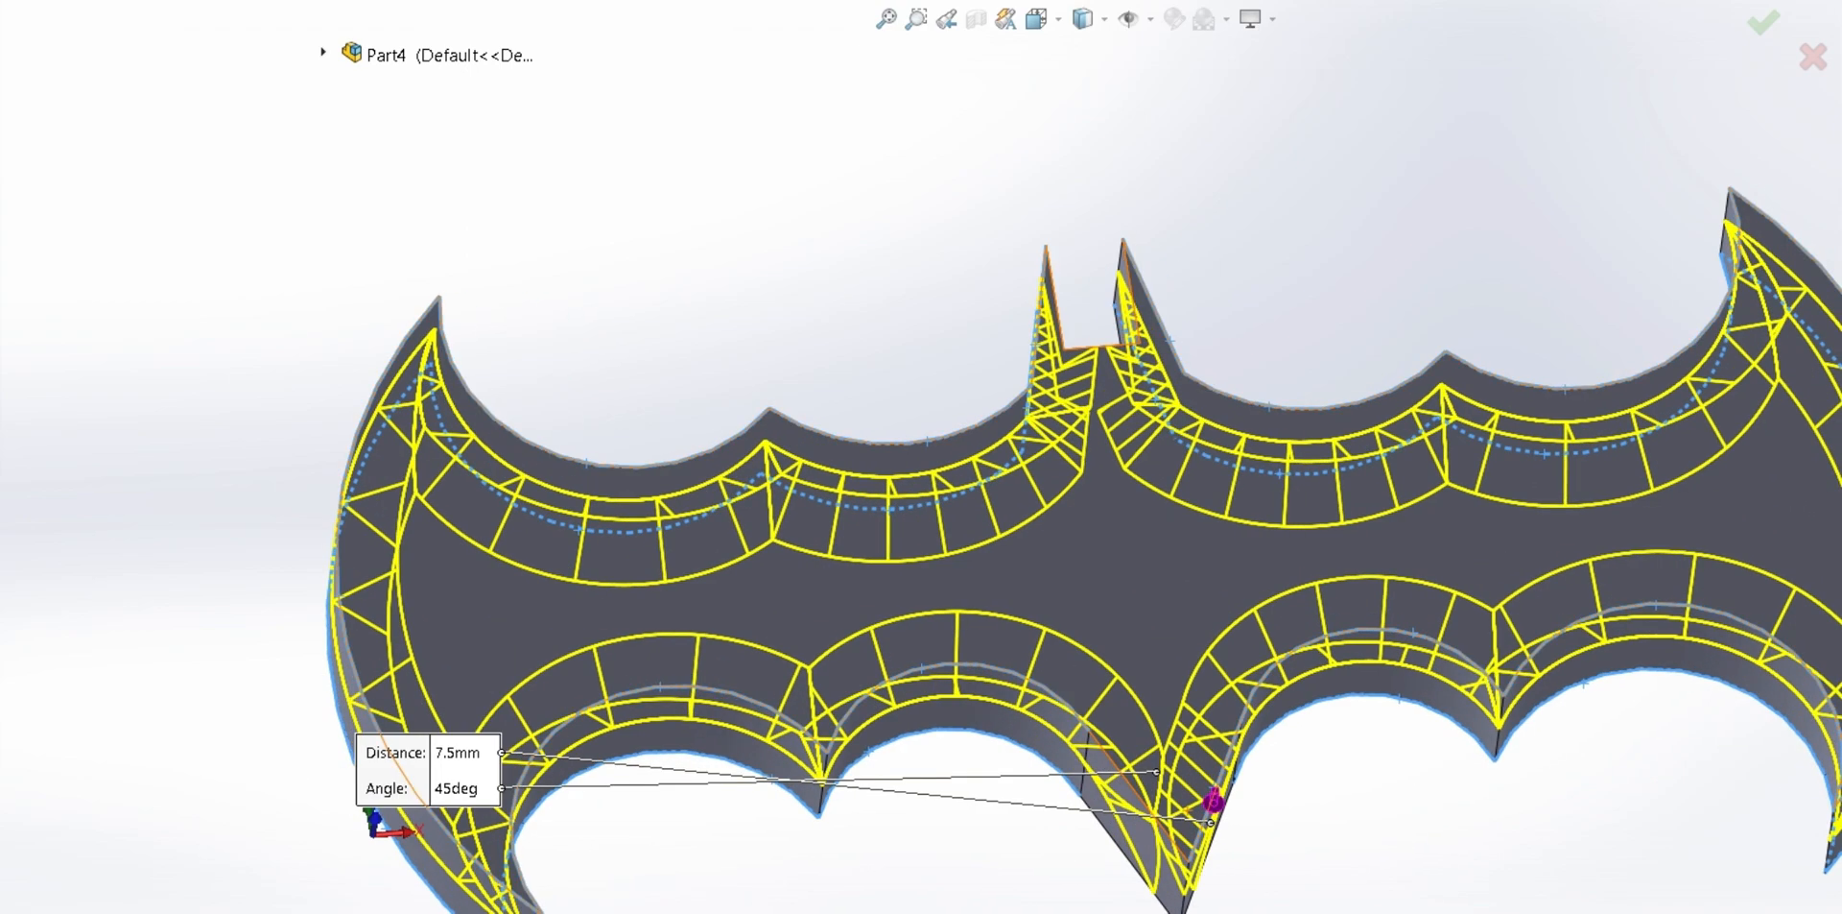
{"action": "left_click", "coordinate": [1136, 806]}
{"action": "middle_click_drag", "start_coordinate": [1123, 768], "coordinate": [1123, 561]}
{"action": "left_click", "coordinate": [1134, 557]}
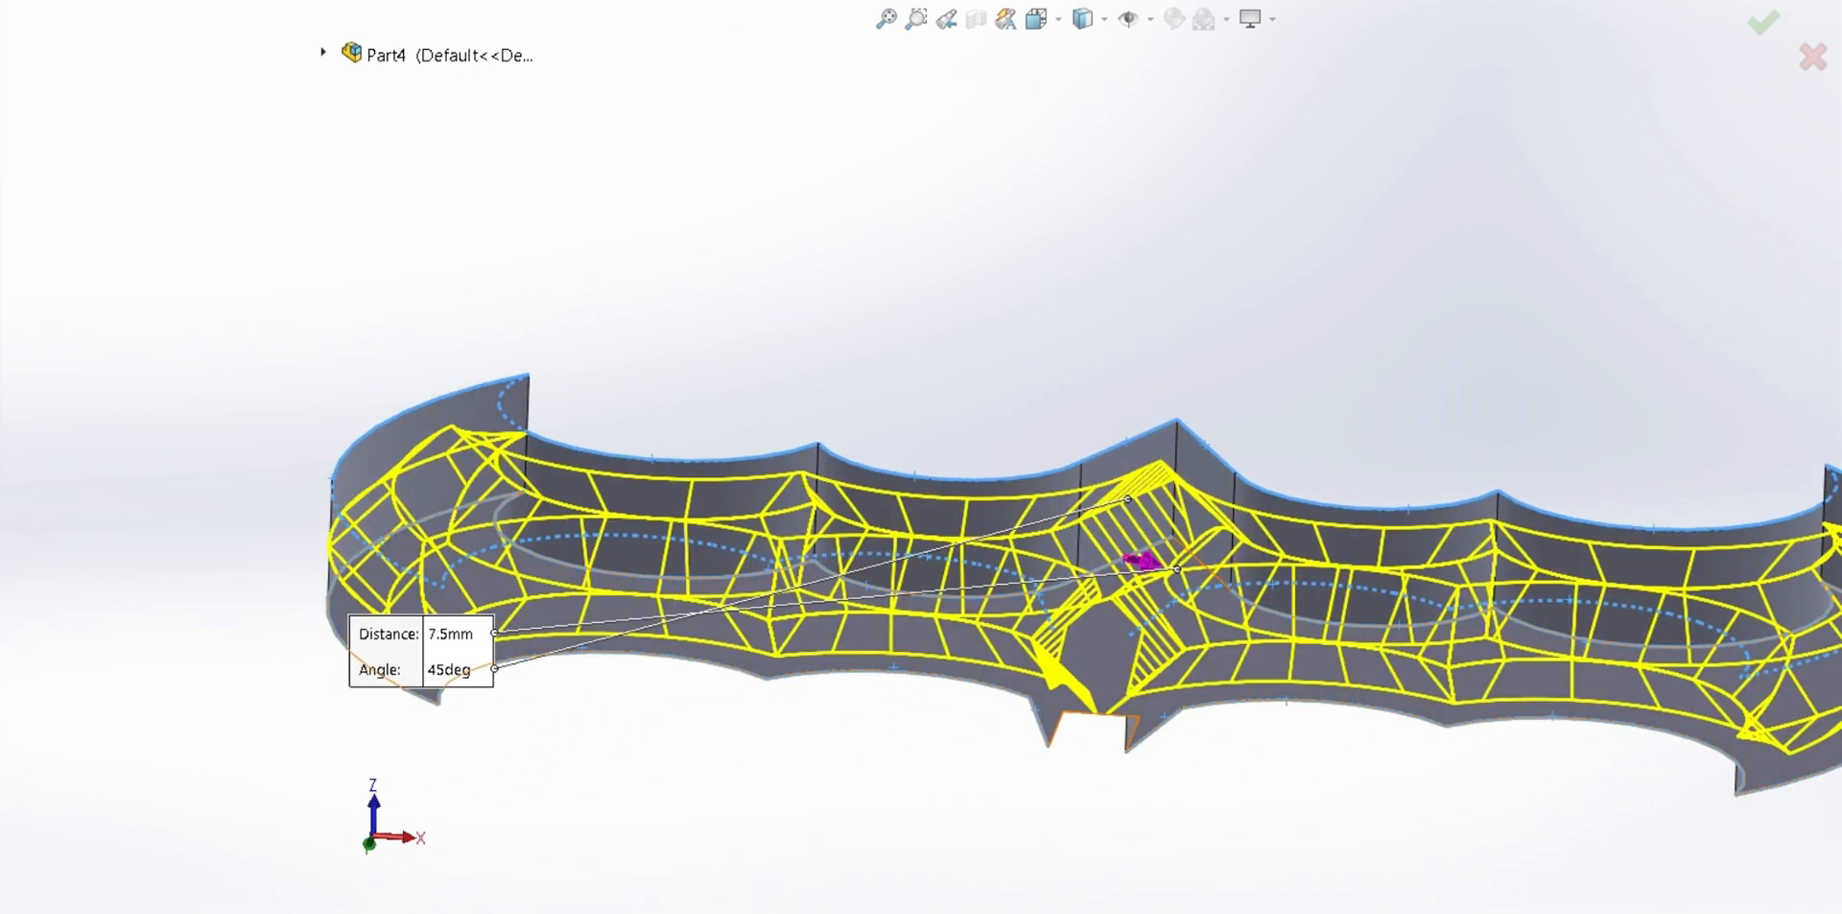
{"action": "left_click", "coordinate": [1199, 561]}
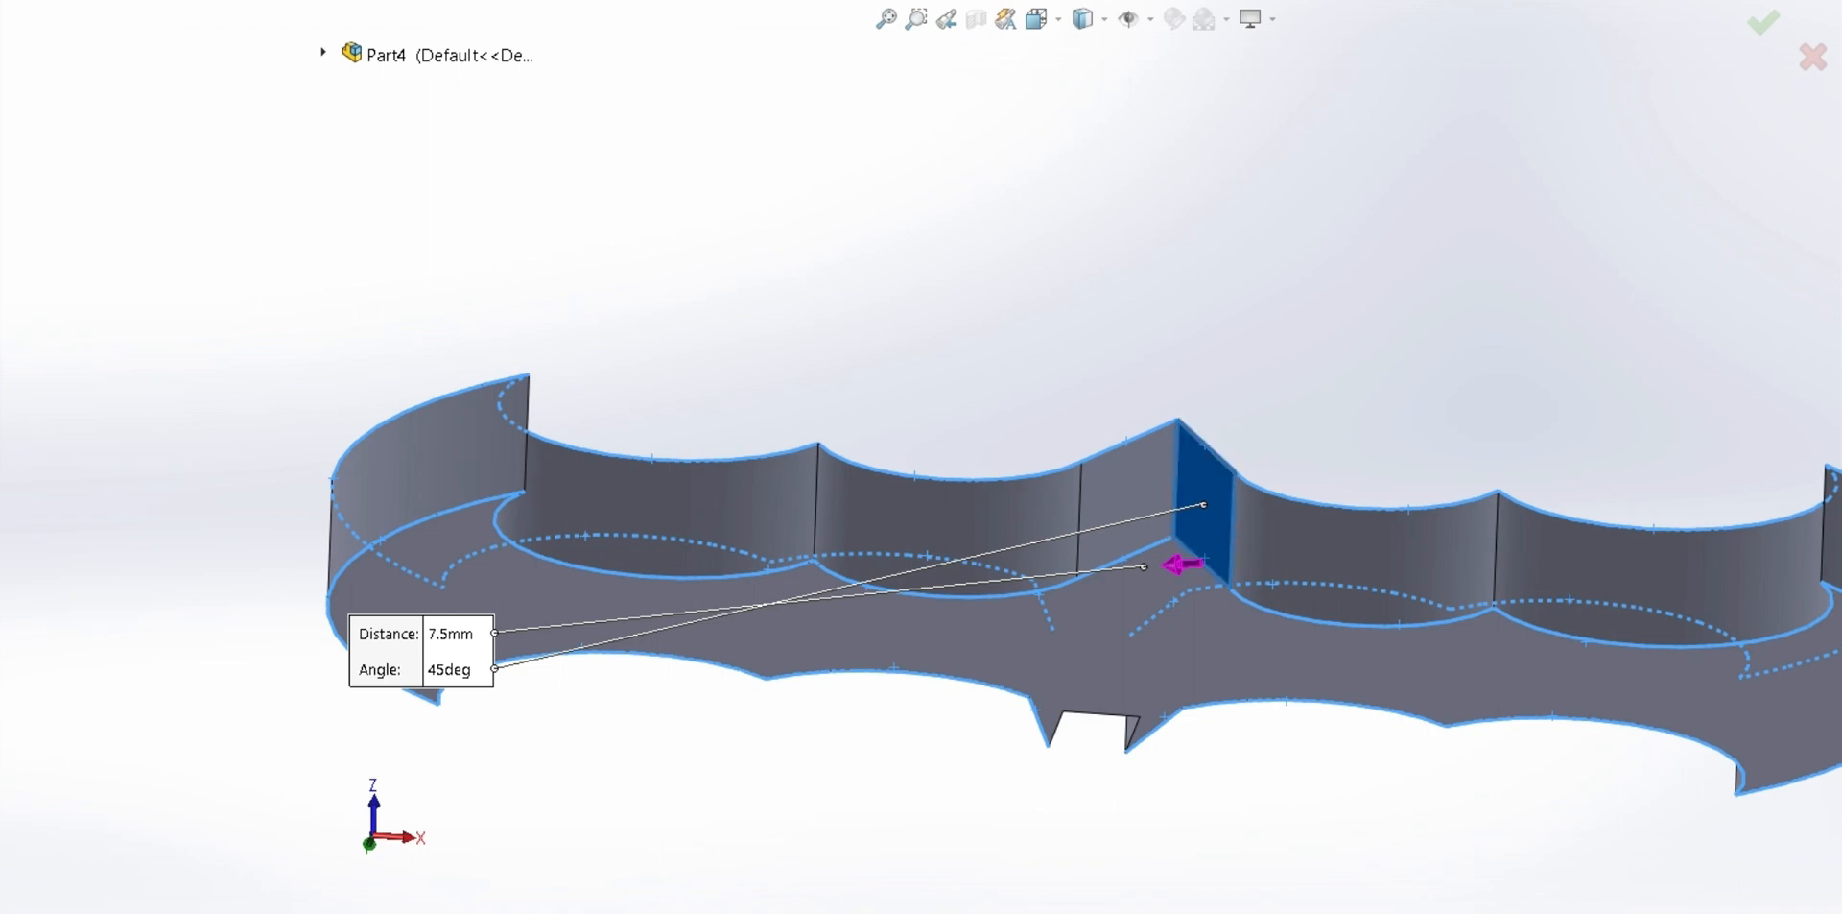
{"action": "left_click", "coordinate": [1203, 504]}
Check the selected edges all around the bat plate and apply the 7.5 mm, 45-degree chamfer
{"action": "middle_click_drag", "start_coordinate": [1085, 576], "coordinate": [969, 441]}
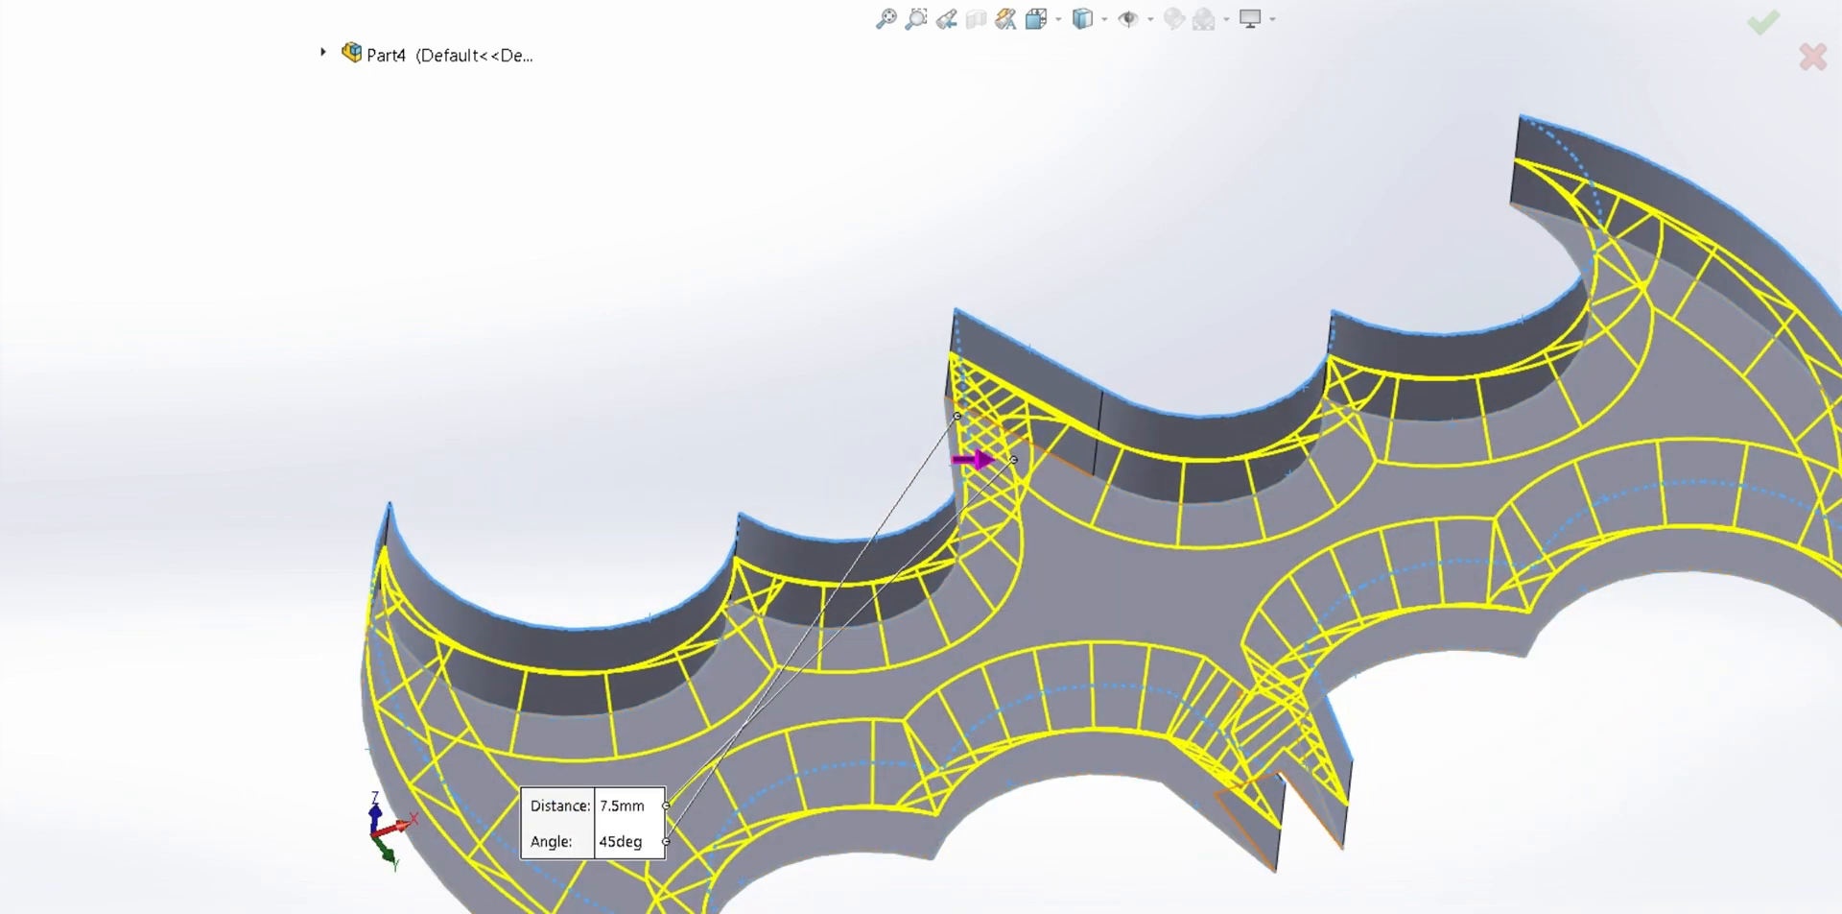
{"action": "middle_click_drag", "start_coordinate": [1104, 432], "coordinate": [1196, 773]}
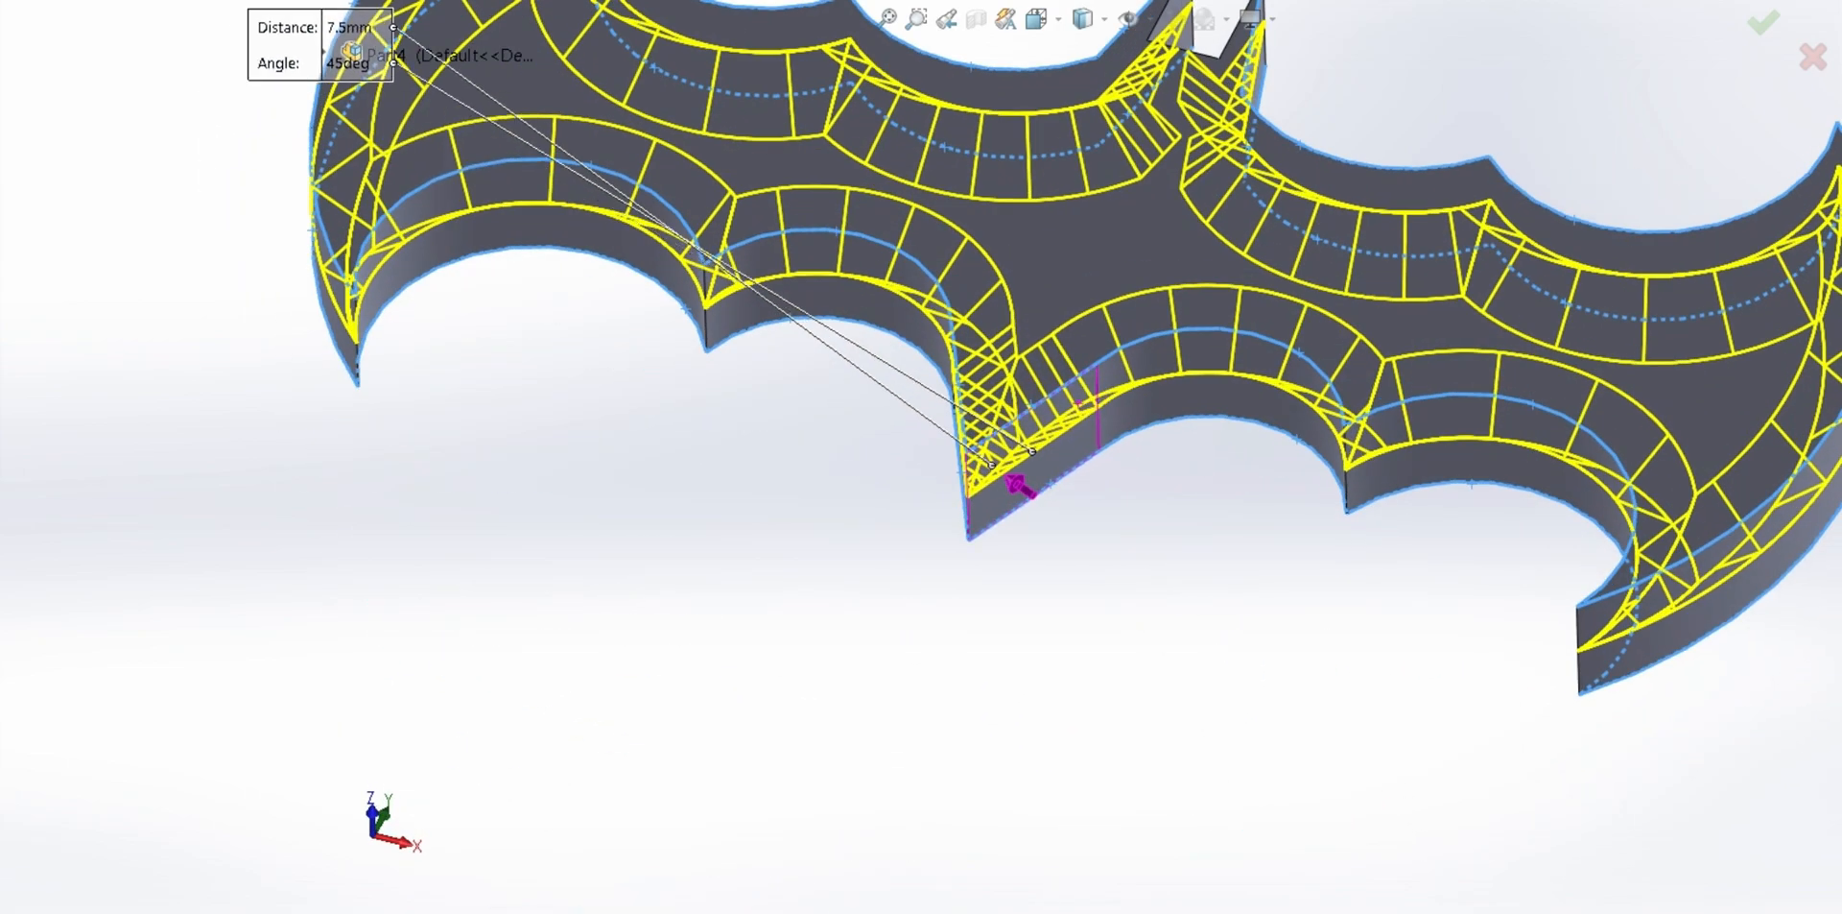
{"action": "scroll", "coordinate": [1196, 772], "scroll_direction": "down", "scroll_amount": 3}
{"action": "scroll", "coordinate": [1074, 436], "scroll_direction": "up", "scroll_amount": 8}
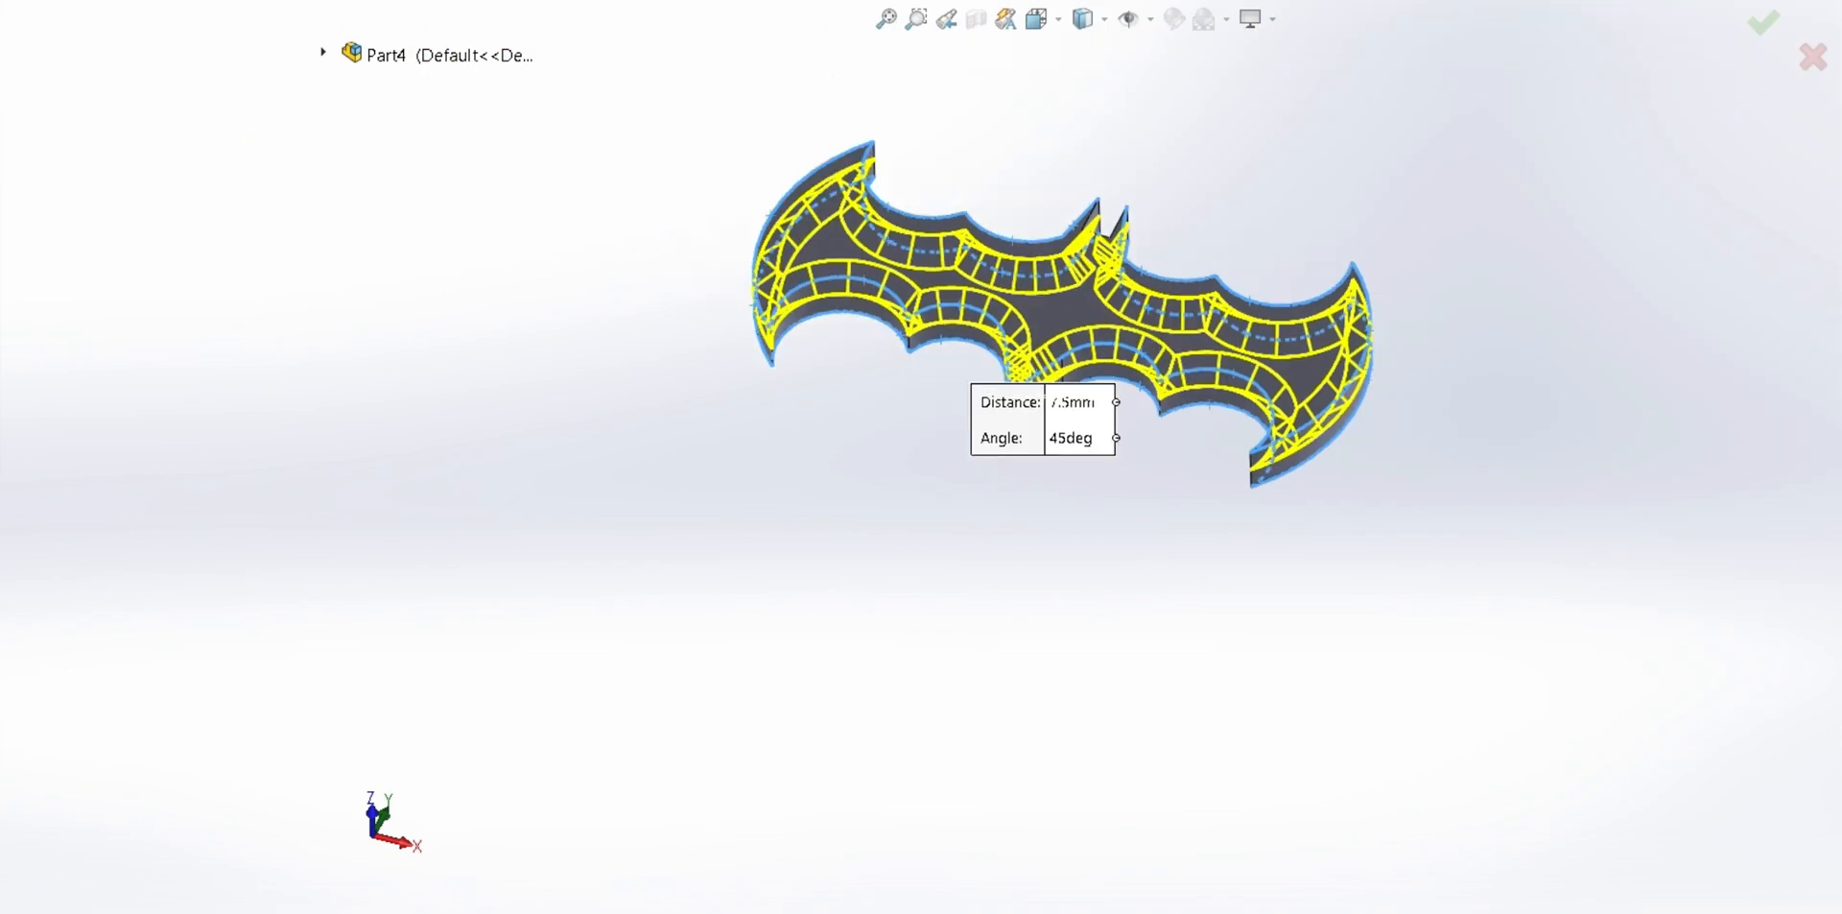
{"action": "middle_click_drag", "start_coordinate": [1075, 437], "coordinate": [1190, 633]}
{"action": "key", "text": "Return"}
{"action": "scroll", "coordinate": [1065, 147], "scroll_direction": "up", "scroll_amount": 3}
{"action": "scroll", "coordinate": [1066, 147], "scroll_direction": "down", "scroll_amount": 4}
{"action": "scroll", "coordinate": [1065, 147], "scroll_direction": "up", "scroll_amount": 3}
{"action": "scroll", "coordinate": [1080, 712], "scroll_direction": "down", "scroll_amount": 3}
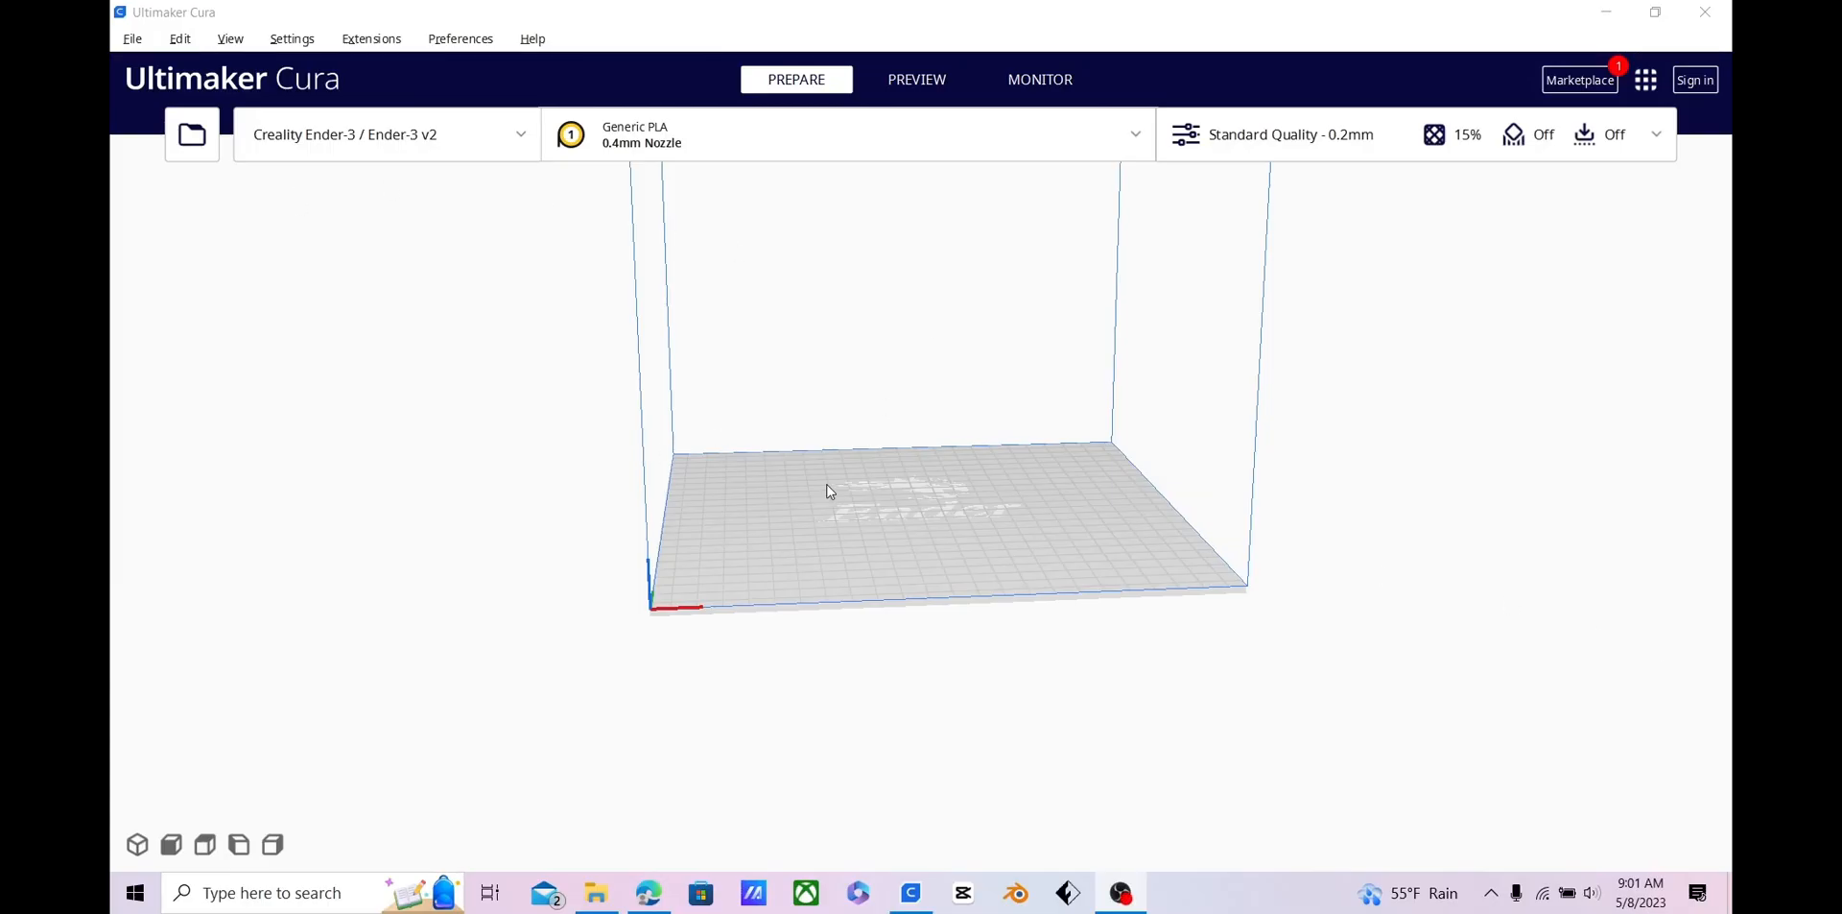
Switch to Ultimaker Cura and open the Batarang YT Video STL model from the SOLIDWORKS documents folder
{"action": "scroll", "coordinate": [939, 443], "scroll_direction": "up", "scroll_amount": 3}
{"action": "scroll", "coordinate": [941, 351], "scroll_direction": "down", "scroll_amount": 2}
{"action": "middle_click_drag", "start_coordinate": [930, 333], "coordinate": [921, 412]}
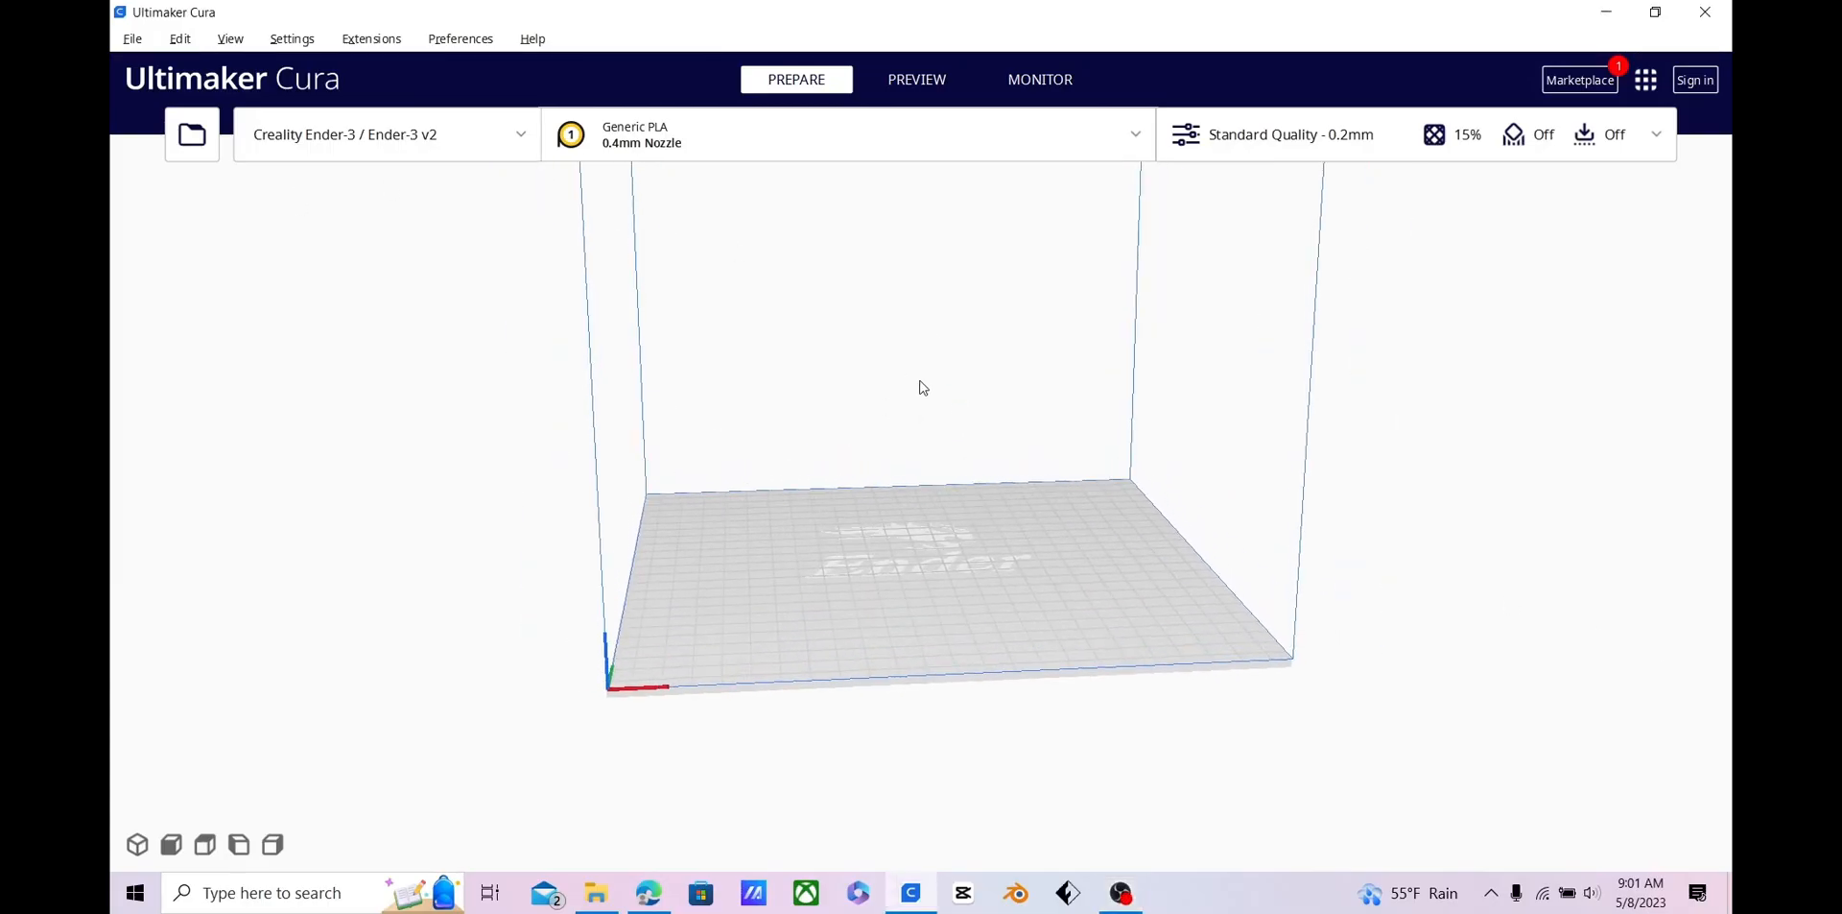
{"action": "right_click_drag", "start_coordinate": [920, 381], "coordinate": [923, 407]}
{"action": "left_click", "coordinate": [132, 39]}
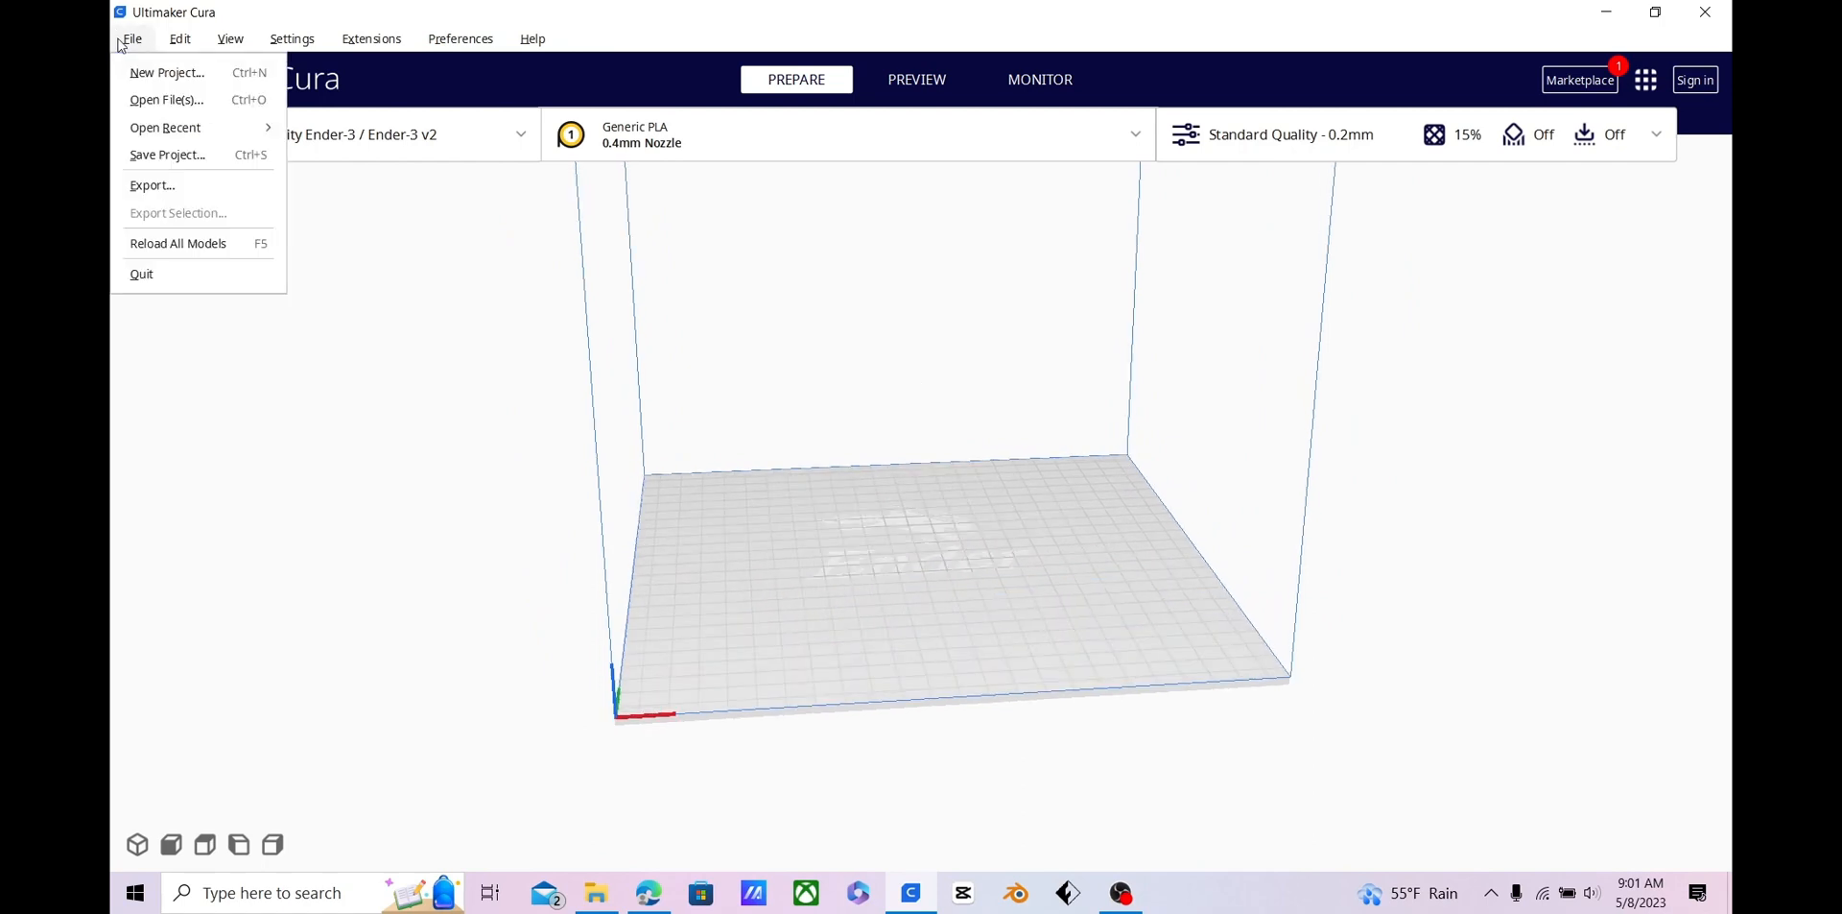
{"action": "left_click", "coordinate": [158, 100]}
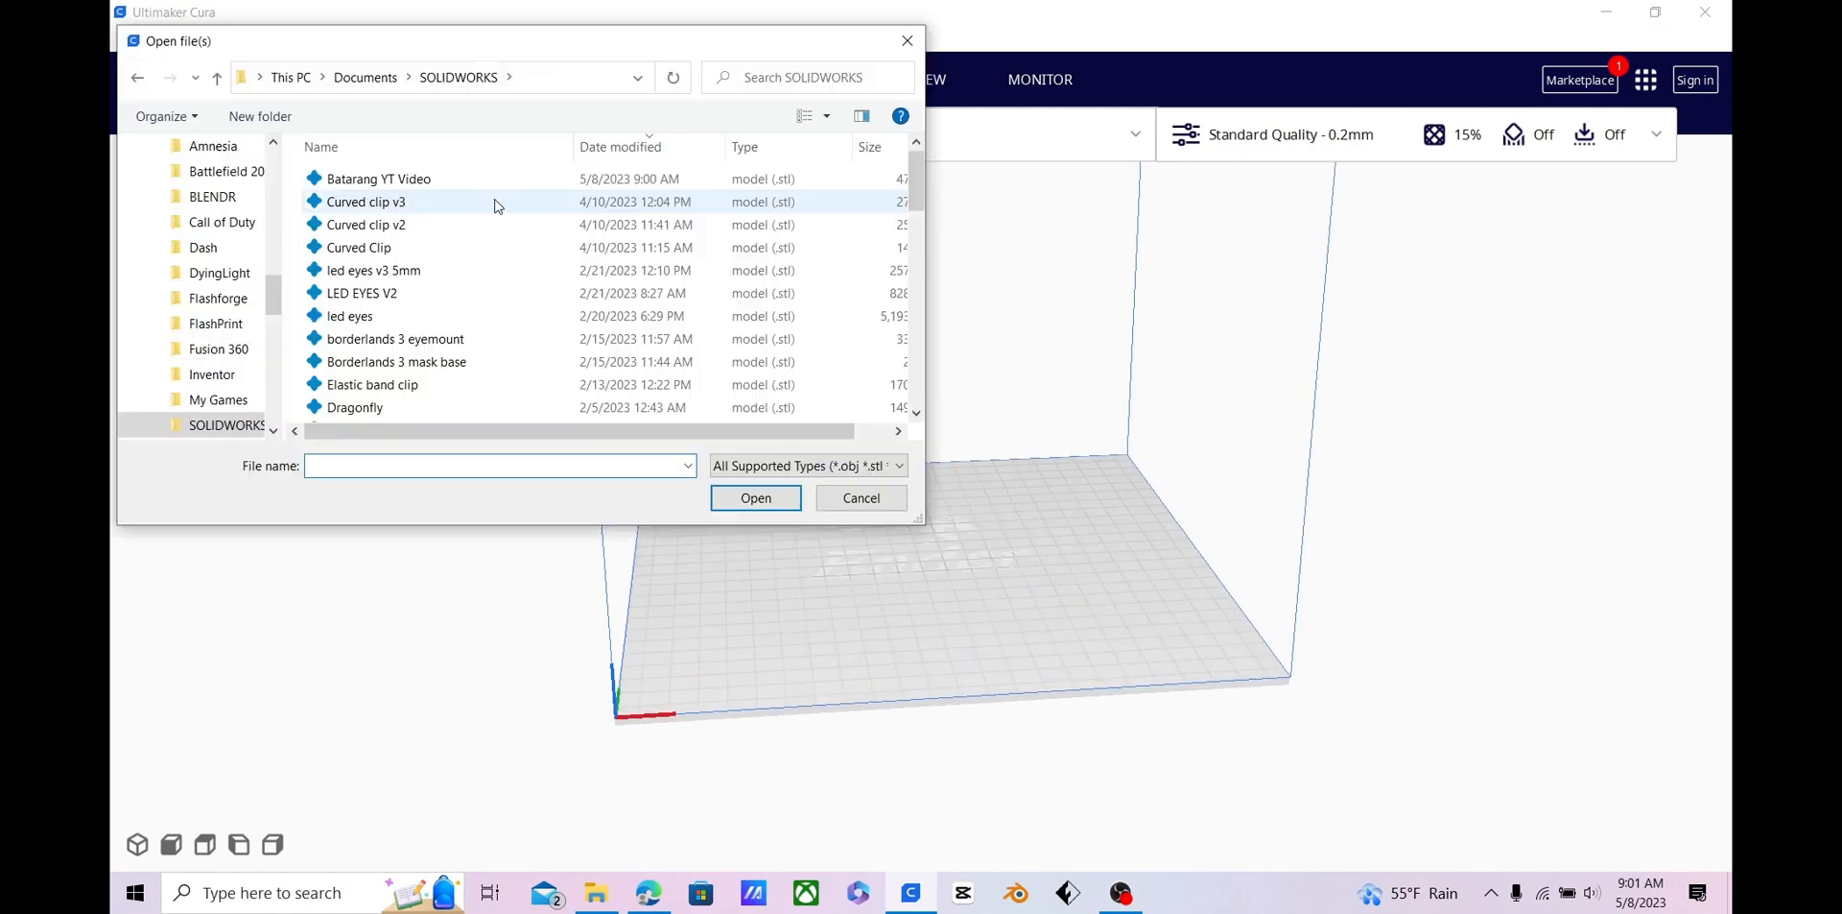
{"action": "left_click", "coordinate": [459, 177]}
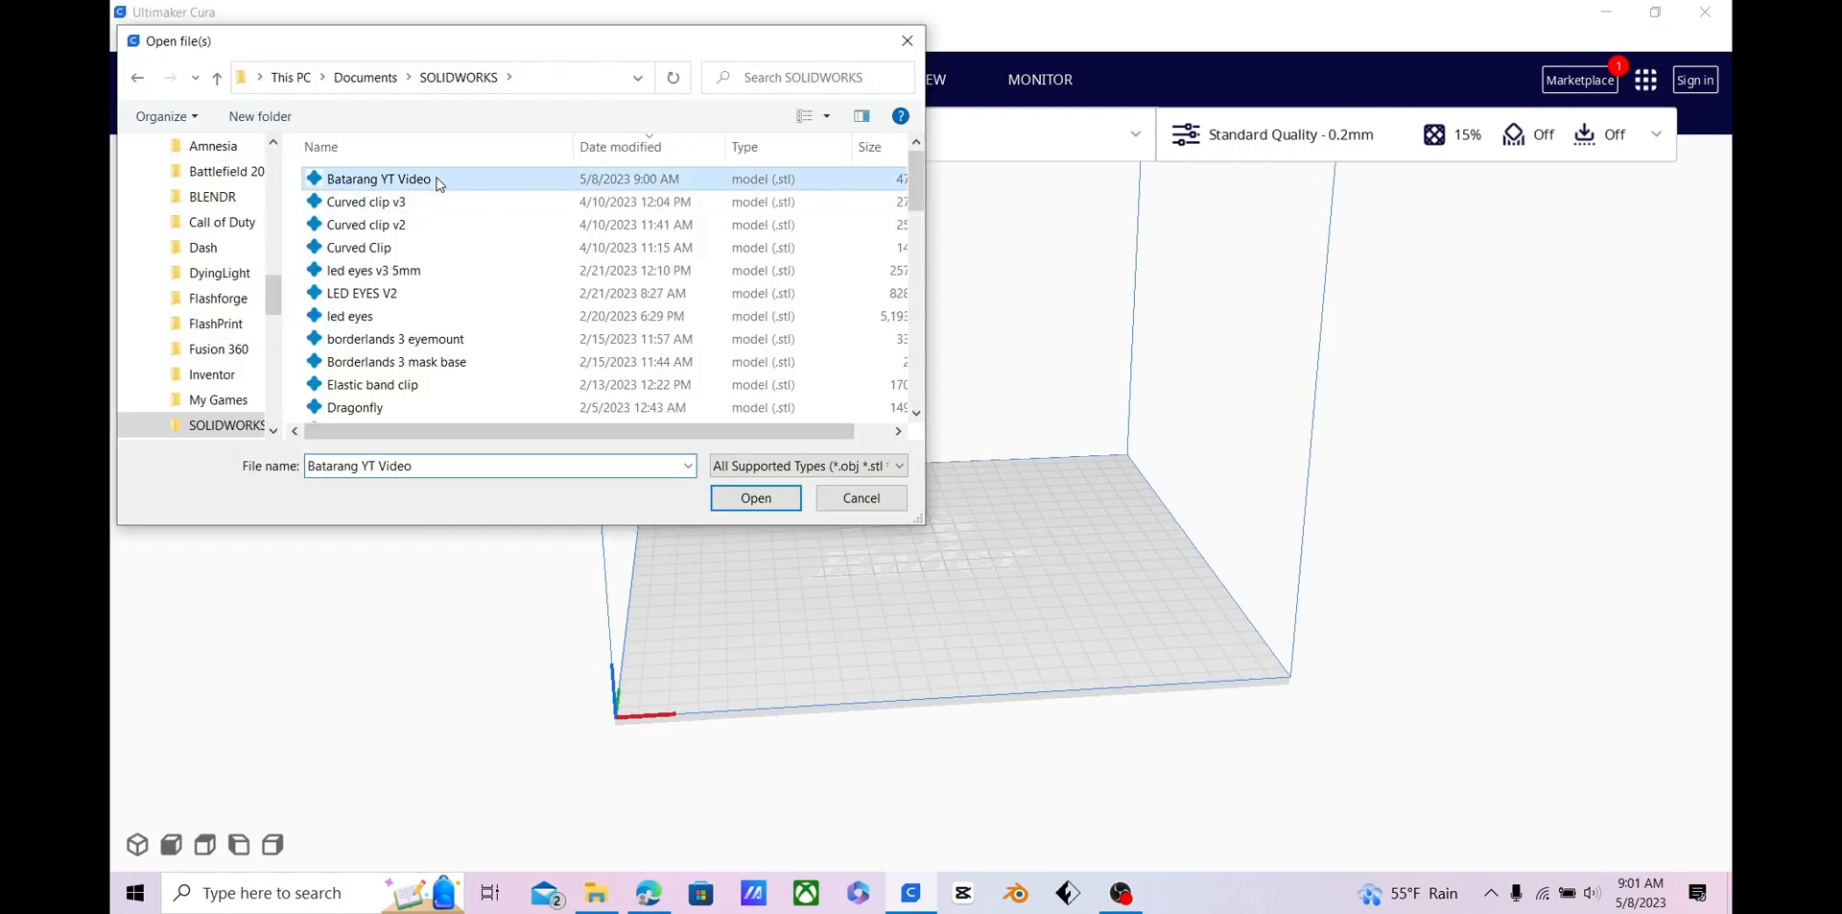
{"action": "left_click", "coordinate": [785, 497]}
Inspect the imported batarang on the build plate and slice it at Standard Quality - 0.2mm
{"action": "right_click_drag", "start_coordinate": [1074, 629], "coordinate": [937, 408]}
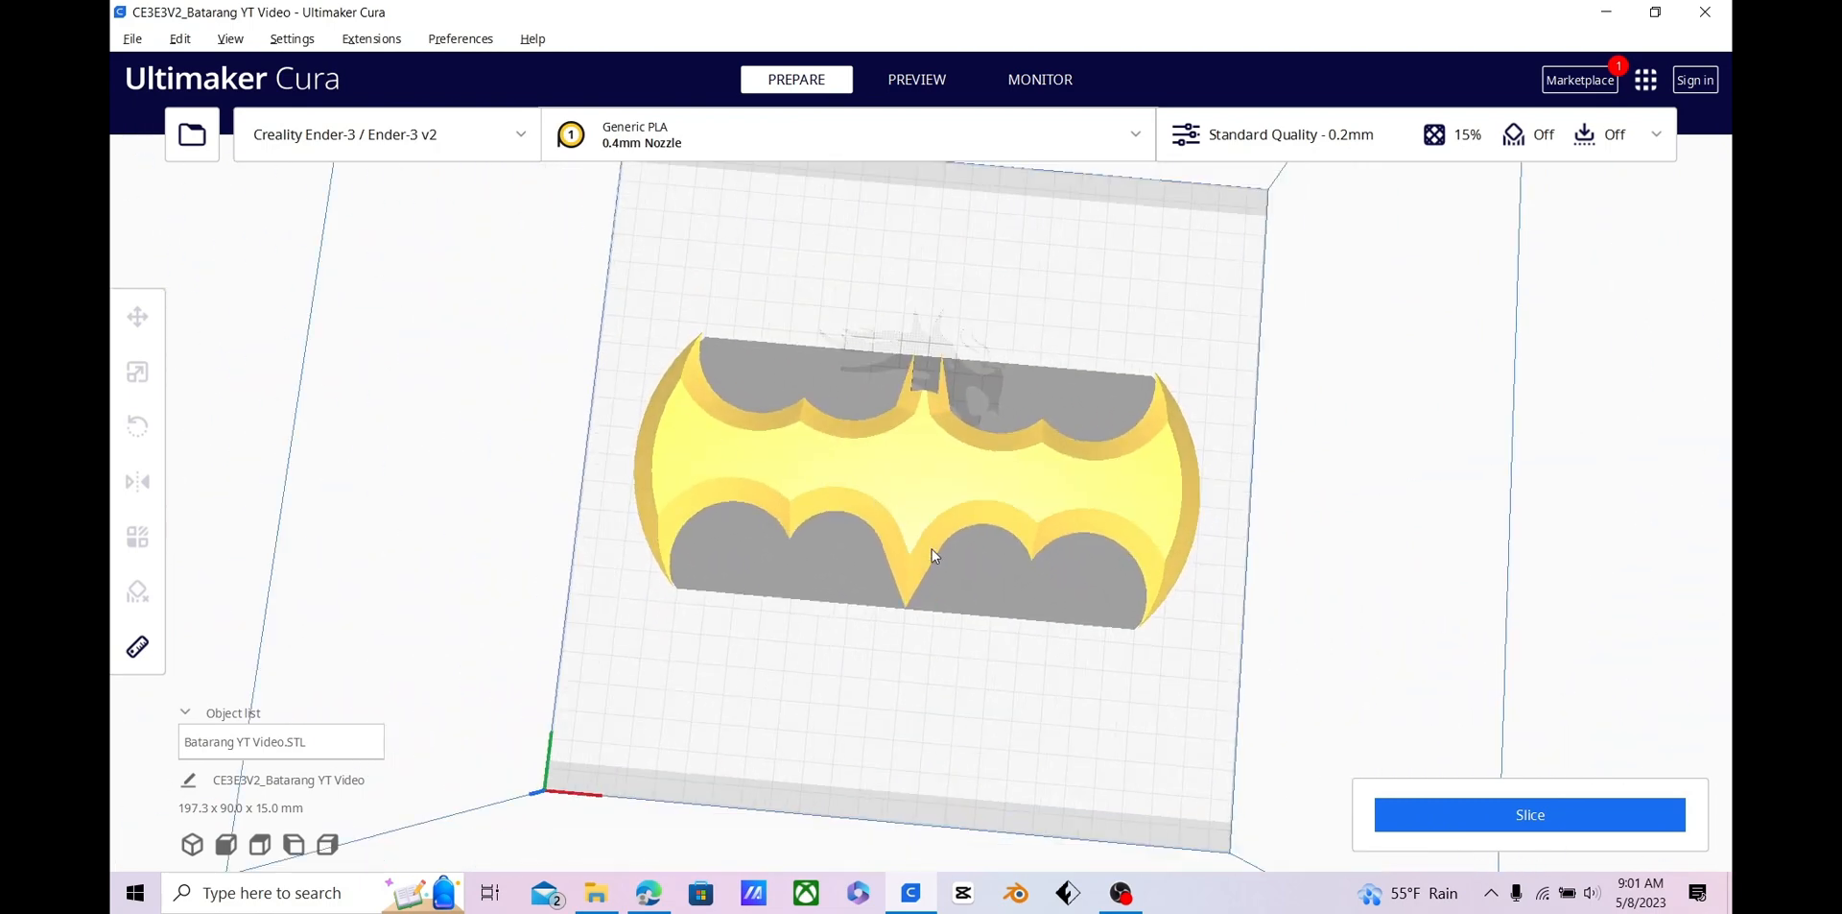
{"action": "right_click_drag", "start_coordinate": [931, 555], "coordinate": [998, 576]}
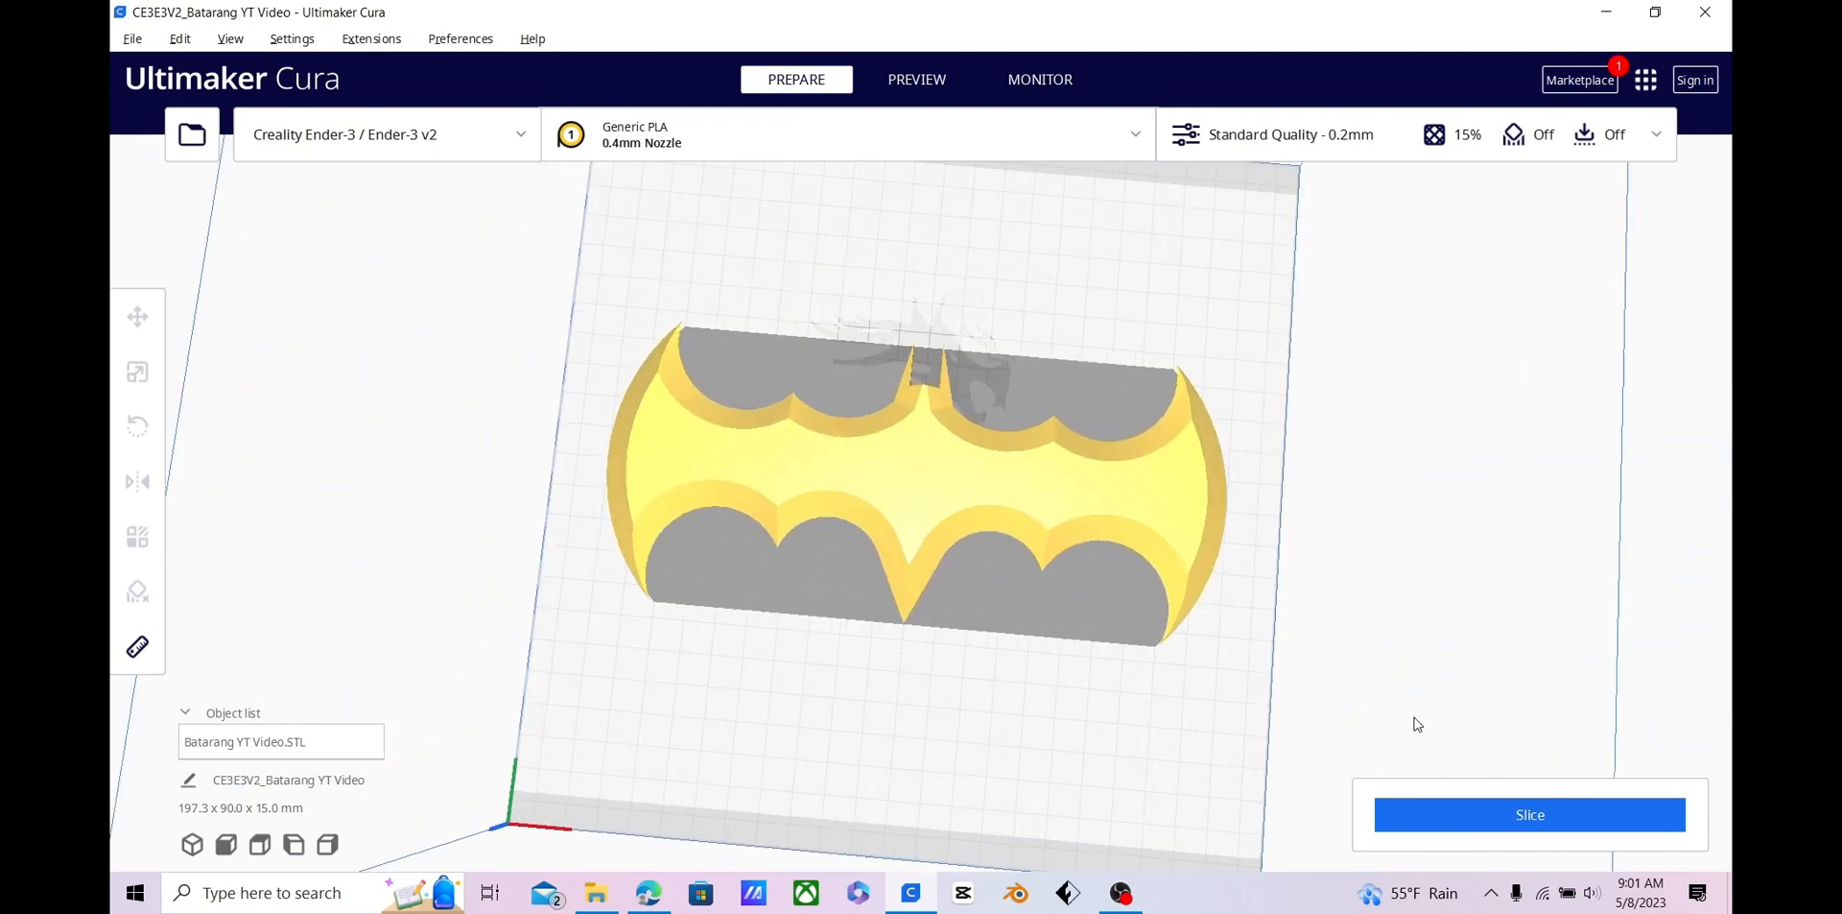
{"action": "left_click", "coordinate": [1461, 826]}
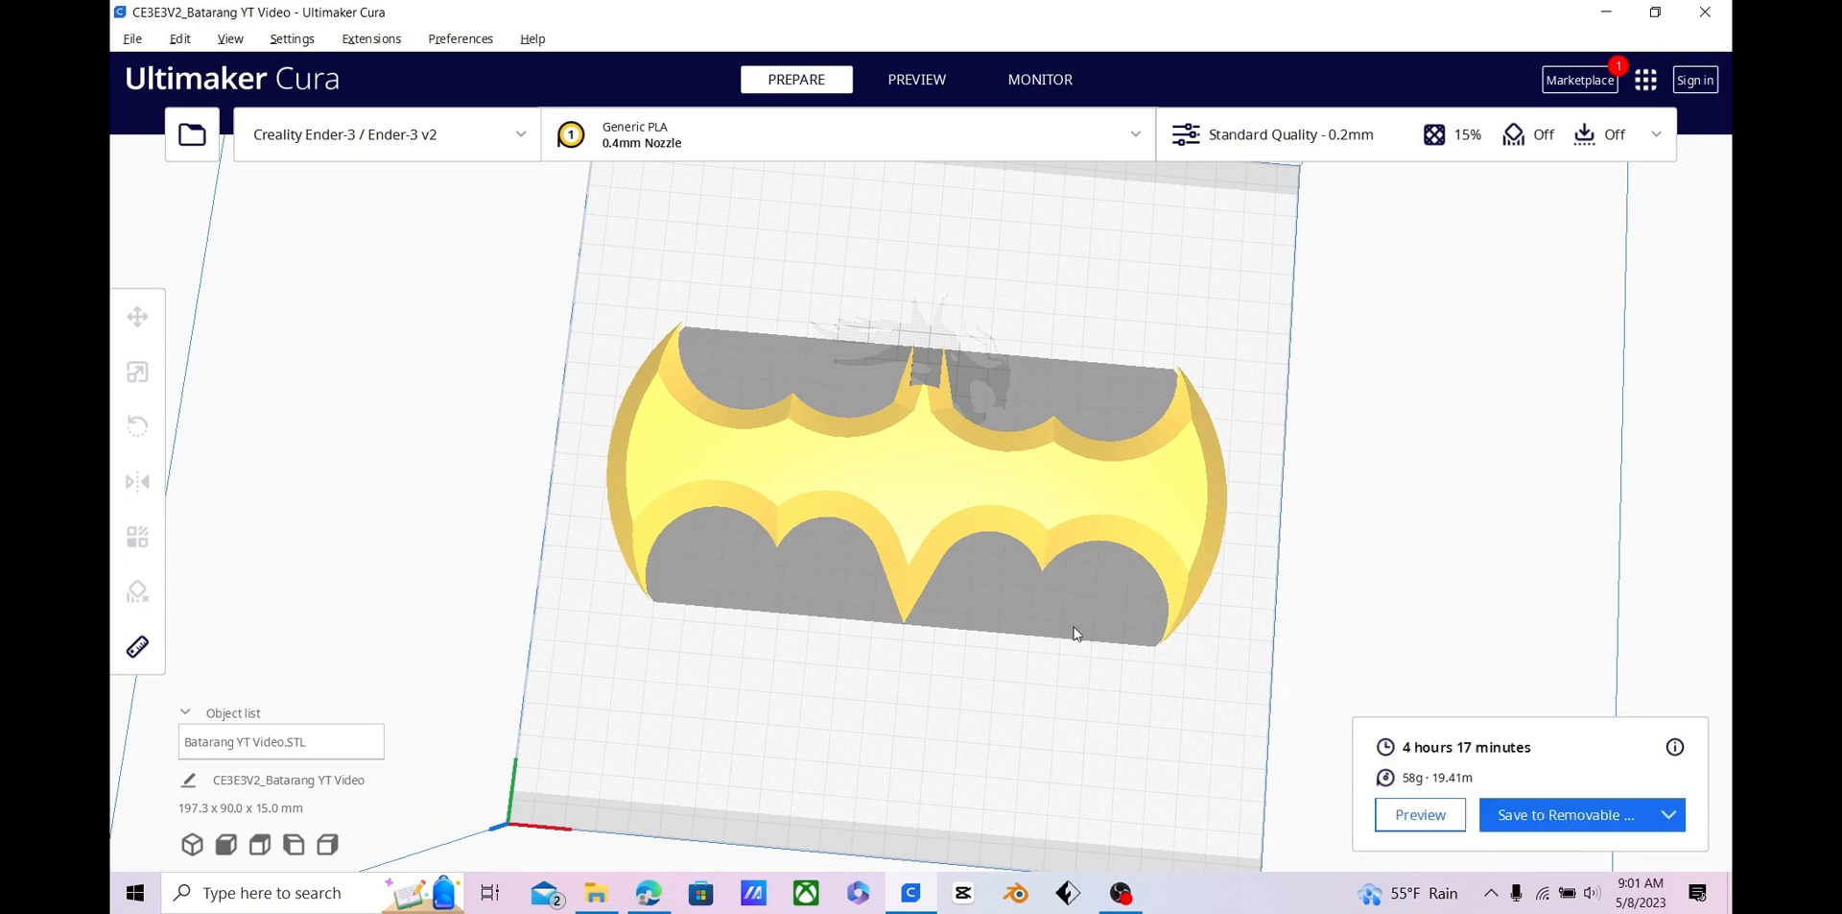
Examine the sliced batarang in the layer preview, going down to layer 1 and back up to layer 75
{"action": "scroll", "coordinate": [1074, 626], "scroll_direction": "up", "scroll_amount": 3}
{"action": "right_click_drag", "start_coordinate": [1099, 744], "coordinate": [878, 685]}
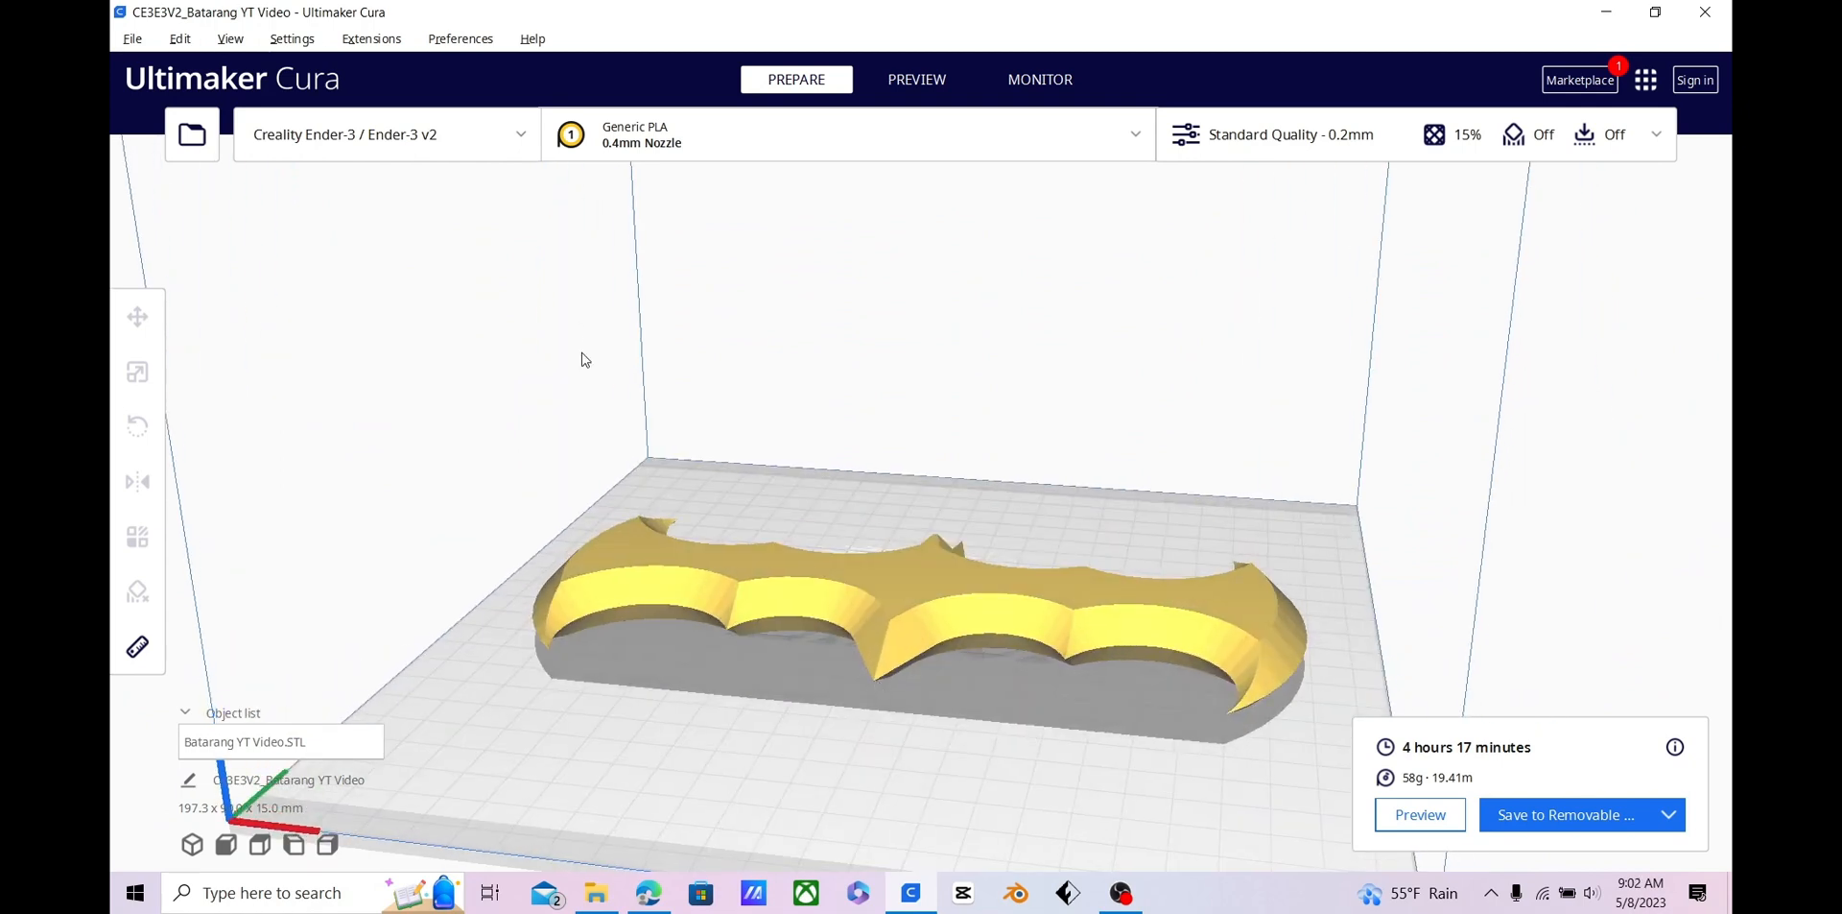
{"action": "right_click_drag", "start_coordinate": [687, 668], "coordinate": [817, 671]}
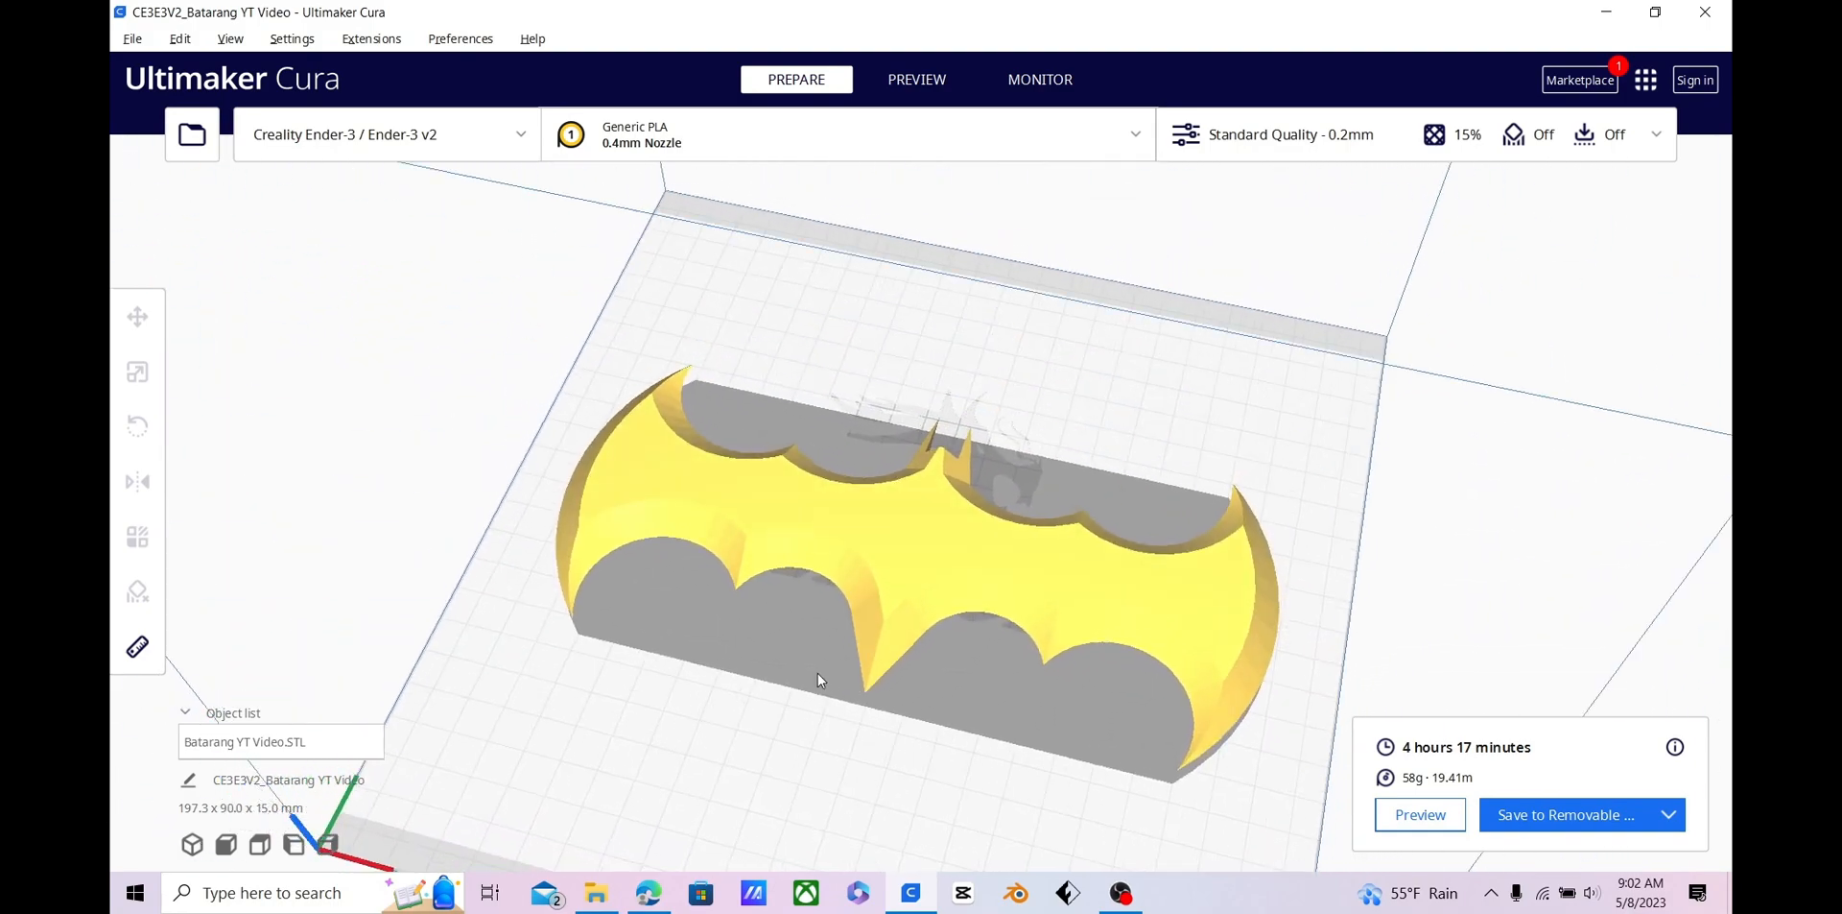
{"action": "left_click", "coordinate": [900, 81]}
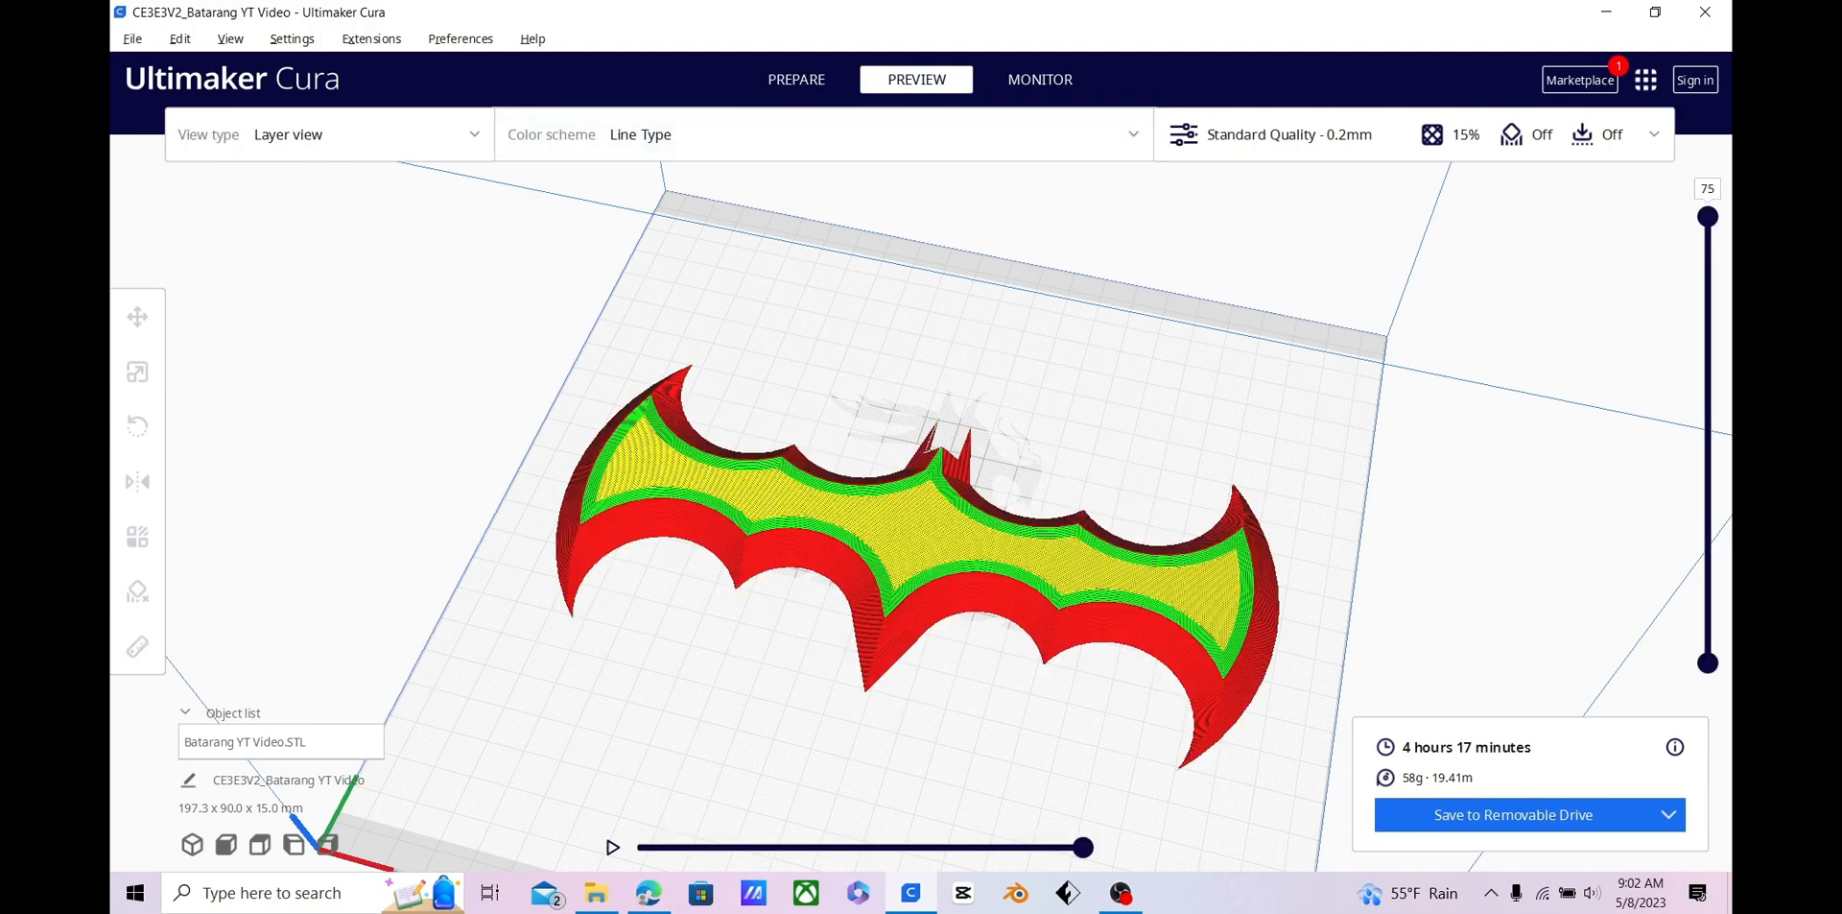
{"action": "left_click_drag", "start_coordinate": [1713, 233], "coordinate": [1726, 664]}
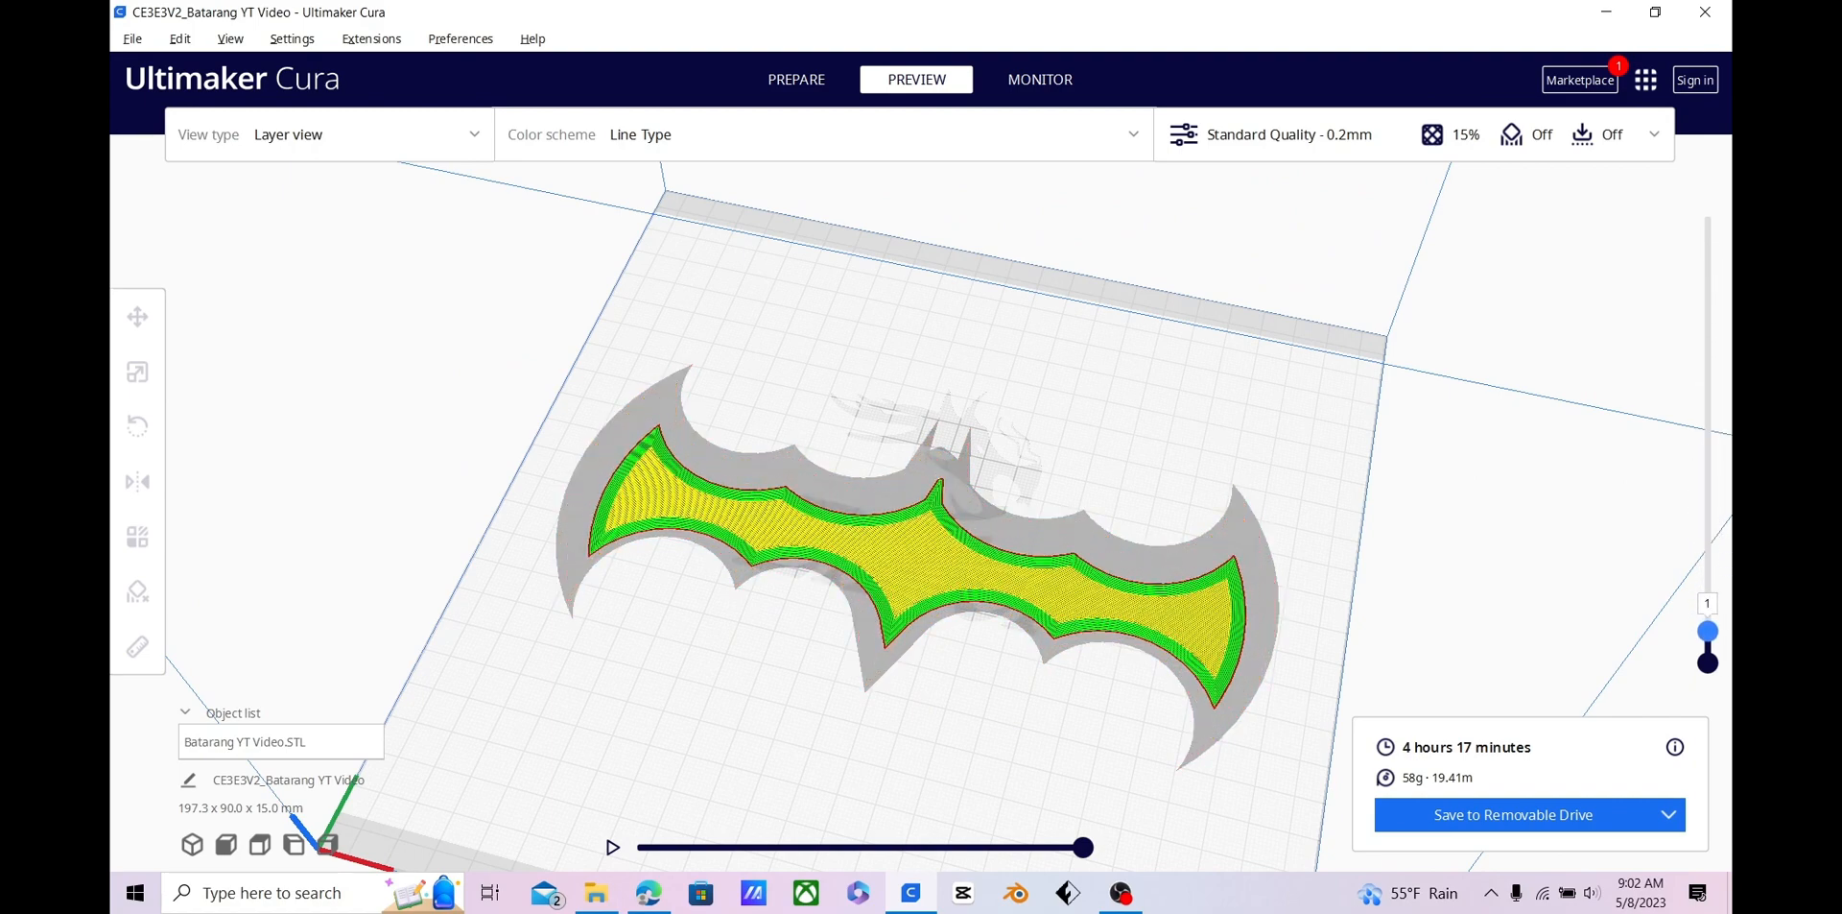
{"action": "left_click_drag", "start_coordinate": [1616, 672], "coordinate": [1610, 88]}
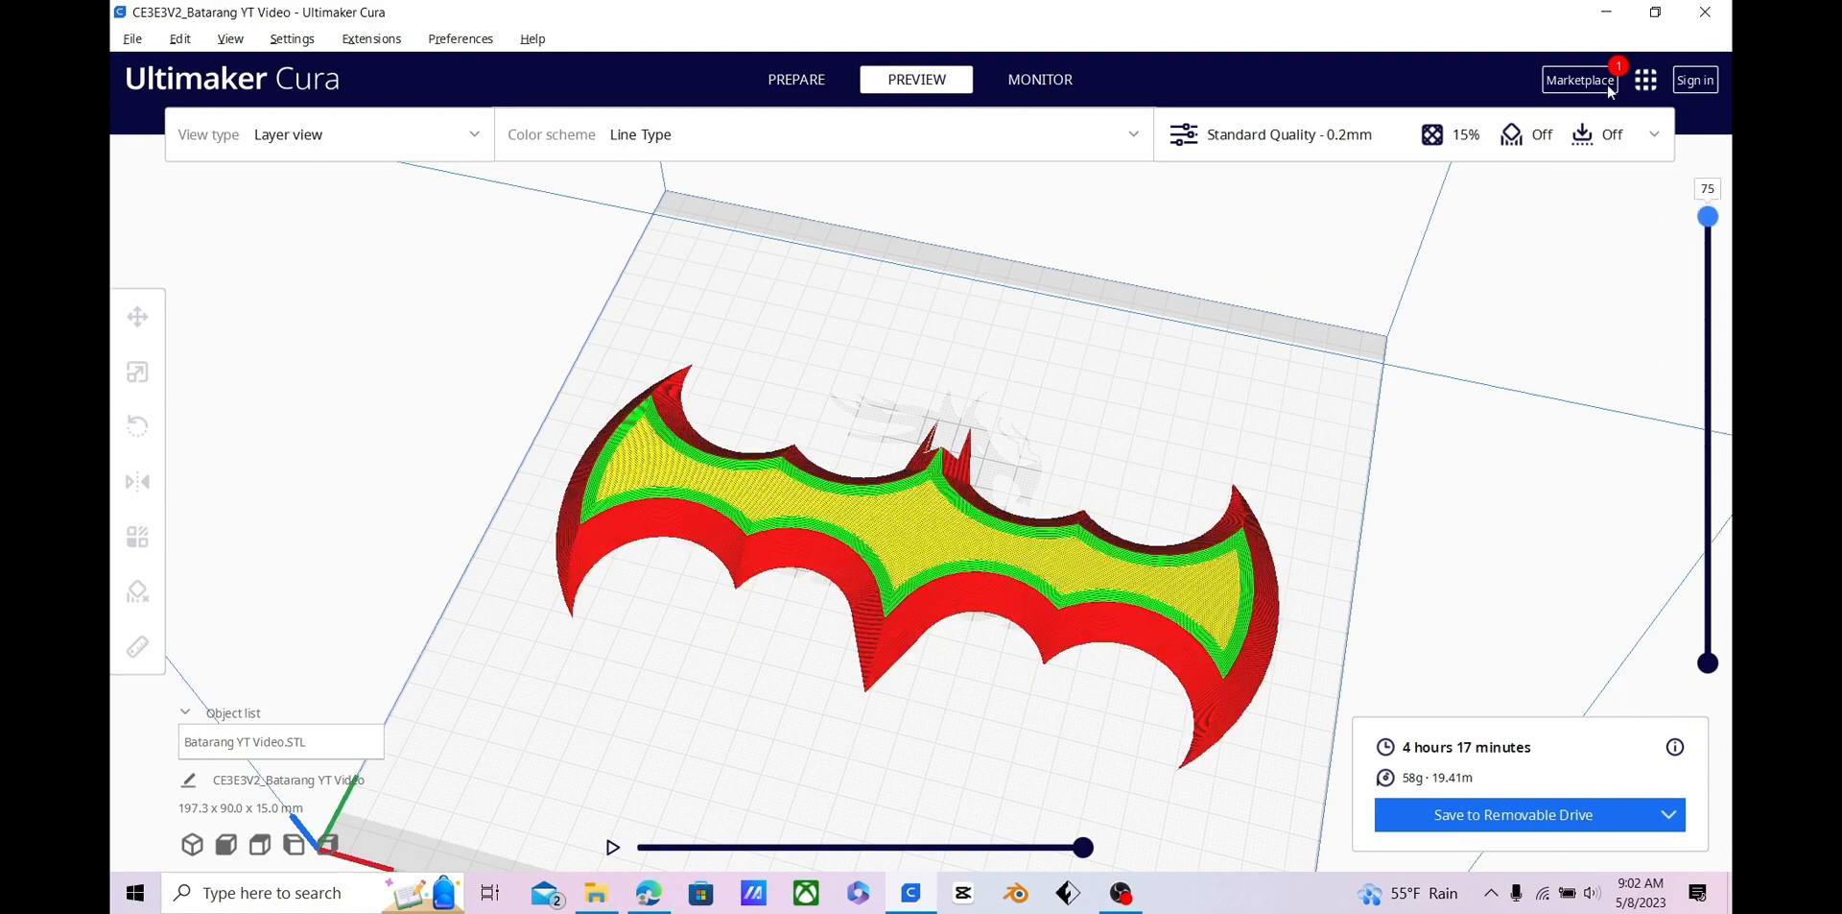
{"action": "right_click_drag", "start_coordinate": [1095, 342], "coordinate": [998, 664]}
{"action": "right_click_drag", "start_coordinate": [940, 359], "coordinate": [1034, 734]}
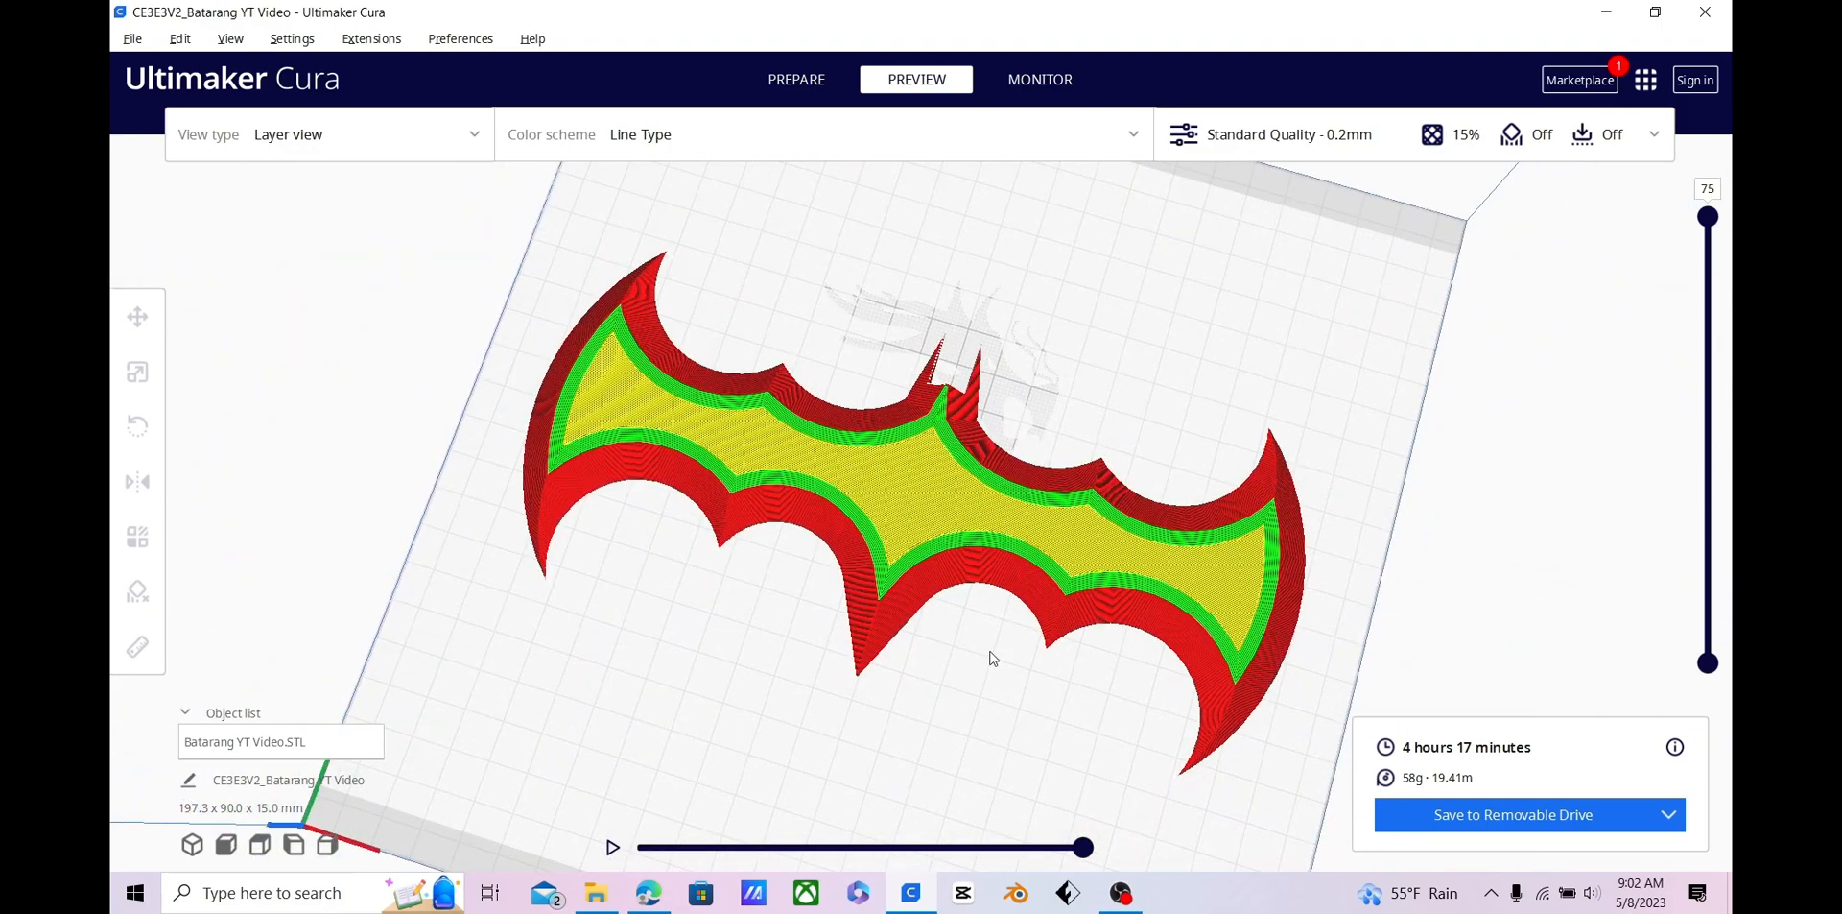